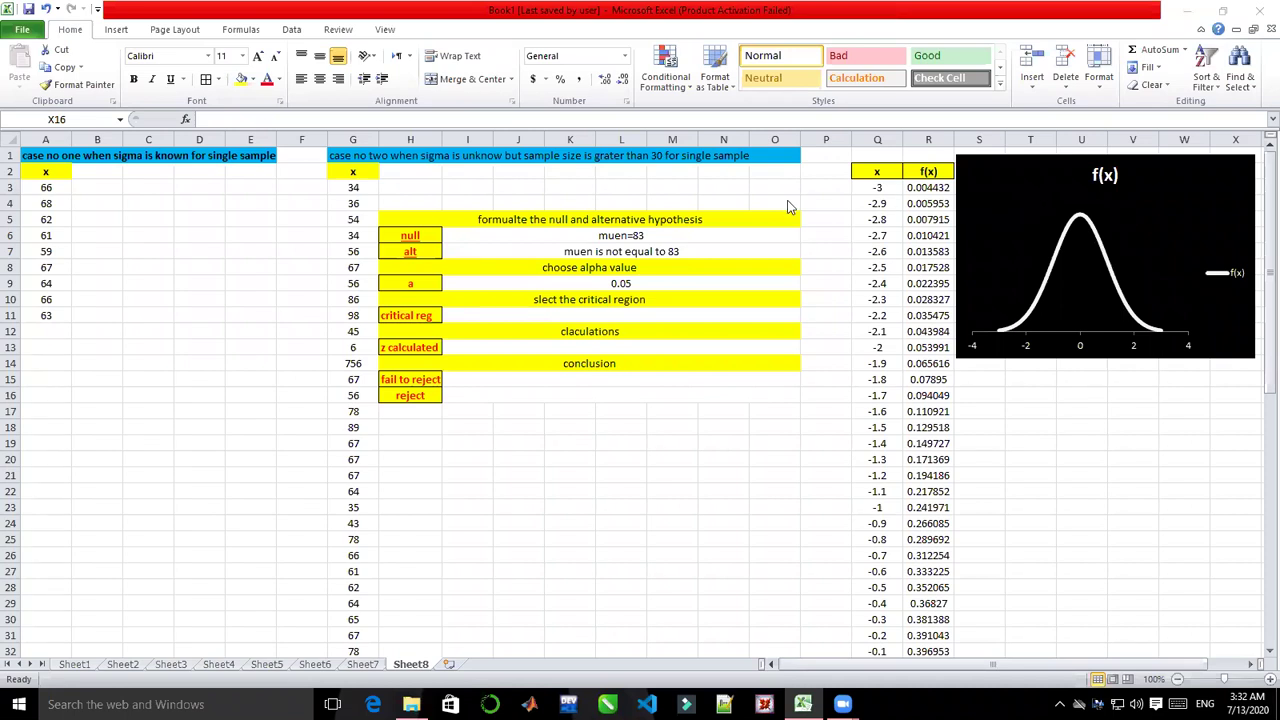
- Review the hypothesis-test outline in H5:O16, from the null and alternative hypotheses through to the conclusion rows
{"action": "left_click", "coordinate": [590, 219]}
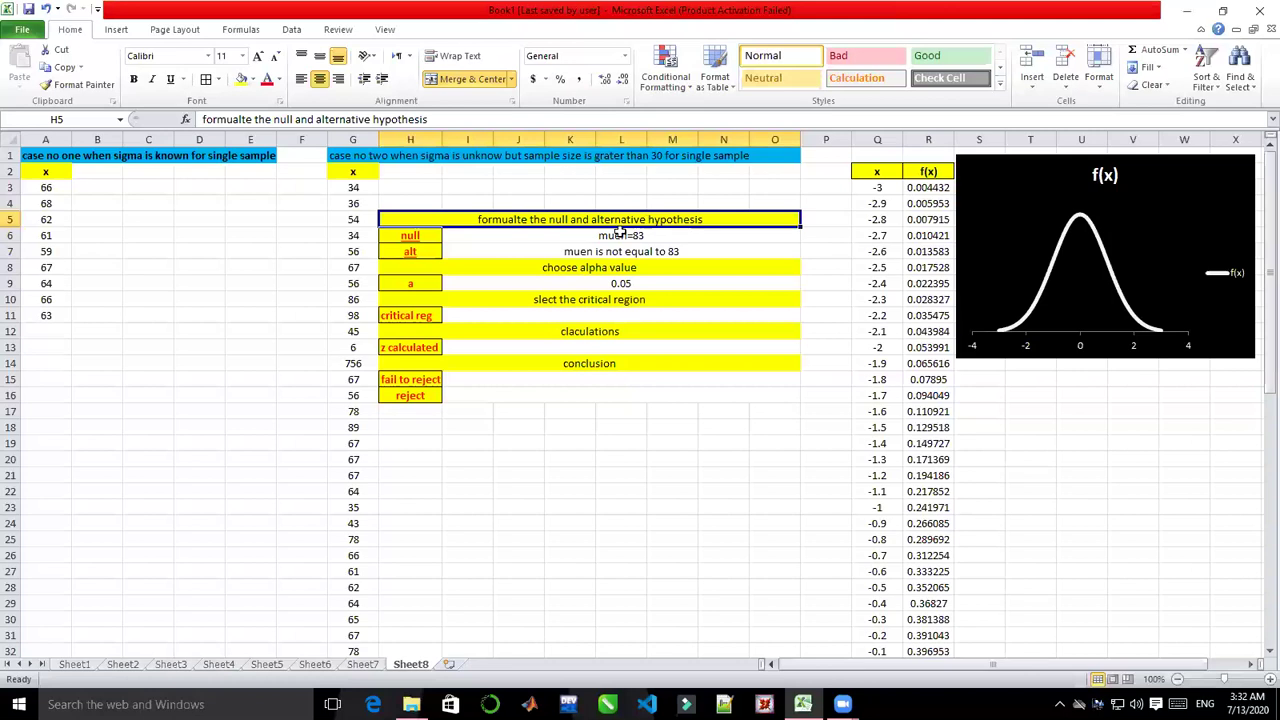
{"action": "left_click", "coordinate": [420, 236]}
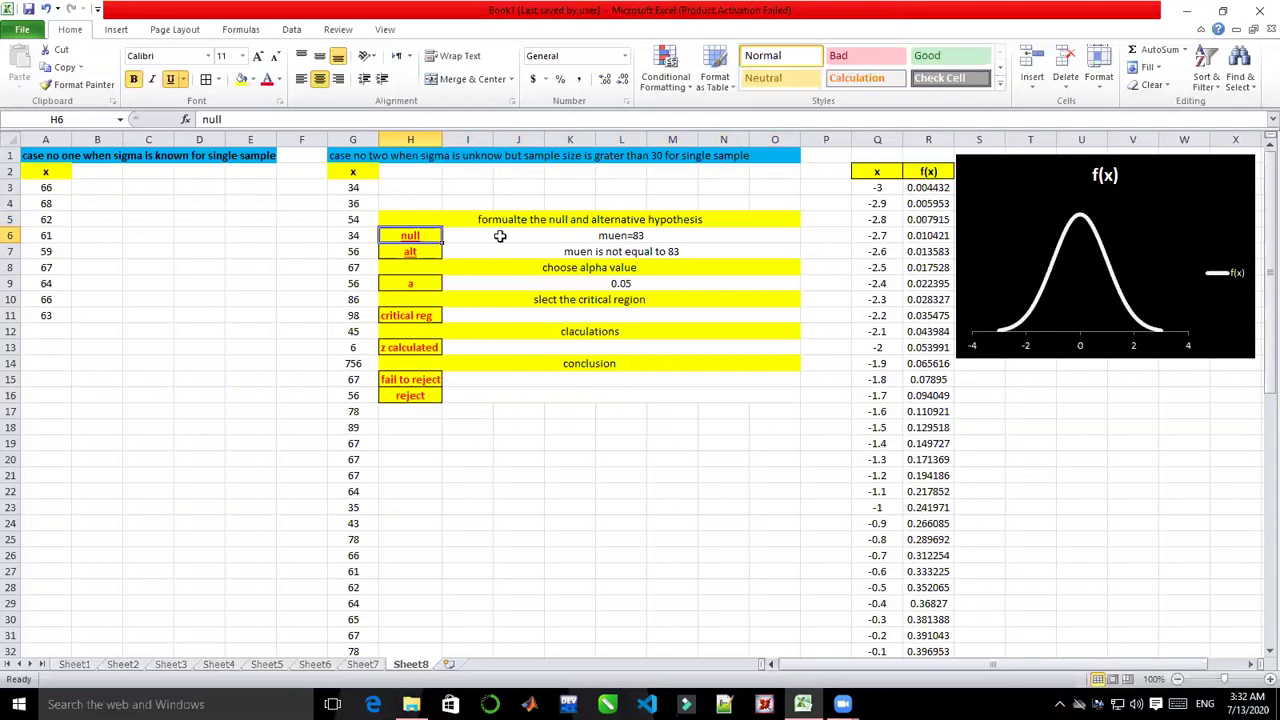
{"action": "left_click", "coordinate": [405, 256]}
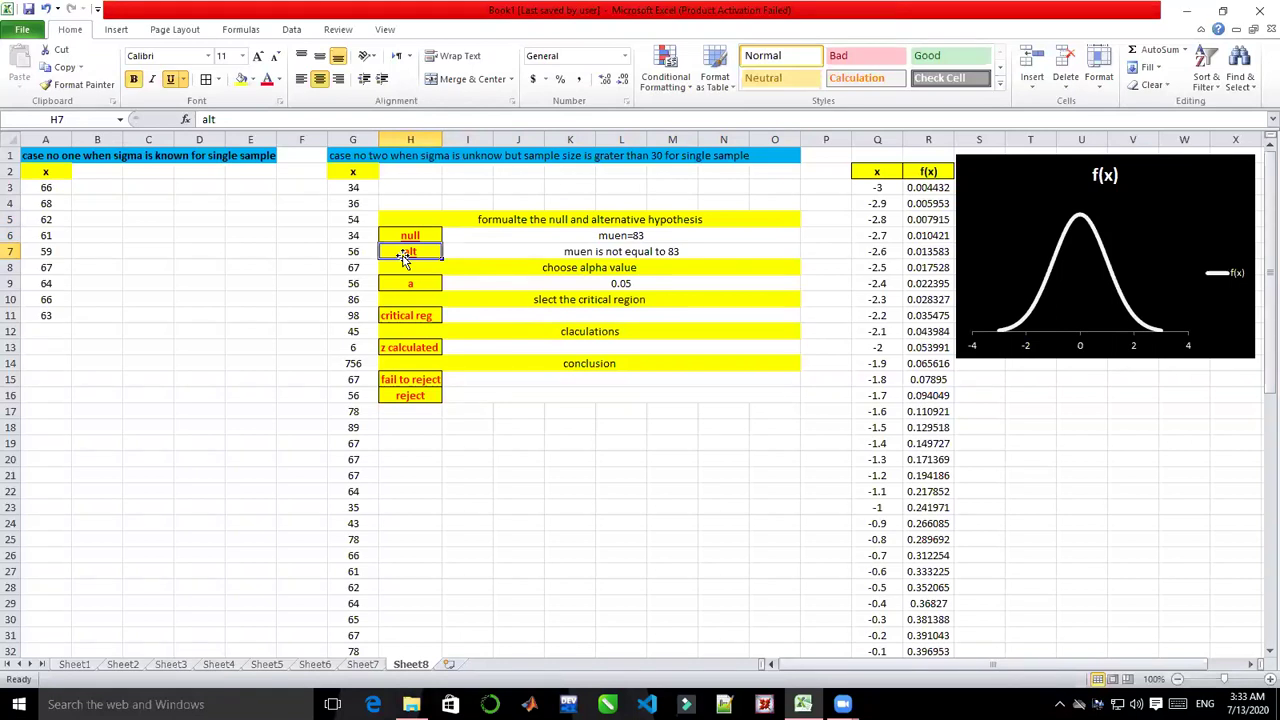
{"action": "left_click", "coordinate": [411, 267]}
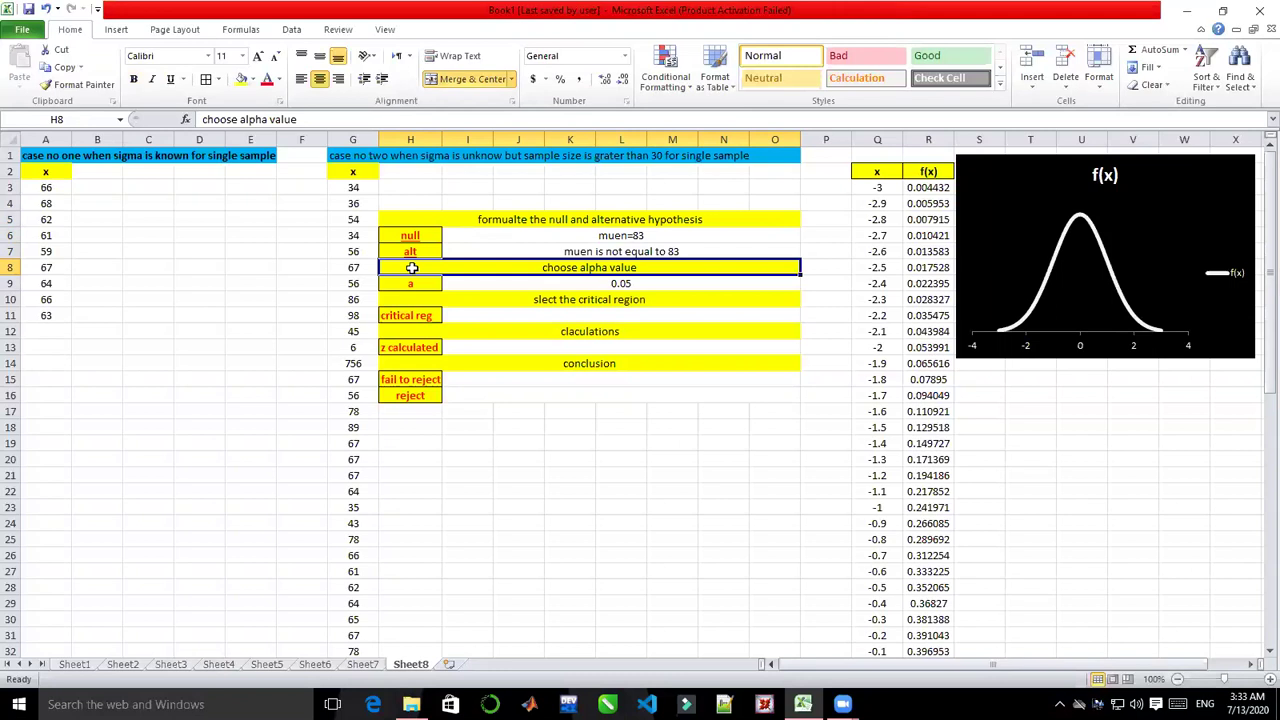
{"action": "left_click", "coordinate": [424, 299]}
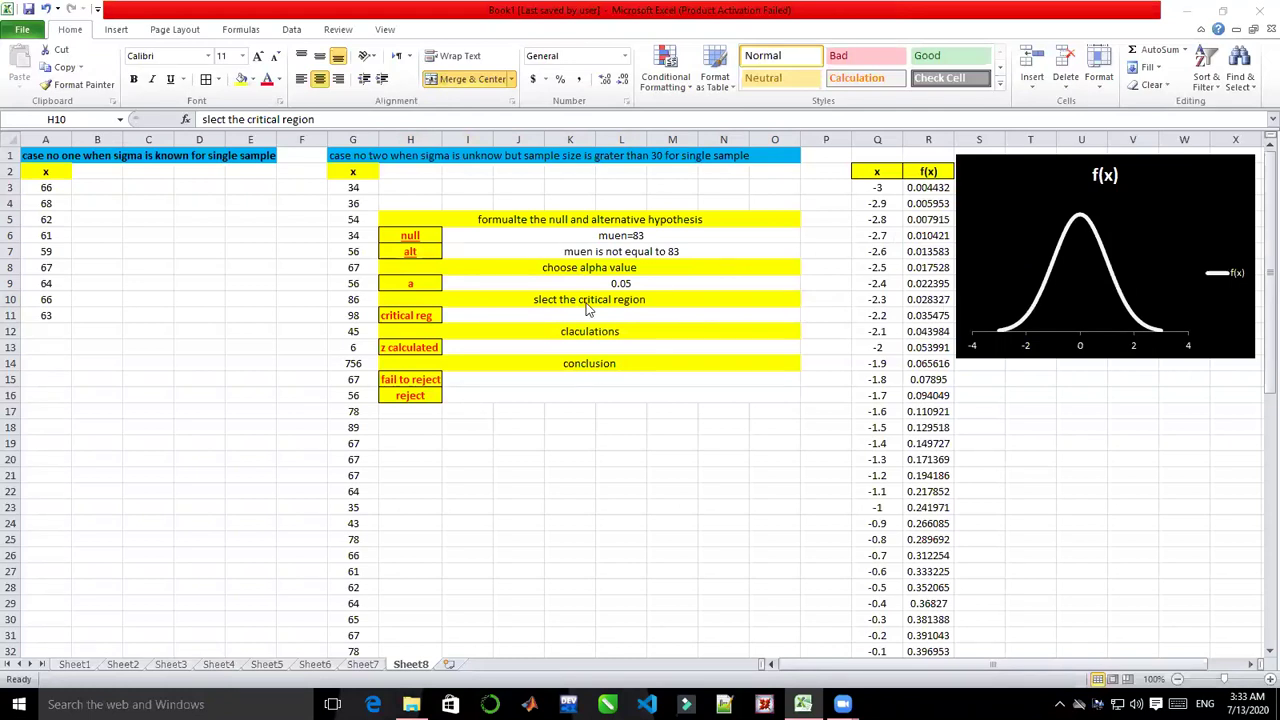
{"action": "left_click", "coordinate": [420, 347]}
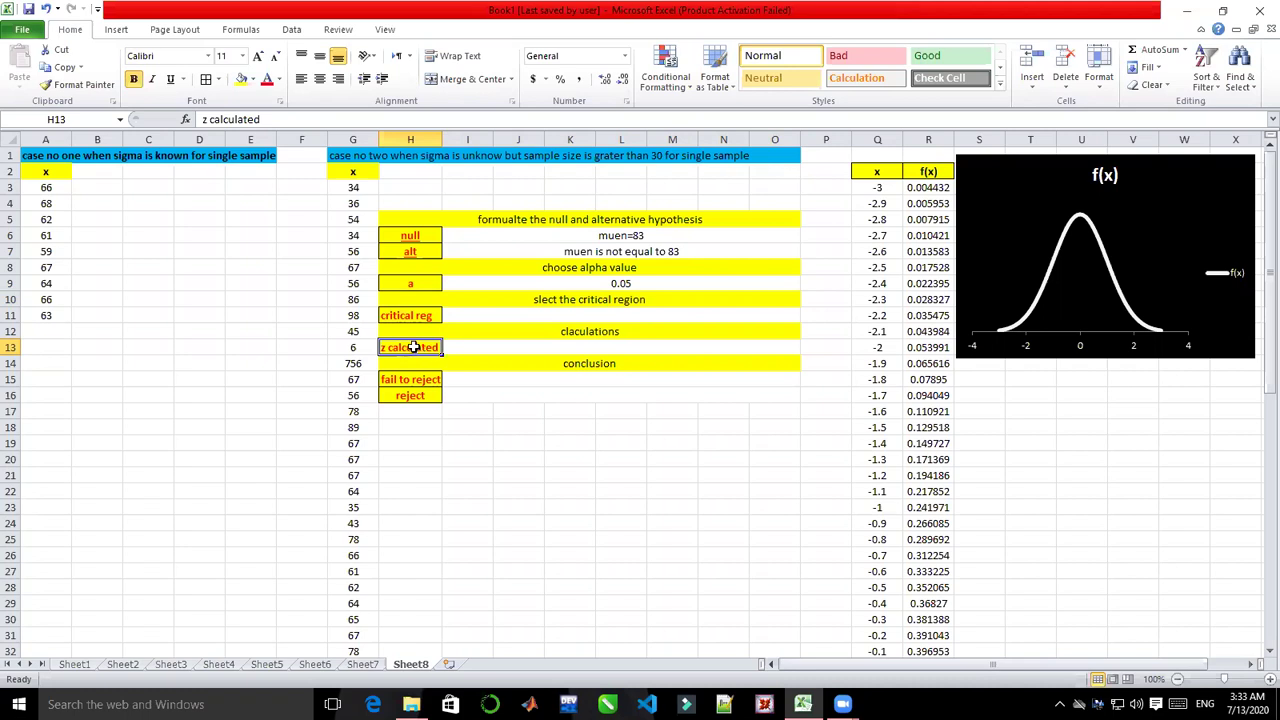
{"action": "left_click", "coordinate": [447, 364]}
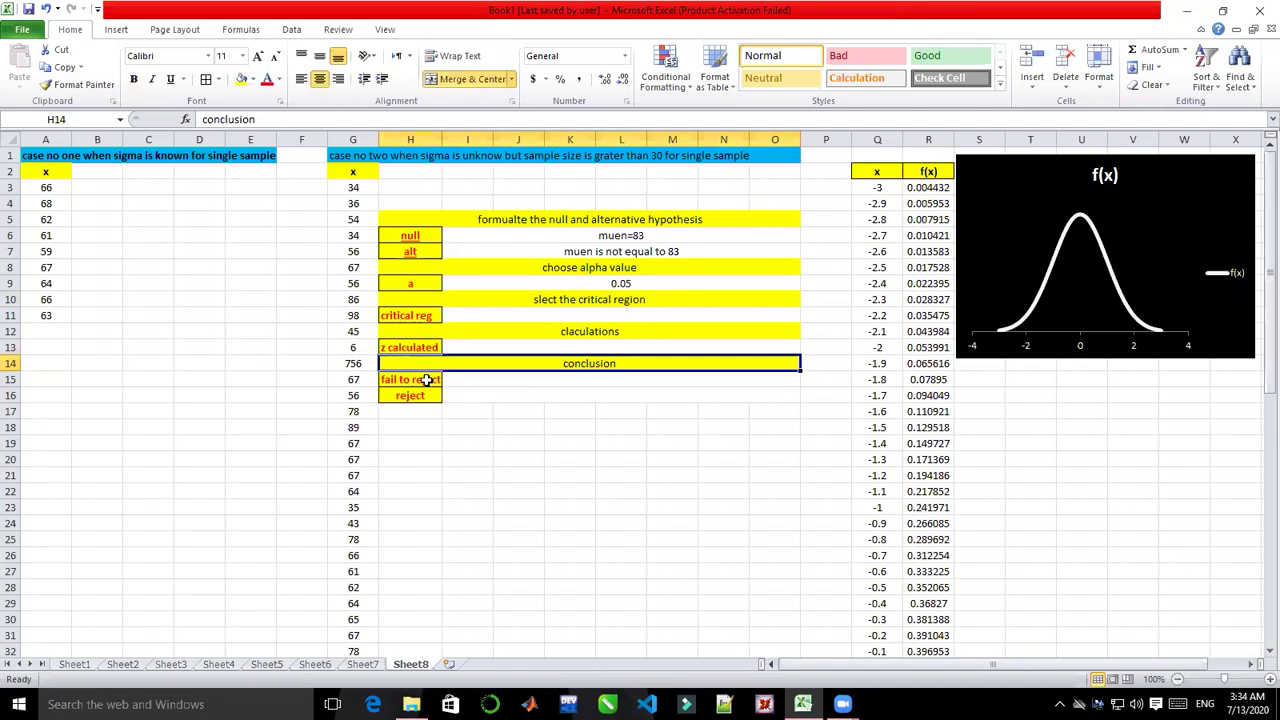
{"action": "left_click", "coordinate": [424, 381]}
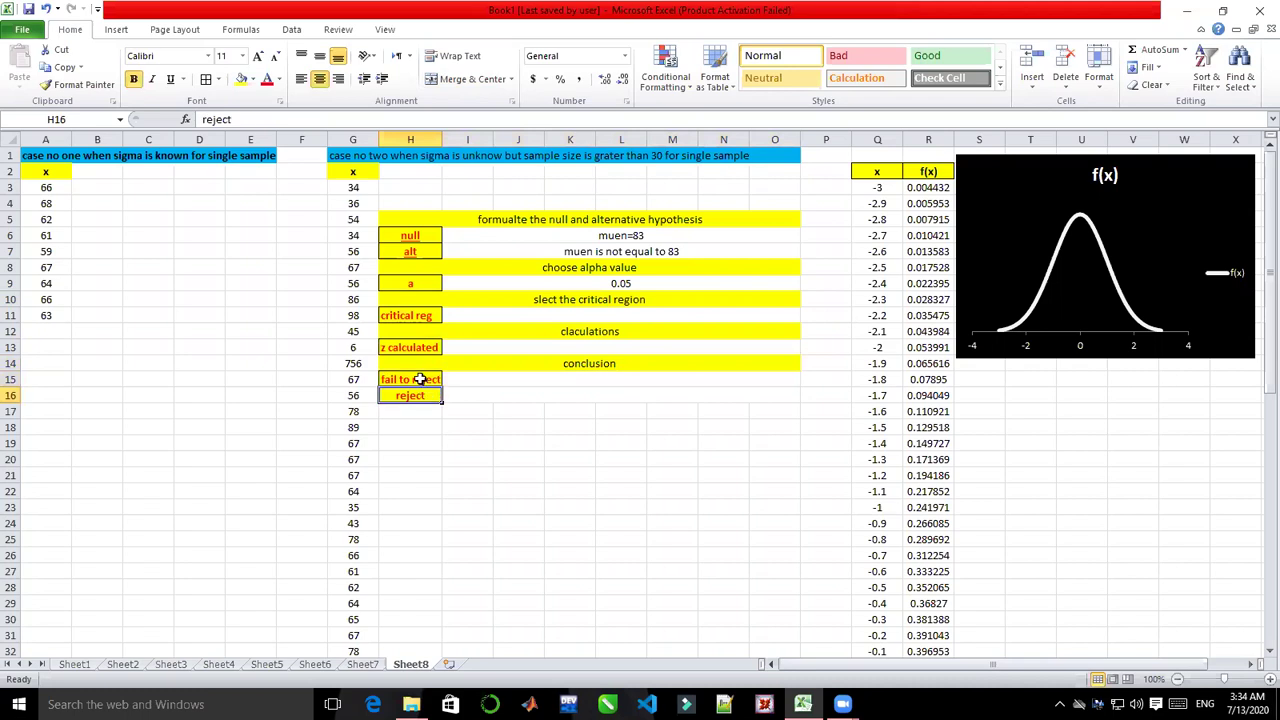
{"action": "left_click", "coordinate": [418, 381]}
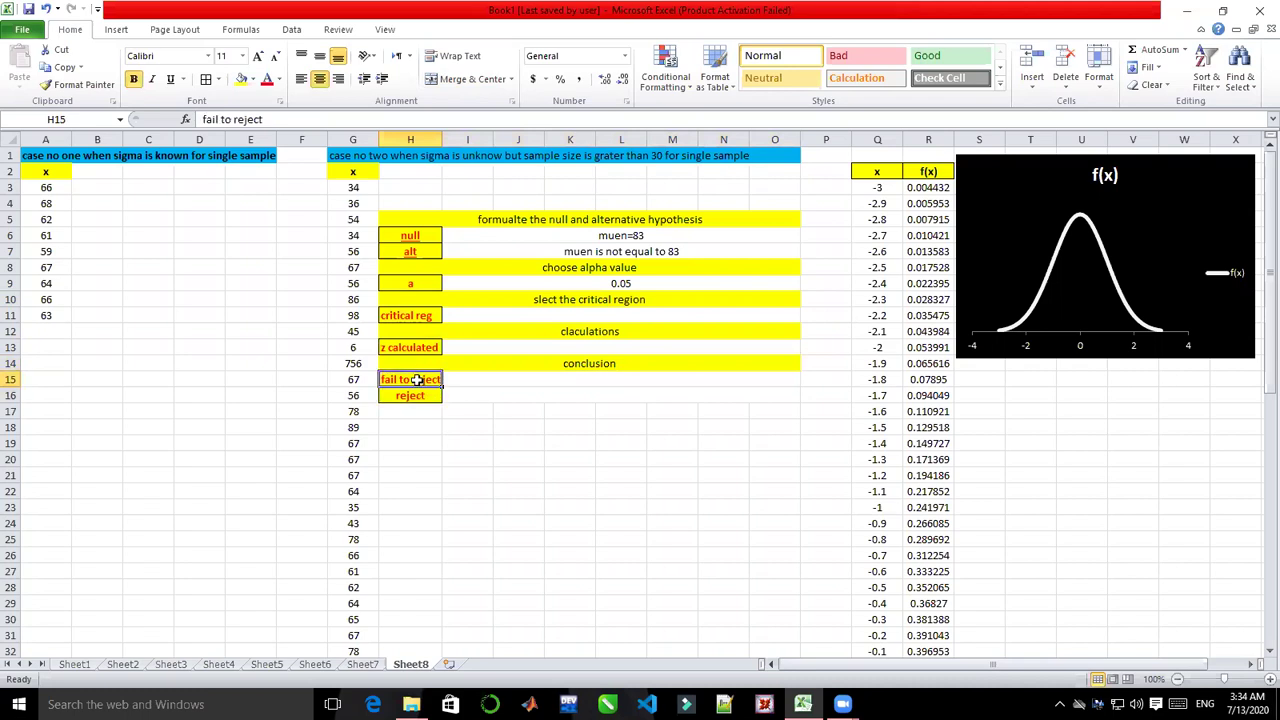
{"action": "left_click", "coordinate": [416, 396]}
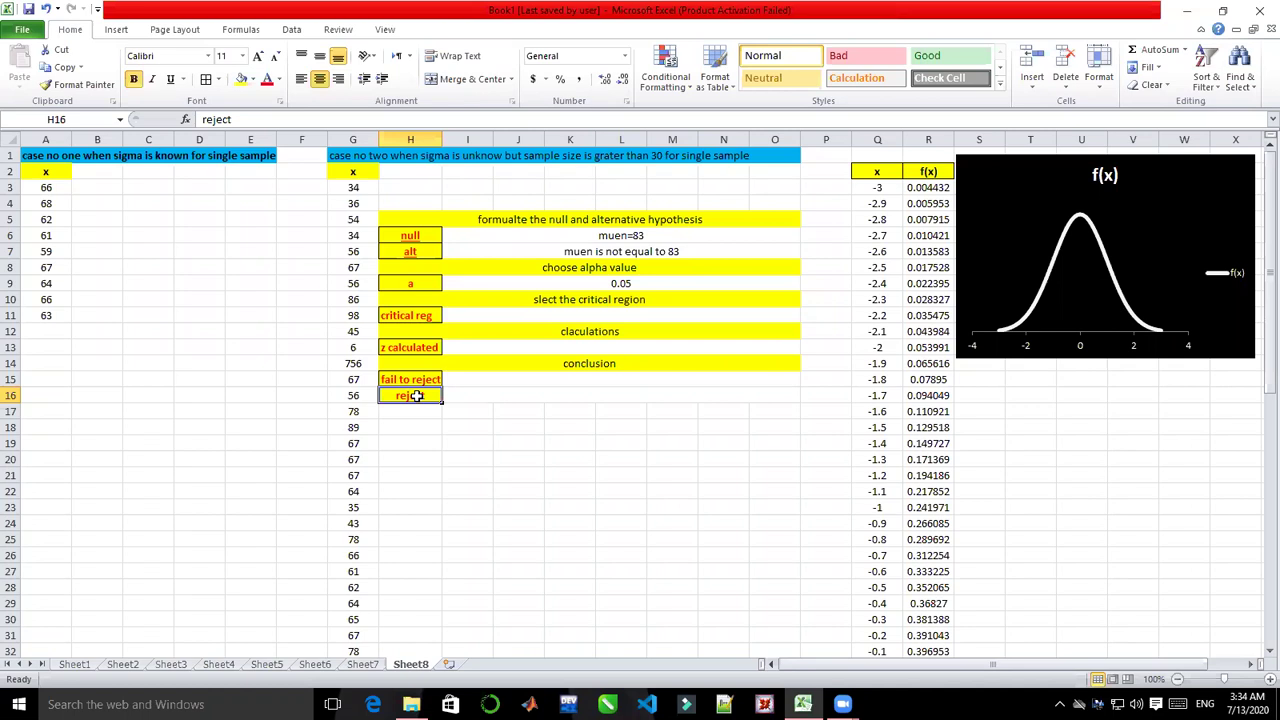
- Copy the case no one heading in A1:E1 to cell A1 of a new worksheet, and return to Sheet8
{"action": "left_click", "coordinate": [42, 158]}
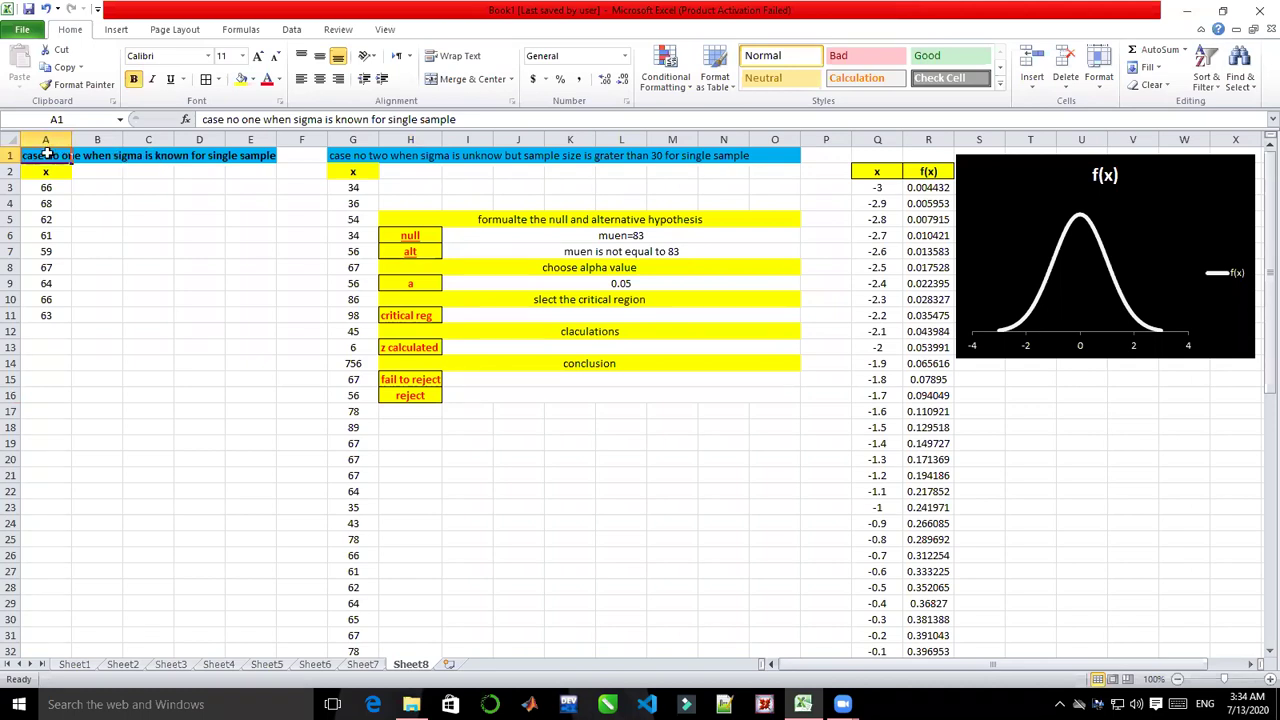
{"action": "key", "text": "shift+Right"}
{"action": "key", "text": "shift+Right"}
{"action": "key", "text": "shift+Right"}
{"action": "key", "text": "shift+Right"}
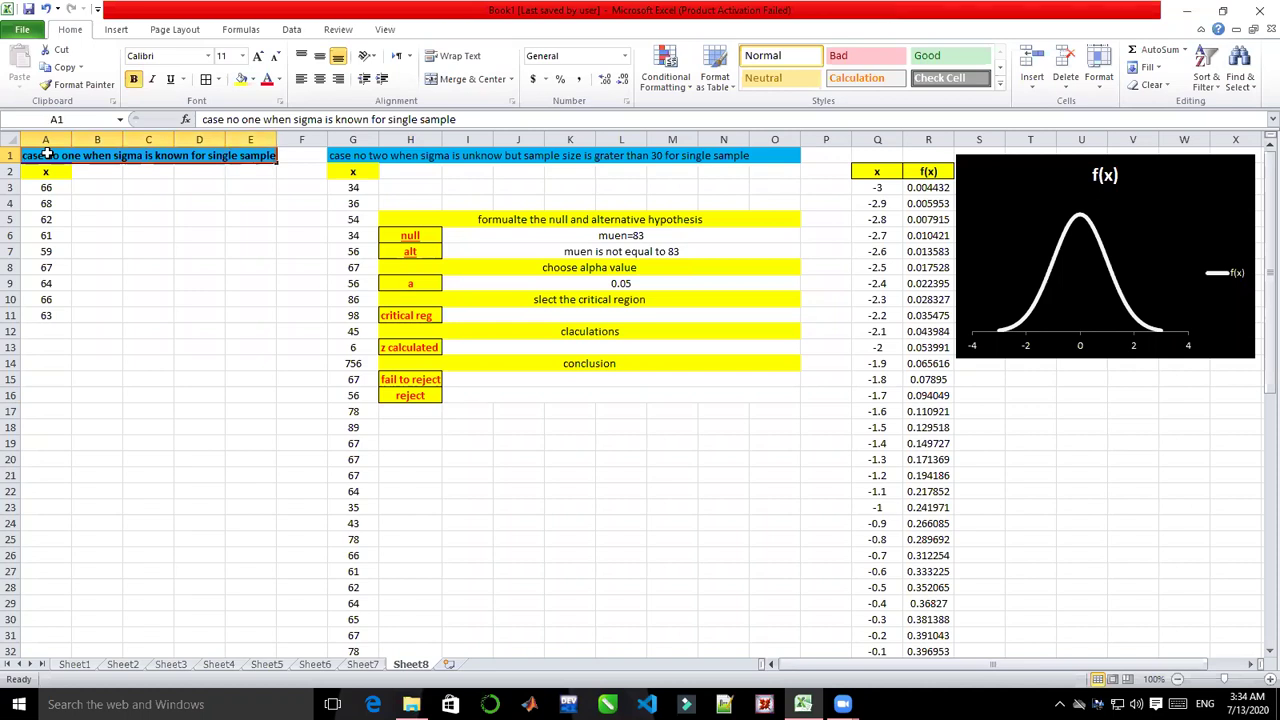
{"action": "key", "text": "ctrl+c"}
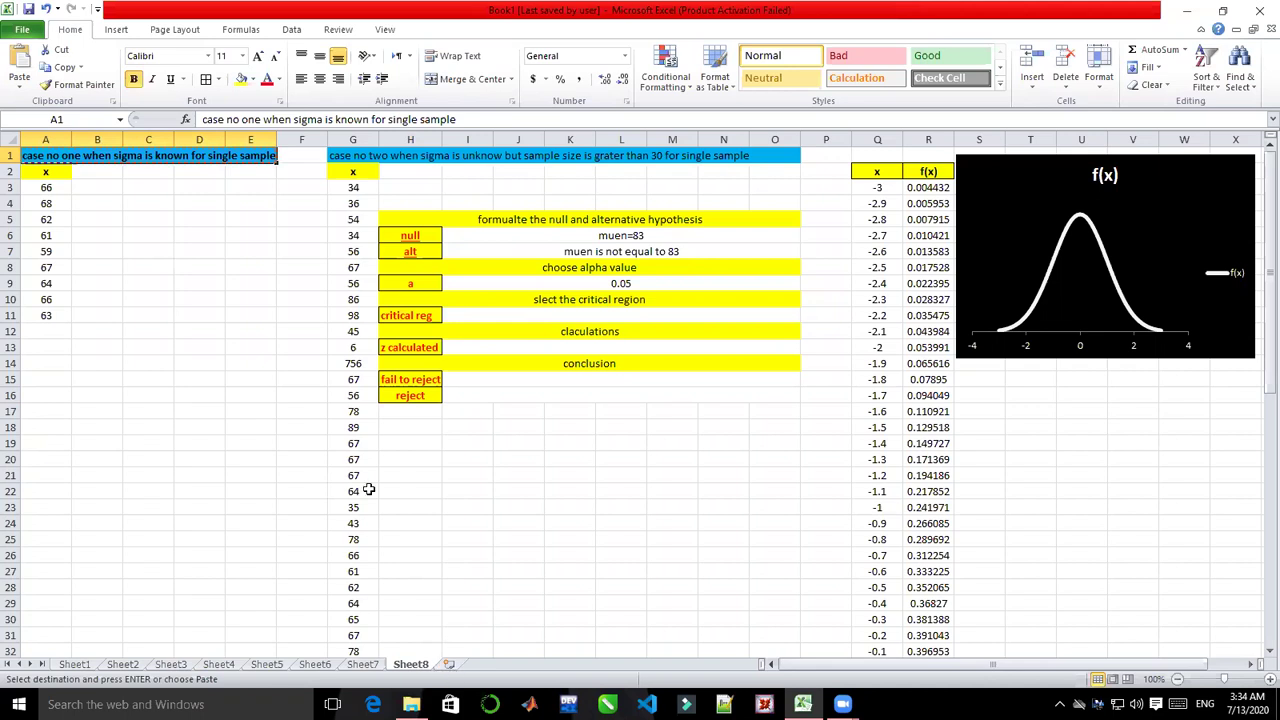
{"action": "left_click", "coordinate": [450, 665]}
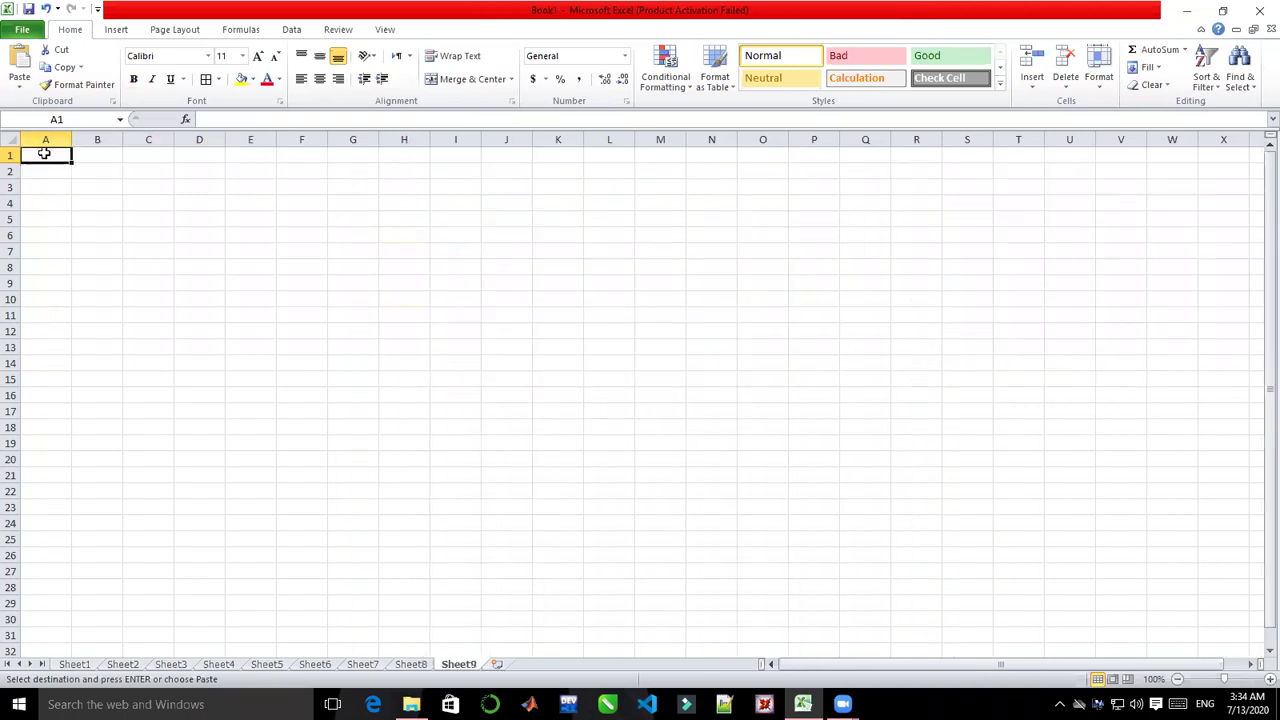
{"action": "key", "text": "ctrl+v"}
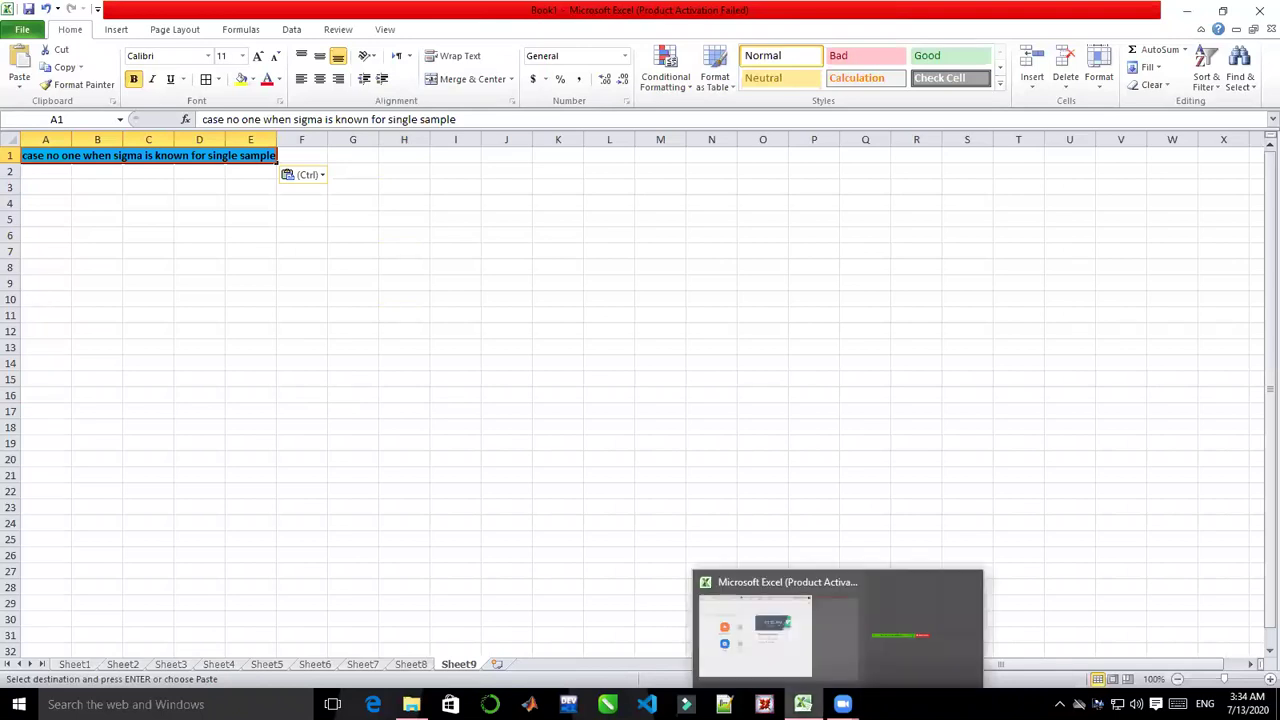
{"action": "left_click", "coordinate": [410, 664]}
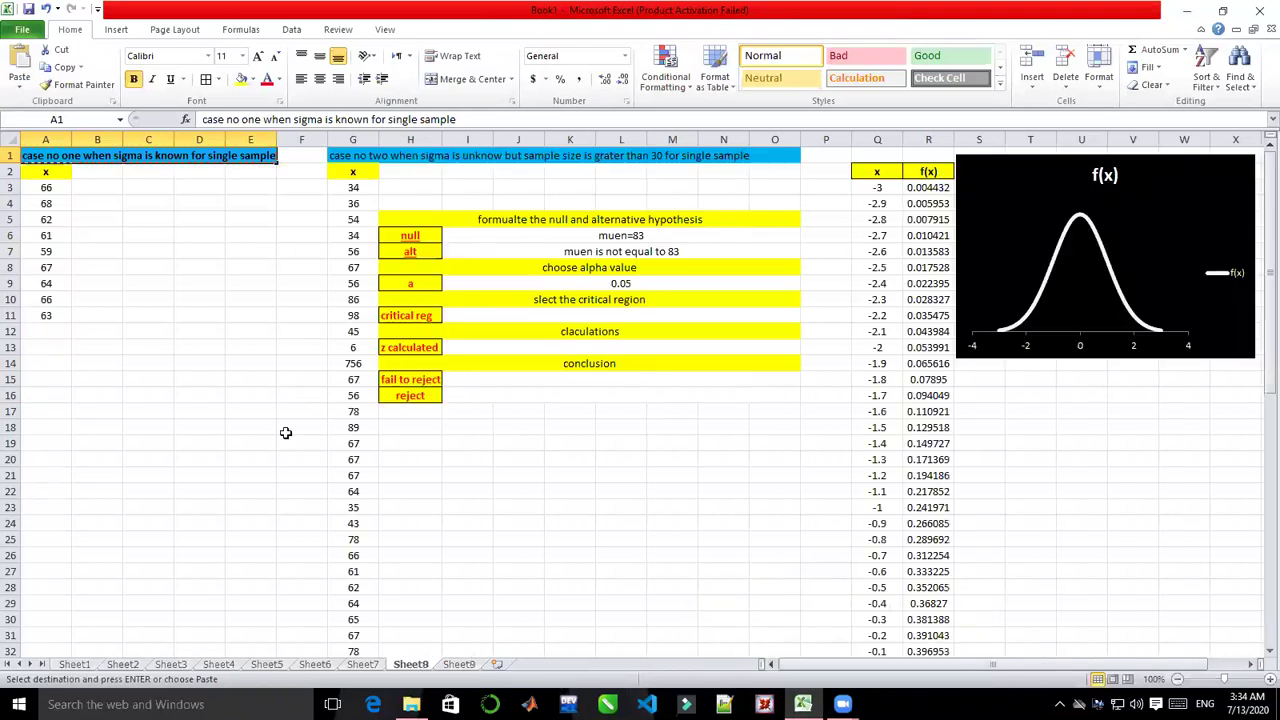
{"action": "left_click", "coordinate": [41, 173]}
{"action": "key", "text": "shift+Down"}
{"action": "key", "text": "shift+Down"}
{"action": "key", "text": "shift+Down"}
{"action": "key", "text": "shift+Down"}
{"action": "key", "text": "shift+Down"}
{"action": "key", "text": "shift+Down"}
{"action": "key", "text": "shift+Down"}
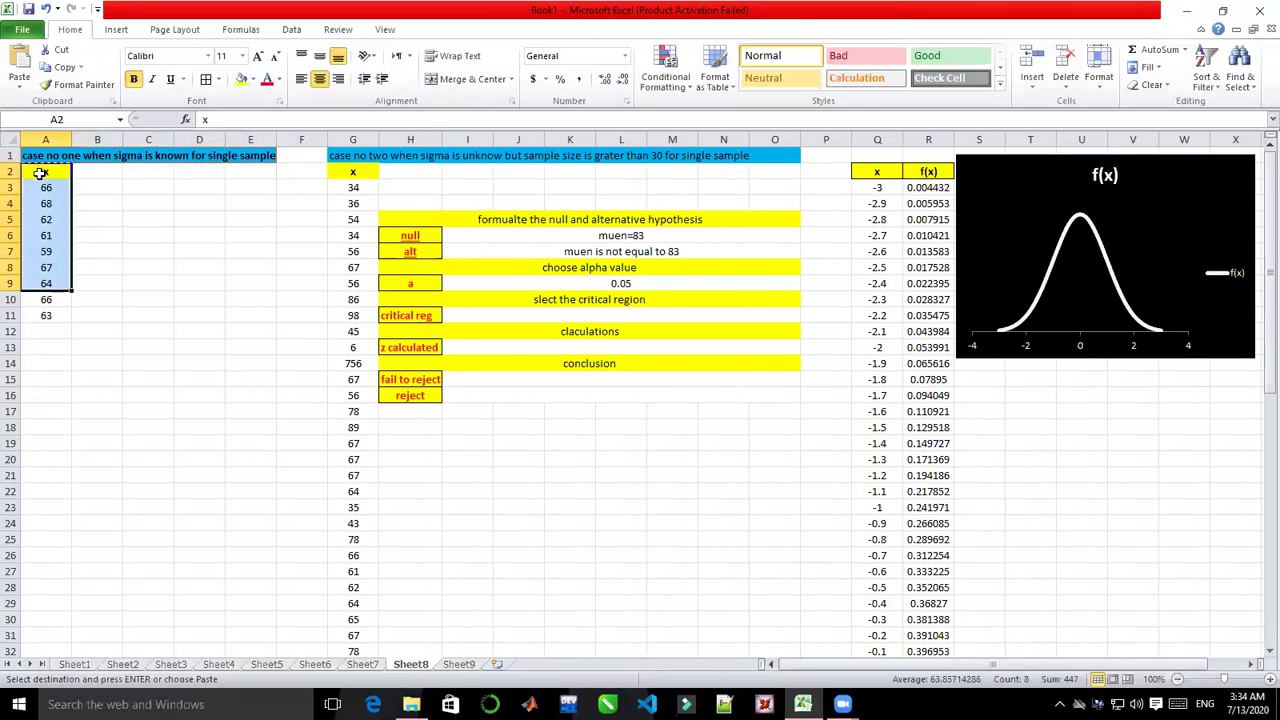
{"action": "left_click", "coordinate": [98, 171]}
{"action": "double_click", "coordinate": [98, 171]}
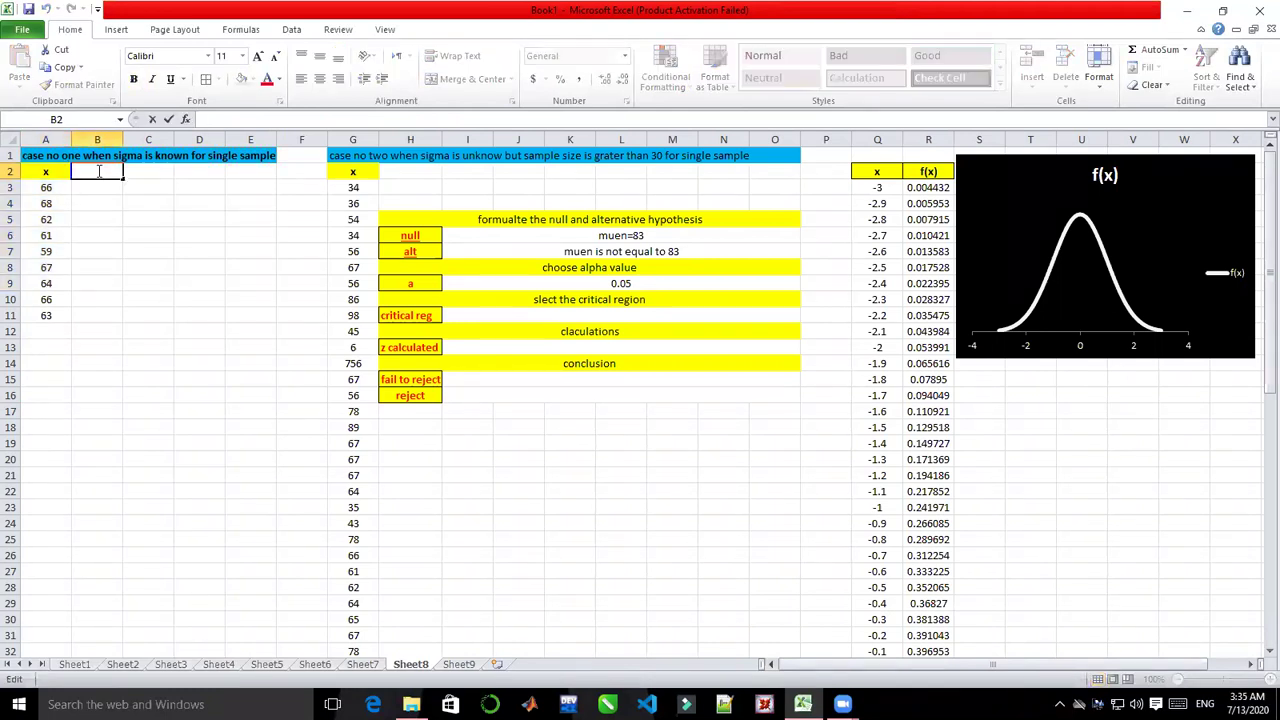
- Copy the x column with its header, A2:A11, from Sheet8 to cell A2 of Sheet9
{"action": "left_click", "coordinate": [41, 170]}
{"action": "key", "text": "shift+Down"}
{"action": "key", "text": "shift+Down"}
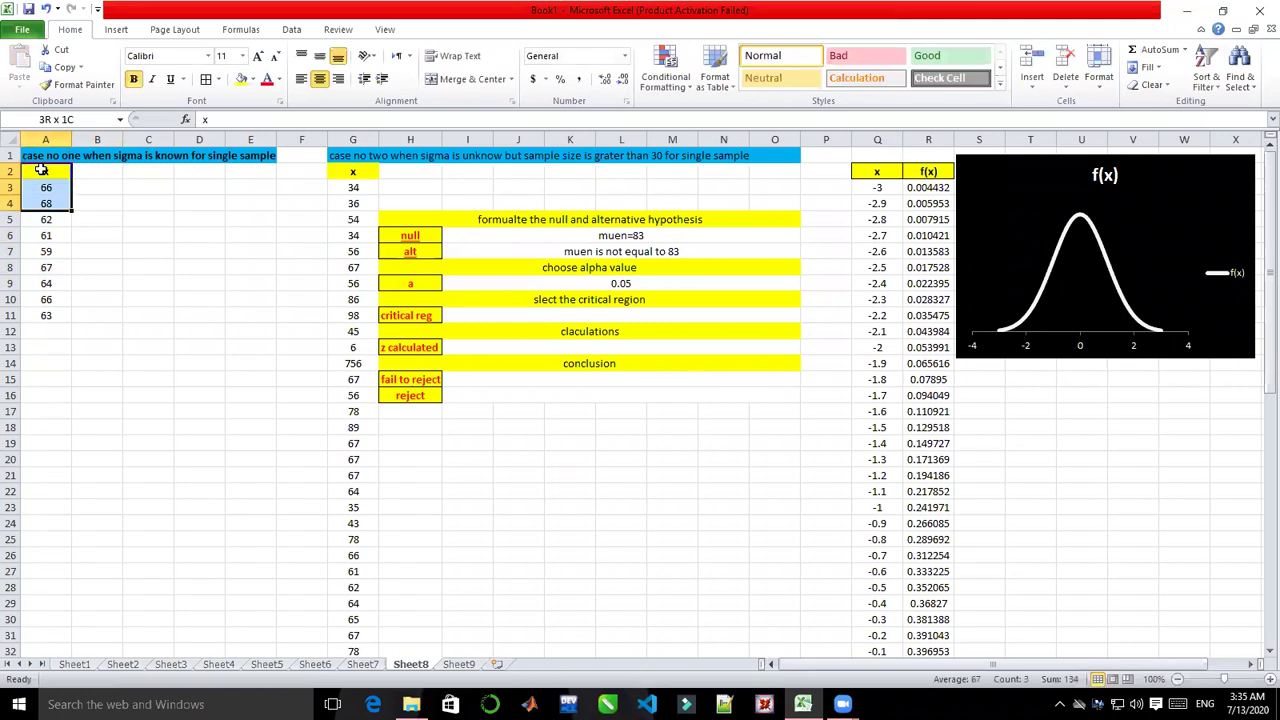
{"action": "key", "text": "shift+Down"}
{"action": "key", "text": "shift+Down"}
{"action": "key", "text": "shift+Down"}
{"action": "key", "text": "shift+Down"}
{"action": "key", "text": "shift+Down"}
{"action": "key", "text": "shift+Down"}
{"action": "key", "text": "shift+Down"}
{"action": "key", "text": "ctrl+c"}
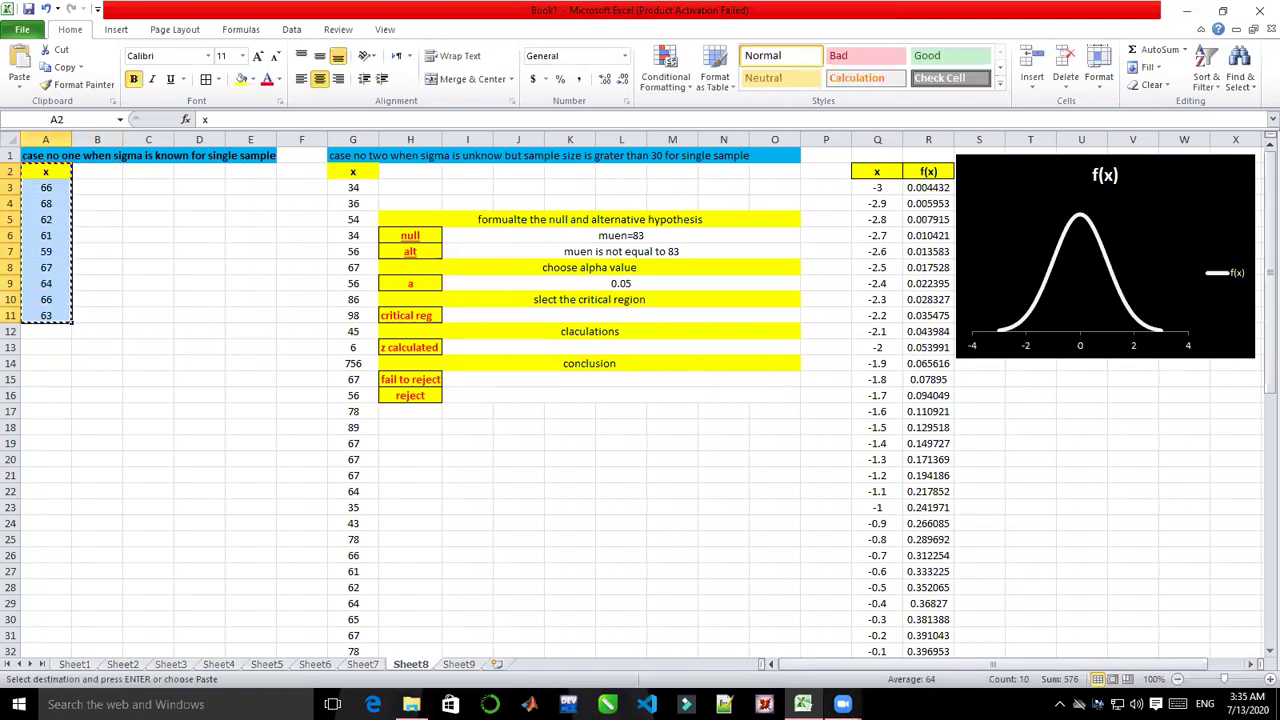
{"action": "mouse_move", "coordinate": [803, 703]}
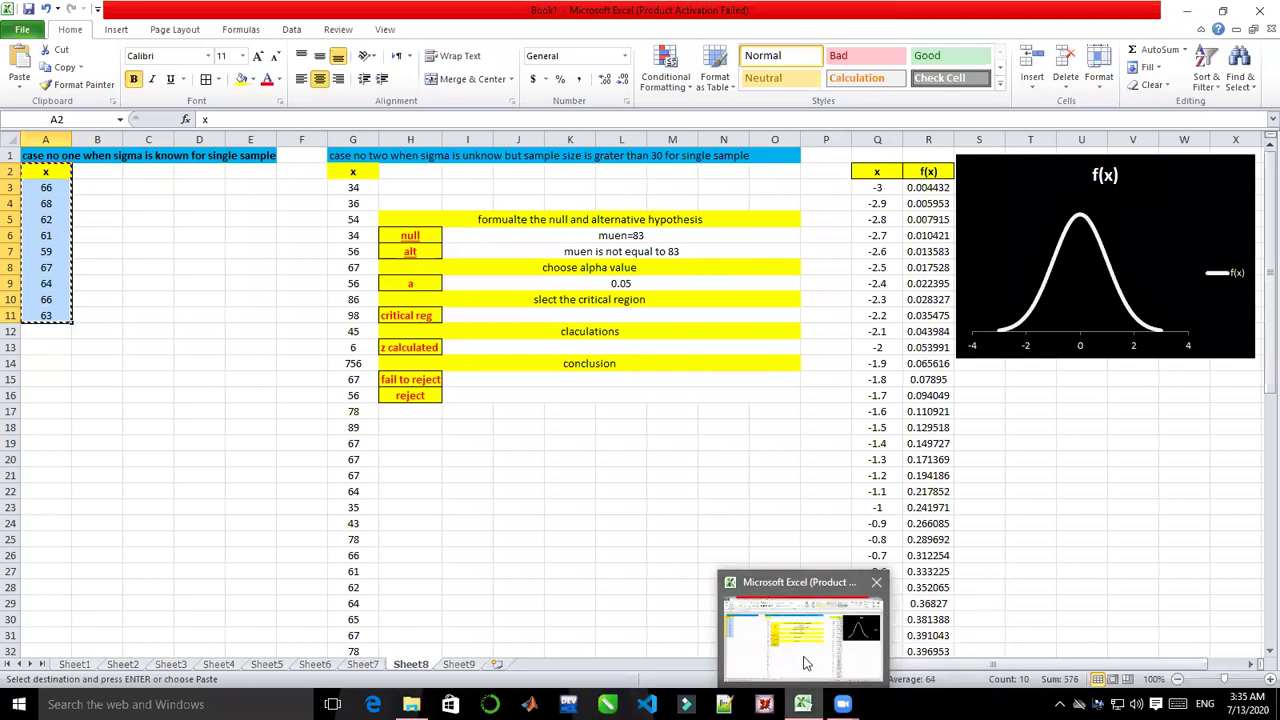
{"action": "left_click", "coordinate": [459, 664]}
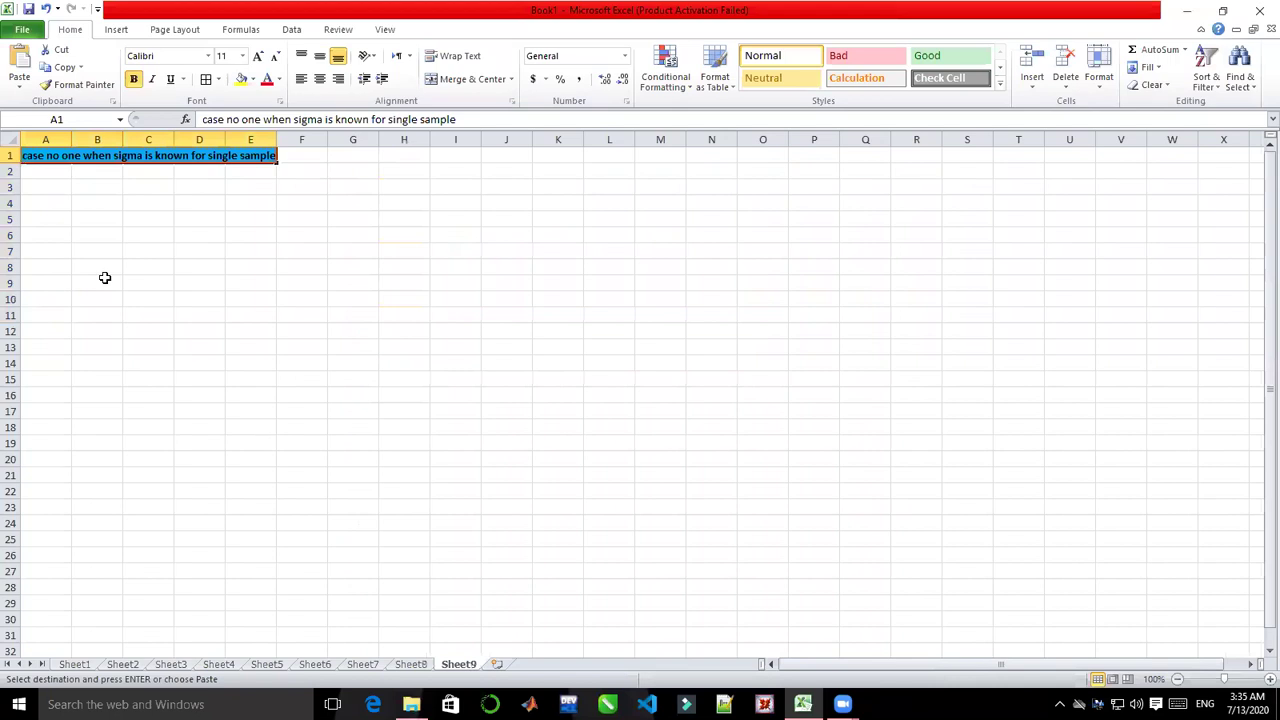
{"action": "left_click", "coordinate": [39, 170]}
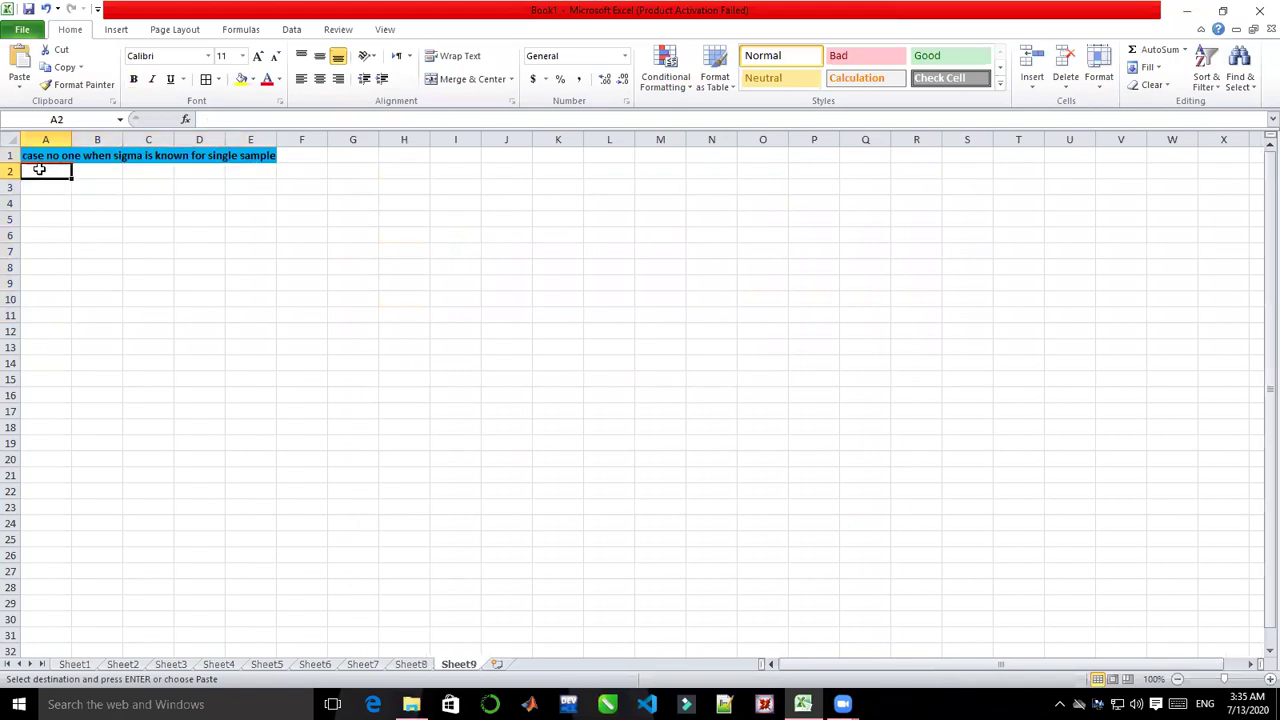
{"action": "key", "text": "ctrl+v"}
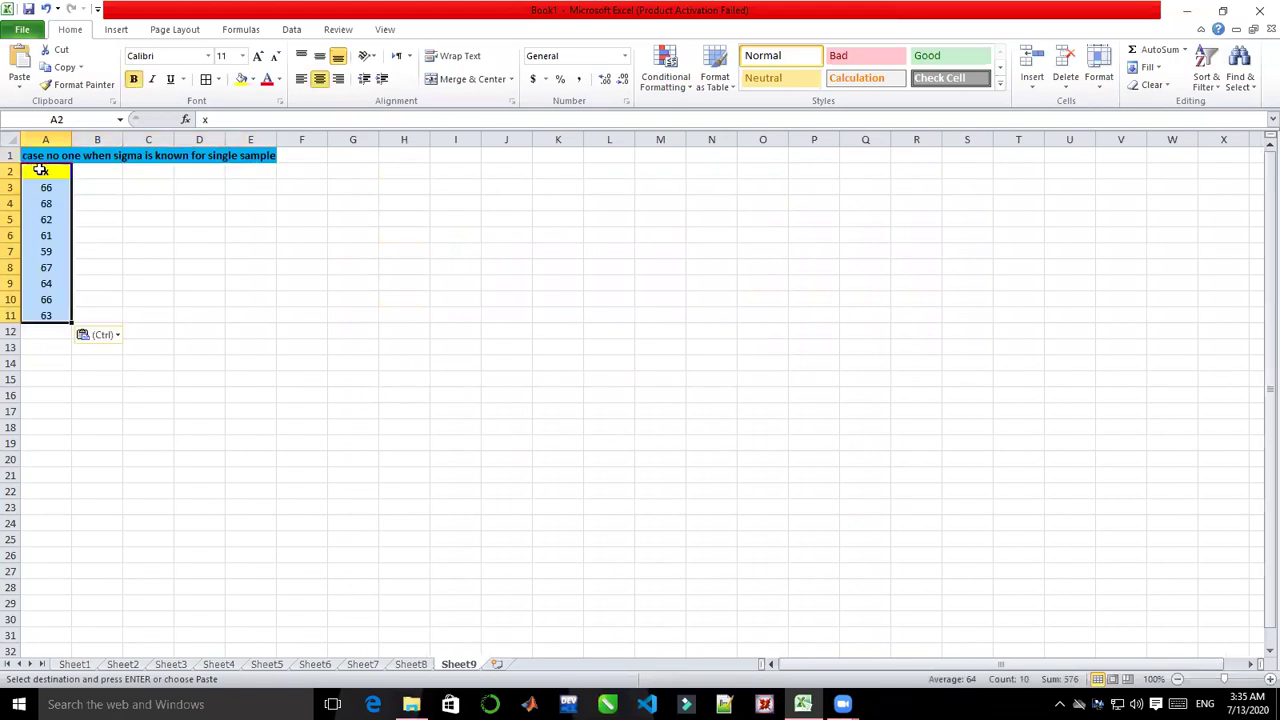
- Enter the header dummy in cell B2, beside the x header
{"action": "left_click", "coordinate": [92, 179]}
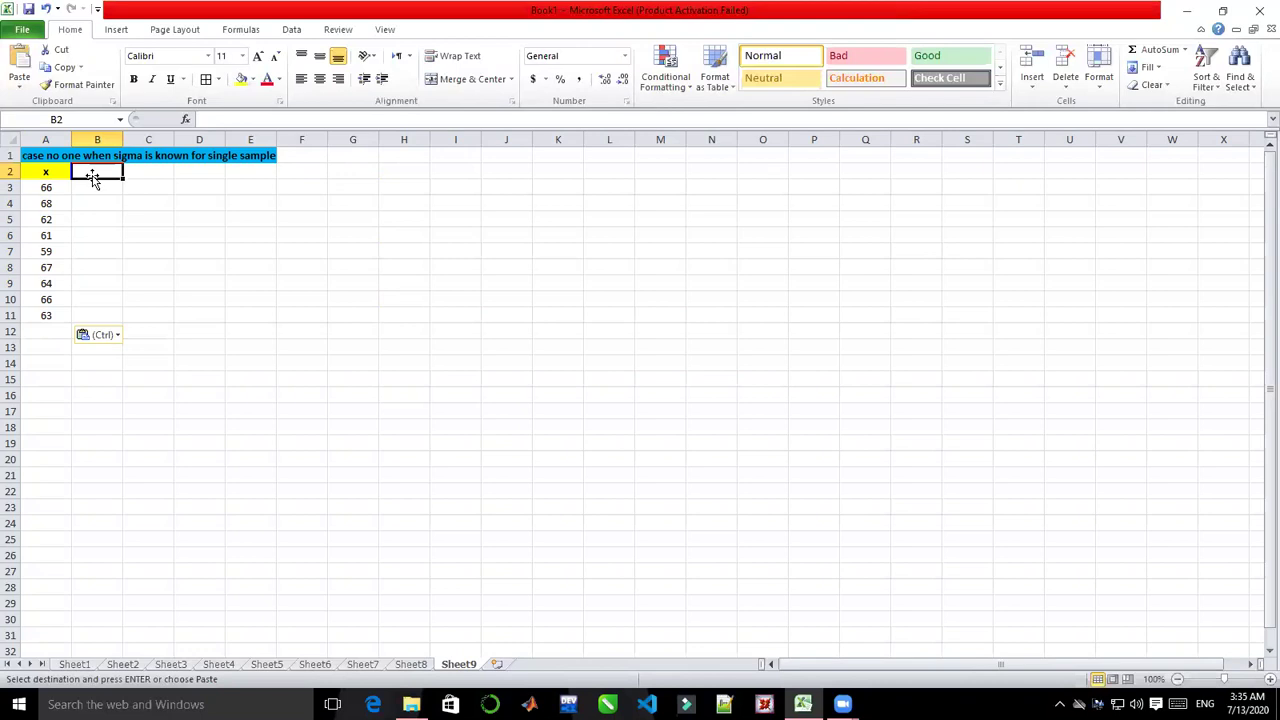
{"action": "type", "text": "du"}
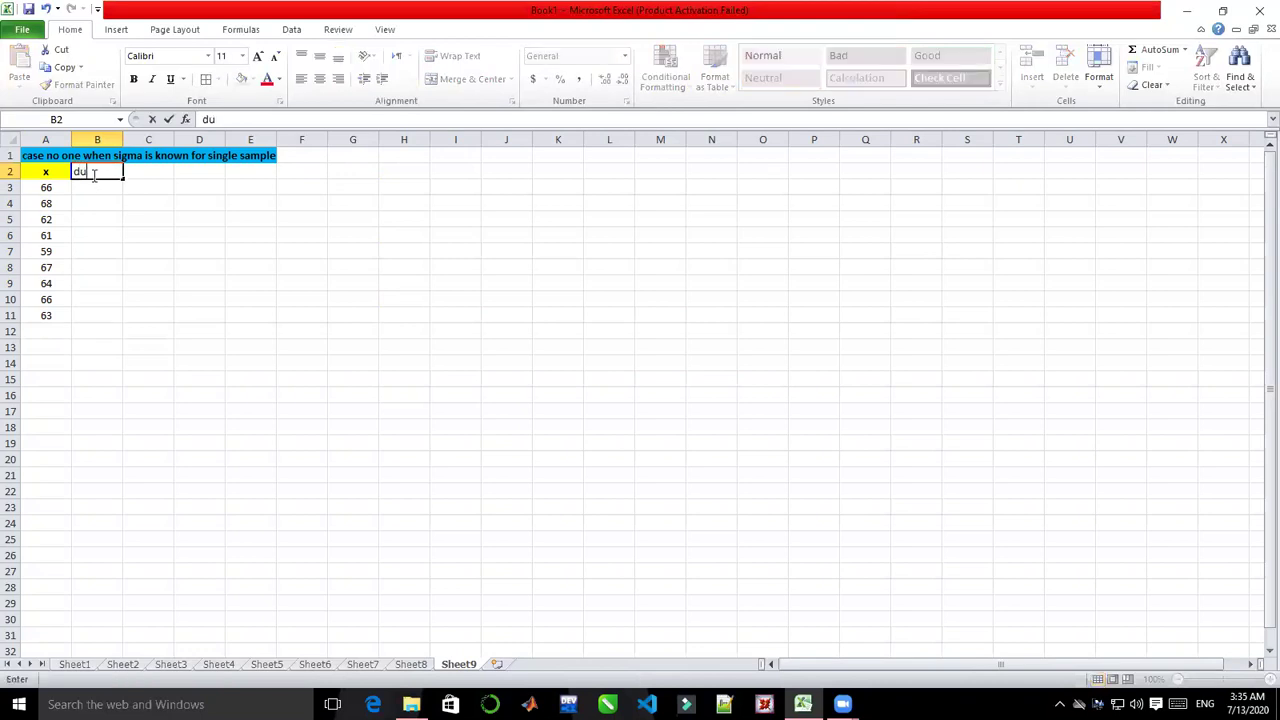
{"action": "type", "text": "mmy"}
- Enter 0 in each of the cells B3 to B6 under the dummy header
{"action": "left_click", "coordinate": [95, 187]}
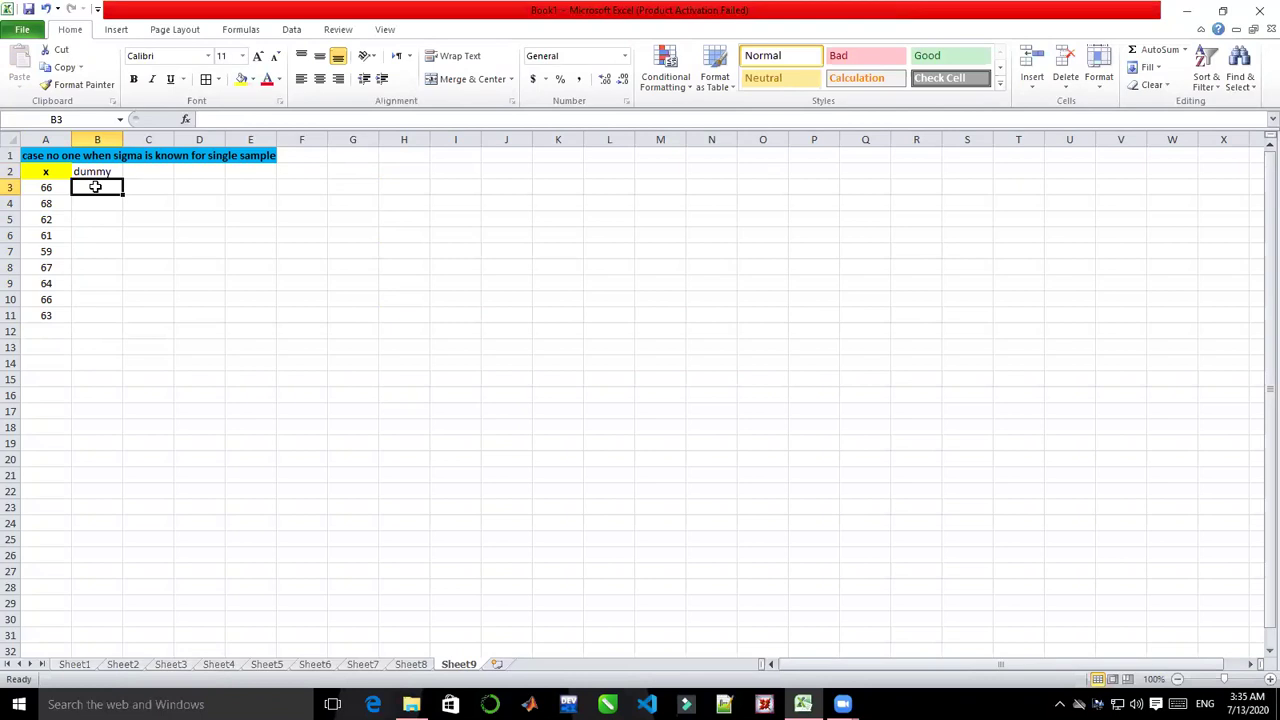
{"action": "type", "text": "0"}
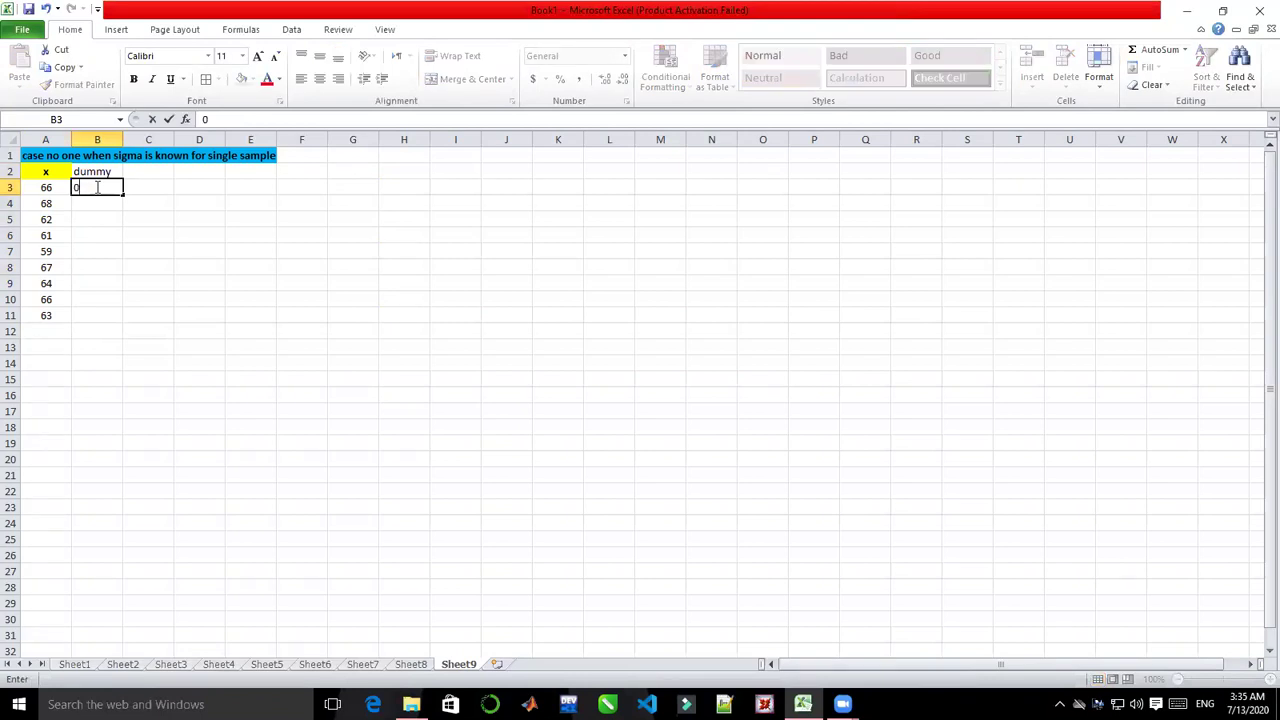
{"action": "key", "text": "Return"}
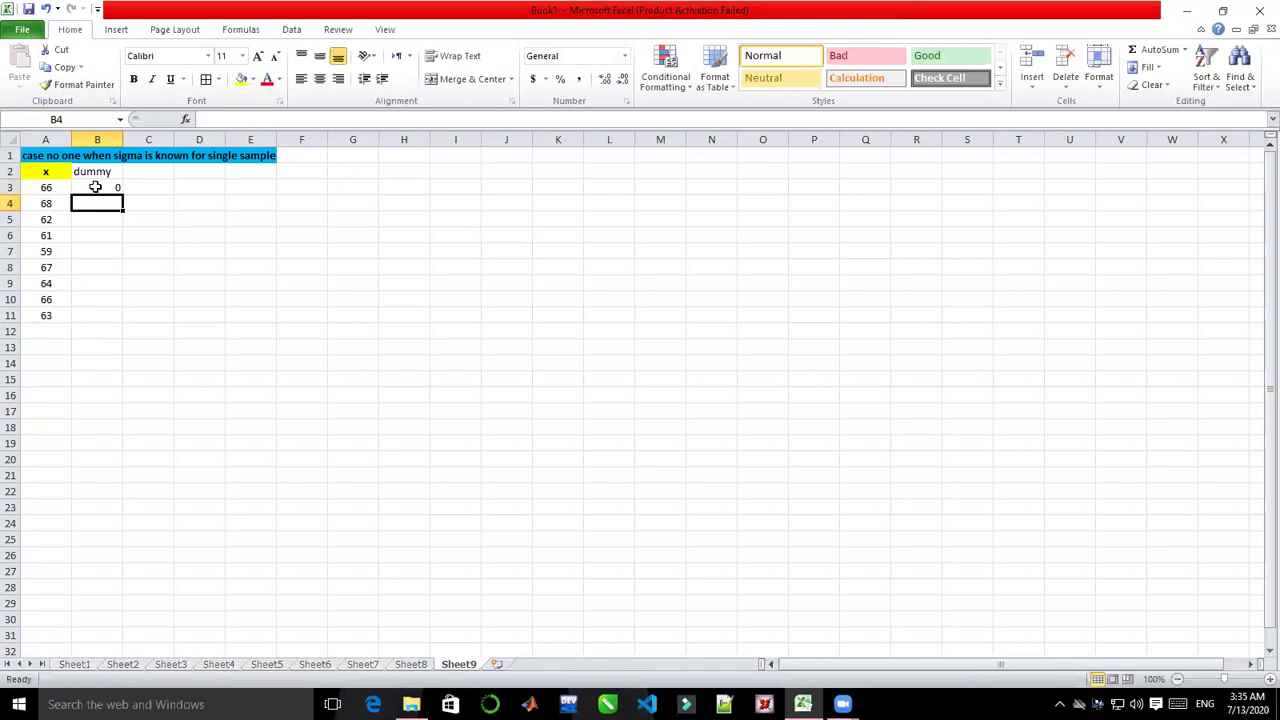
{"action": "type", "text": "0"}
{"action": "key", "text": "Return"}
{"action": "type", "text": "0"}
{"action": "key", "text": "Return"}
{"action": "type", "text": "0"}
{"action": "key", "text": "Return"}
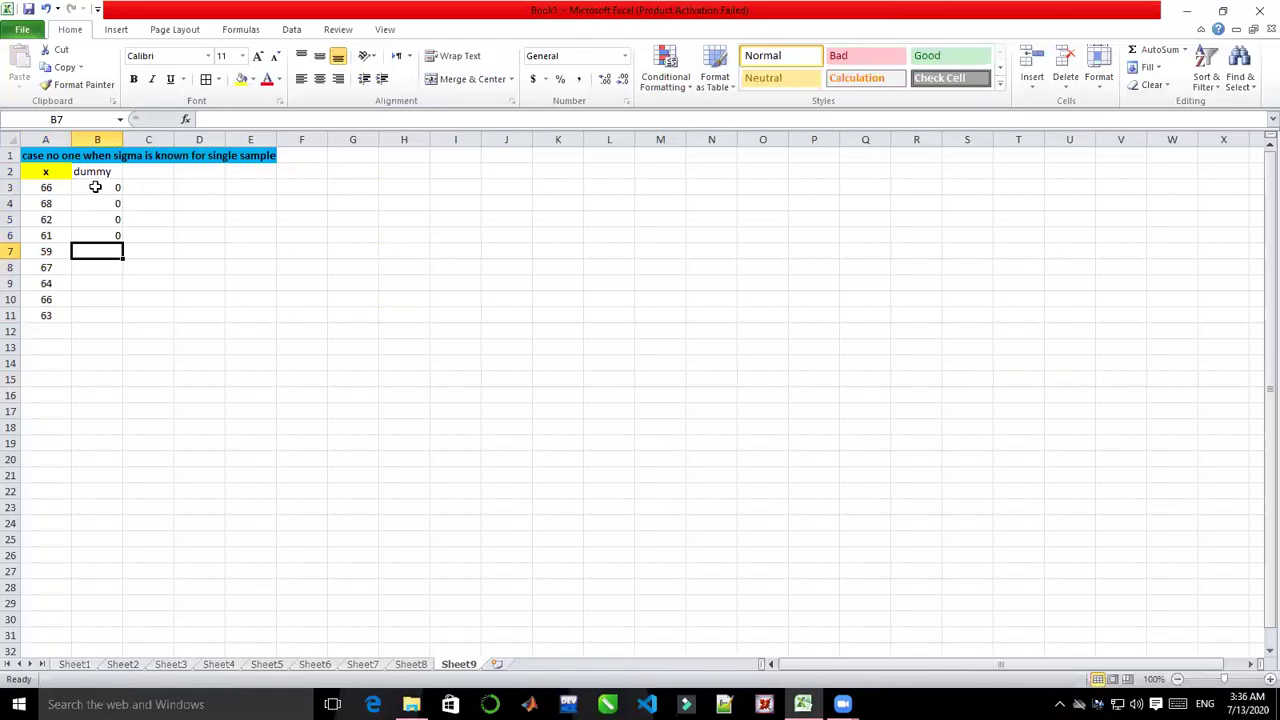
- Format the dummy header in B2 as bold and centered, with a cell border and a yellow fill
{"action": "left_click", "coordinate": [97, 172]}
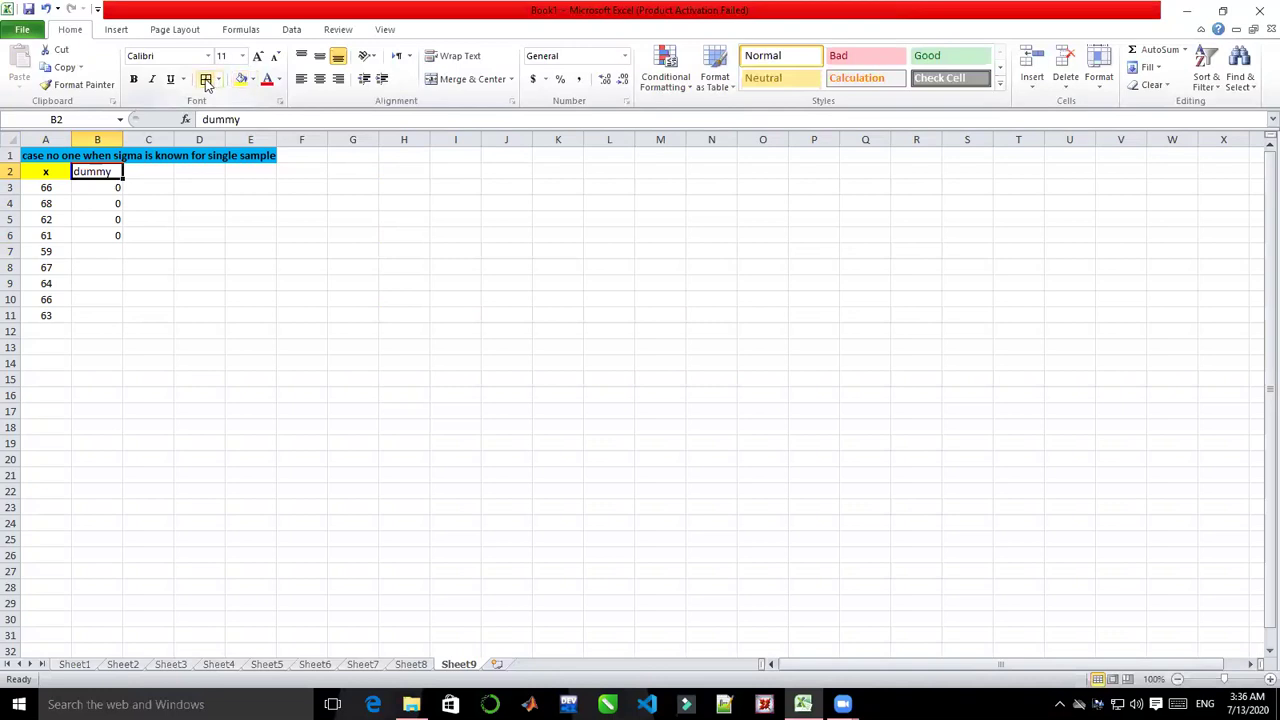
{"action": "left_click", "coordinate": [140, 80]}
{"action": "left_click", "coordinate": [319, 79]}
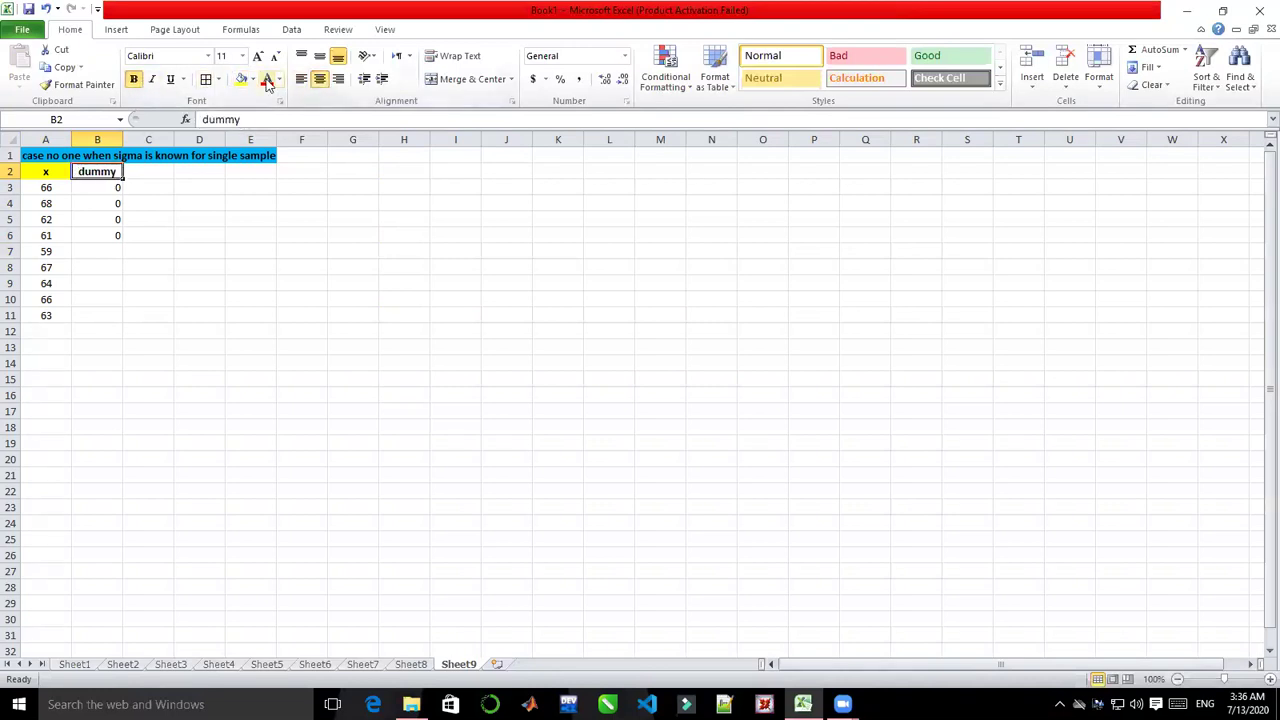
{"action": "left_click", "coordinate": [241, 79]}
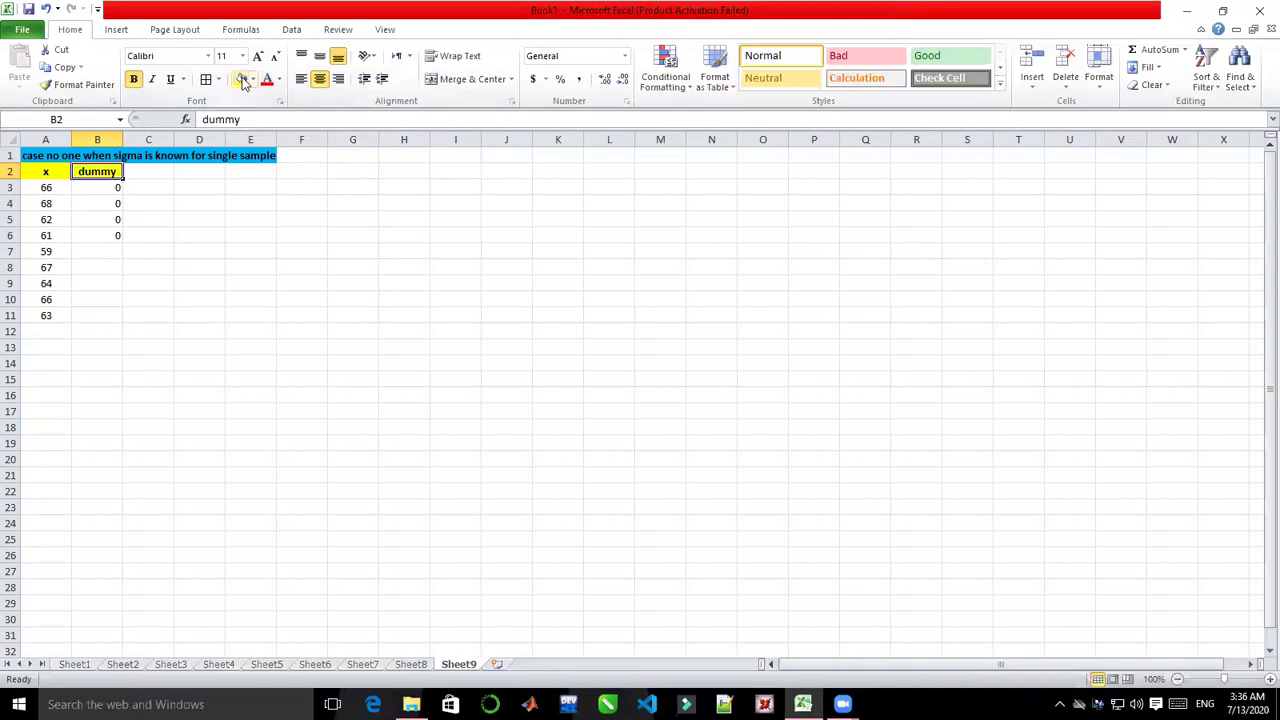
{"action": "left_click", "coordinate": [151, 174]}
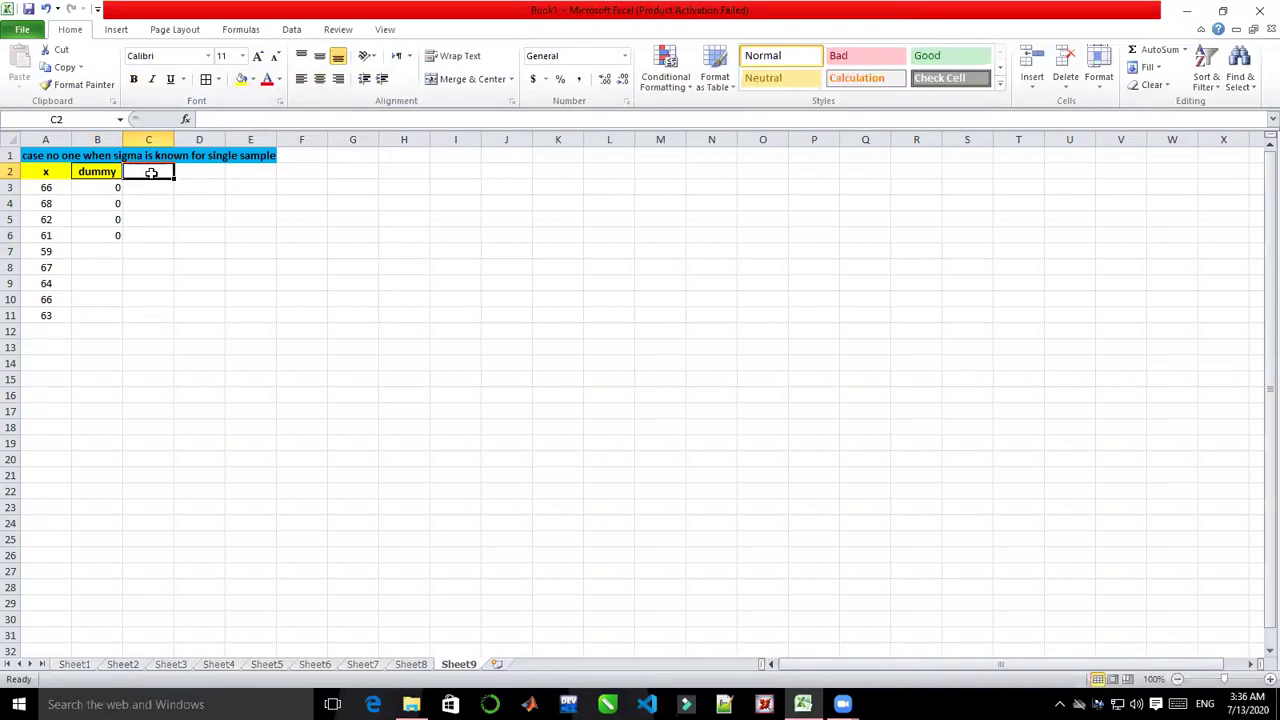
{"action": "left_click", "coordinate": [292, 32]}
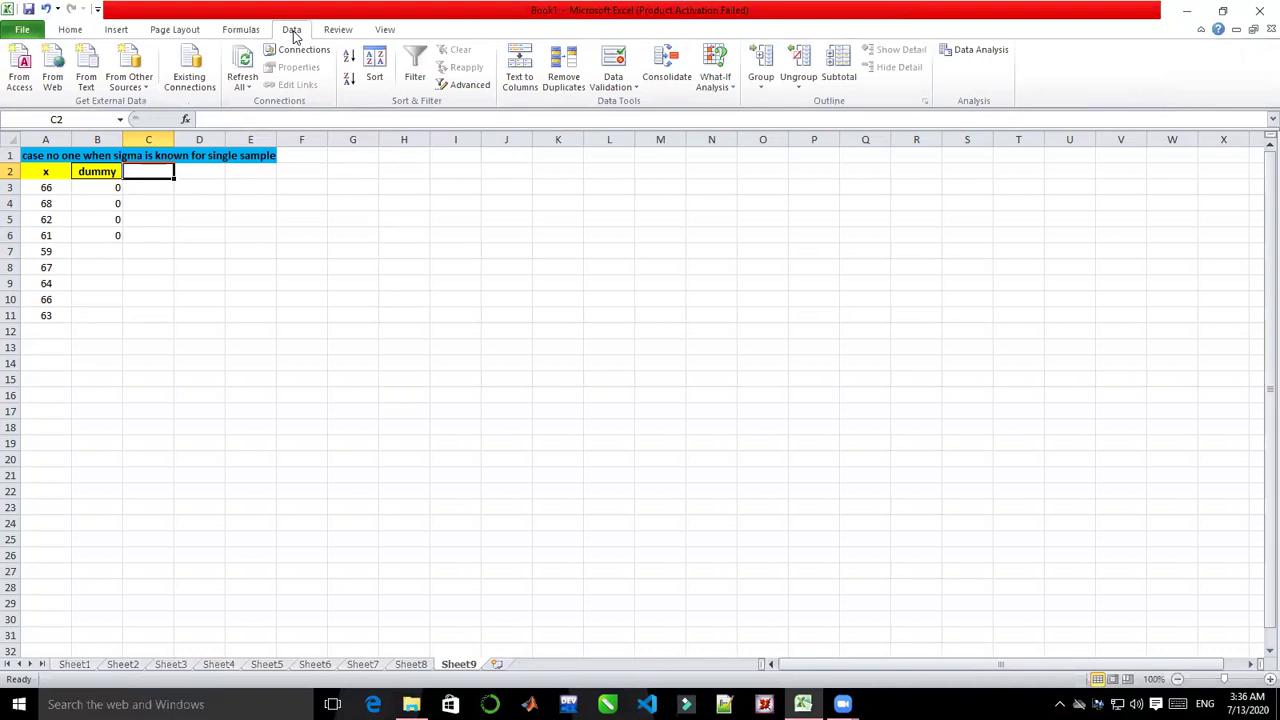
{"action": "left_click", "coordinate": [978, 58]}
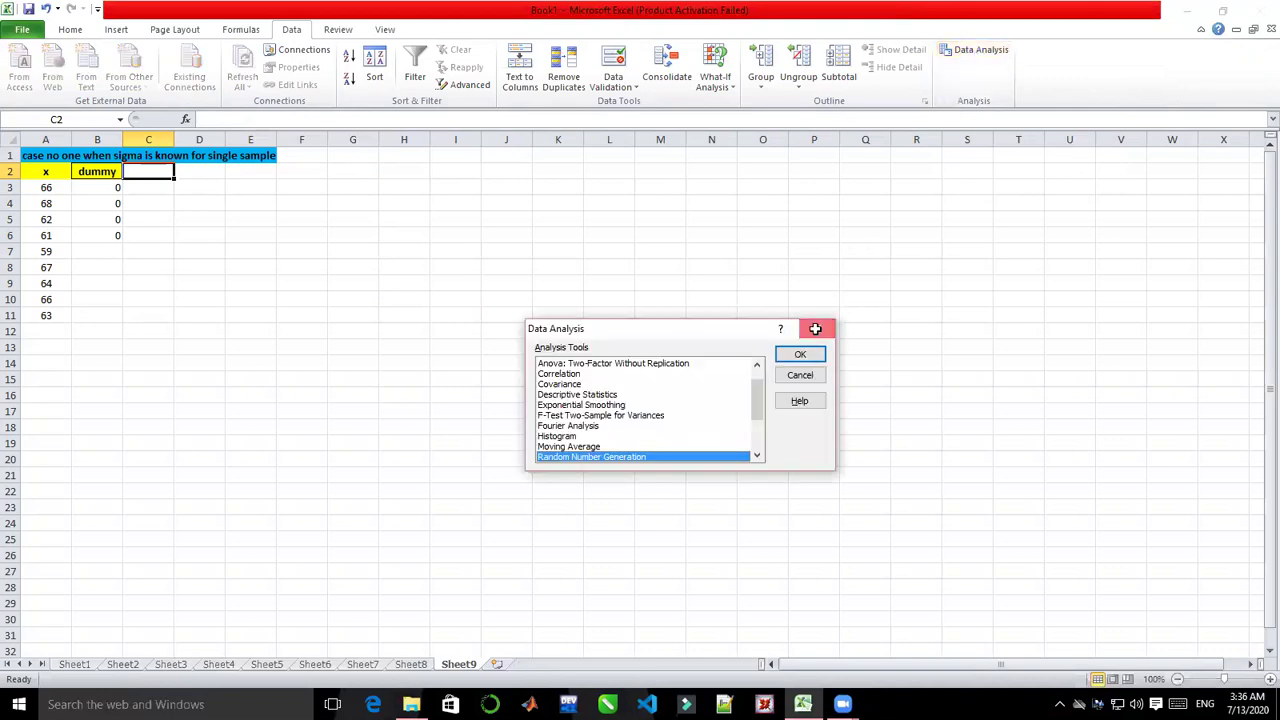
{"action": "left_click", "coordinate": [815, 329]}
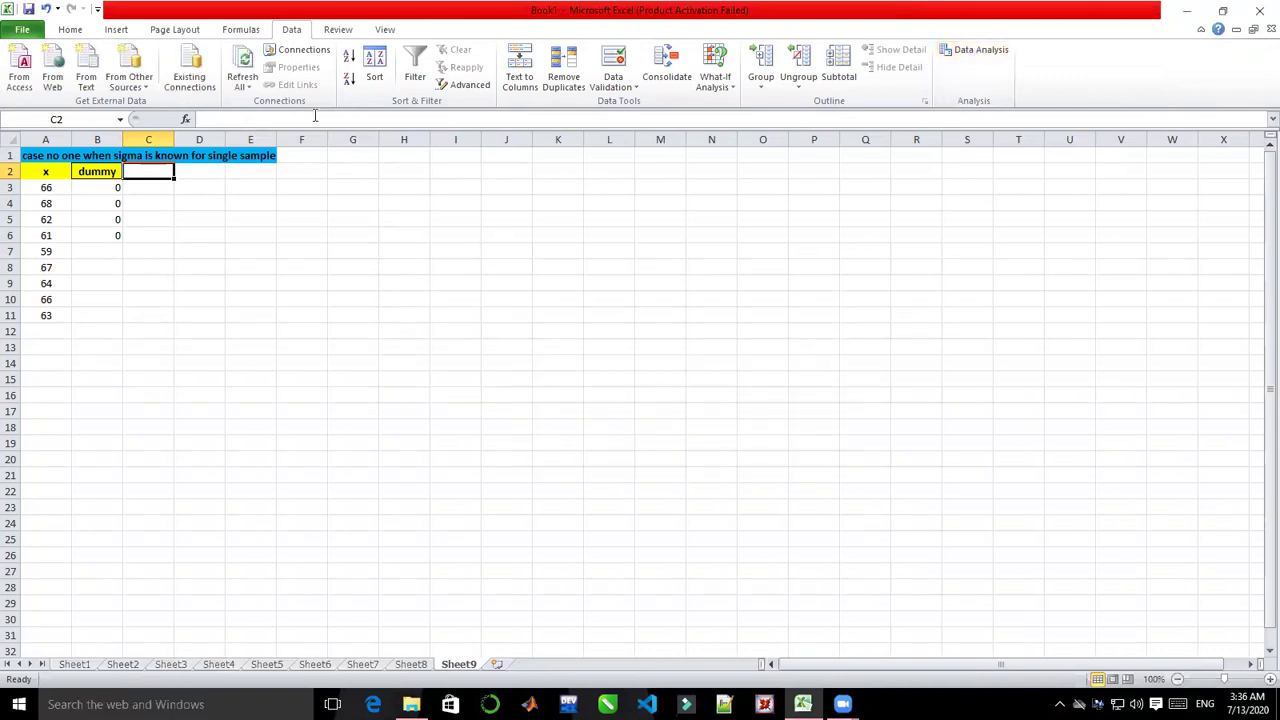
- Enable the Analysis ToolPak and Analysis ToolPak - VBA add-ins in the Excel add-in options
{"action": "left_click", "coordinate": [22, 30]}
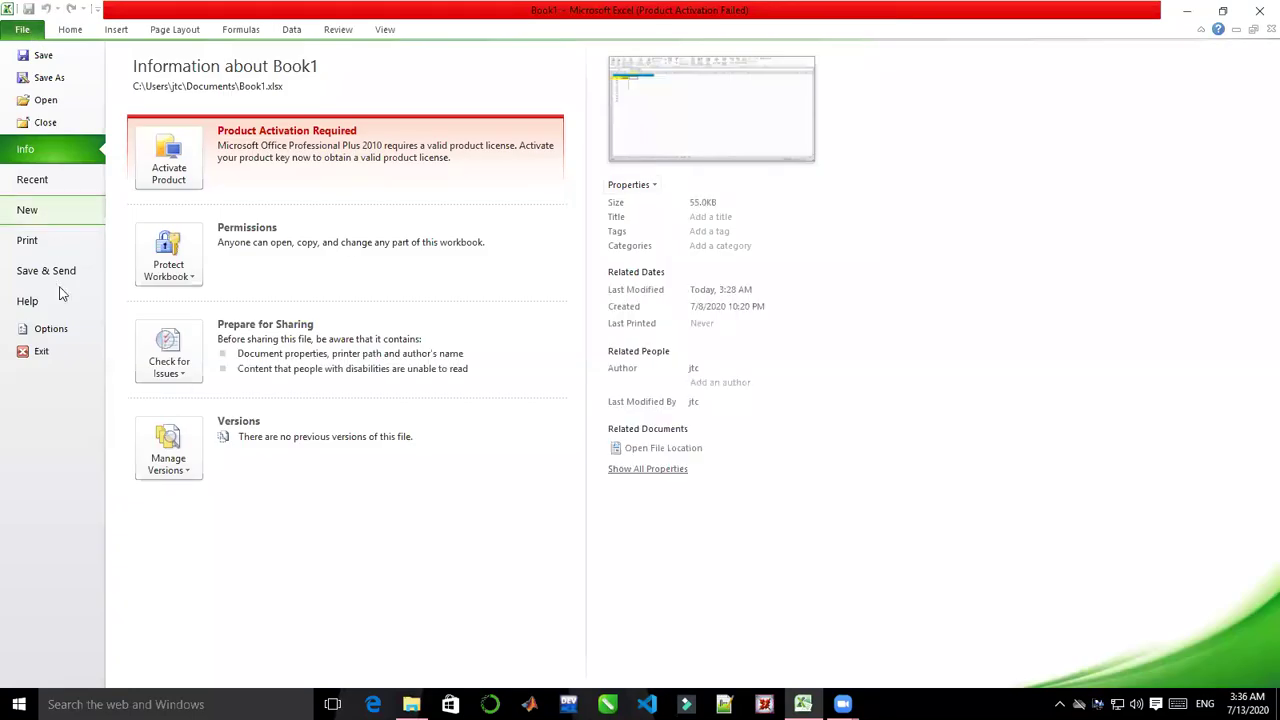
{"action": "left_click", "coordinate": [57, 328]}
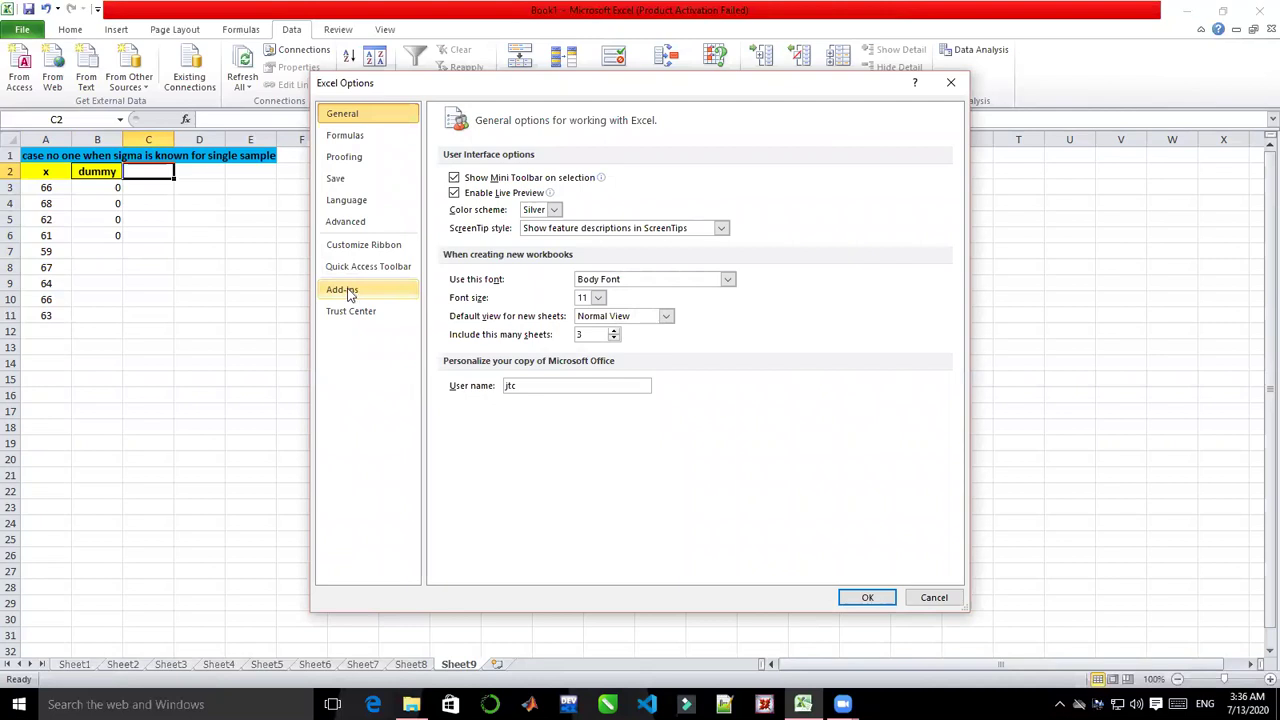
{"action": "left_click", "coordinate": [345, 291]}
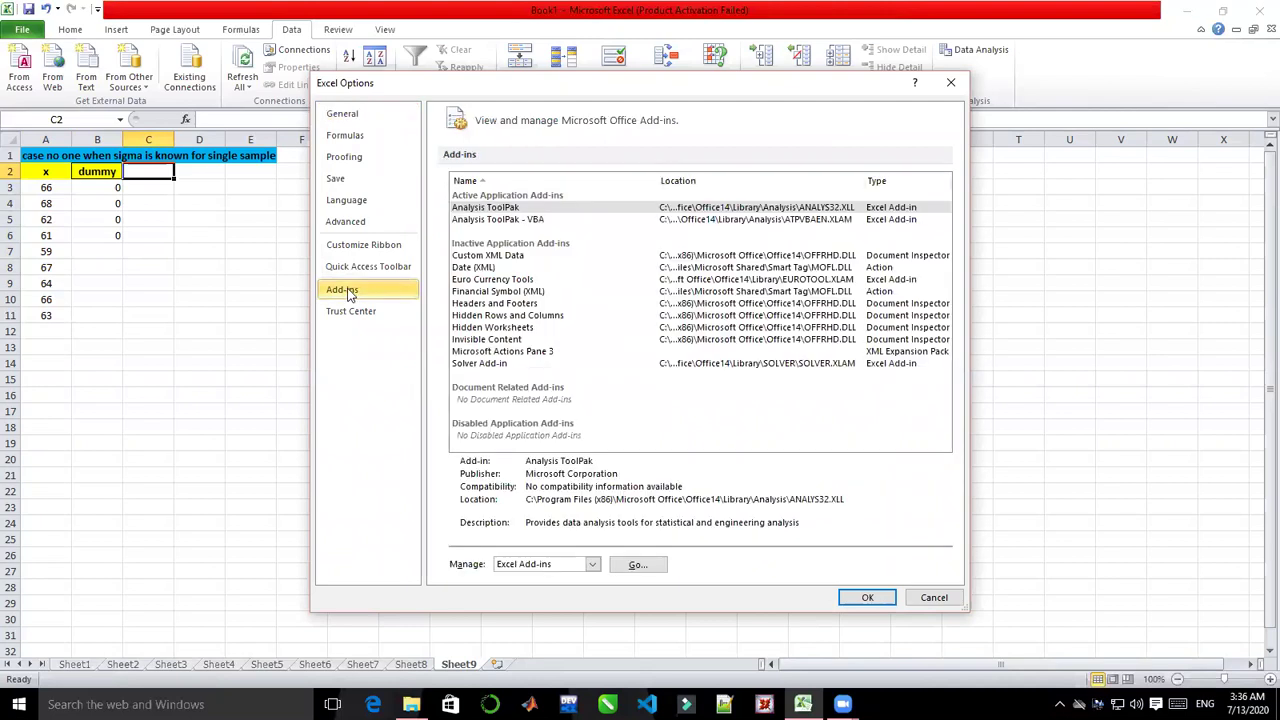
{"action": "left_click", "coordinate": [640, 567]}
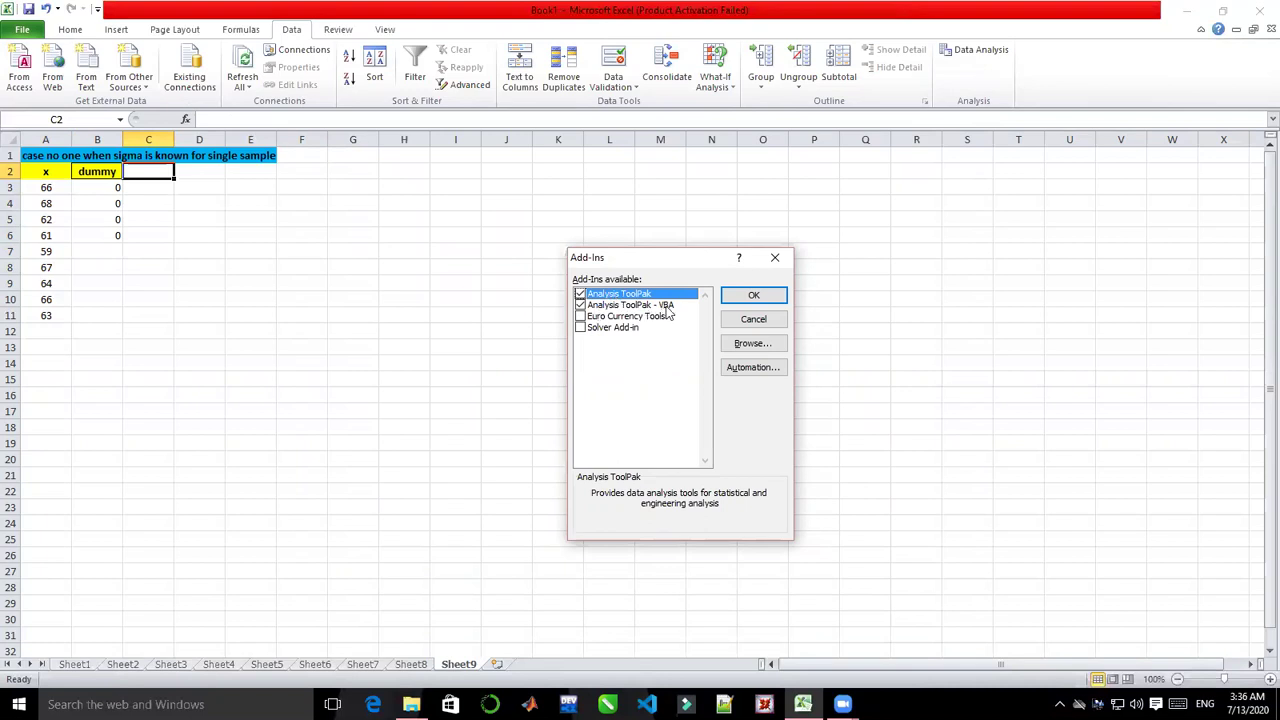
{"action": "left_click", "coordinate": [580, 305]}
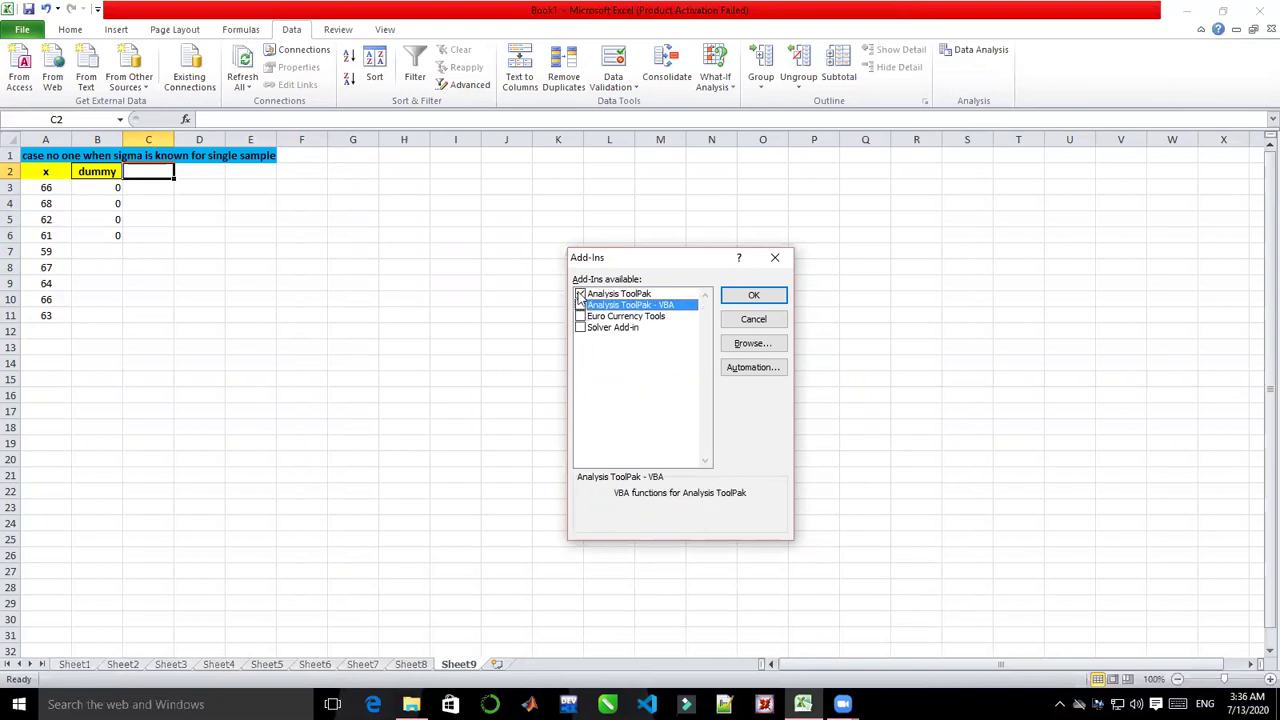
{"action": "left_click", "coordinate": [580, 293]}
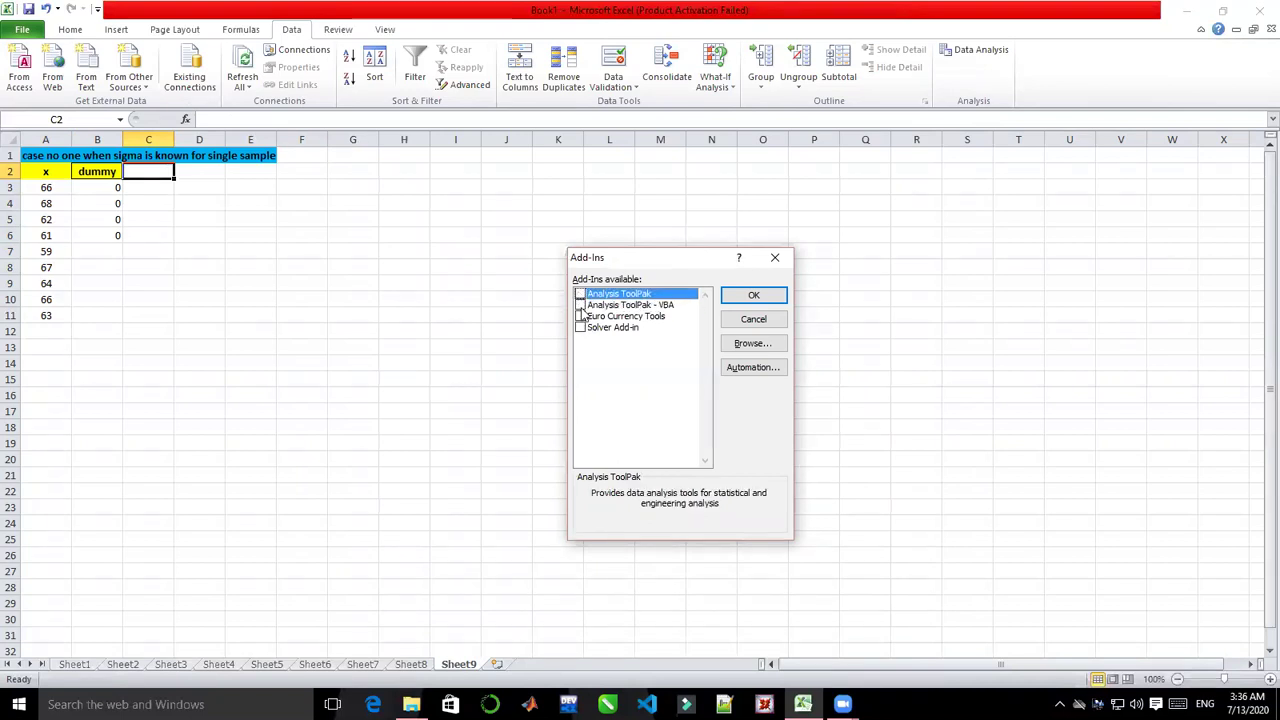
{"action": "left_click", "coordinate": [580, 305]}
{"action": "left_click", "coordinate": [580, 293]}
{"action": "left_click", "coordinate": [755, 297]}
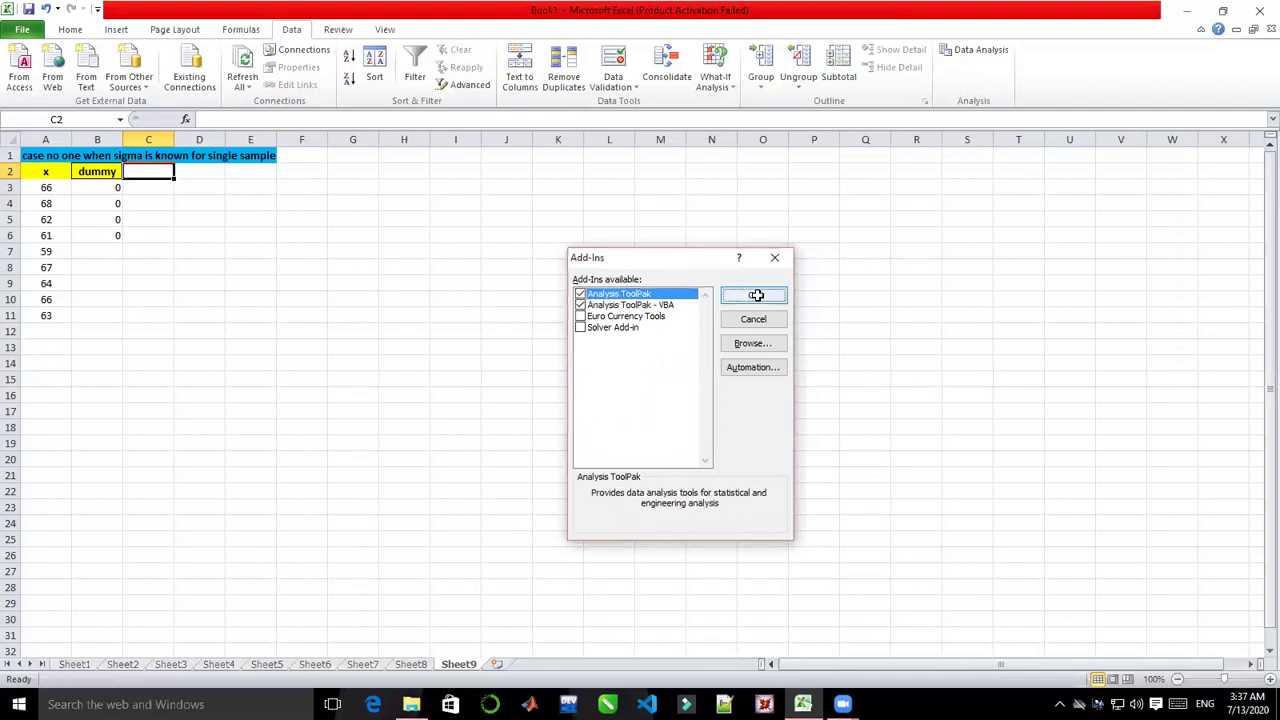
{"action": "left_click", "coordinate": [953, 57]}
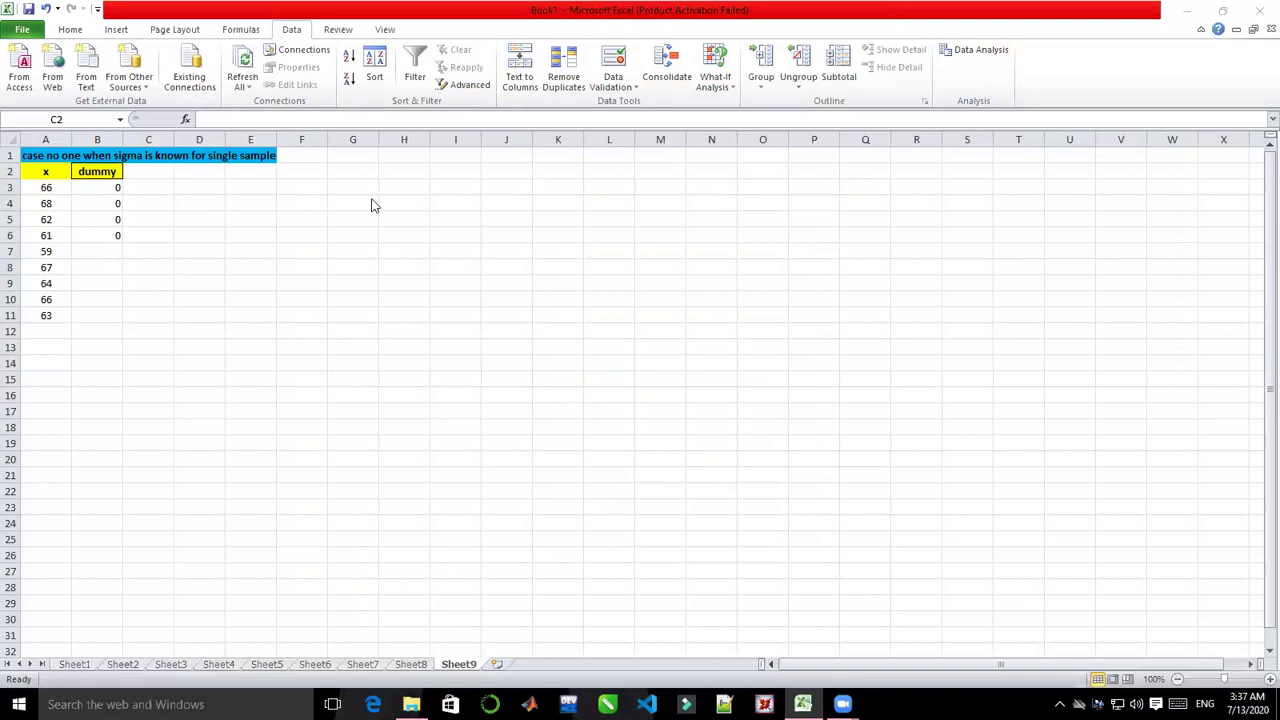
{"action": "left_click", "coordinate": [141, 171]}
{"action": "left_click", "coordinate": [156, 171]}
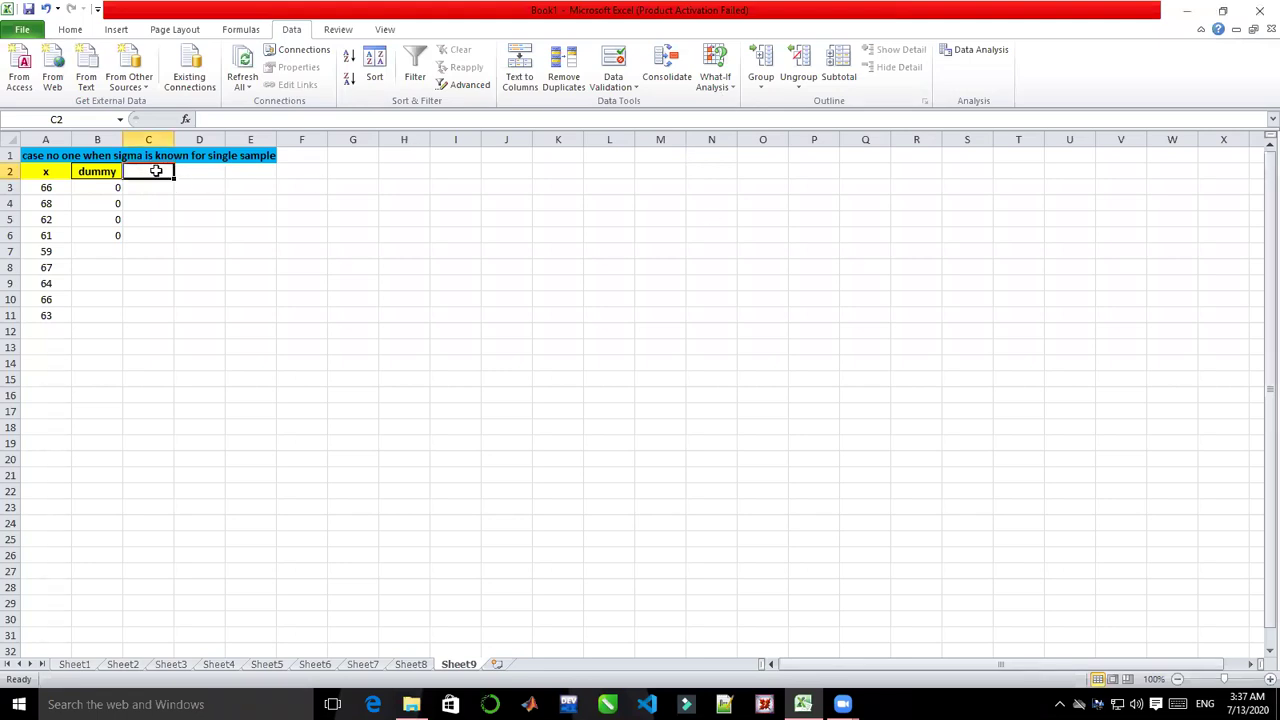
{"action": "left_click", "coordinate": [972, 50]}
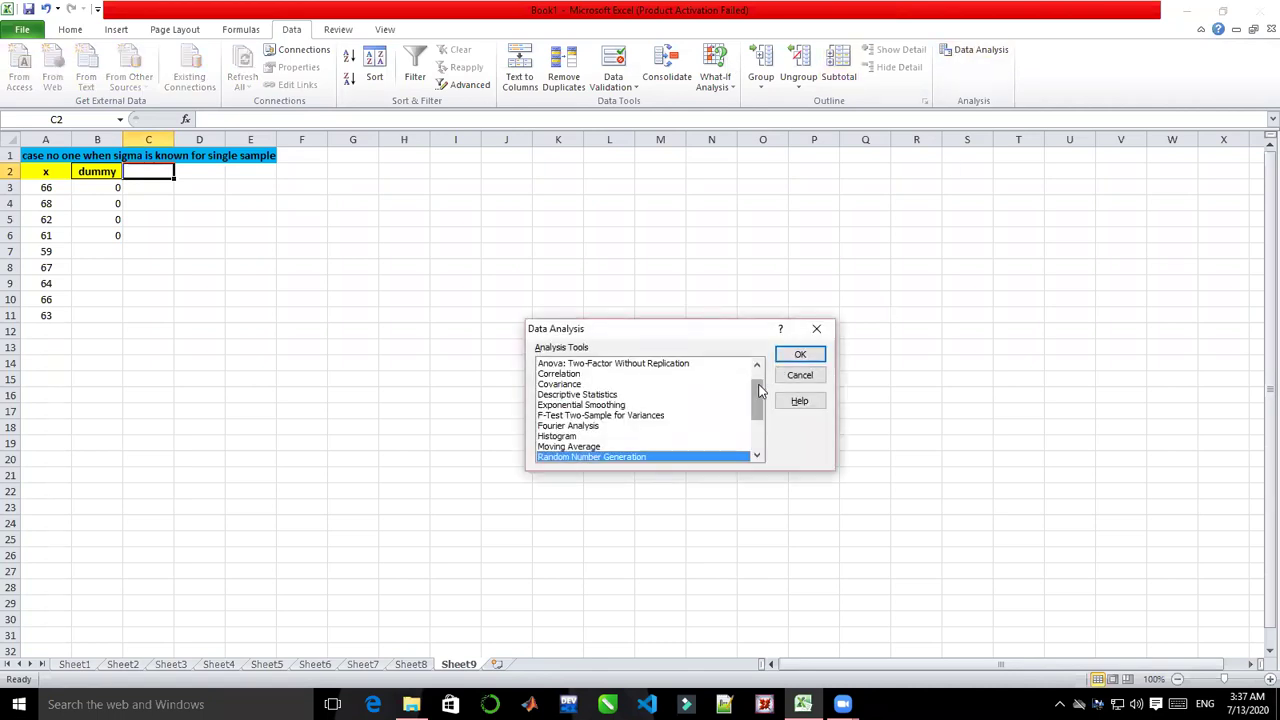
{"action": "left_click", "coordinate": [757, 425]}
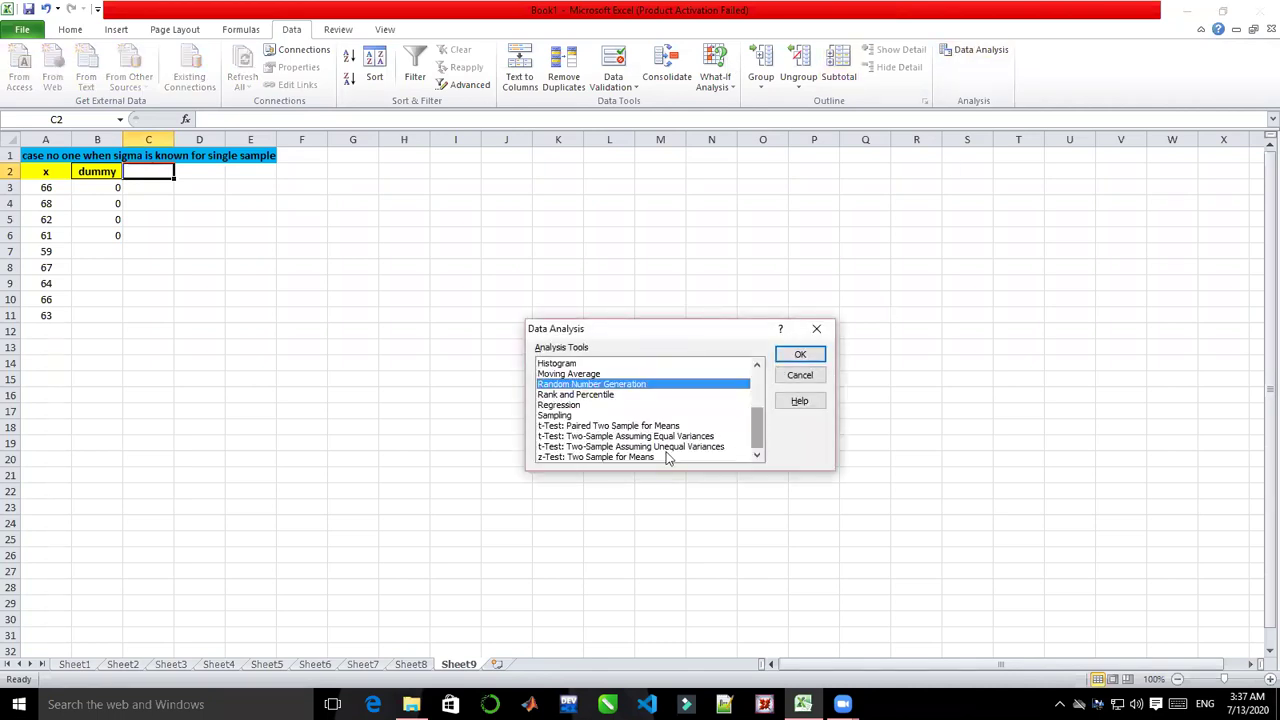
{"action": "left_click", "coordinate": [626, 458]}
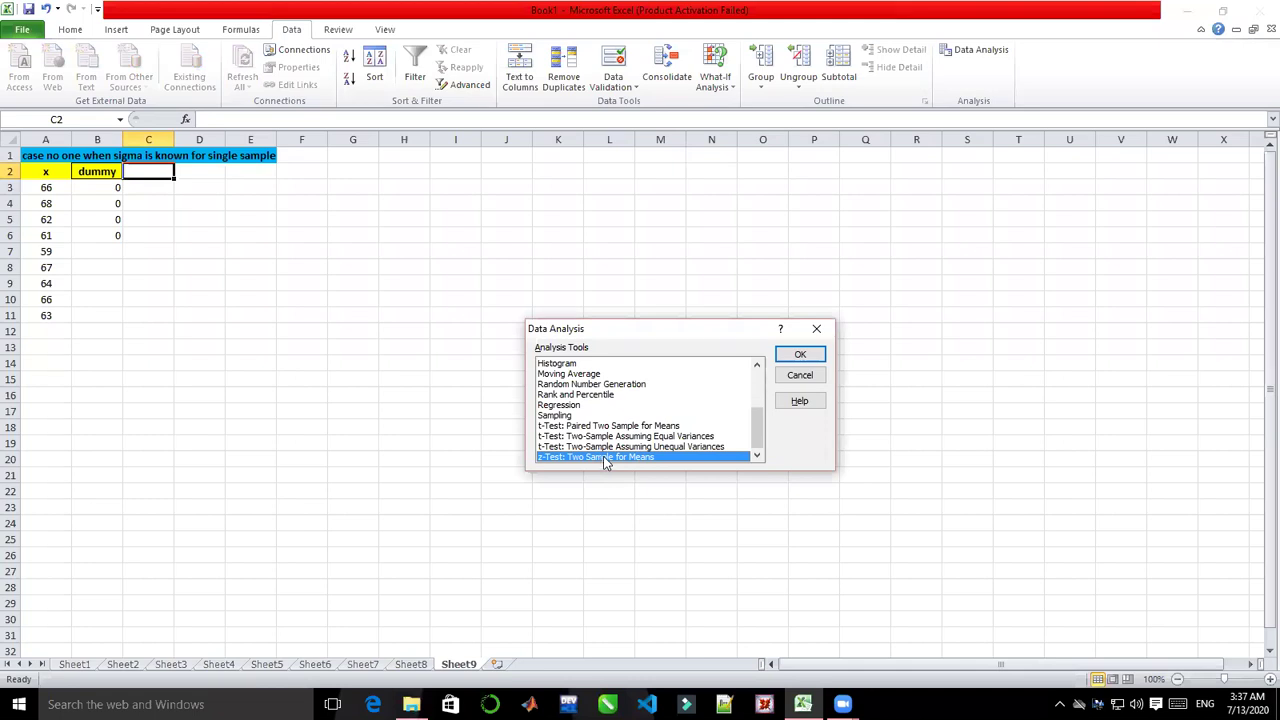
{"action": "left_click", "coordinate": [800, 356]}
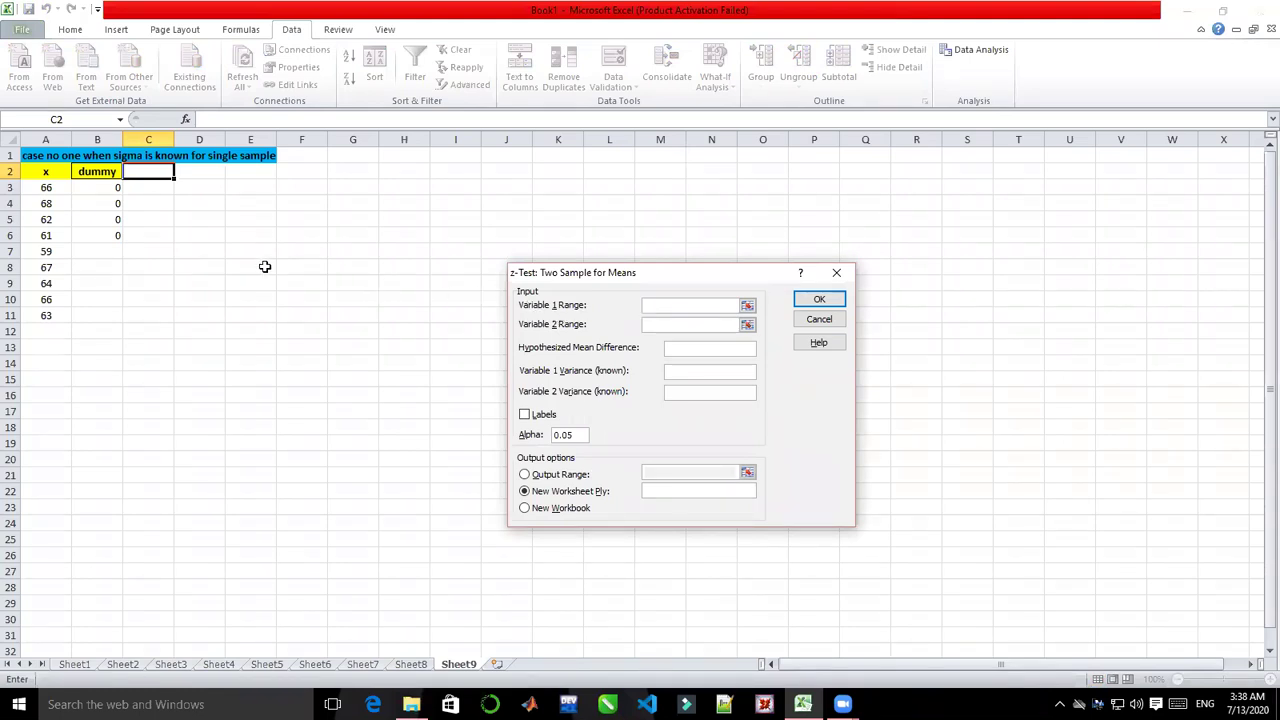
{"action": "left_click", "coordinate": [45, 175]}
{"action": "key", "text": "shift+Down"}
{"action": "key", "text": "shift+Down"}
{"action": "key", "text": "shift+Down"}
{"action": "key", "text": "shift+Down"}
{"action": "key", "text": "shift+Down"}
{"action": "key", "text": "shift+Down"}
{"action": "key", "text": "shift+Down"}
{"action": "key", "text": "shift+Down"}
{"action": "key", "text": "shift+Down"}
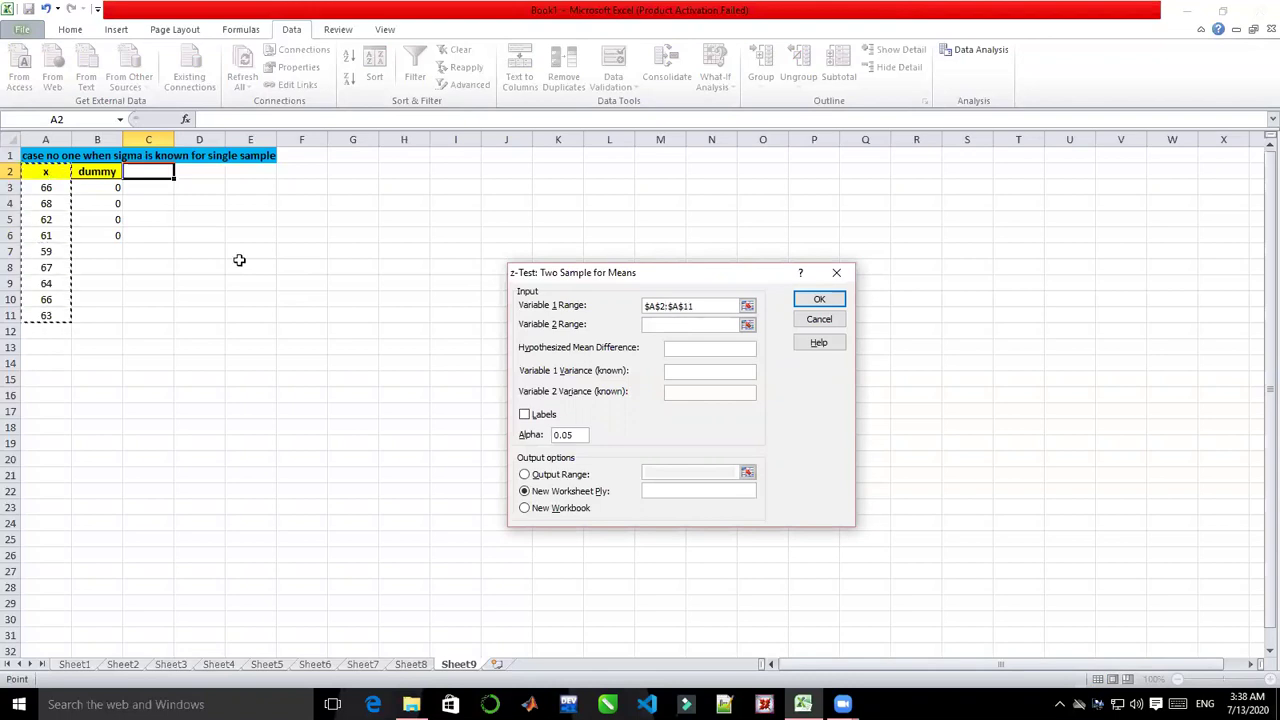
{"action": "left_click", "coordinate": [665, 326]}
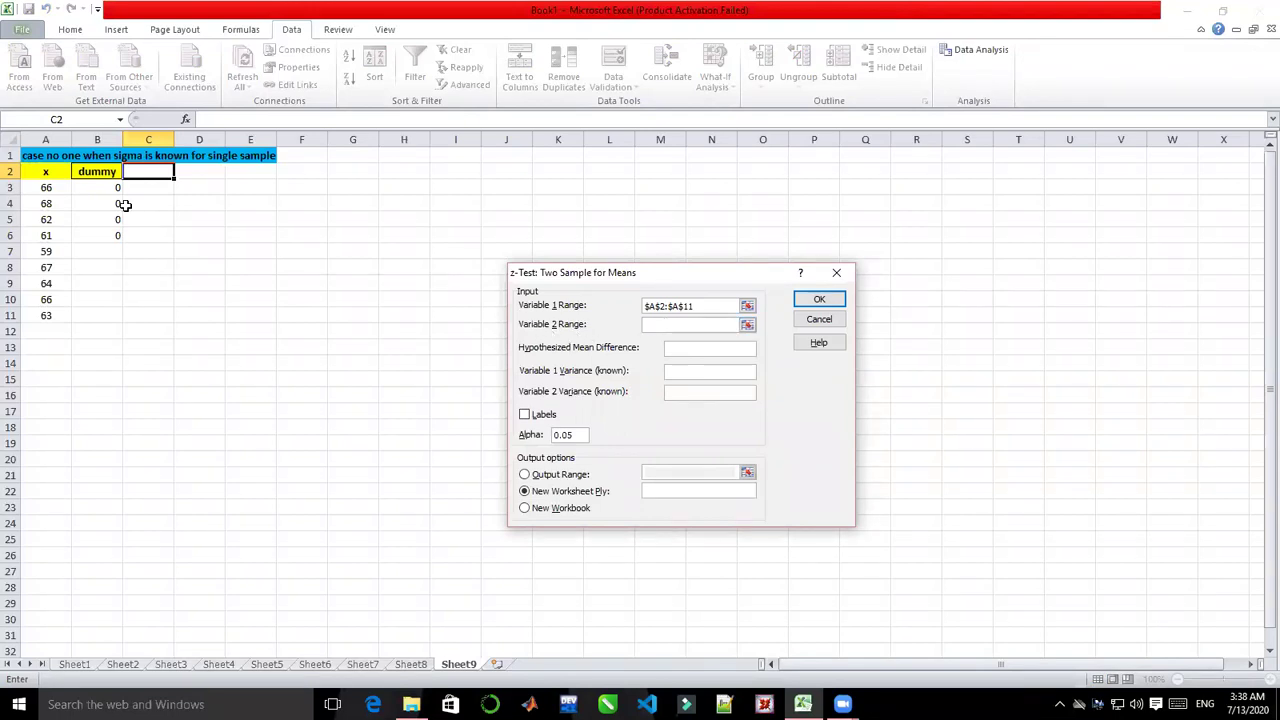
{"action": "left_click", "coordinate": [102, 172]}
{"action": "key", "text": "shift+Down"}
{"action": "key", "text": "shift+Down"}
{"action": "key", "text": "shift+Down"}
{"action": "key", "text": "shift+Down"}
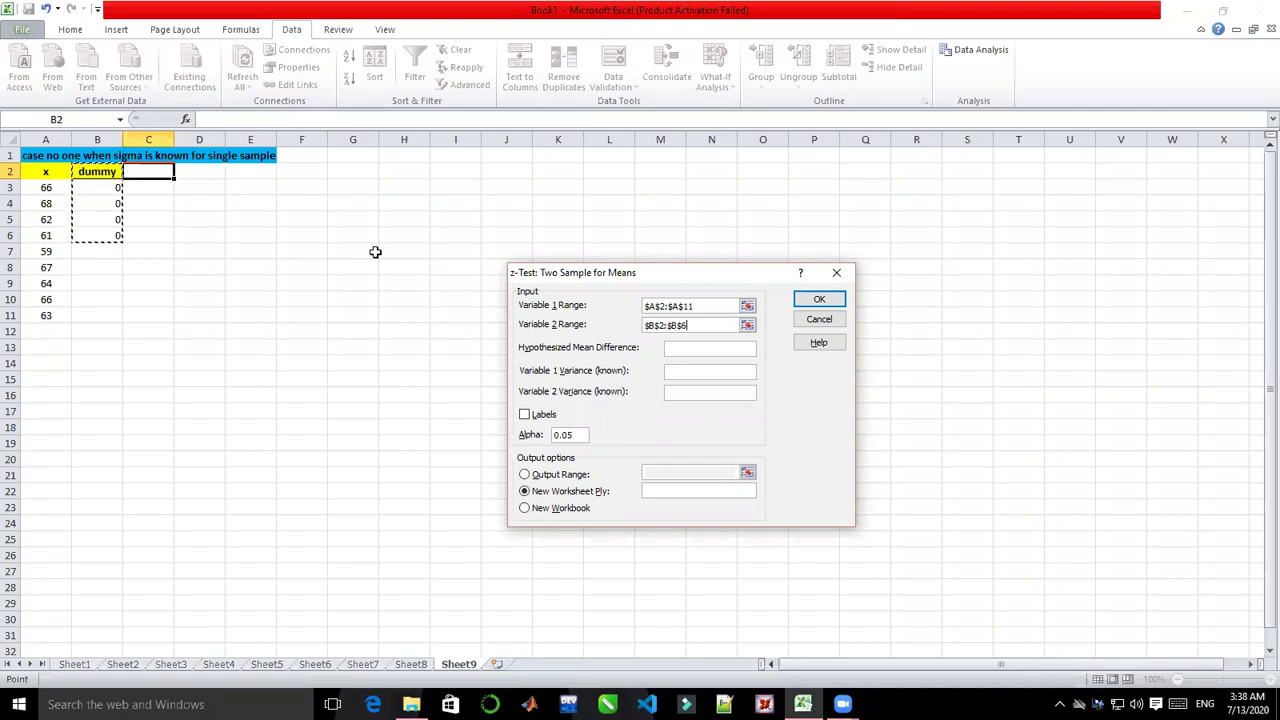
{"action": "left_click", "coordinate": [688, 349]}
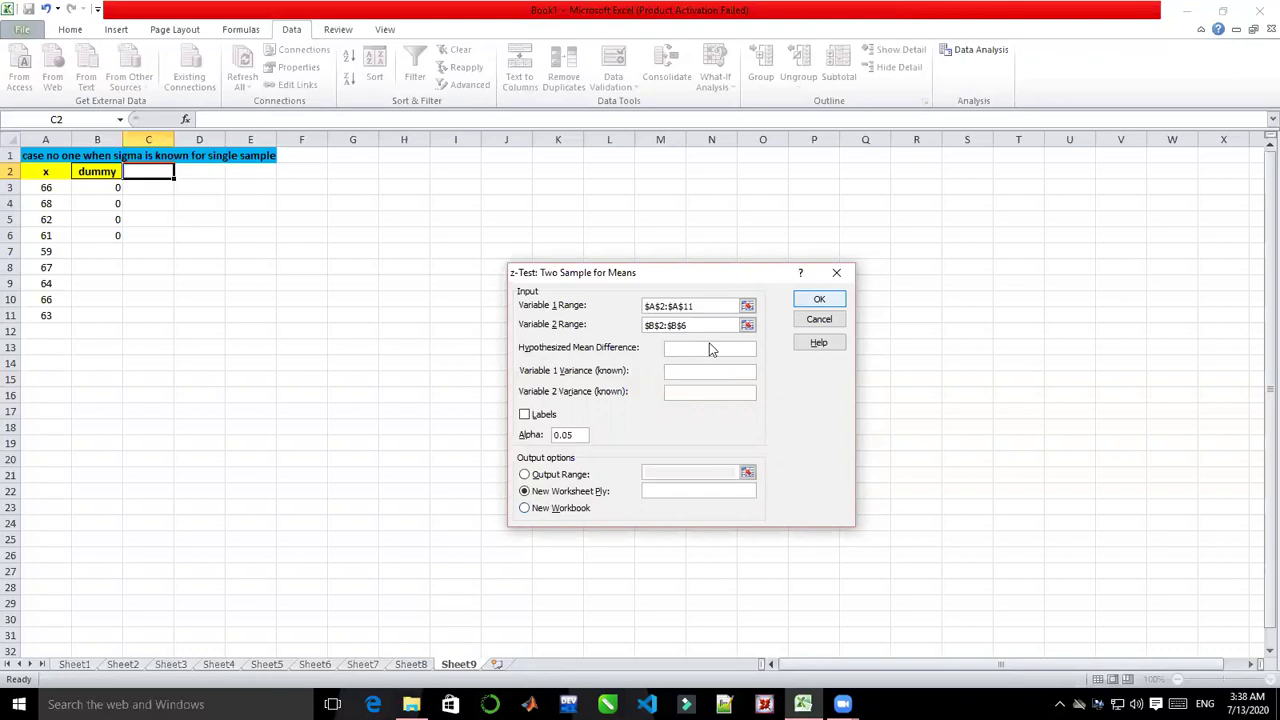
{"action": "type", "text": "40"}
{"action": "left_click", "coordinate": [837, 272]}
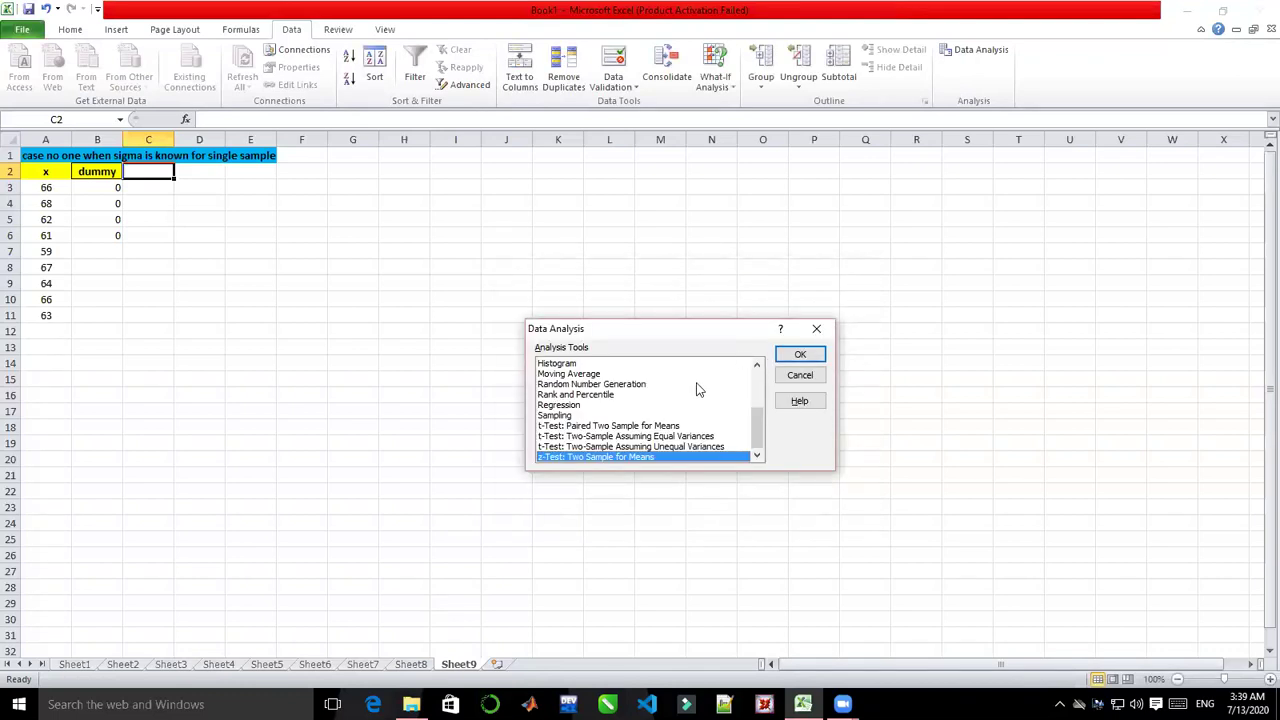
- Start the Descriptive Statistics analysis tool with the x column including its header, A2:A11, as the input range
{"action": "left_click_drag", "start_coordinate": [760, 418], "coordinate": [758, 381]}
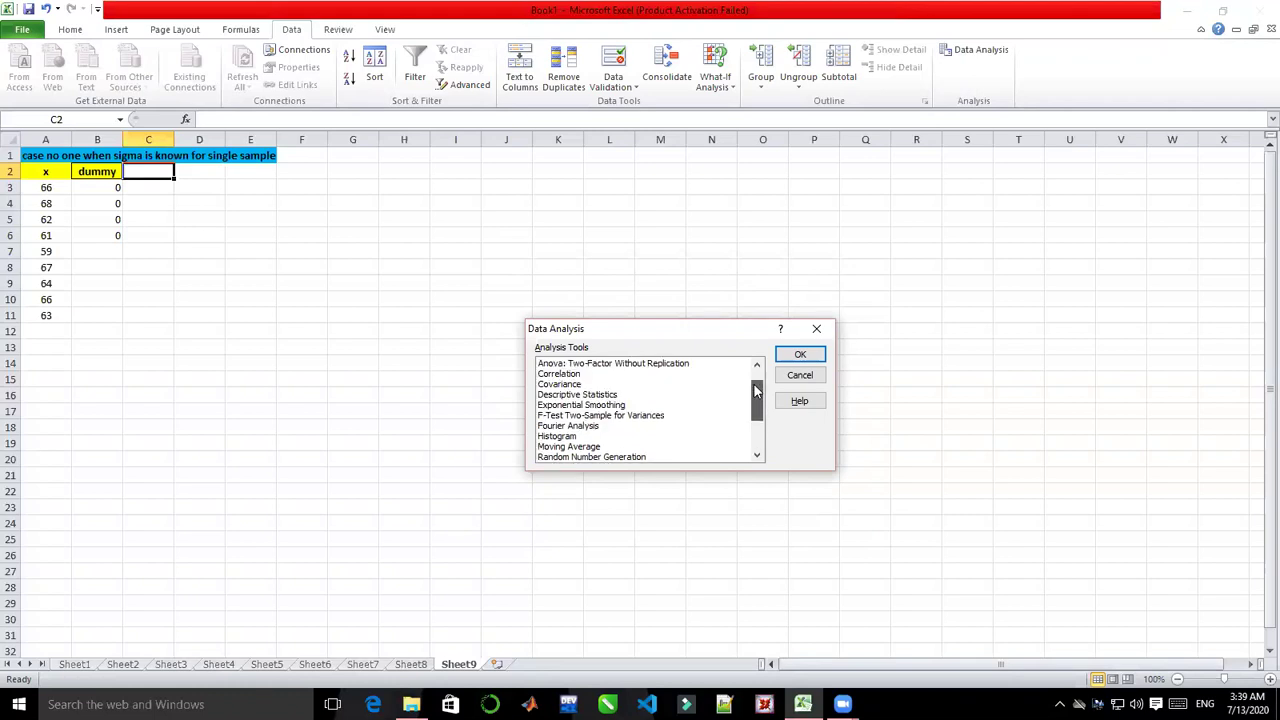
{"action": "left_click", "coordinate": [590, 394]}
{"action": "left_click", "coordinate": [802, 354]}
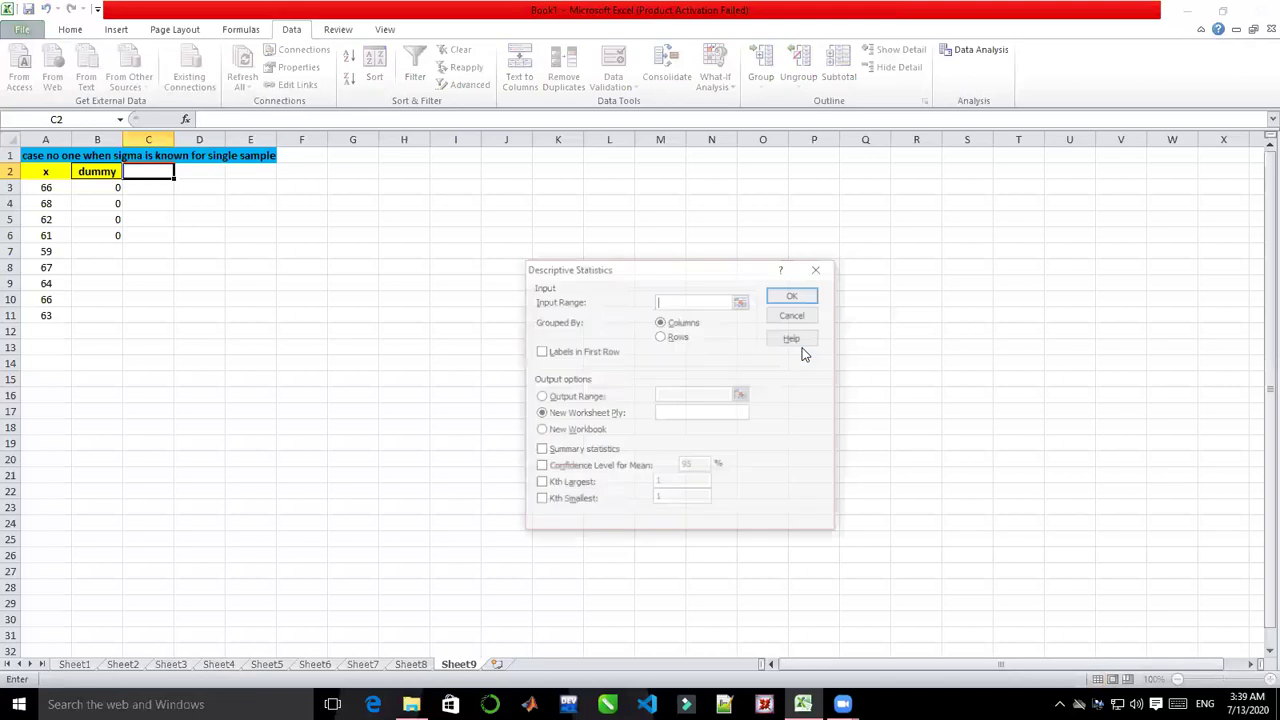
{"action": "left_click", "coordinate": [47, 174]}
{"action": "key", "text": "shift+Down"}
{"action": "key", "text": "shift+Down"}
{"action": "key", "text": "shift+Down"}
{"action": "key", "text": "shift+Down"}
{"action": "key", "text": "shift+Down"}
{"action": "key", "text": "shift+Down"}
{"action": "key", "text": "shift+Down"}
{"action": "key", "text": "shift+Down"}
{"action": "key", "text": "shift+Down"}
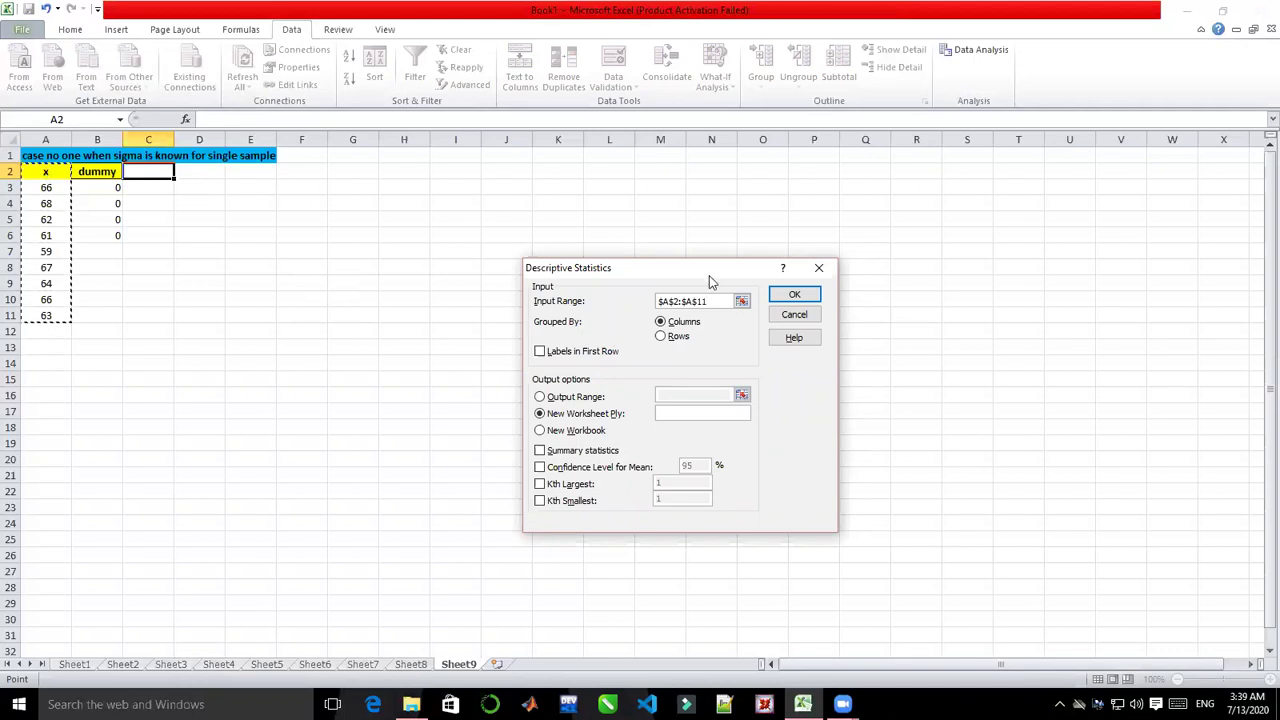
- Generate summary statistics for the x data, with labels in the first row and the output placed at cell F1
{"action": "left_click", "coordinate": [542, 353]}
{"action": "left_click", "coordinate": [542, 352]}
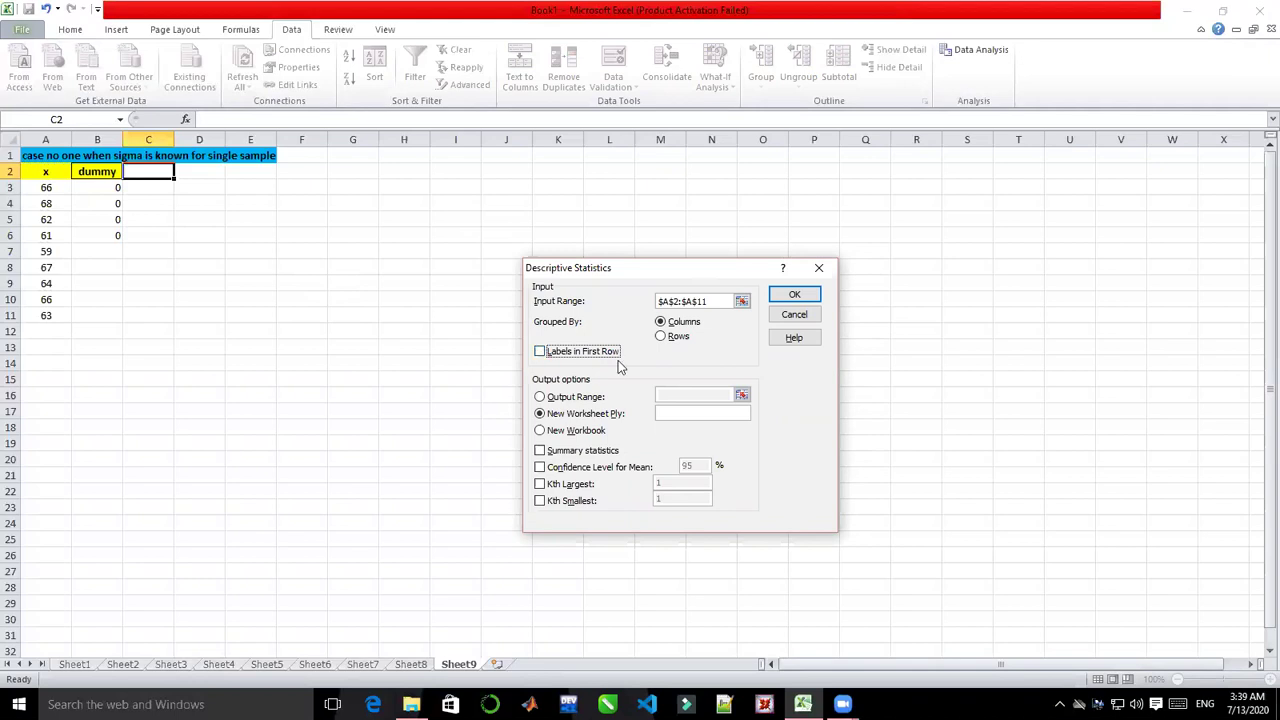
{"action": "left_click", "coordinate": [540, 352]}
{"action": "left_click", "coordinate": [540, 397]}
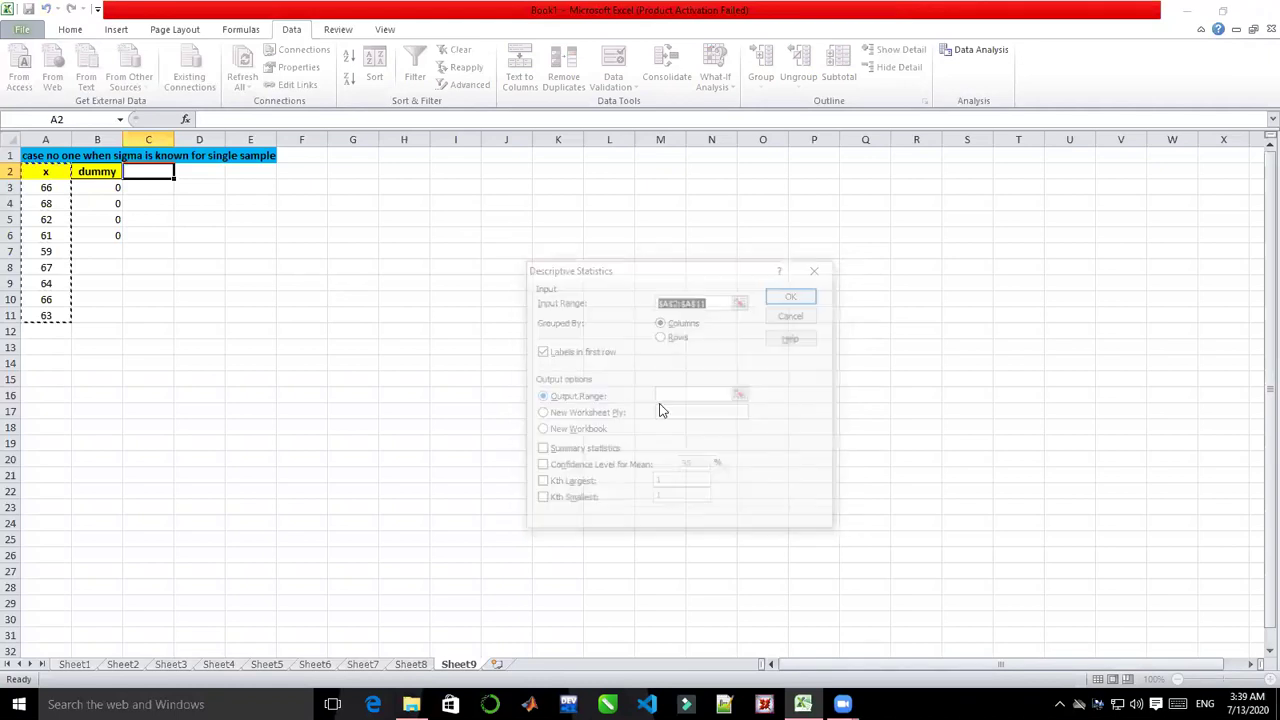
{"action": "left_click", "coordinate": [670, 395]}
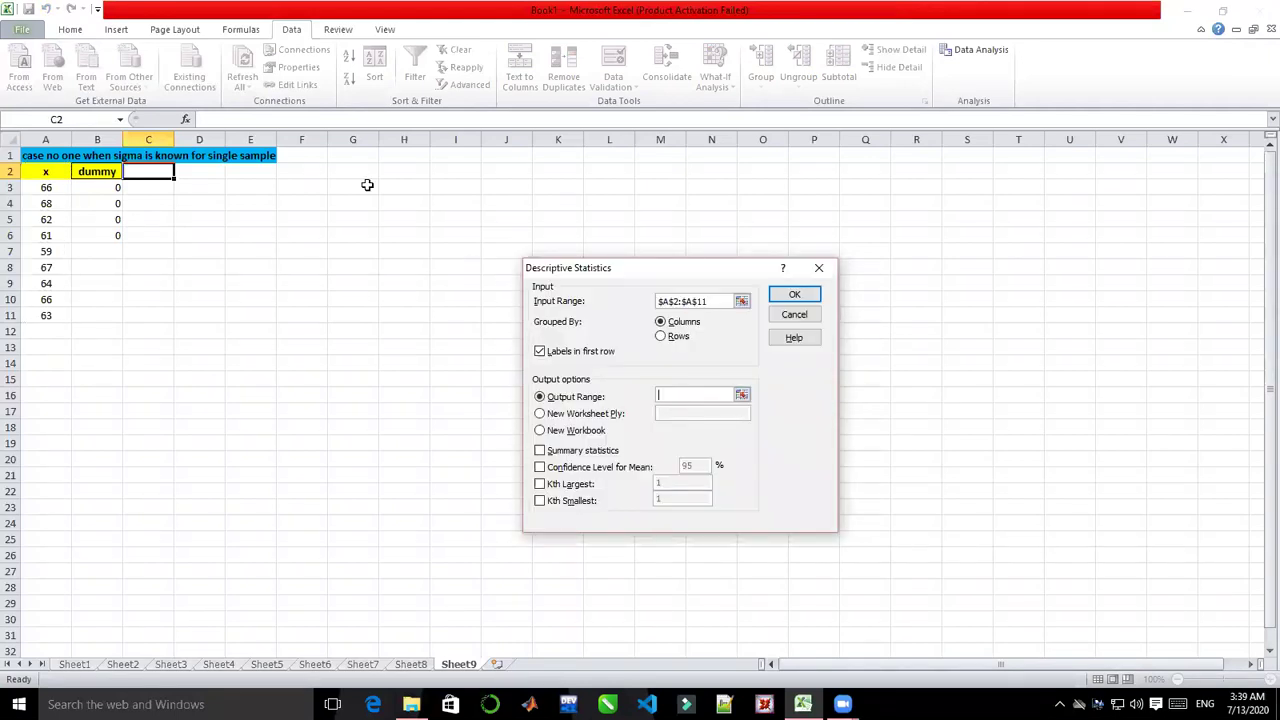
{"action": "left_click", "coordinate": [313, 153]}
{"action": "left_click", "coordinate": [809, 296]}
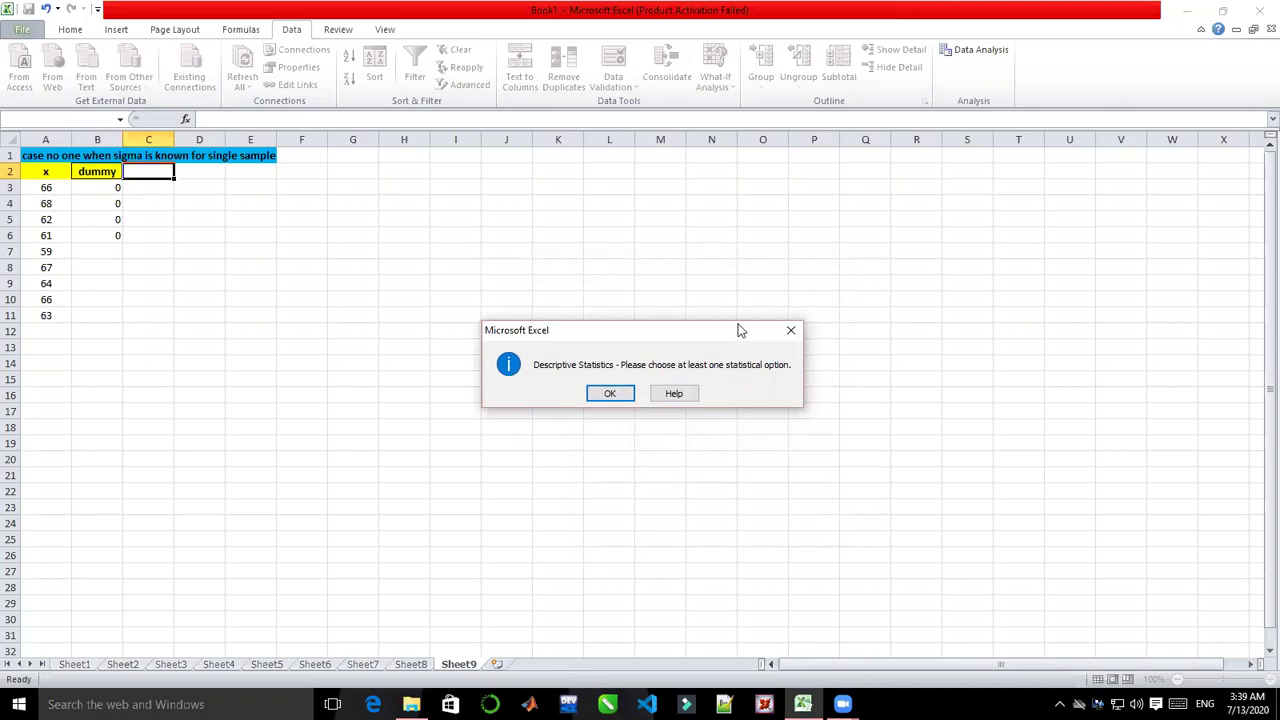
{"action": "left_click", "coordinate": [612, 393]}
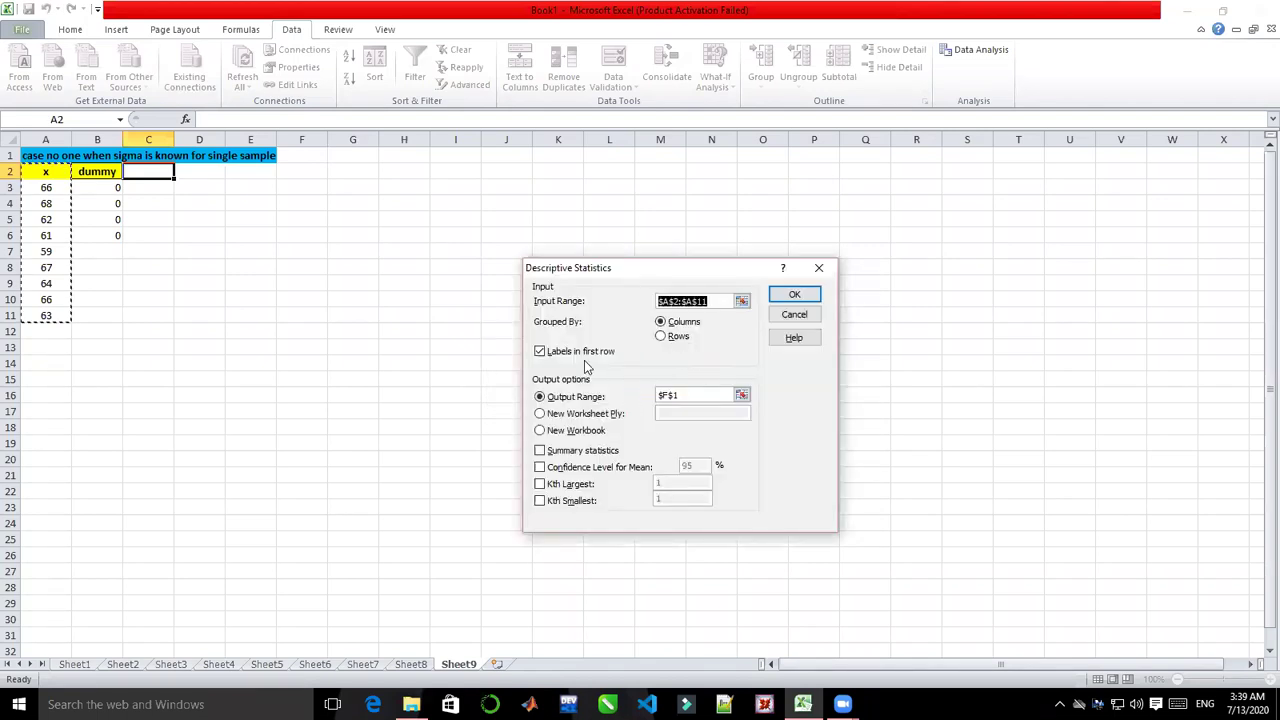
{"action": "left_click", "coordinate": [540, 451]}
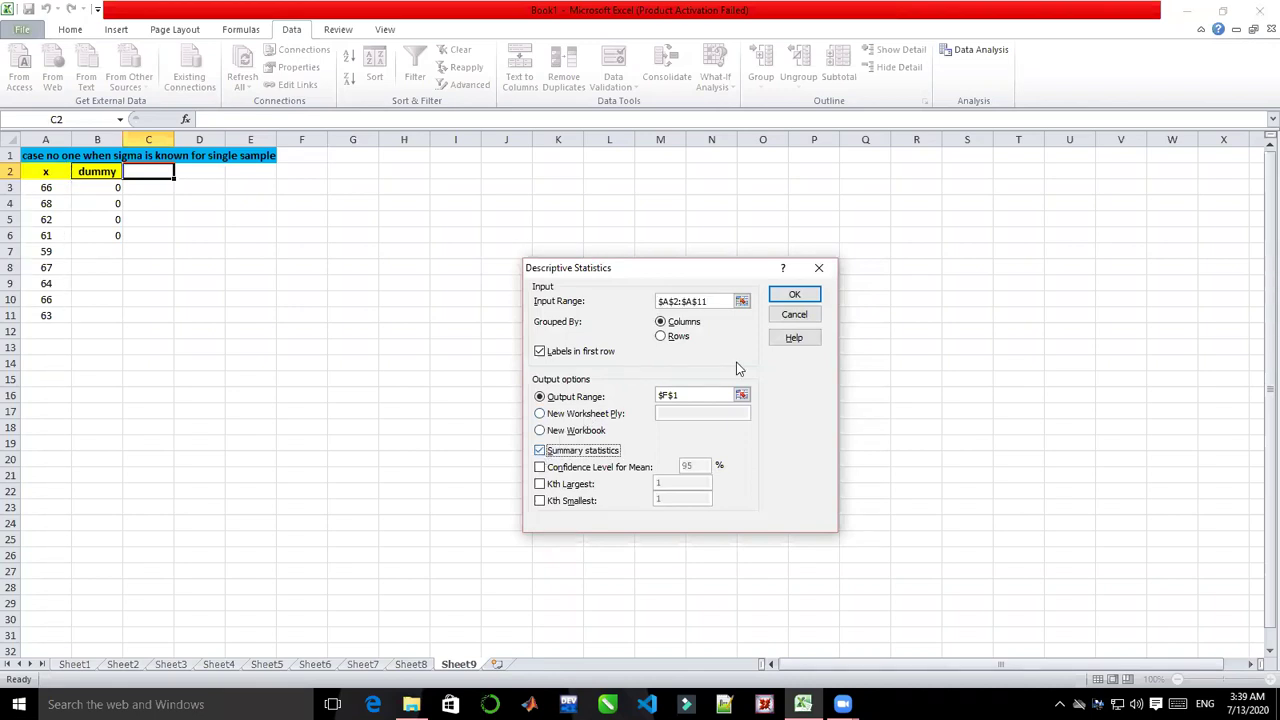
{"action": "left_click", "coordinate": [782, 294]}
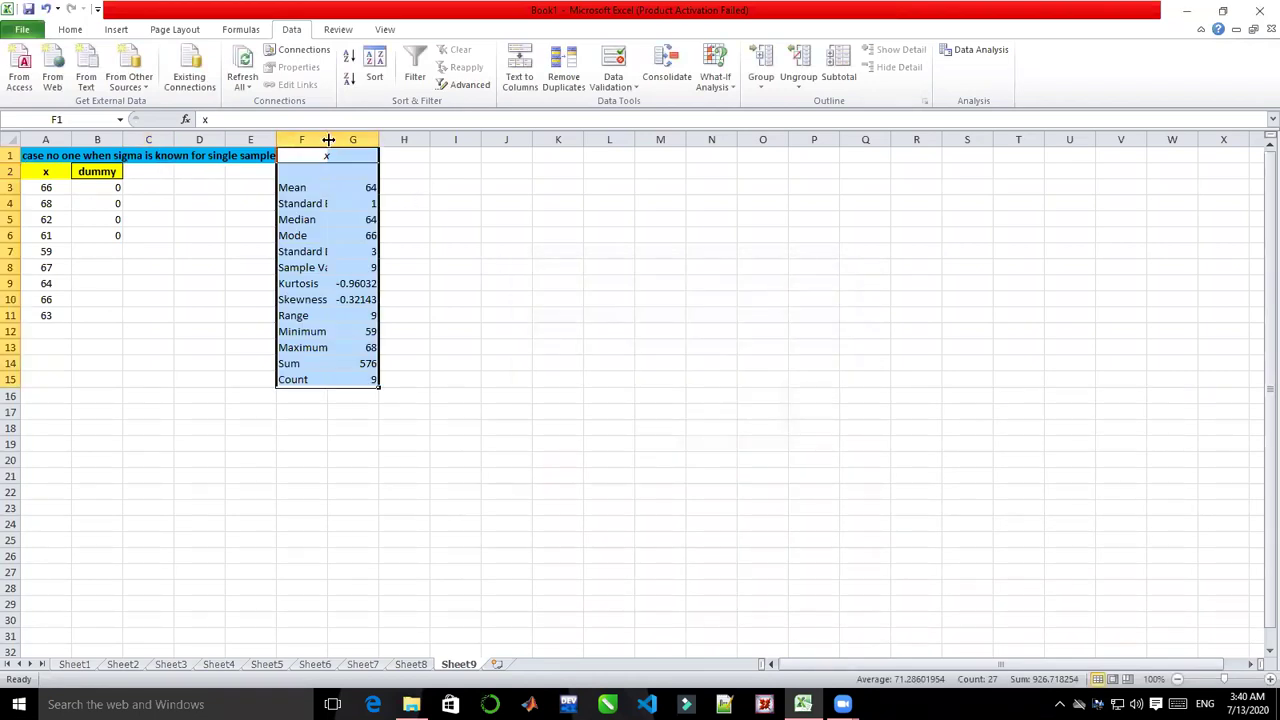
- Autofit the widths of columns F and G to the descriptive statistics output
{"action": "double_click", "coordinate": [327, 138]}
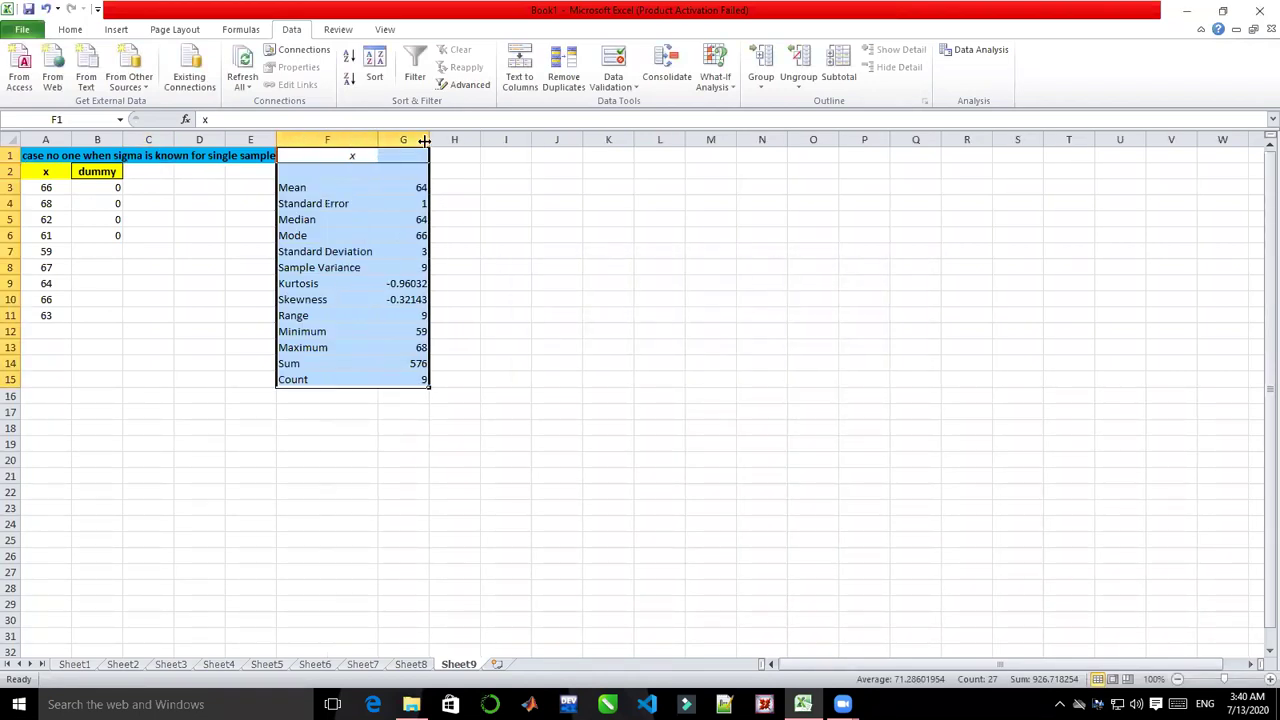
{"action": "double_click", "coordinate": [428, 139]}
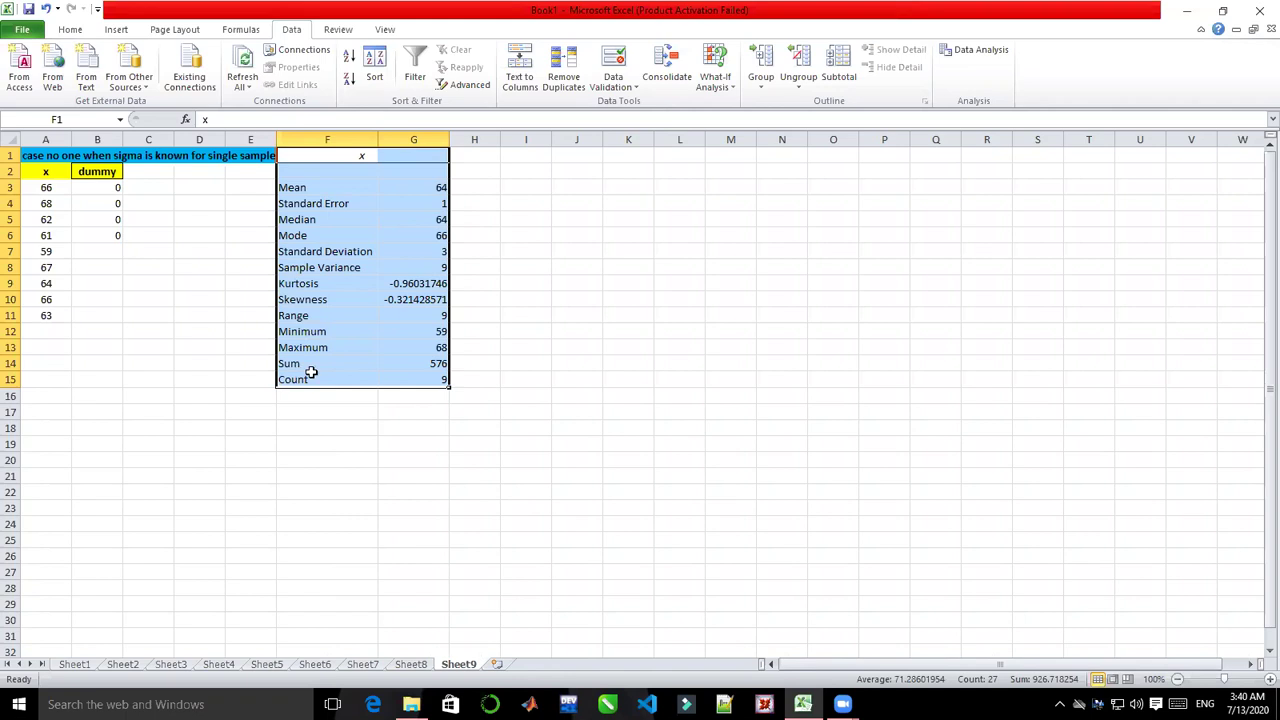
{"action": "left_click", "coordinate": [509, 251]}
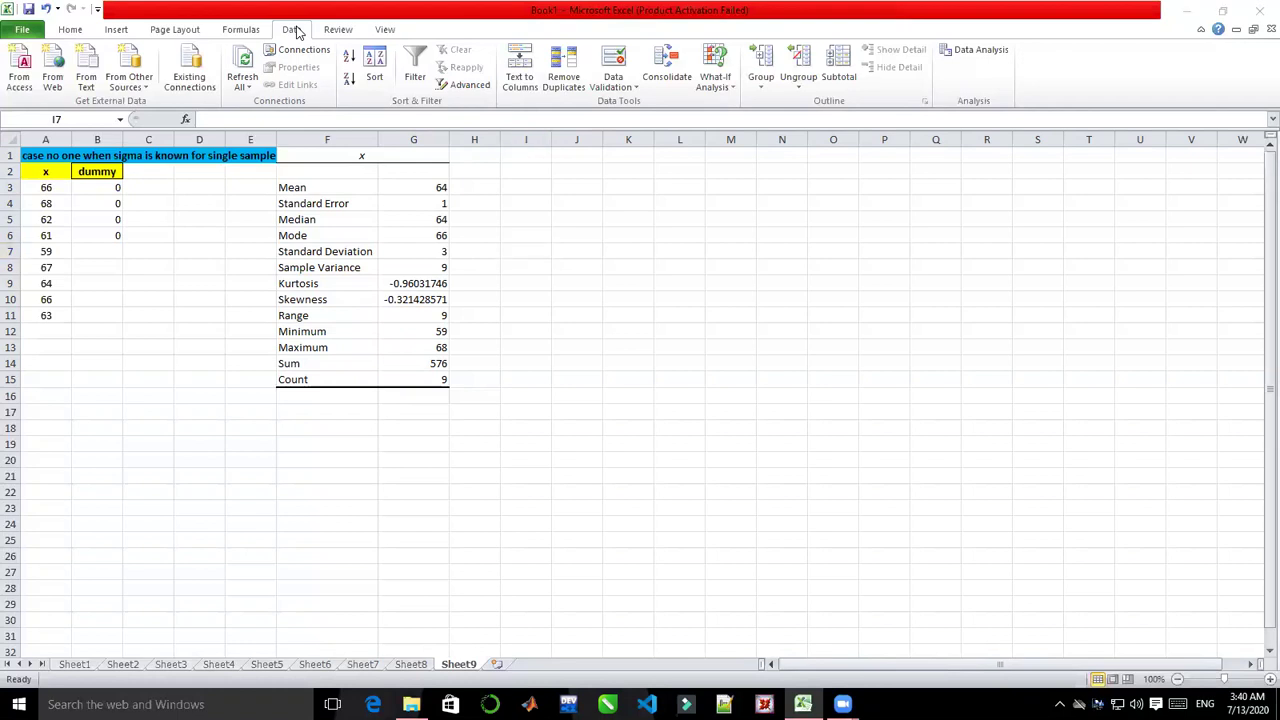
- Start the z-Test: Two Sample for Means analysis with the x column including its header, A2:A11, as the Variable 1 range
{"action": "left_click", "coordinate": [978, 50]}
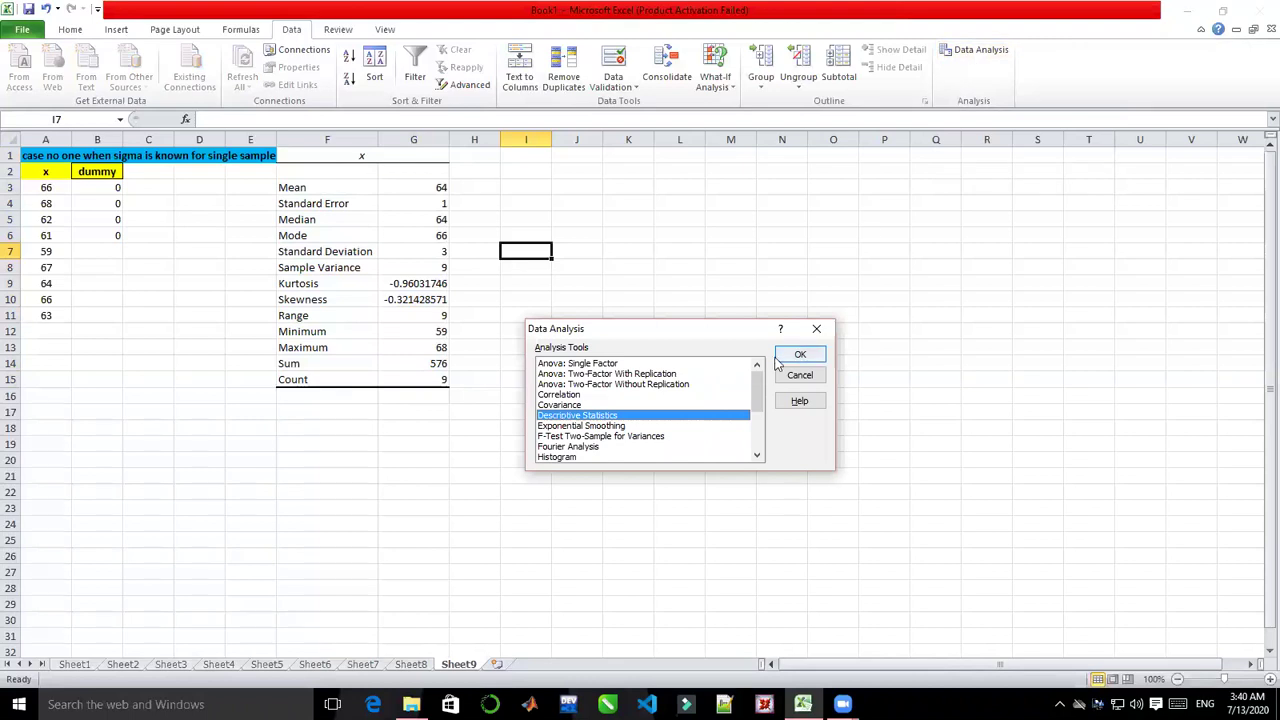
{"action": "scroll", "coordinate": [749, 445], "scroll_direction": "down", "scroll_amount": 3}
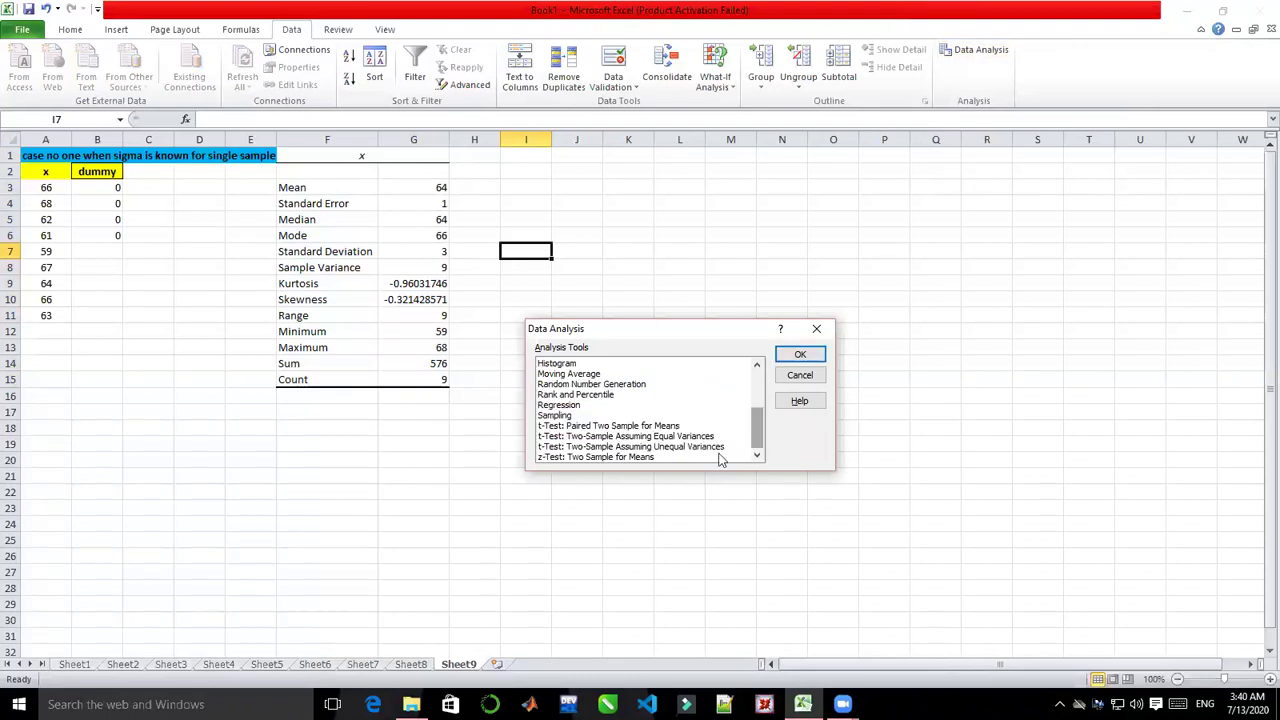
{"action": "left_click", "coordinate": [648, 458]}
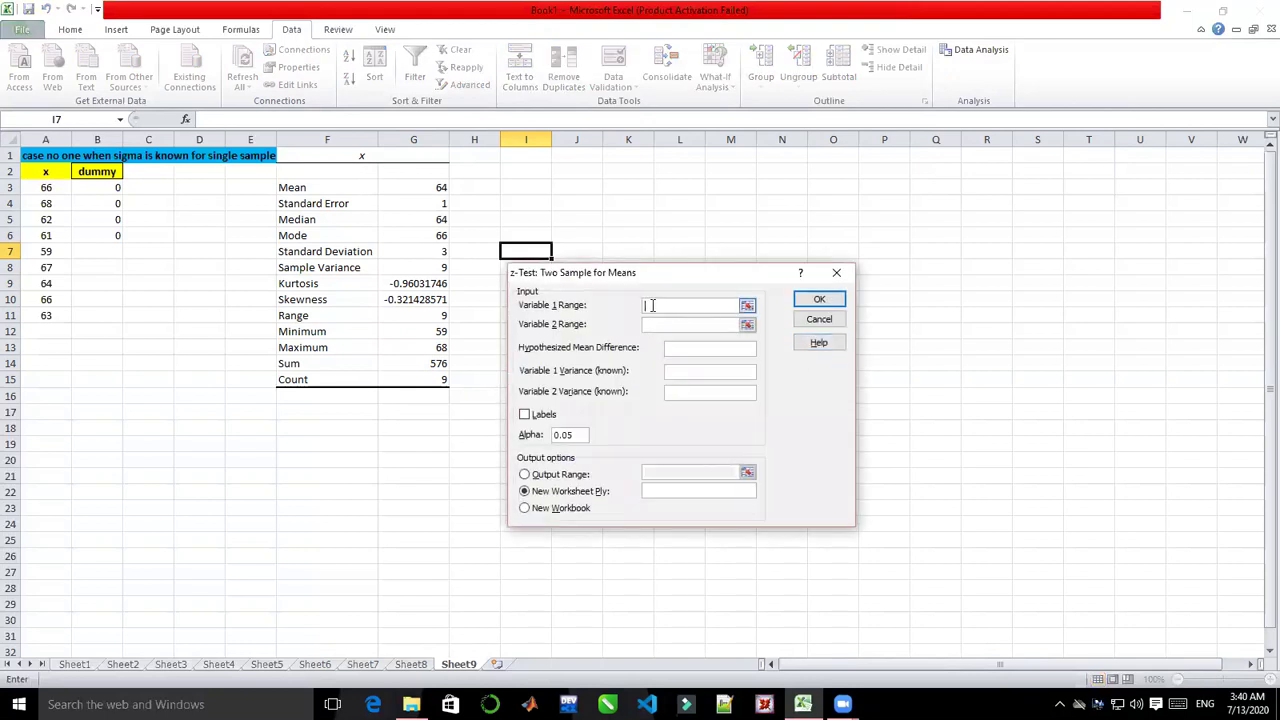
{"action": "left_click", "coordinate": [52, 174]}
{"action": "key", "text": "shift+Down"}
{"action": "key", "text": "shift+Down"}
{"action": "key", "text": "shift+Down"}
{"action": "key", "text": "shift+Down"}
{"action": "key", "text": "shift+Down"}
{"action": "key", "text": "shift+Down"}
{"action": "key", "text": "shift+Down"}
{"action": "key", "text": "shift+Down"}
{"action": "key", "text": "shift+Down"}
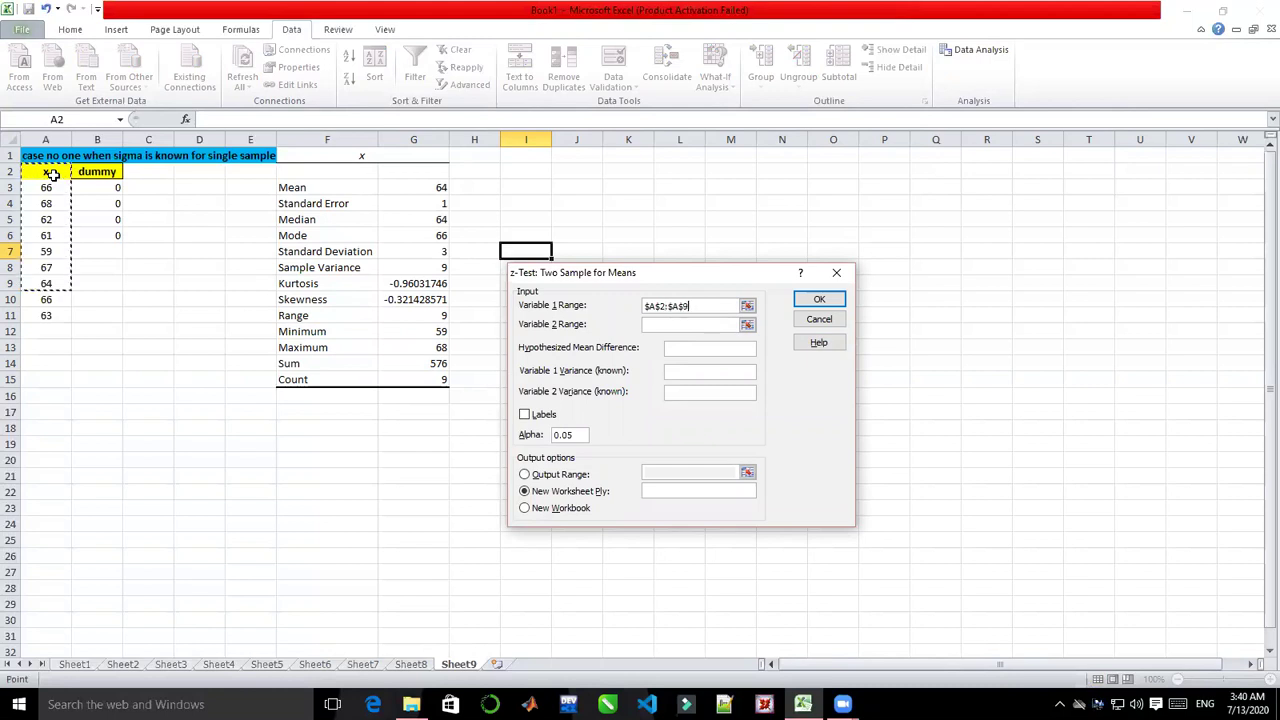
- Set the z-test's Variable 2 range to the dummy column including its header, B2:B6
{"action": "left_click", "coordinate": [659, 326]}
{"action": "left_click", "coordinate": [87, 173]}
{"action": "key", "text": "shift+Down"}
{"action": "key", "text": "shift+Down"}
{"action": "key", "text": "shift+Down"}
{"action": "key", "text": "shift+Down"}
- Set the hypothesized mean difference to 45, the known variance of variable 1 to 9 and of variable 2 to 0.00000001
{"action": "left_click", "coordinate": [687, 348]}
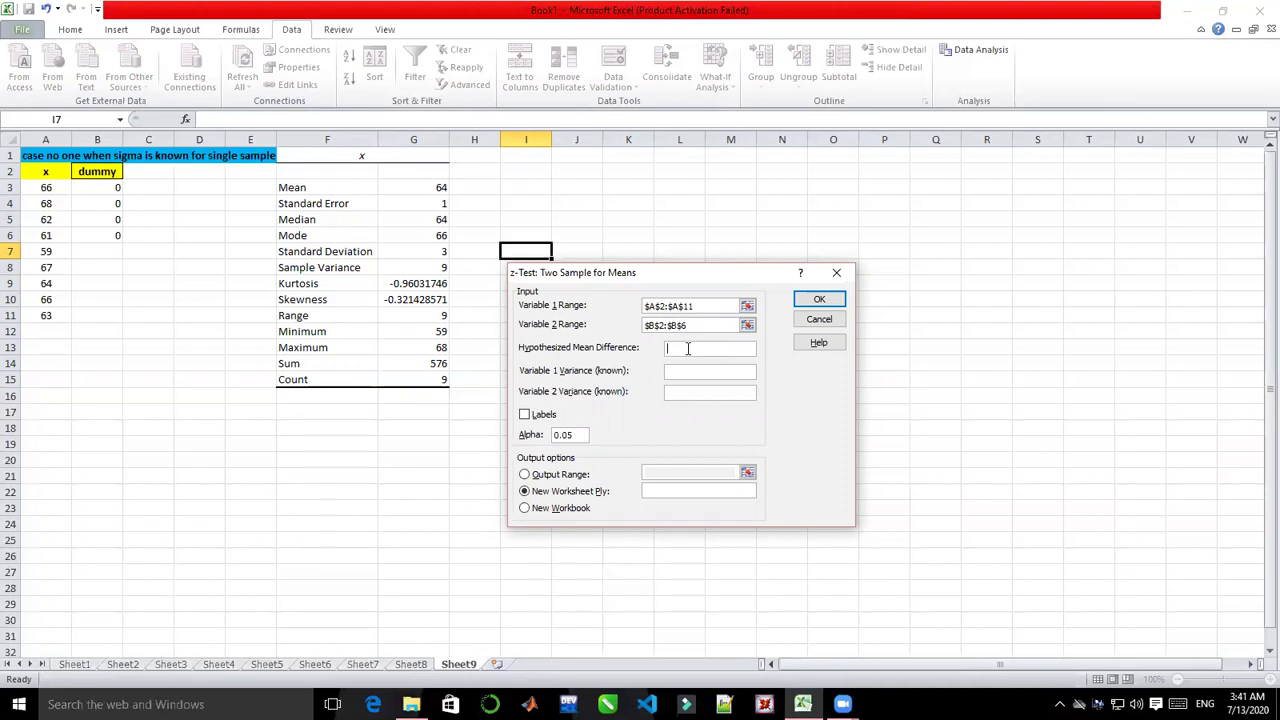
{"action": "type", "text": "45"}
{"action": "left_click", "coordinate": [699, 371]}
{"action": "type", "text": "9"}
{"action": "left_click", "coordinate": [687, 393]}
{"action": "type", "text": "0"}
{"action": "type", "text": ".0000000"}
{"action": "type", "text": "00"}
{"action": "key", "text": "BackSpace"}
{"action": "key", "text": "BackSpace"}
{"action": "type", "text": "1"}
- Mark the z-test input ranges as containing labels and set alpha to 0.08
{"action": "left_click", "coordinate": [526, 416]}
{"action": "left_click", "coordinate": [575, 434]}
{"action": "key", "text": "BackSpace"}
{"action": "type", "text": "8"}
- Choose an output range for the z-test results and make sure the Variable 1 range is A2:A11
{"action": "left_click", "coordinate": [525, 475]}
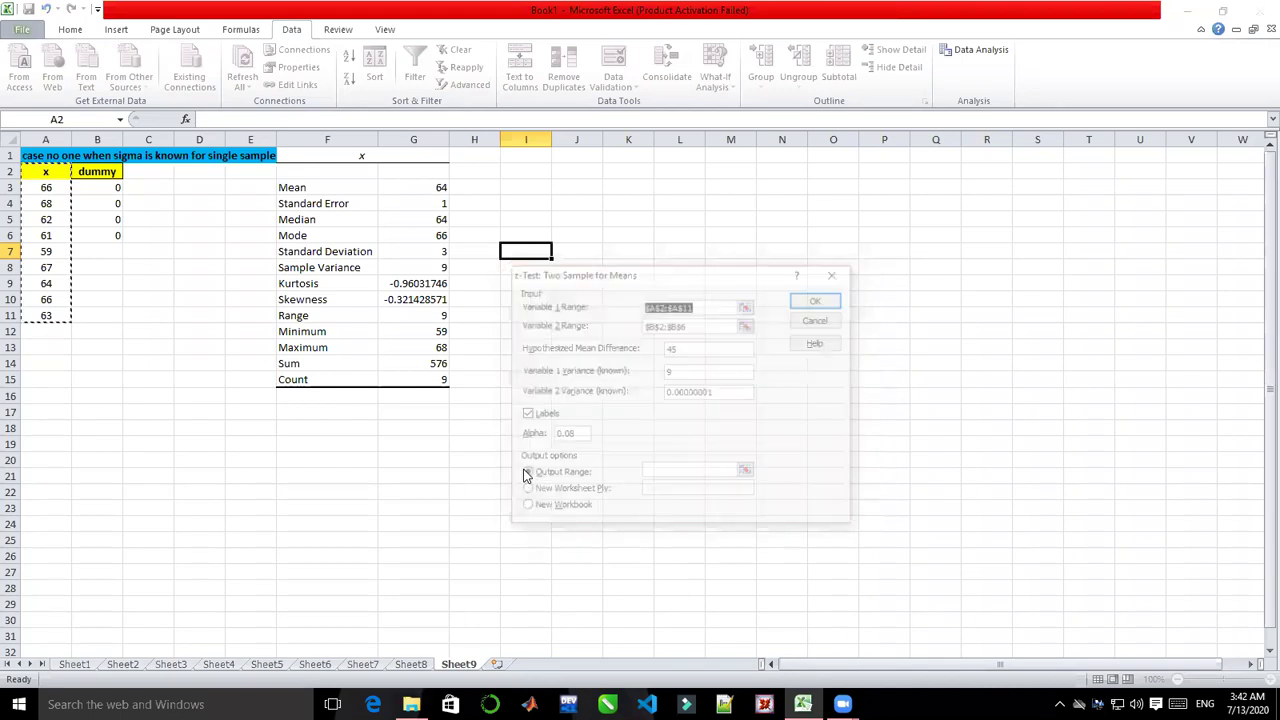
{"action": "left_click", "coordinate": [525, 156]}
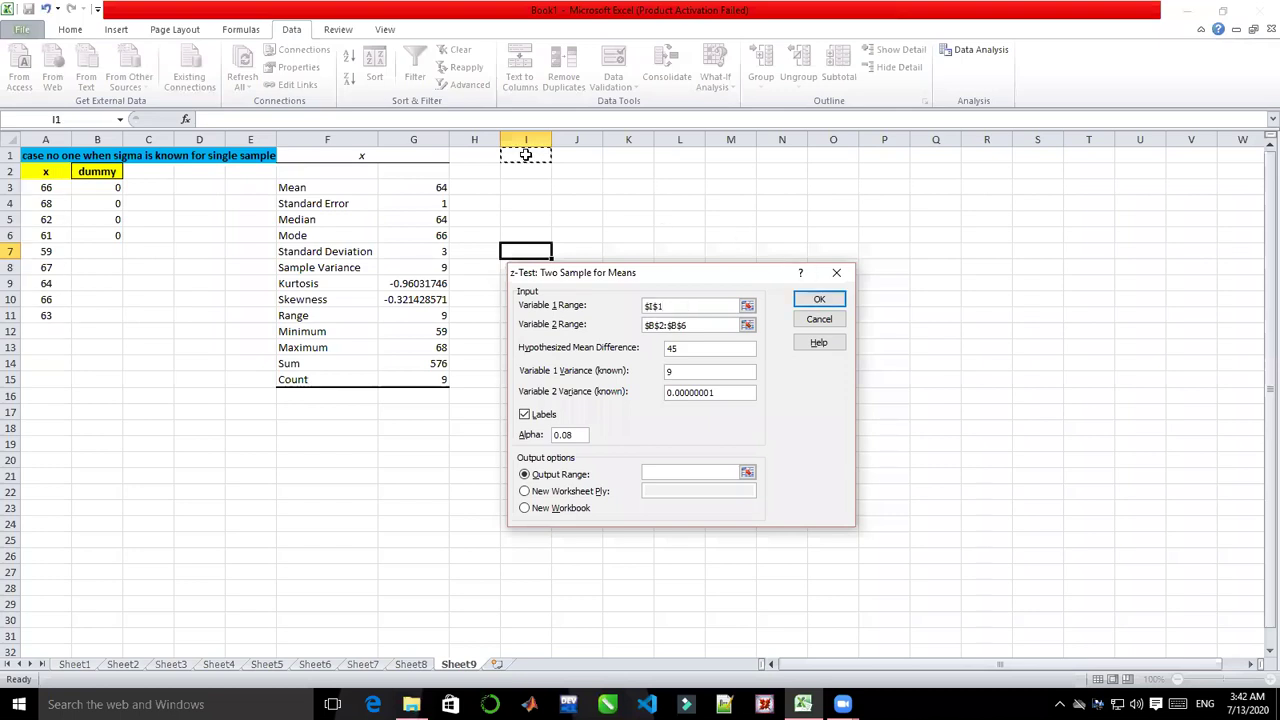
{"action": "key", "text": "BackSpace"}
{"action": "key", "text": "BackSpace"}
{"action": "key", "text": "BackSpace"}
{"action": "key", "text": "BackSpace"}
{"action": "left_click", "coordinate": [44, 172]}
{"action": "key", "text": "ctrl+shift+Down"}
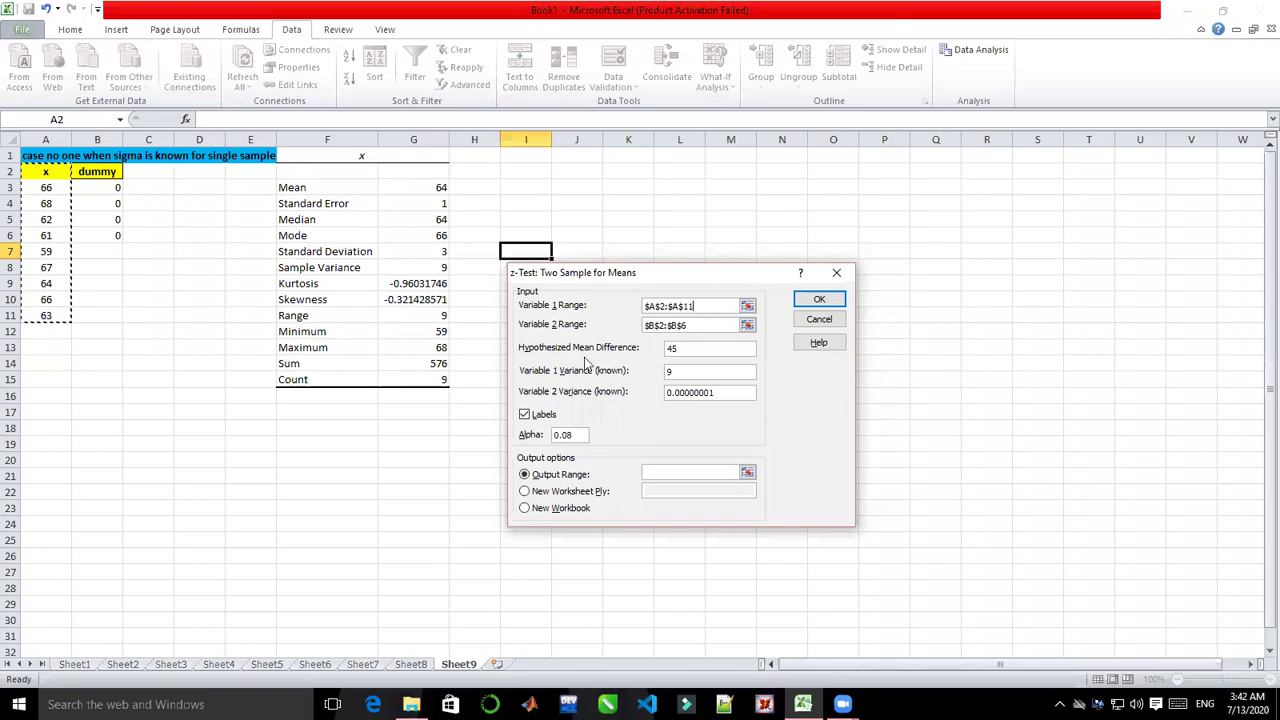
- Set the output range to cell I1 and run the z-test
{"action": "left_click", "coordinate": [730, 473]}
{"action": "left_click", "coordinate": [519, 155]}
{"action": "left_click", "coordinate": [816, 301]}
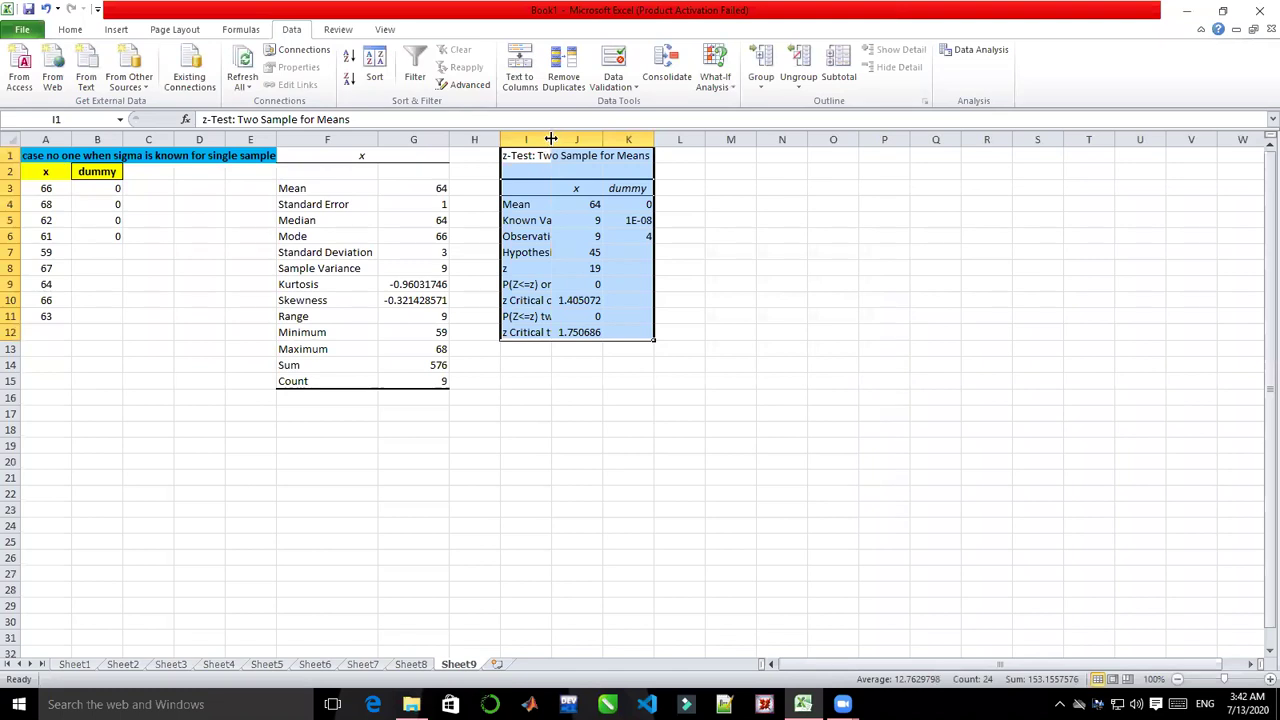
- Autofit the widths of columns I, J and K to the z-test output
{"action": "double_click", "coordinate": [550, 139]}
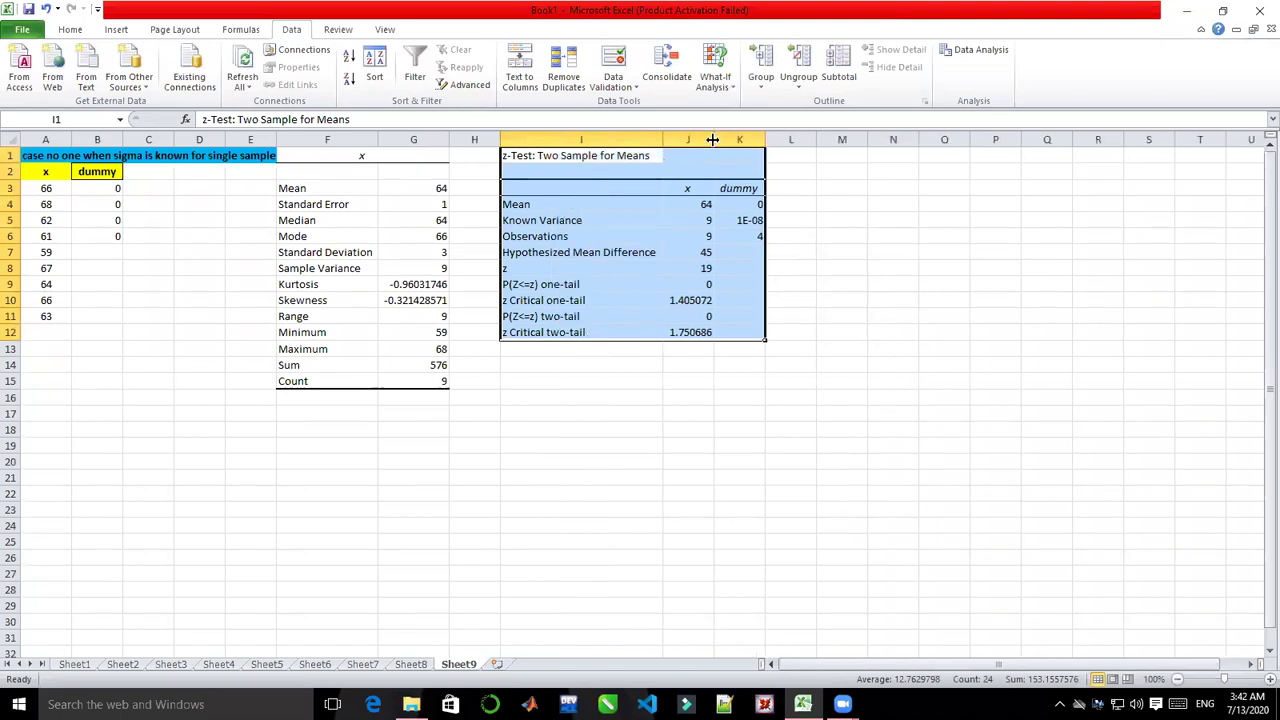
{"action": "double_click", "coordinate": [712, 139]}
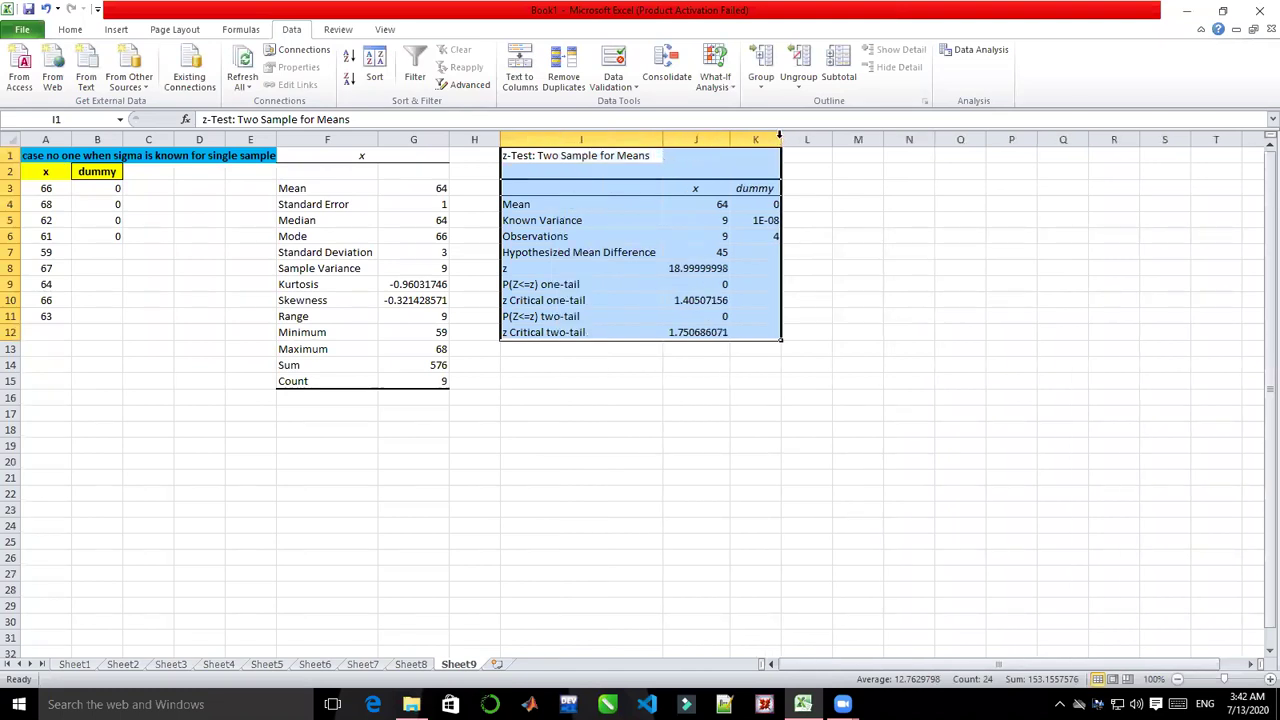
{"action": "double_click", "coordinate": [781, 139]}
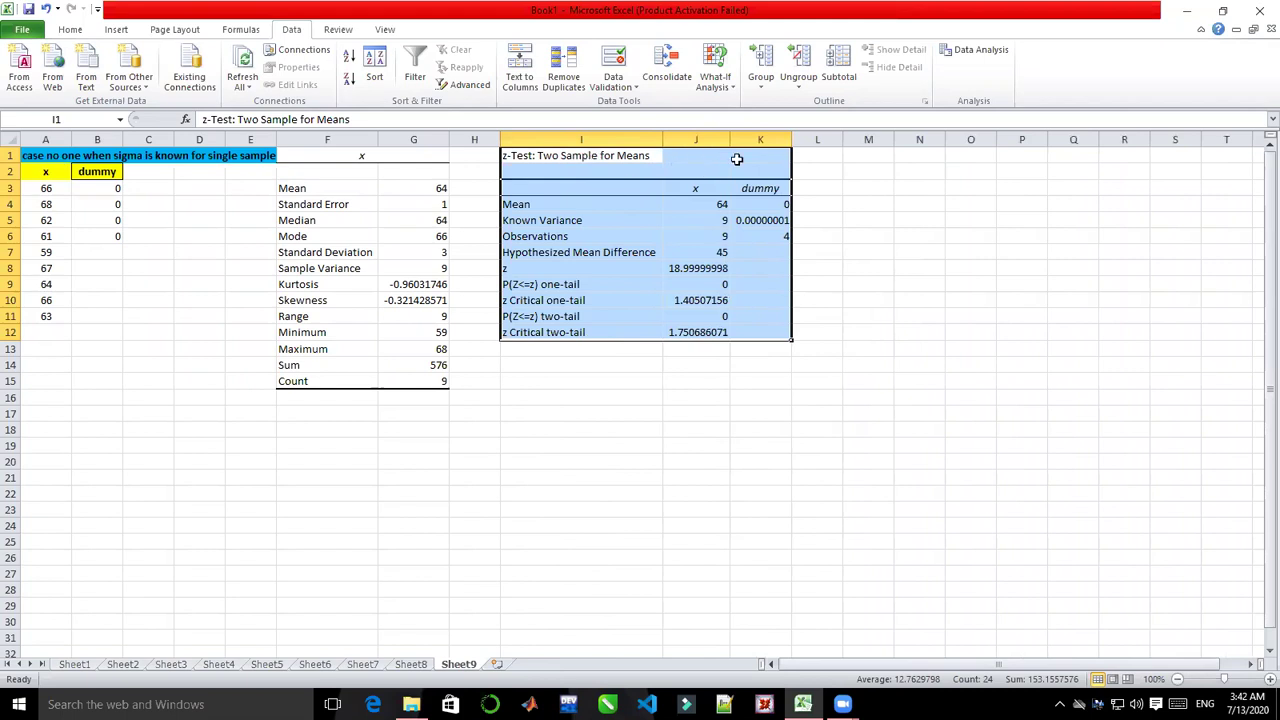
- Delete column K, which holds the dummy variable's z-test results
{"action": "left_click", "coordinate": [747, 139]}
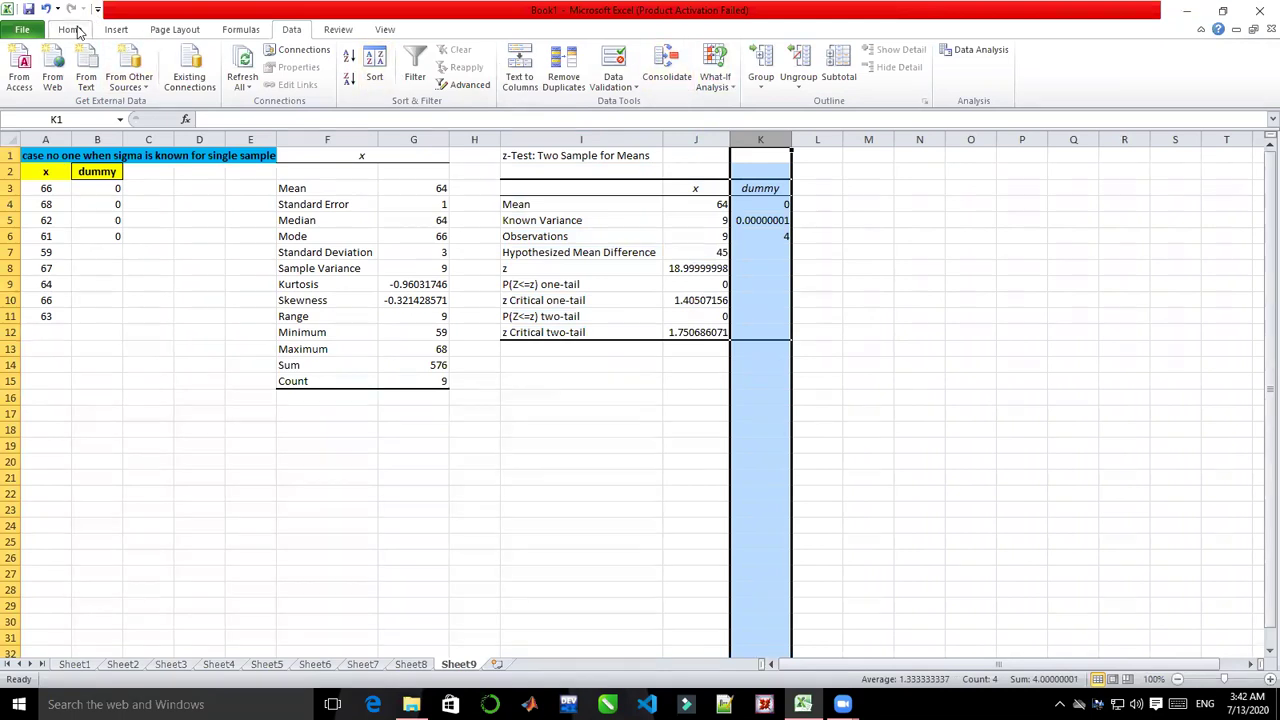
{"action": "right_click", "coordinate": [751, 143]}
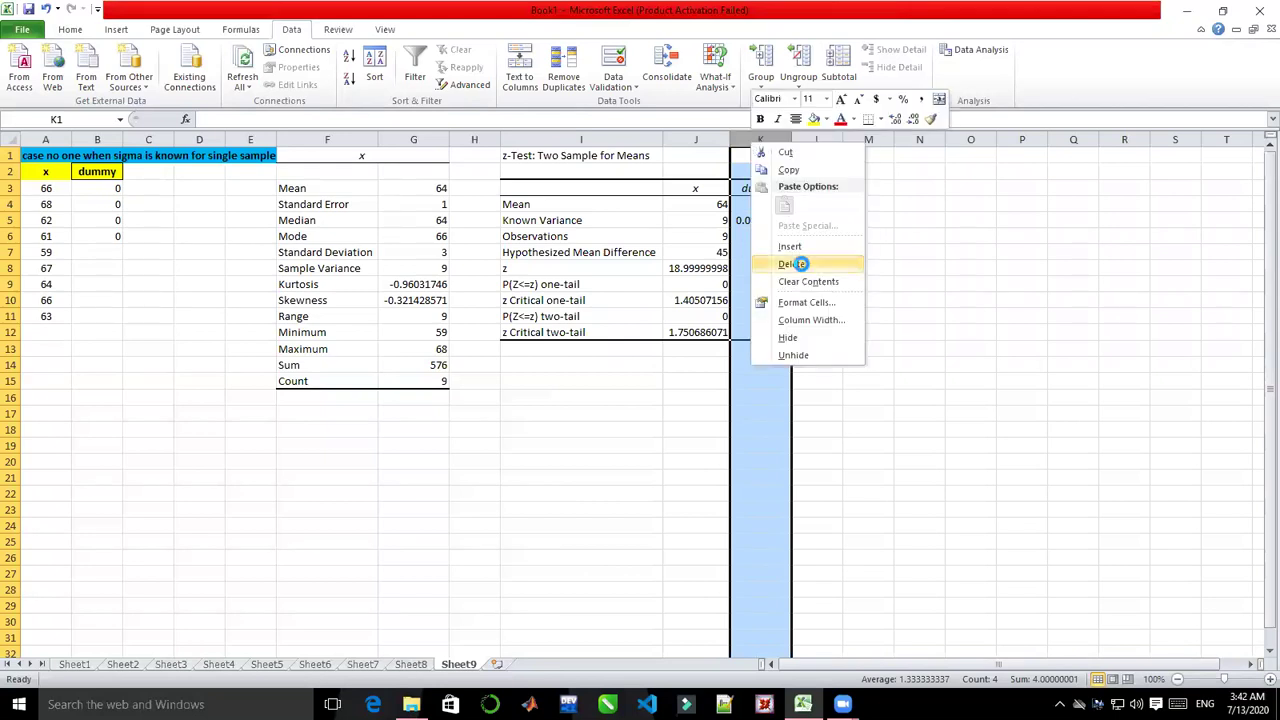
{"action": "left_click", "coordinate": [799, 264]}
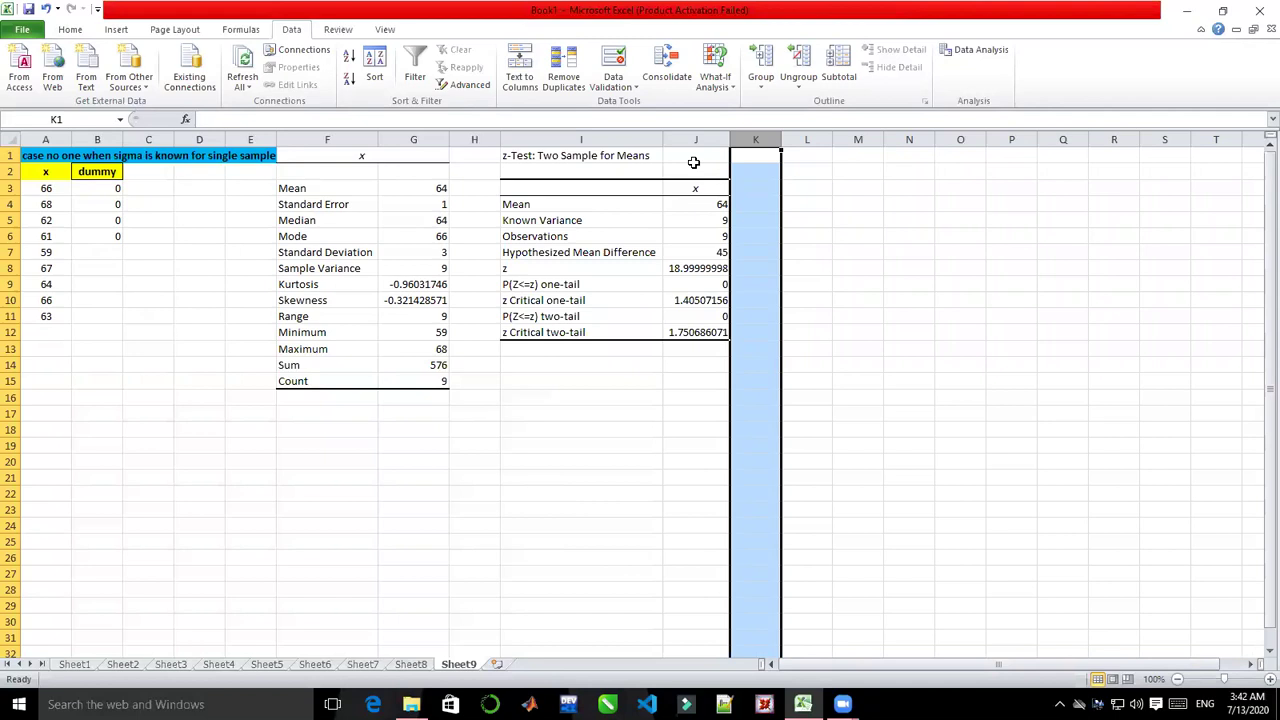
- Change the z-test output title in I1 to "z-Test: oneSample for Means"
{"action": "double_click", "coordinate": [558, 155]}
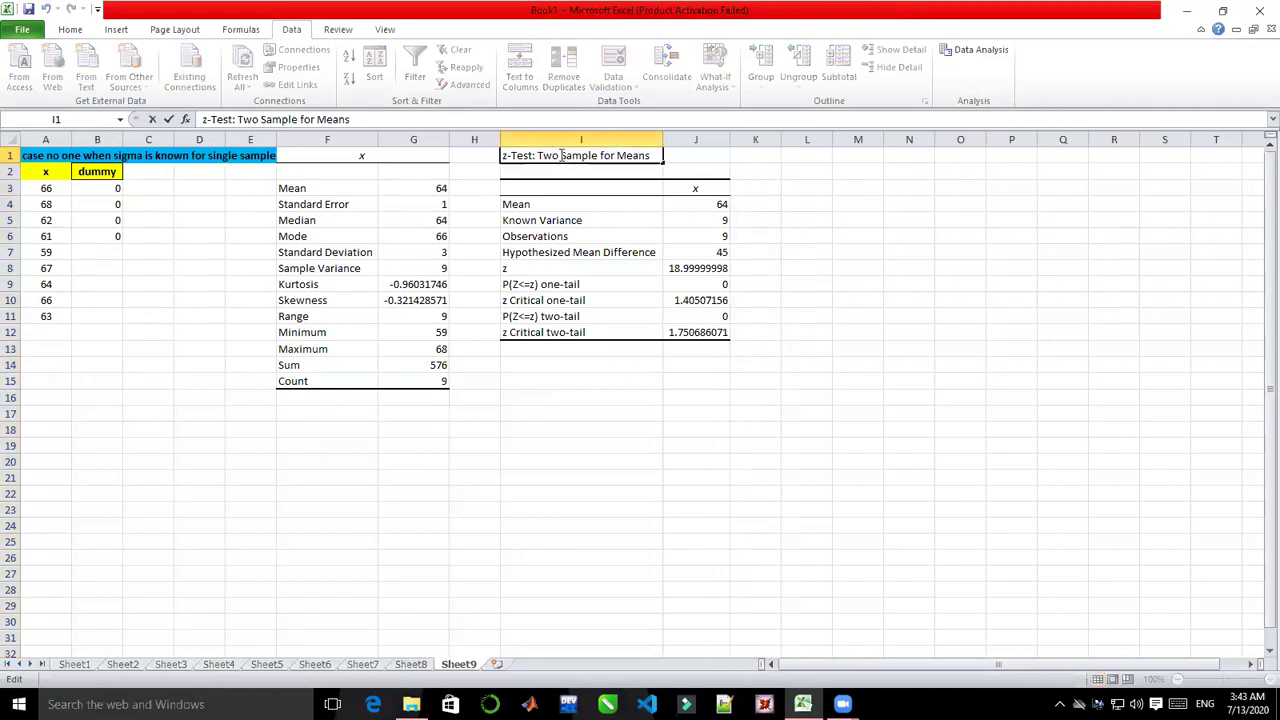
{"action": "key", "text": "BackSpace"}
{"action": "key", "text": "BackSpace"}
{"action": "key", "text": "BackSpace"}
{"action": "key", "text": "BackSpace"}
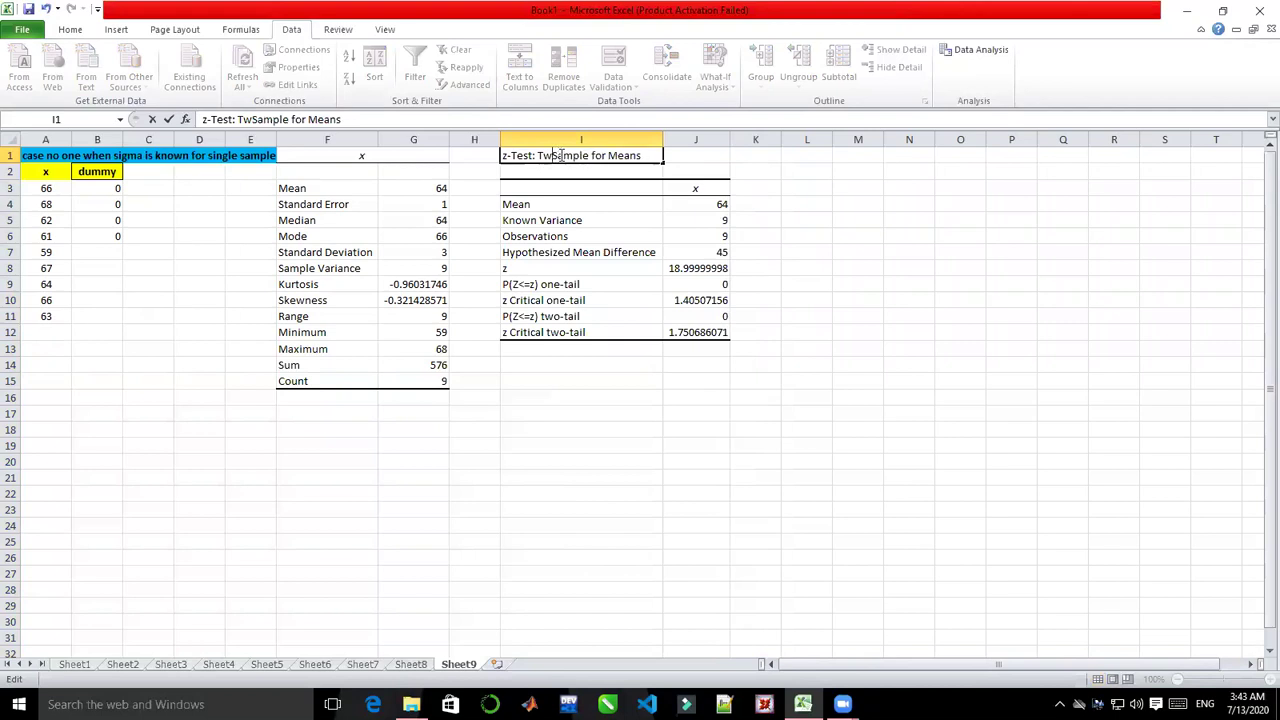
{"action": "type", "text": "one"}
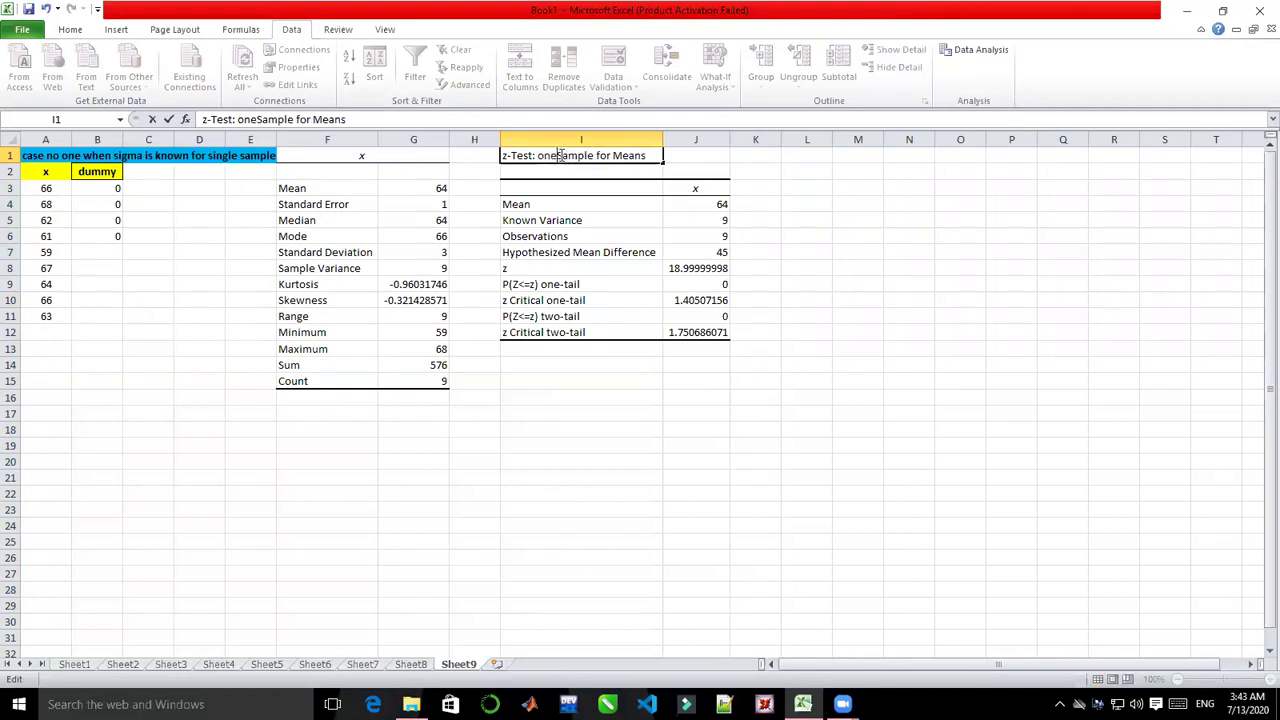
- Shorten the label in cell I7 of the z-test output to "Hypothesized Mean"
{"action": "left_click", "coordinate": [648, 252]}
{"action": "double_click", "coordinate": [654, 252]}
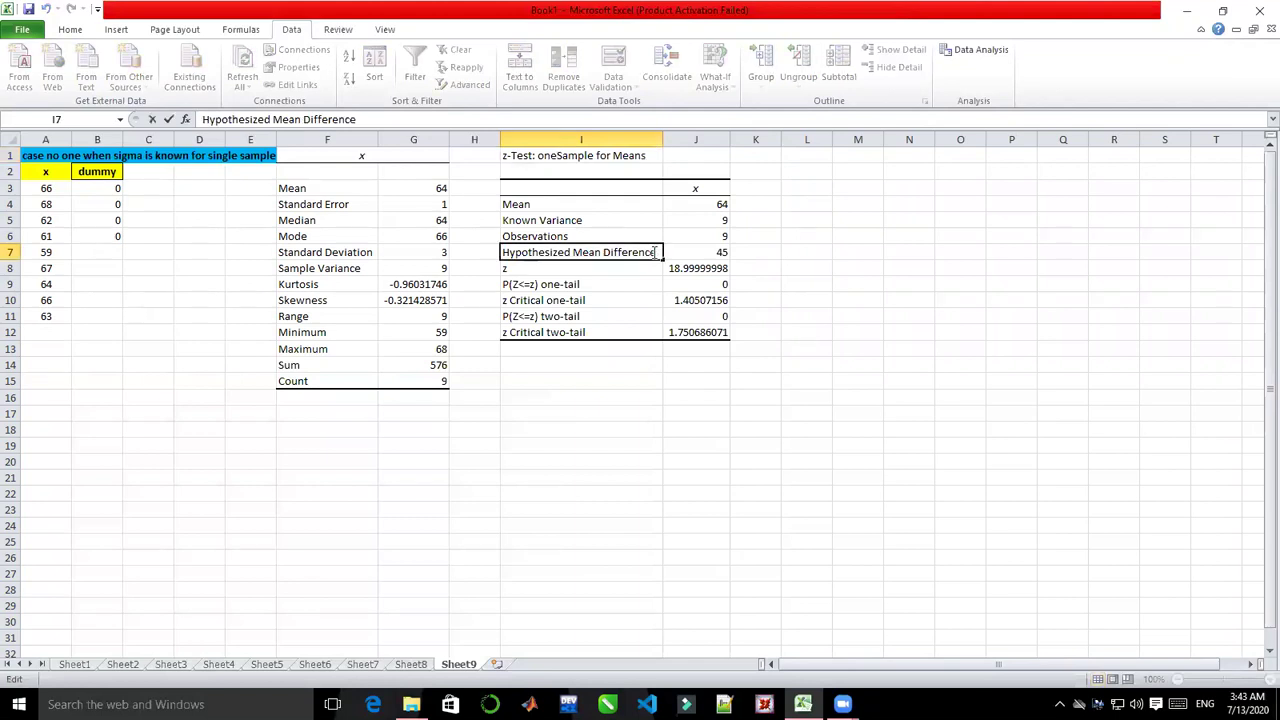
{"action": "key", "text": "BackSpace"}
{"action": "key", "text": "BackSpace"}
{"action": "key", "text": "BackSpace"}
{"action": "key", "text": "BackSpace"}
{"action": "key", "text": "BackSpace"}
{"action": "key", "text": "BackSpace"}
{"action": "key", "text": "BackSpace"}
{"action": "key", "text": "BackSpace"}
{"action": "key", "text": "BackSpace"}
{"action": "key", "text": "BackSpace"}
{"action": "key", "text": "BackSpace"}
{"action": "left_click", "coordinate": [621, 363]}
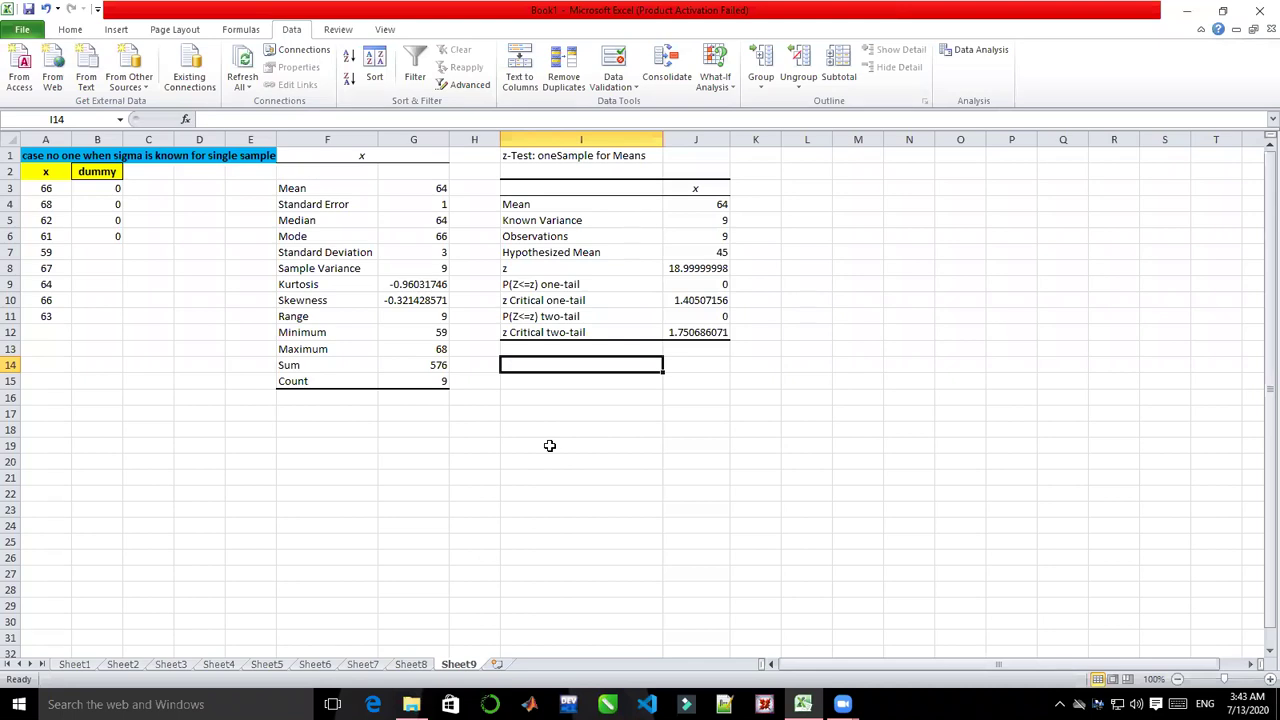
- Change the null hypothesis on Sheet8 to "muen=45", matching the hypothesized mean on Sheet9
{"action": "left_click", "coordinate": [412, 665]}
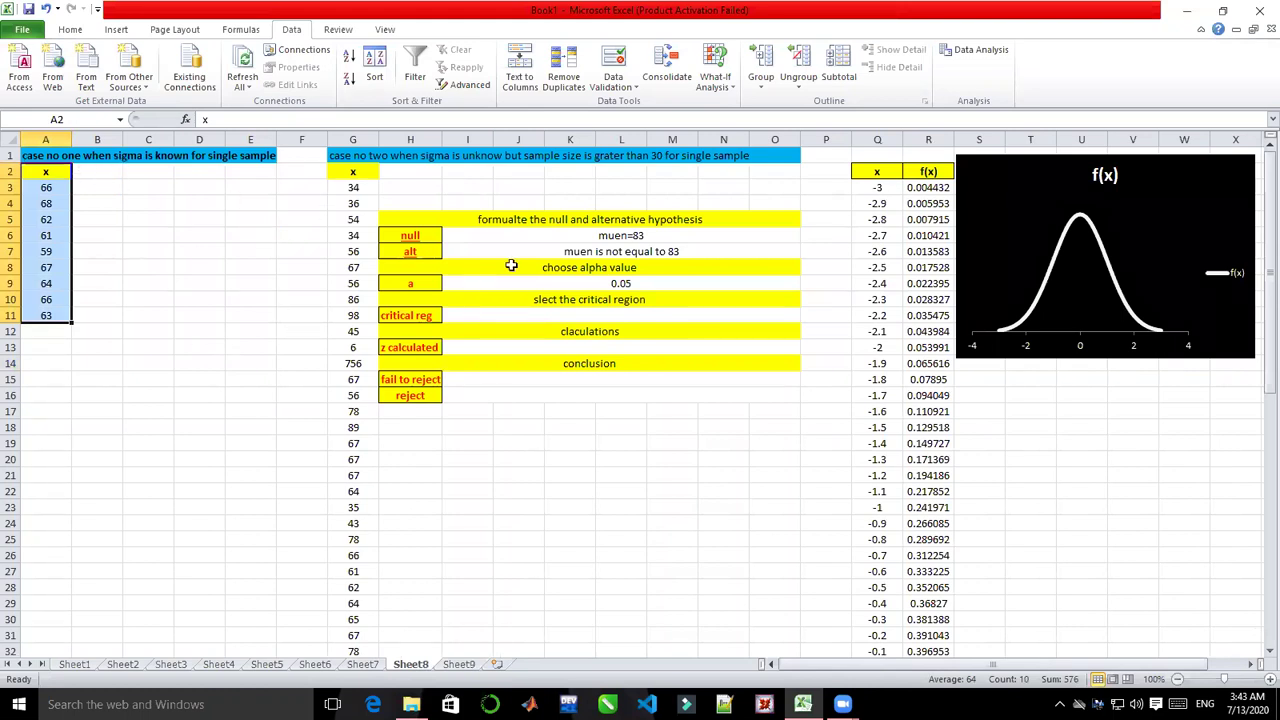
{"action": "double_click", "coordinate": [645, 235]}
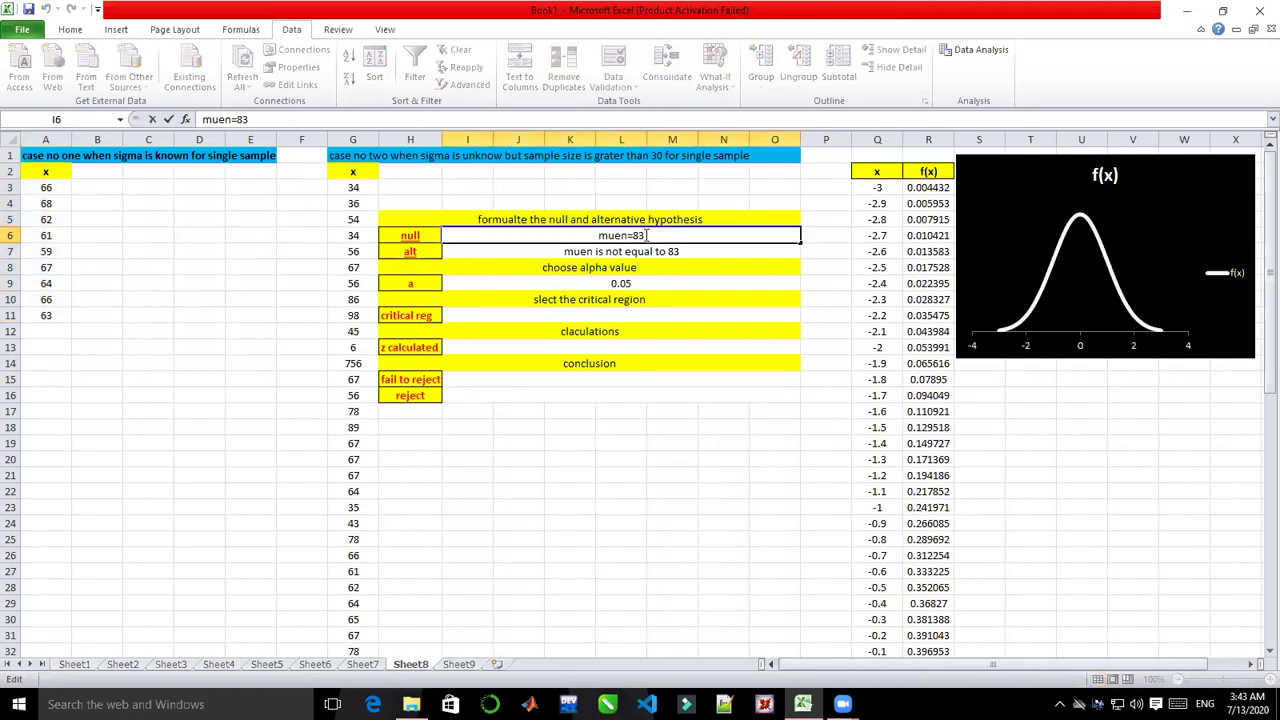
{"action": "key", "text": "BackSpace"}
{"action": "key", "text": "BackSpace"}
{"action": "mouse_move", "coordinate": [842, 704]}
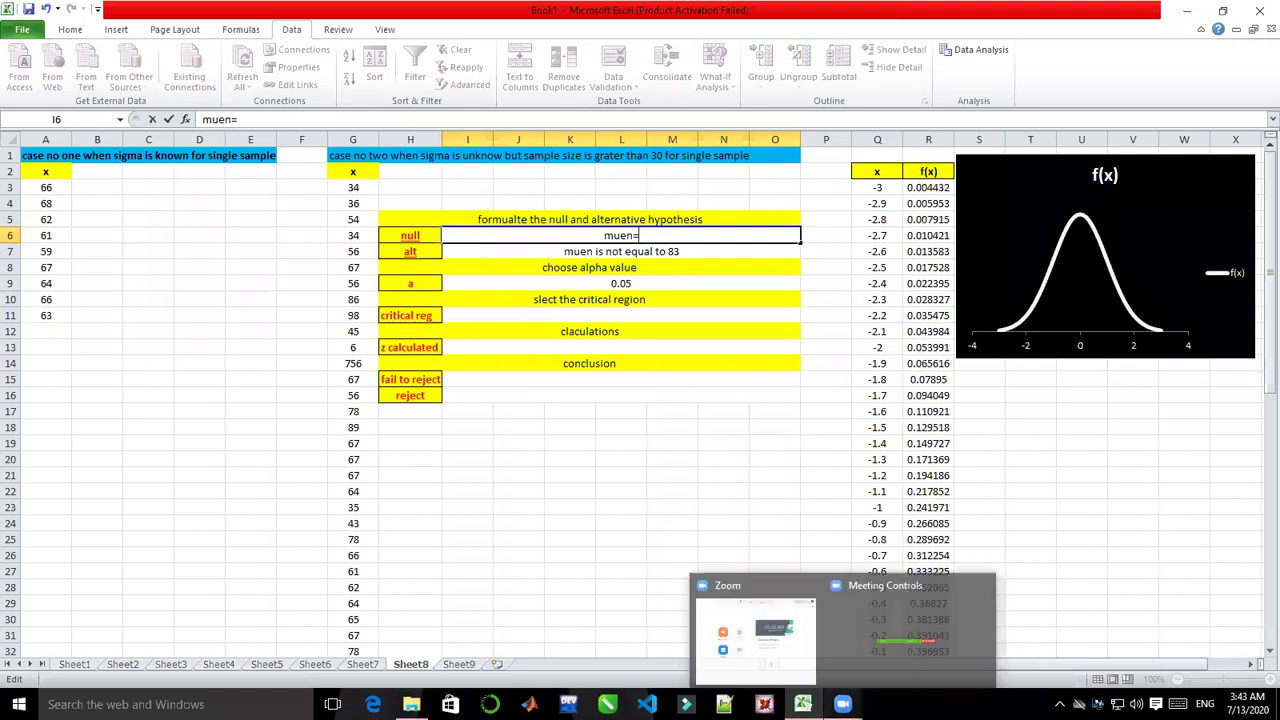
{"action": "left_click", "coordinate": [459, 664]}
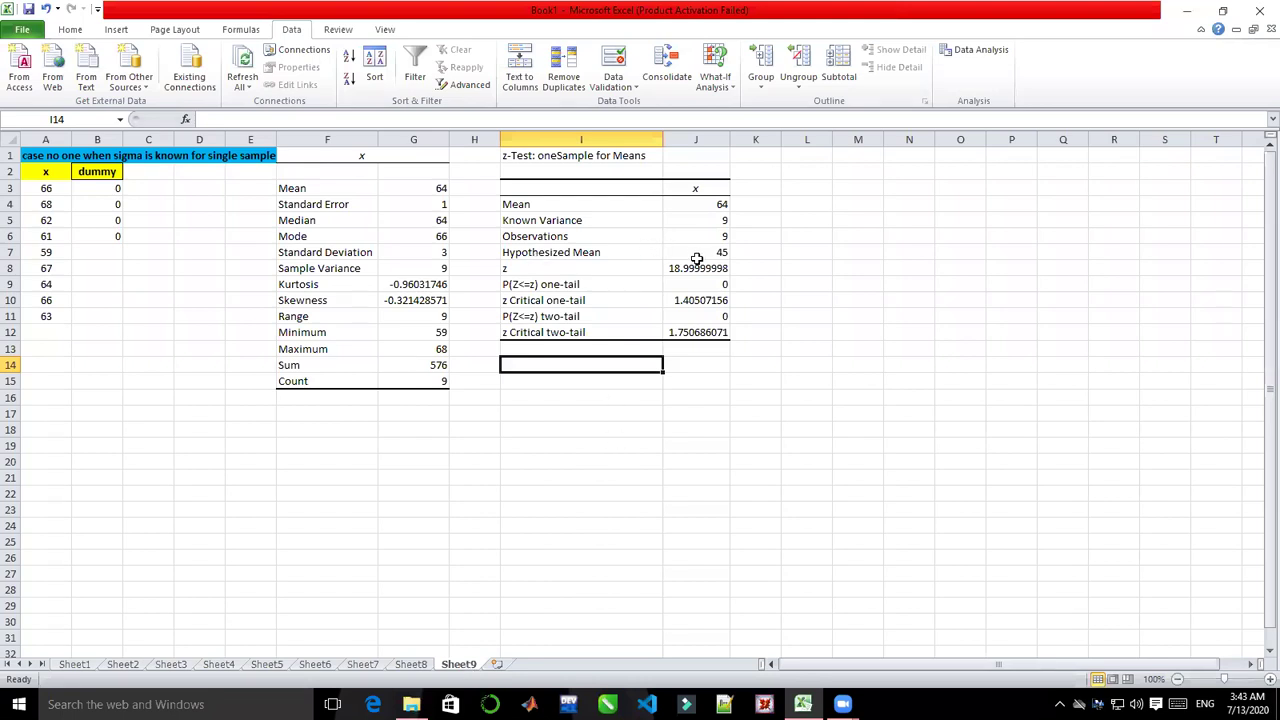
{"action": "left_click", "coordinate": [412, 664]}
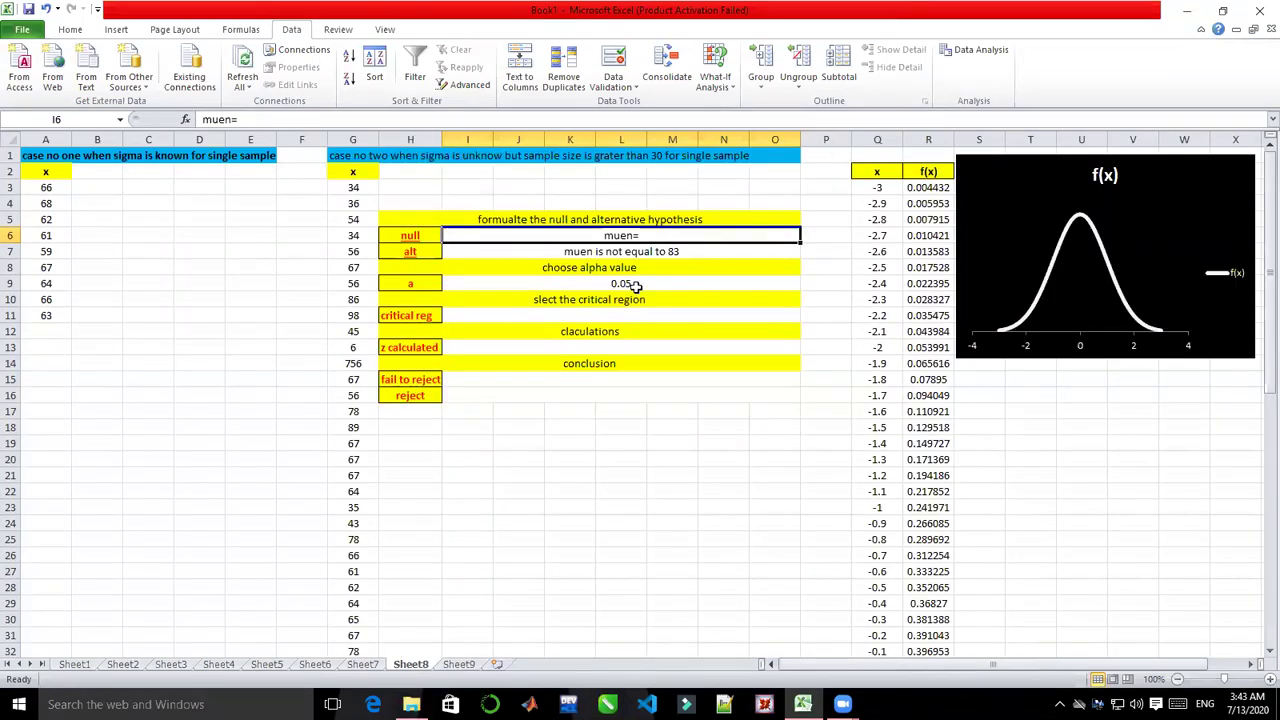
{"action": "type", "text": "5"}
{"action": "key", "text": "BackSpace"}
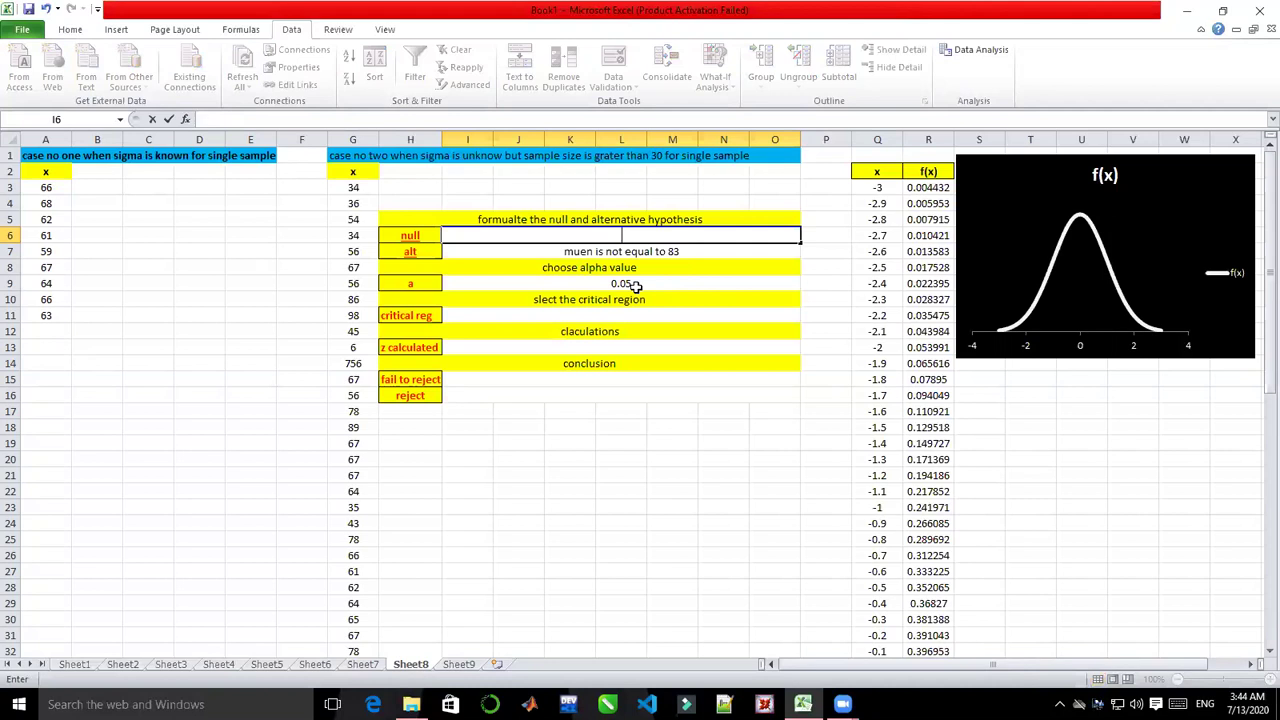
{"action": "key", "text": "ctrl+z"}
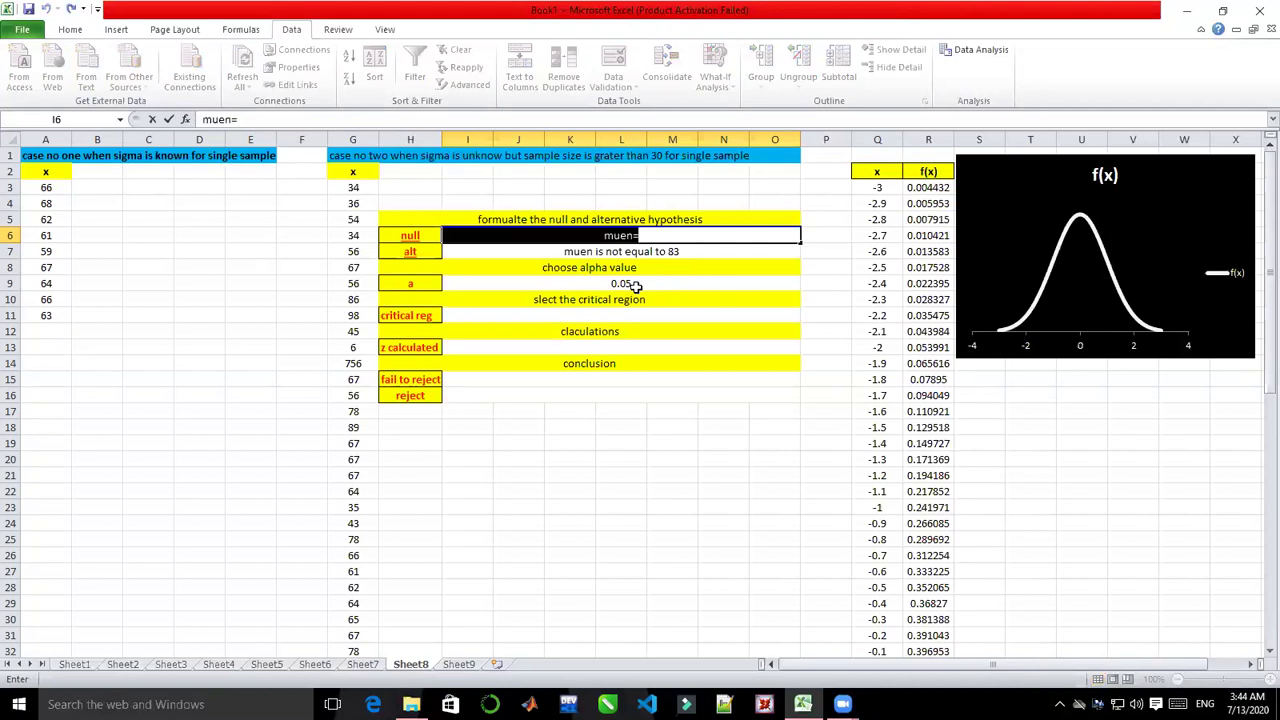
{"action": "left_click", "coordinate": [654, 235]}
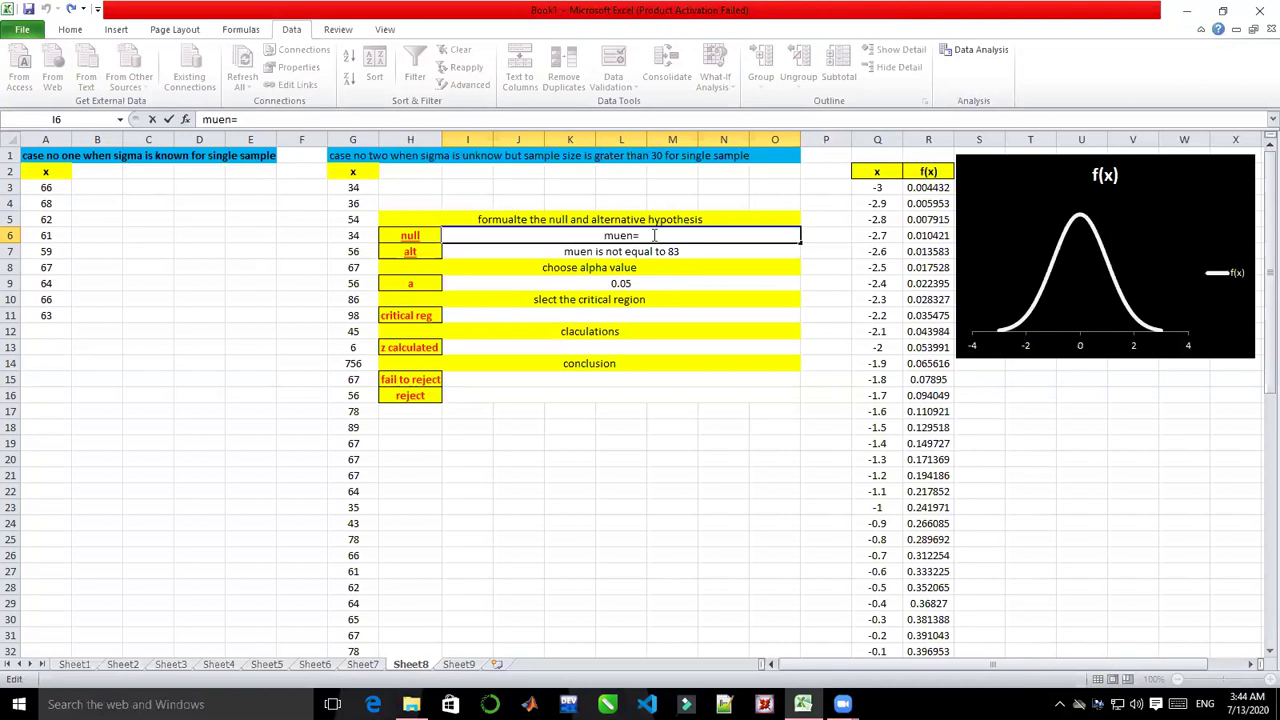
{"action": "type", "text": "45"}
- Change the alternative hypothesis on Sheet8 to "muen is not equal to 45"
{"action": "double_click", "coordinate": [680, 251]}
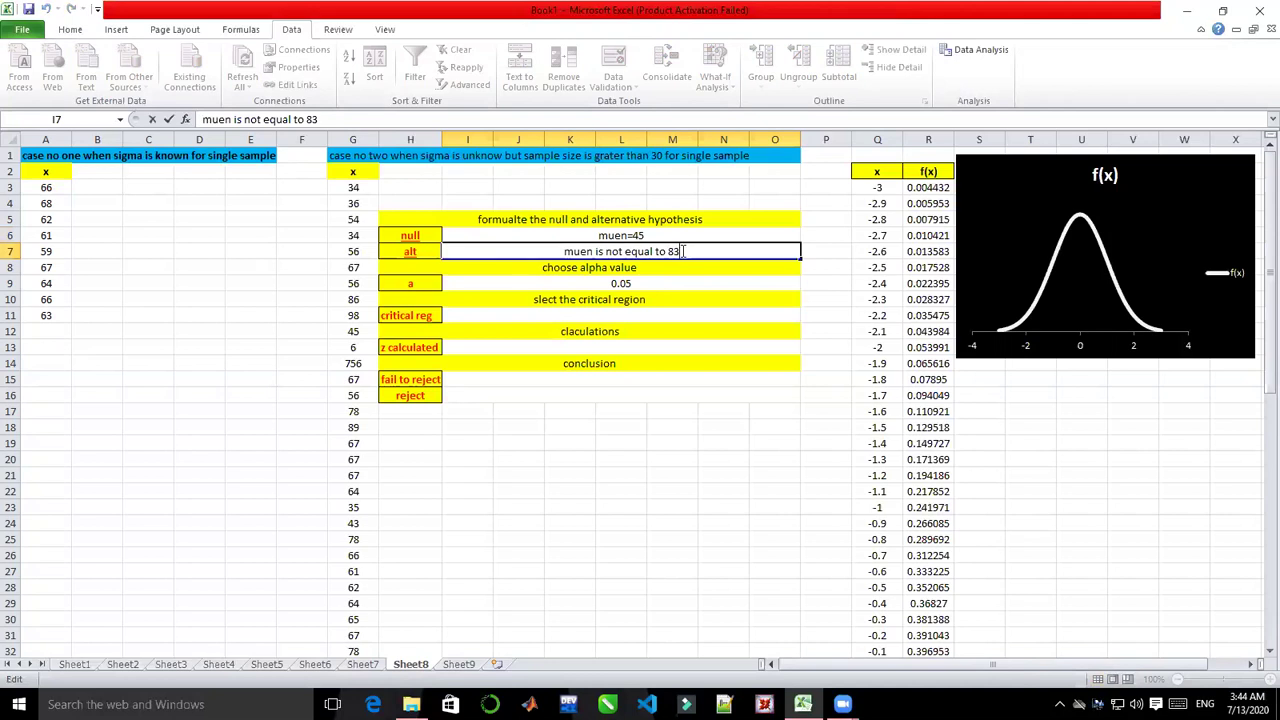
{"action": "key", "text": "BackSpace"}
{"action": "key", "text": "BackSpace"}
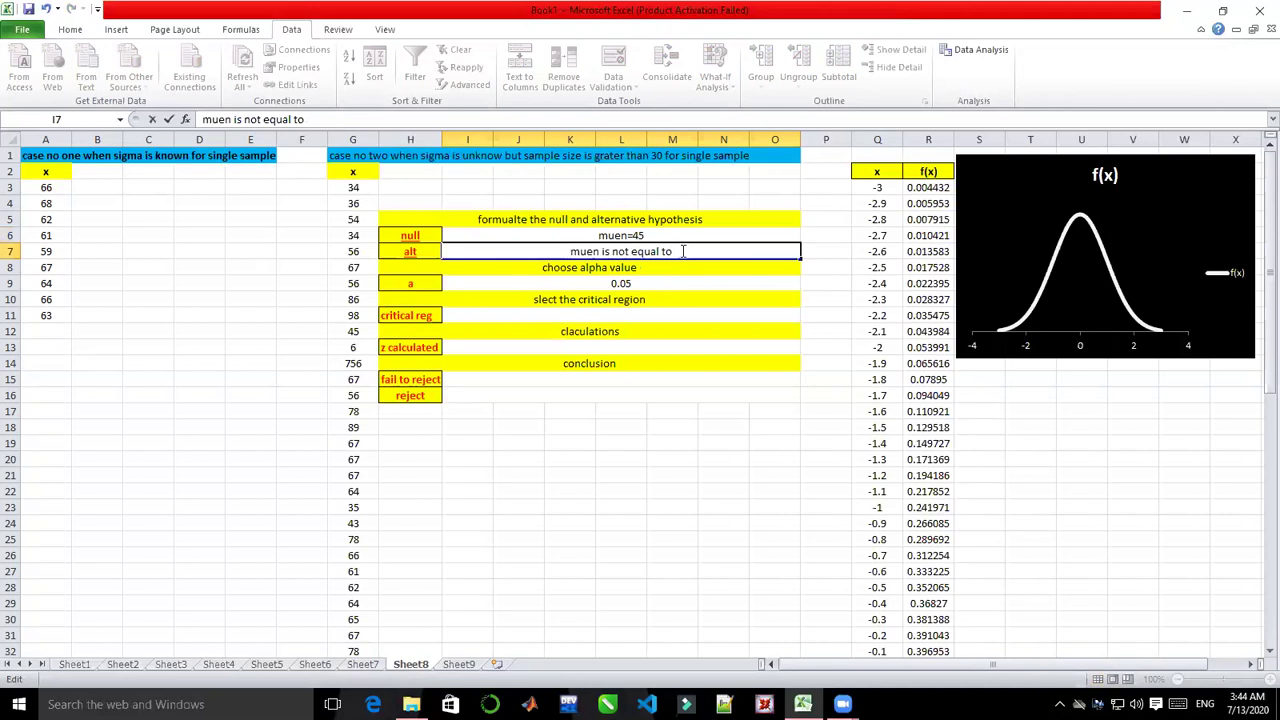
{"action": "type", "text": "45"}
- Set the alpha value in the hypothesis-testing template to 0.08
{"action": "left_click", "coordinate": [634, 284]}
{"action": "double_click", "coordinate": [634, 284]}
{"action": "key", "text": "BackSpace"}
{"action": "type", "text": "8"}
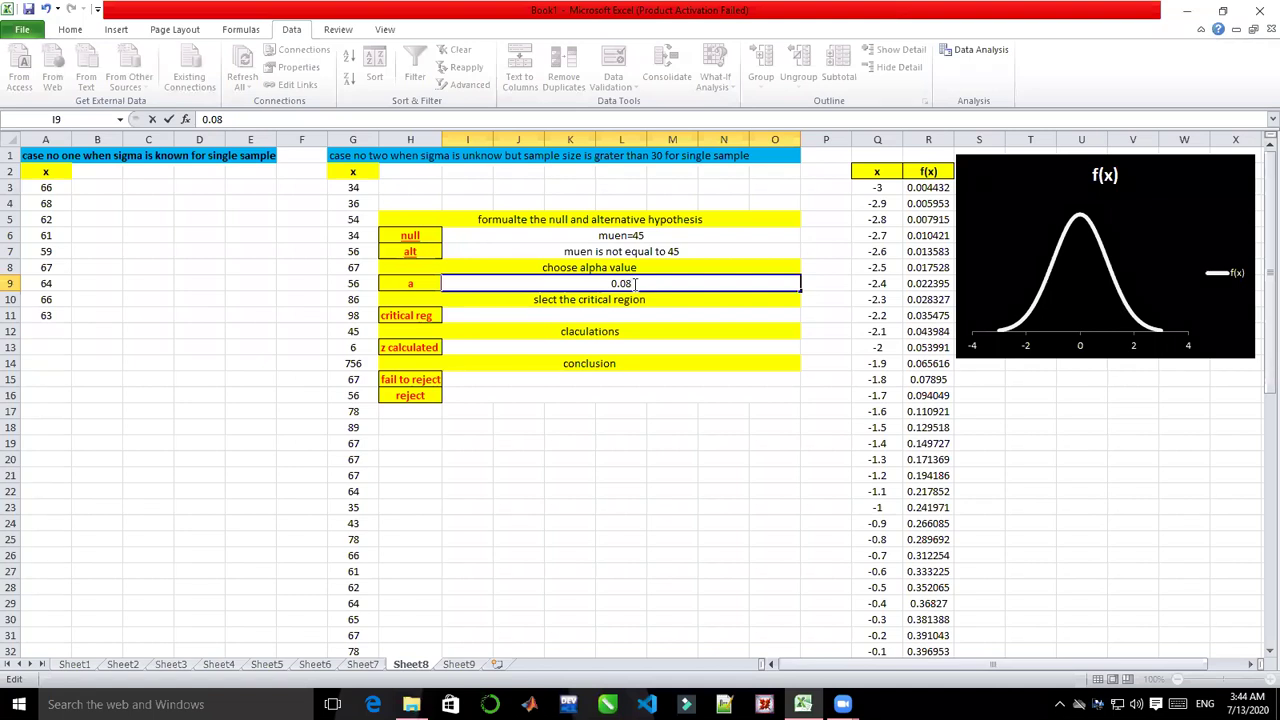
{"action": "left_click", "coordinate": [605, 316]}
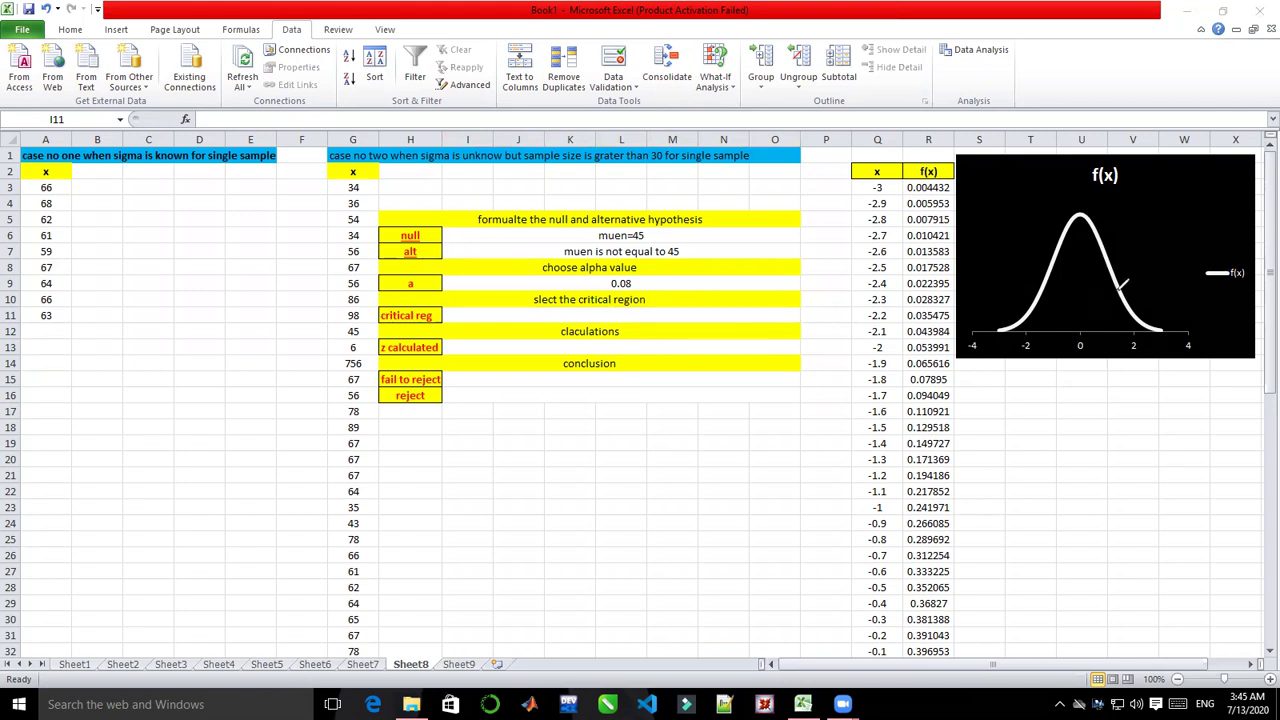
{"action": "left_click_drag", "start_coordinate": [1118, 290], "coordinate": [1119, 328]}
{"action": "mouse_move", "coordinate": [1045, 286]}
{"action": "left_mouse_down"}
{"action": "mouse_move", "coordinate": [1045, 326]}
{"action": "mouse_move", "coordinate": [1042, 304]}
{"action": "mouse_move", "coordinate": [1034, 319]}
{"action": "left_mouse_up"}
{"action": "mouse_move", "coordinate": [1128, 306]}
{"action": "left_mouse_down"}
{"action": "mouse_move", "coordinate": [1136, 314]}
{"action": "mouse_move", "coordinate": [1120, 316]}
{"action": "mouse_move", "coordinate": [1134, 262]}
{"action": "left_mouse_up"}
{"action": "left_click_drag", "start_coordinate": [1020, 269], "coordinate": [1041, 291]}
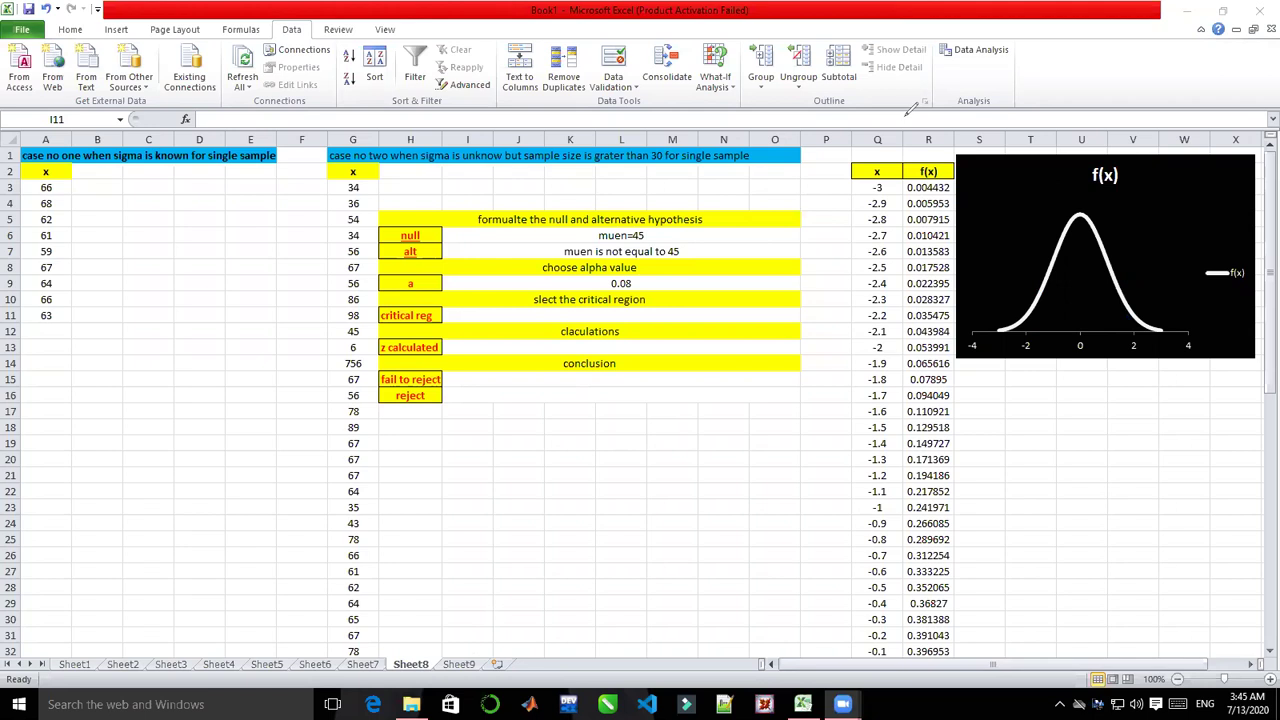
- Check the two-tail critical z value in the z-test output on Sheet9 and return to Sheet8
{"action": "left_click", "coordinate": [458, 664]}
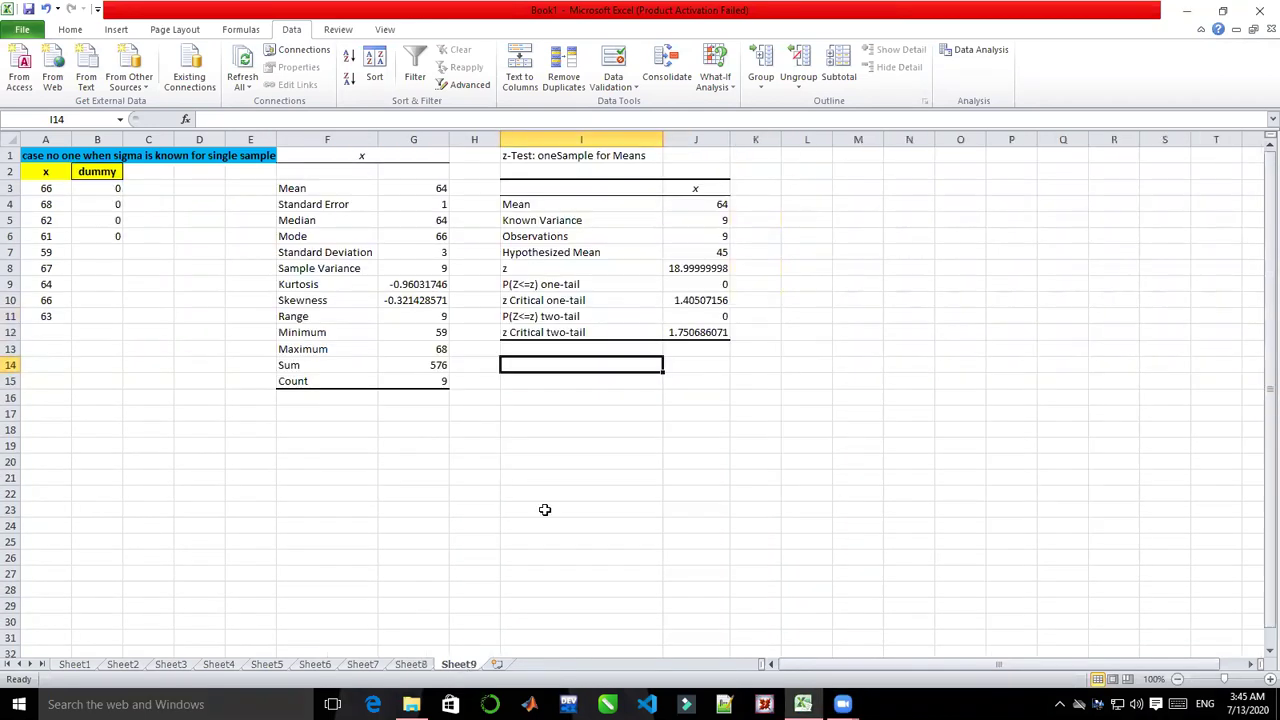
{"action": "left_click", "coordinate": [549, 334]}
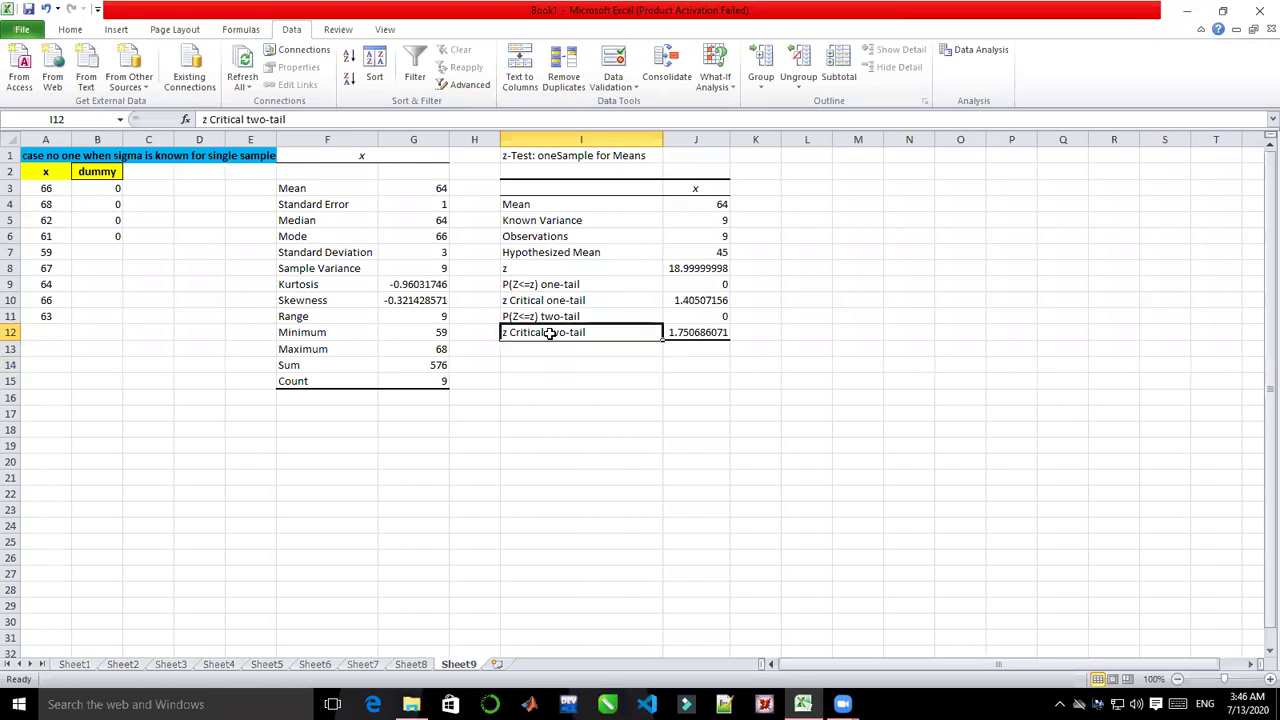
{"action": "left_click", "coordinate": [682, 334]}
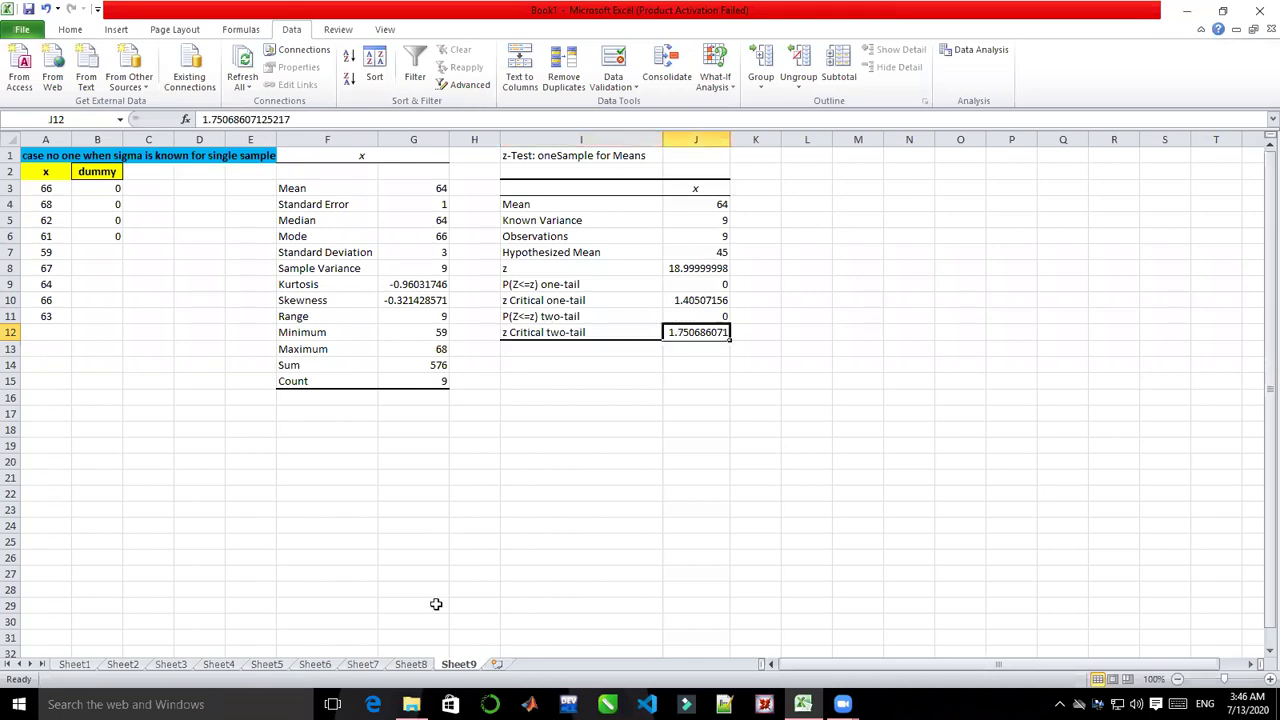
{"action": "left_click", "coordinate": [411, 664]}
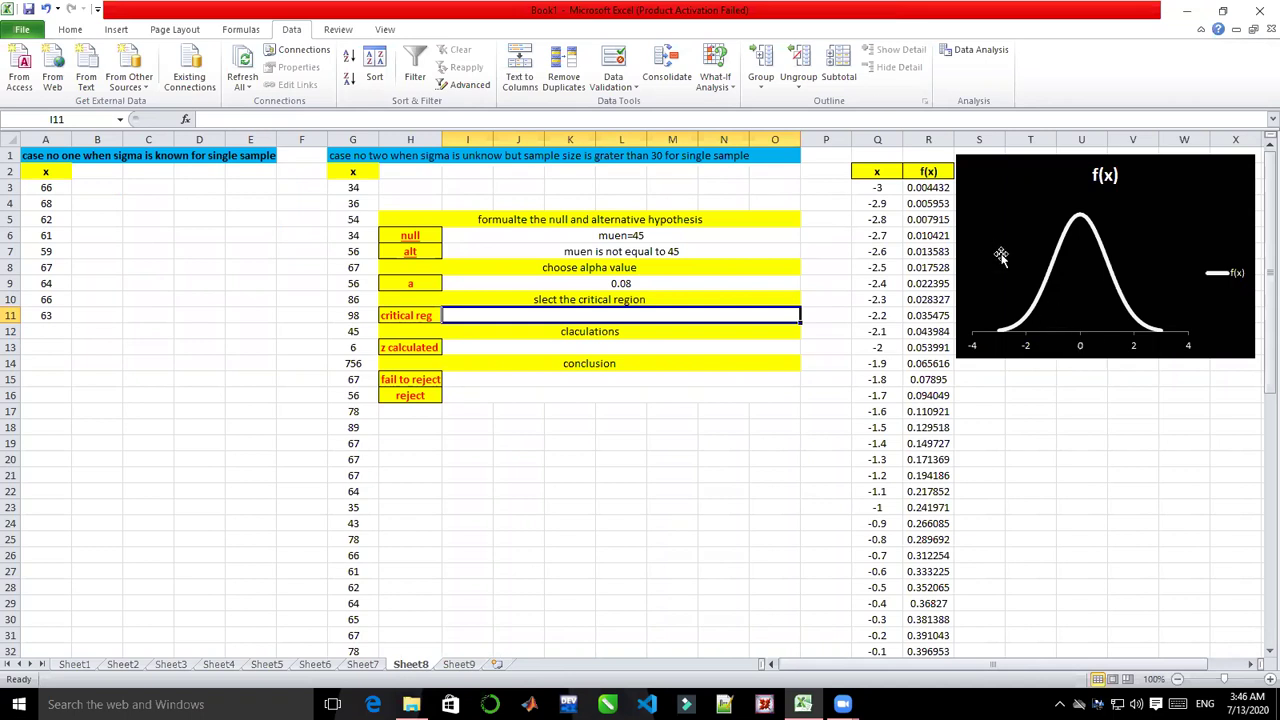
- Annotate the f(x) curve with shaded two-tailed critical regions labelled -1.76 and 1.76, and mark the z calculated label
{"action": "left_click", "coordinate": [828, 64]}
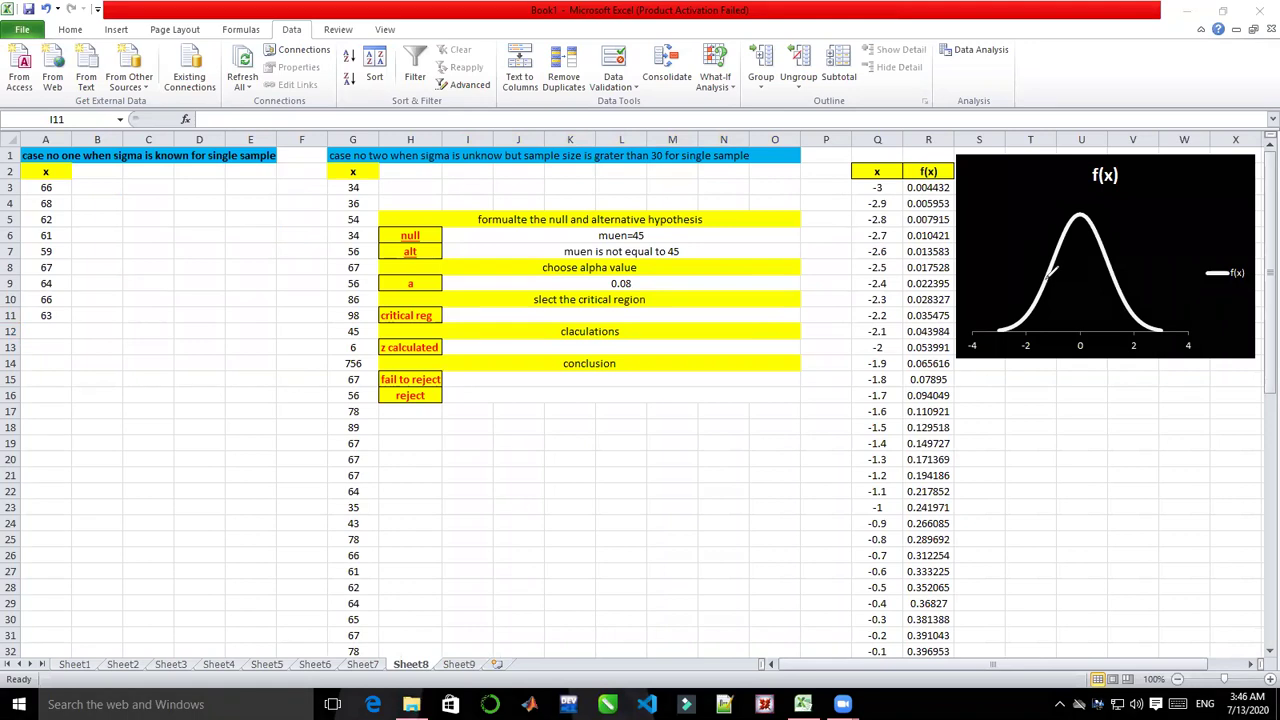
{"action": "left_click_drag", "start_coordinate": [1046, 282], "coordinate": [1046, 328]}
{"action": "left_click_drag", "start_coordinate": [1110, 278], "coordinate": [1111, 322]}
{"action": "left_click_drag", "start_coordinate": [1121, 260], "coordinate": [1137, 266]}
{"action": "mouse_move", "coordinate": [1010, 257]}
{"action": "left_mouse_down"}
{"action": "mouse_move", "coordinate": [1010, 271]}
{"action": "mouse_move", "coordinate": [1025, 259]}
{"action": "mouse_move", "coordinate": [1019, 273]}
{"action": "mouse_move", "coordinate": [1031, 270]}
{"action": "mouse_move", "coordinate": [982, 258]}
{"action": "mouse_move", "coordinate": [970, 282]}
{"action": "left_mouse_up"}
{"action": "mouse_move", "coordinate": [1044, 298]}
{"action": "left_mouse_down"}
{"action": "mouse_move", "coordinate": [1022, 326]}
{"action": "mouse_move", "coordinate": [1046, 320]}
{"action": "mouse_move", "coordinate": [1040, 300]}
{"action": "mouse_move", "coordinate": [1050, 312]}
{"action": "mouse_move", "coordinate": [1118, 288]}
{"action": "mouse_move", "coordinate": [1134, 324]}
{"action": "mouse_move", "coordinate": [1125, 298]}
{"action": "left_mouse_up"}
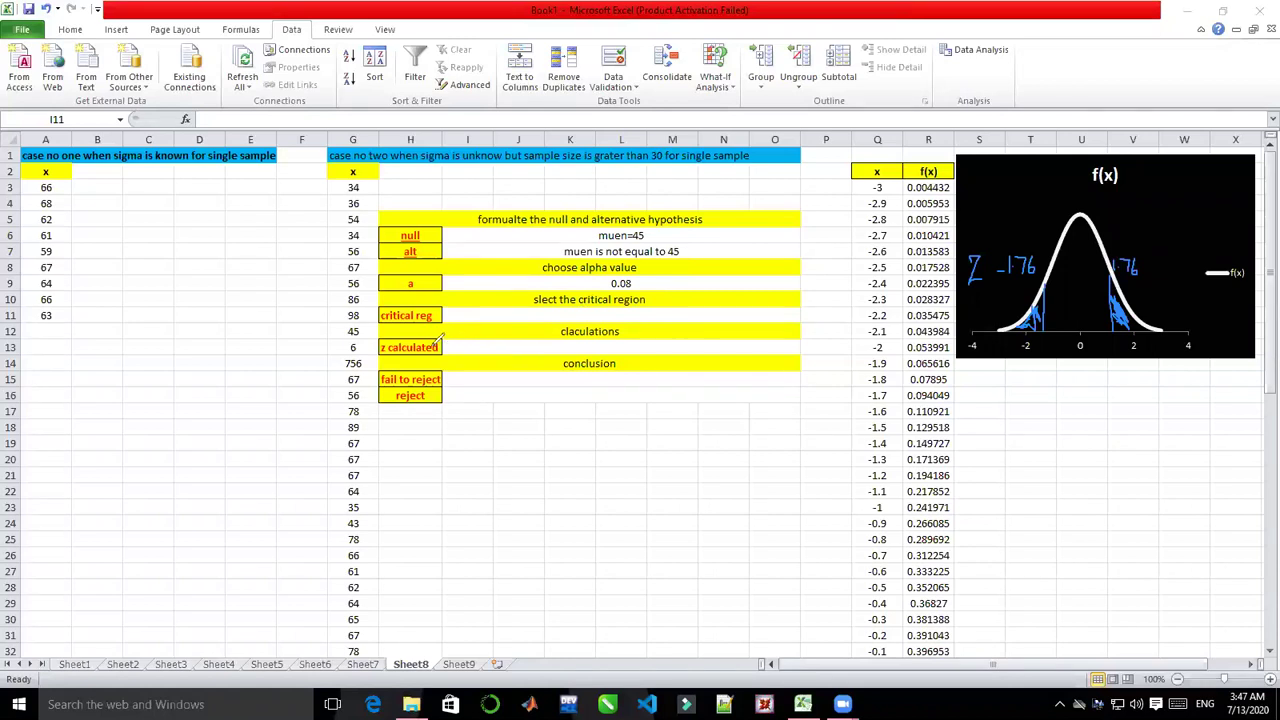
{"action": "left_click_drag", "start_coordinate": [395, 350], "coordinate": [438, 345]}
{"action": "left_click", "coordinate": [454, 669]}
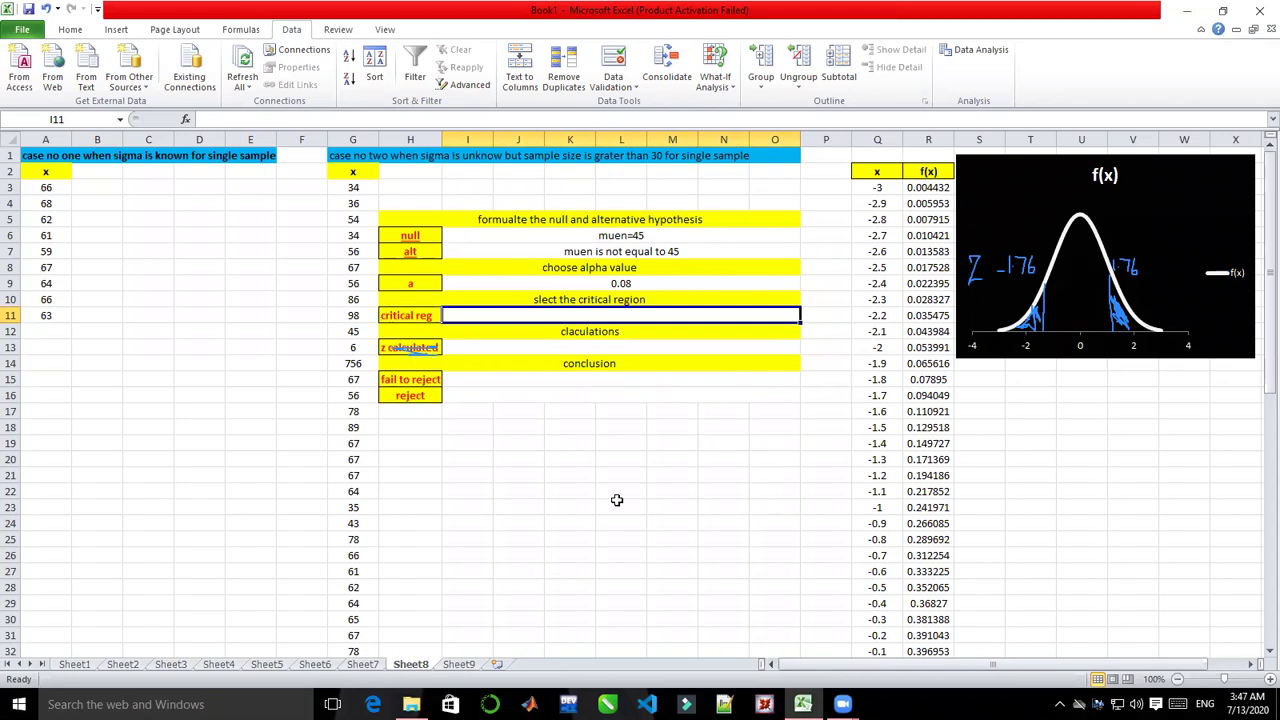
- Copy the two-tail critical z value from Sheet9 into the critical region row of the template on Sheet8
{"action": "left_click", "coordinate": [459, 664]}
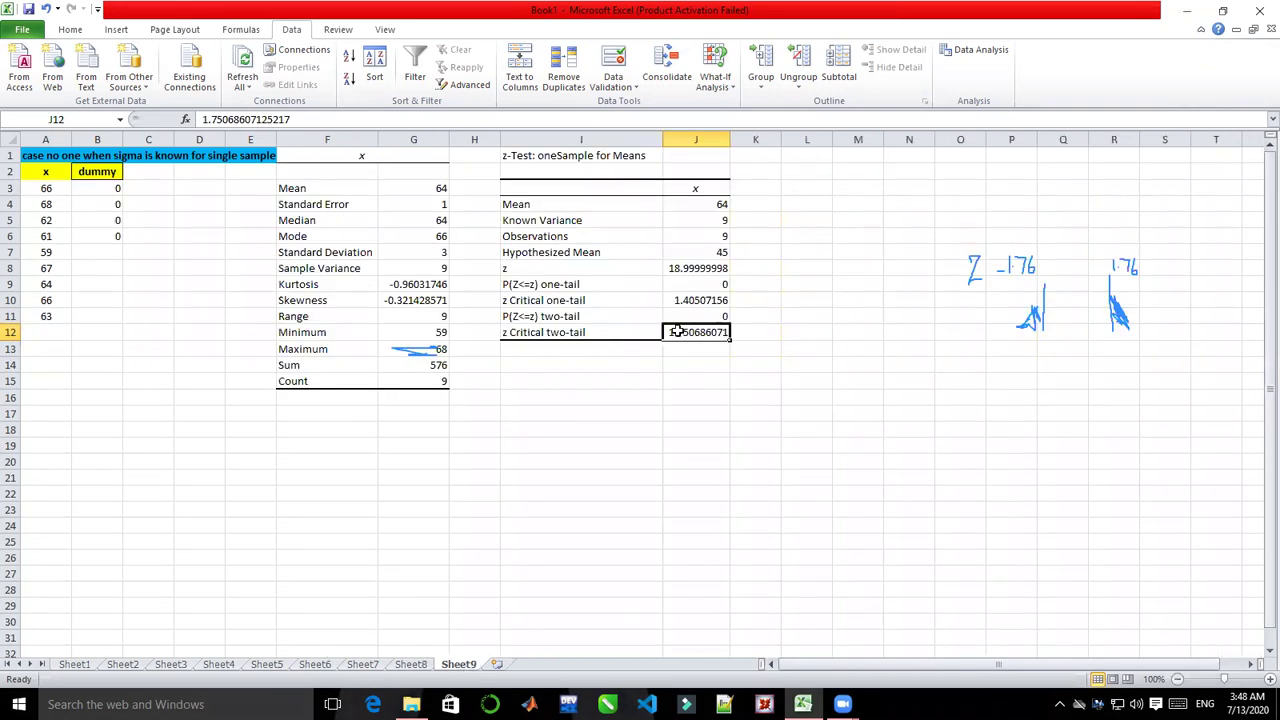
{"action": "key", "text": "ctrl+c"}
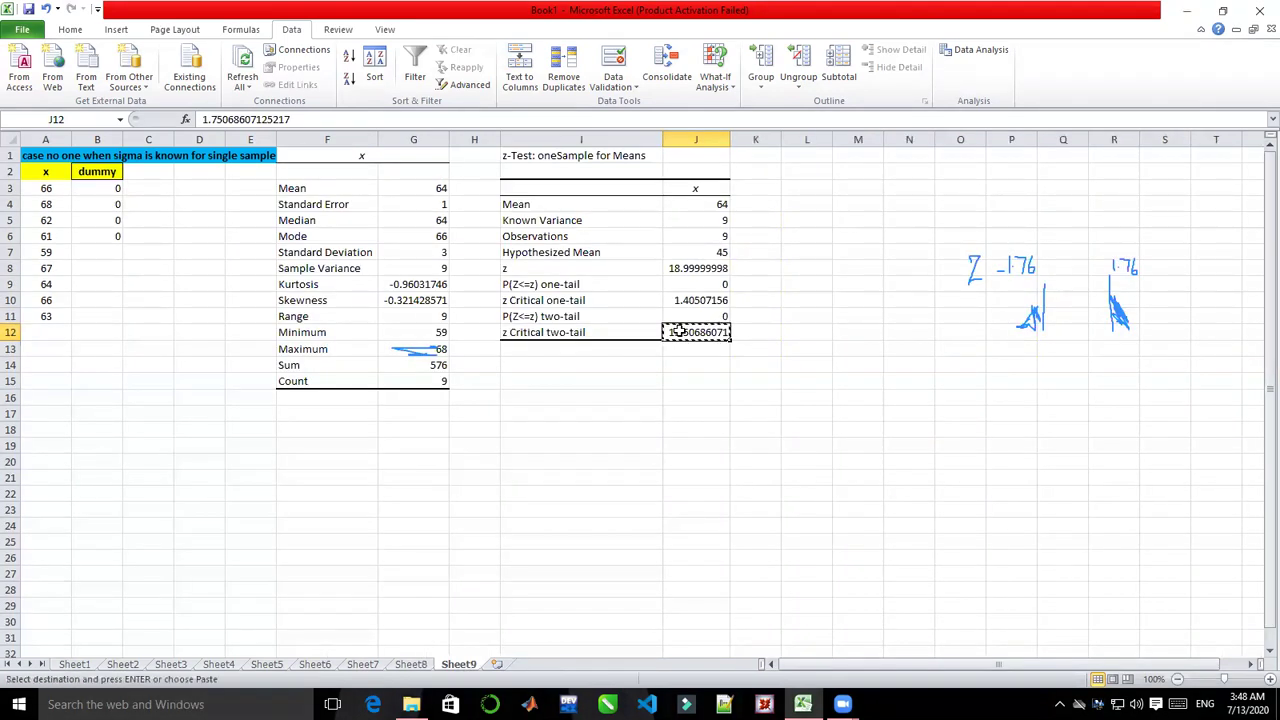
{"action": "left_click", "coordinate": [411, 665]}
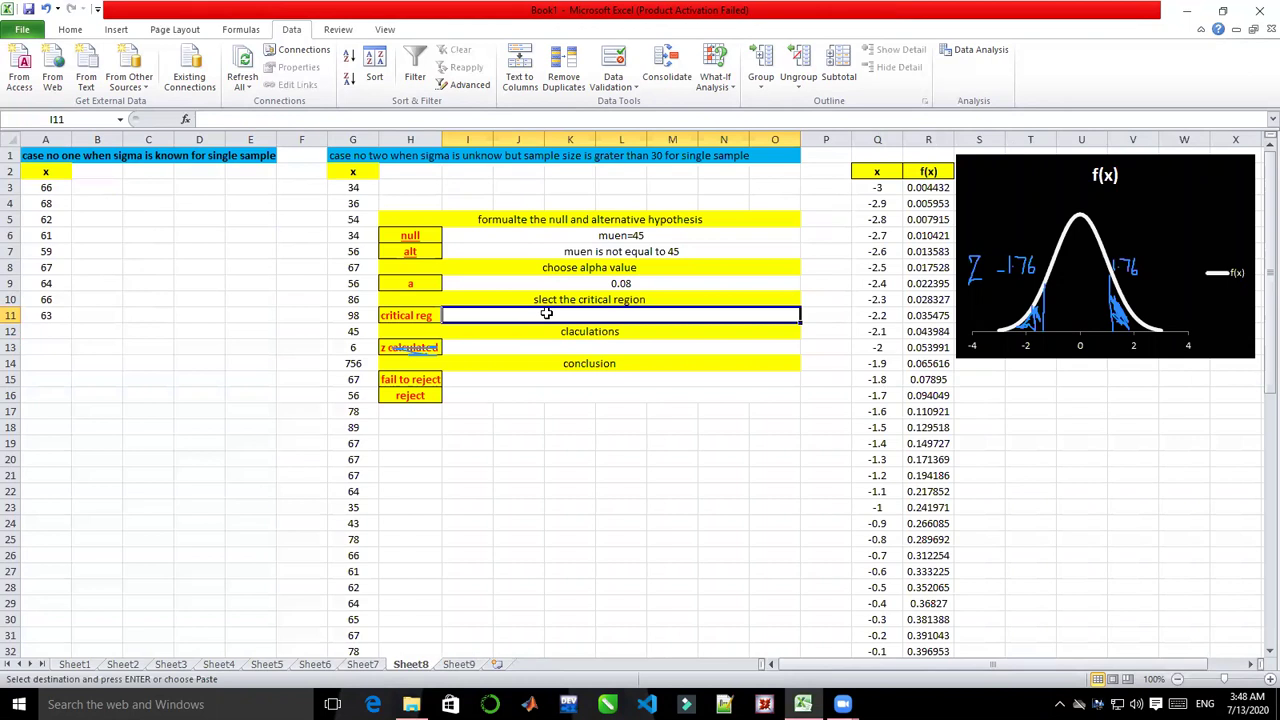
{"action": "key", "text": "ctrl+v"}
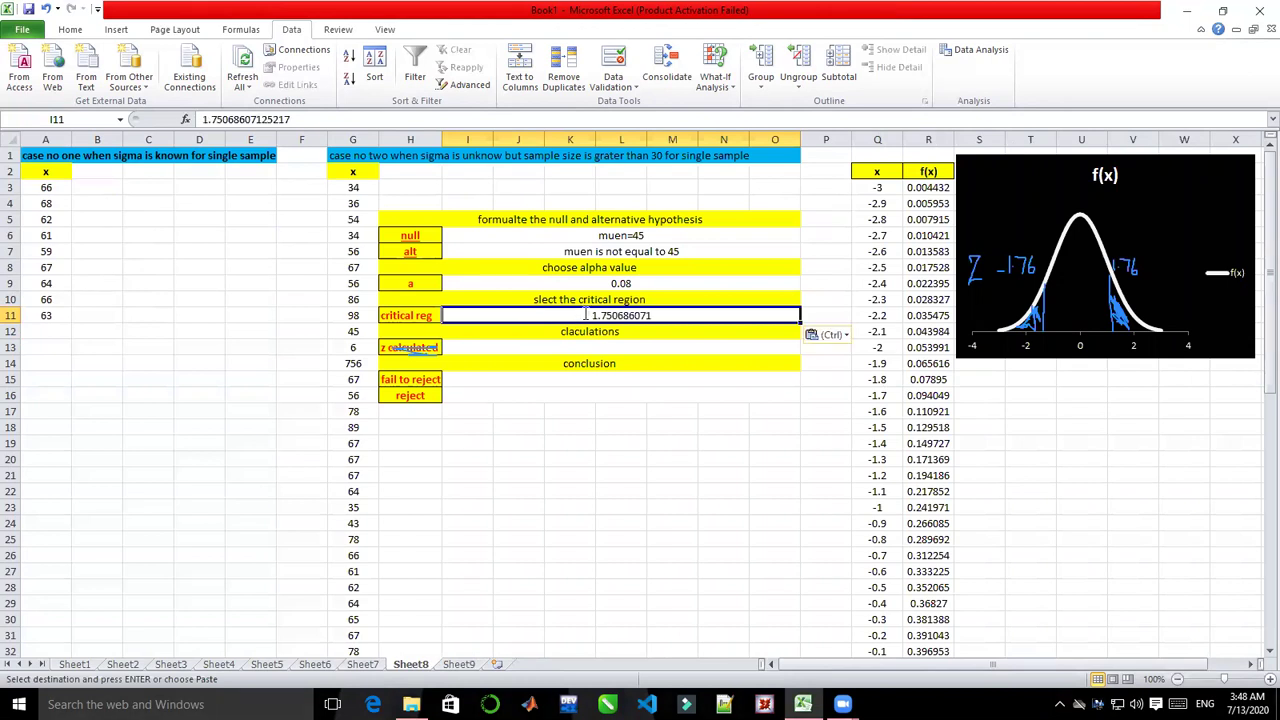
{"action": "double_click", "coordinate": [588, 315]}
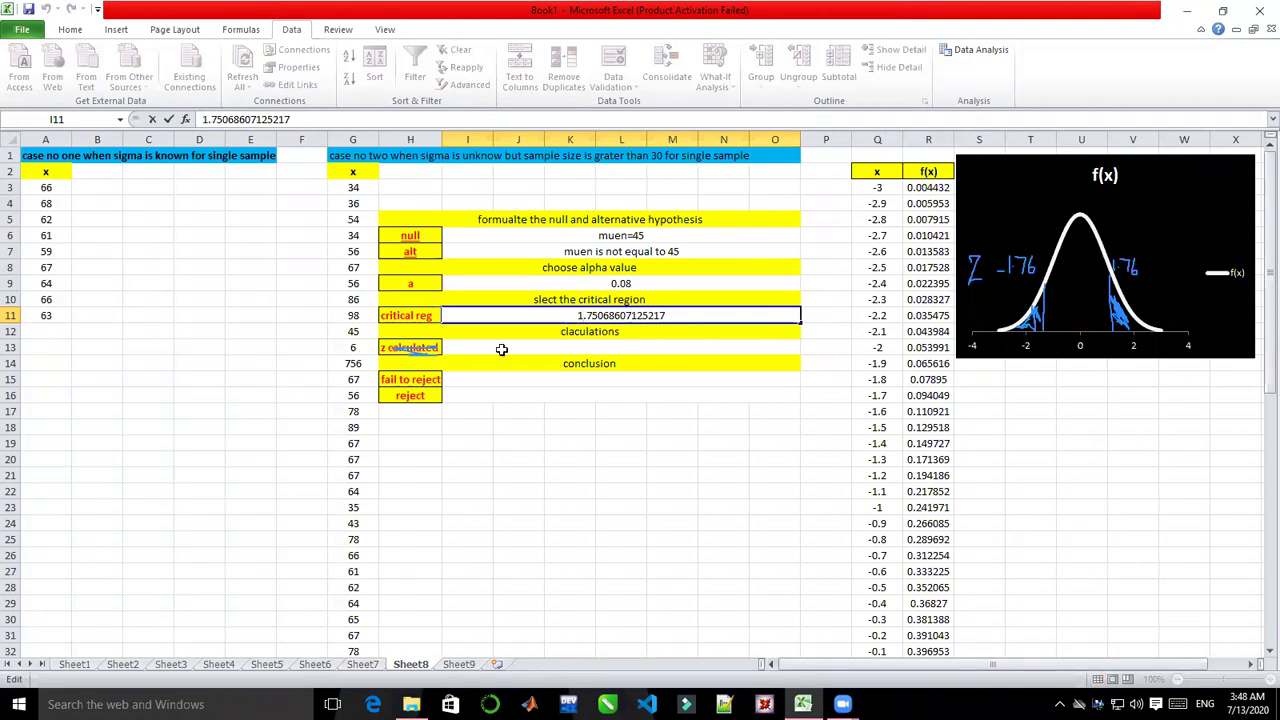
{"action": "left_click", "coordinate": [467, 347]}
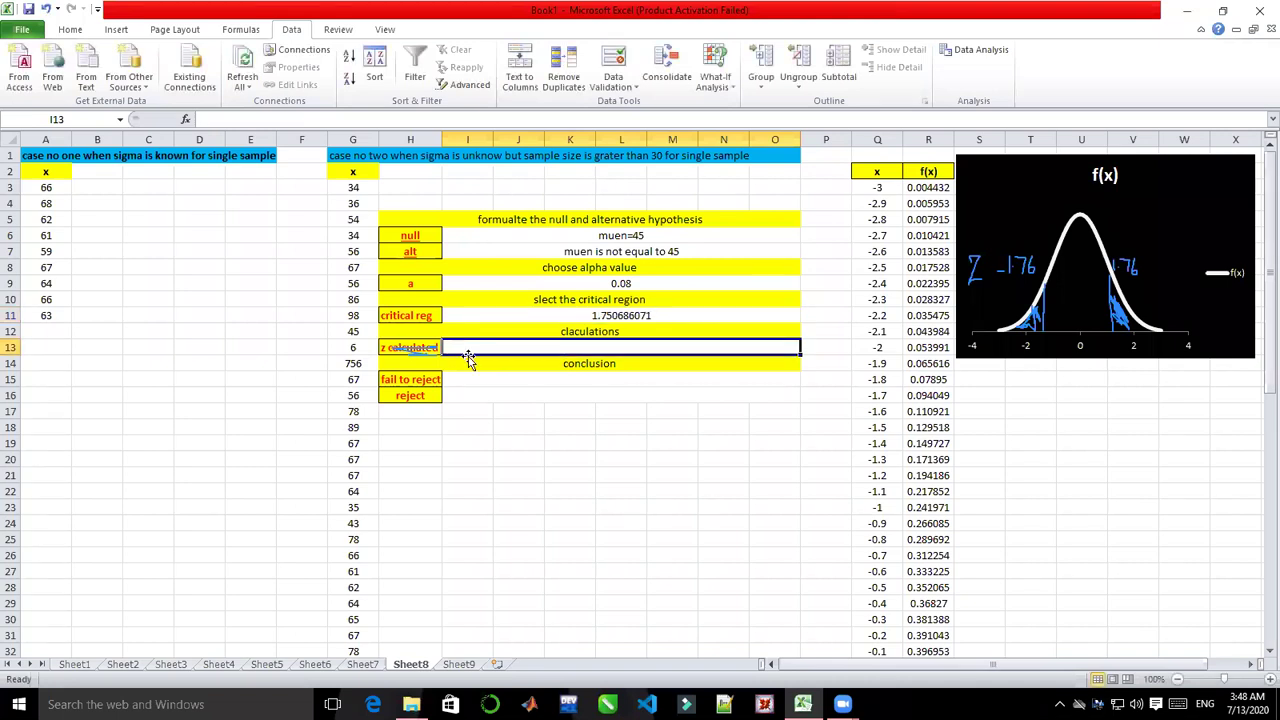
- Look up the z statistic on Sheet9 and enter 18.9888 in the z calculated row on Sheet8
{"action": "left_click", "coordinate": [459, 664]}
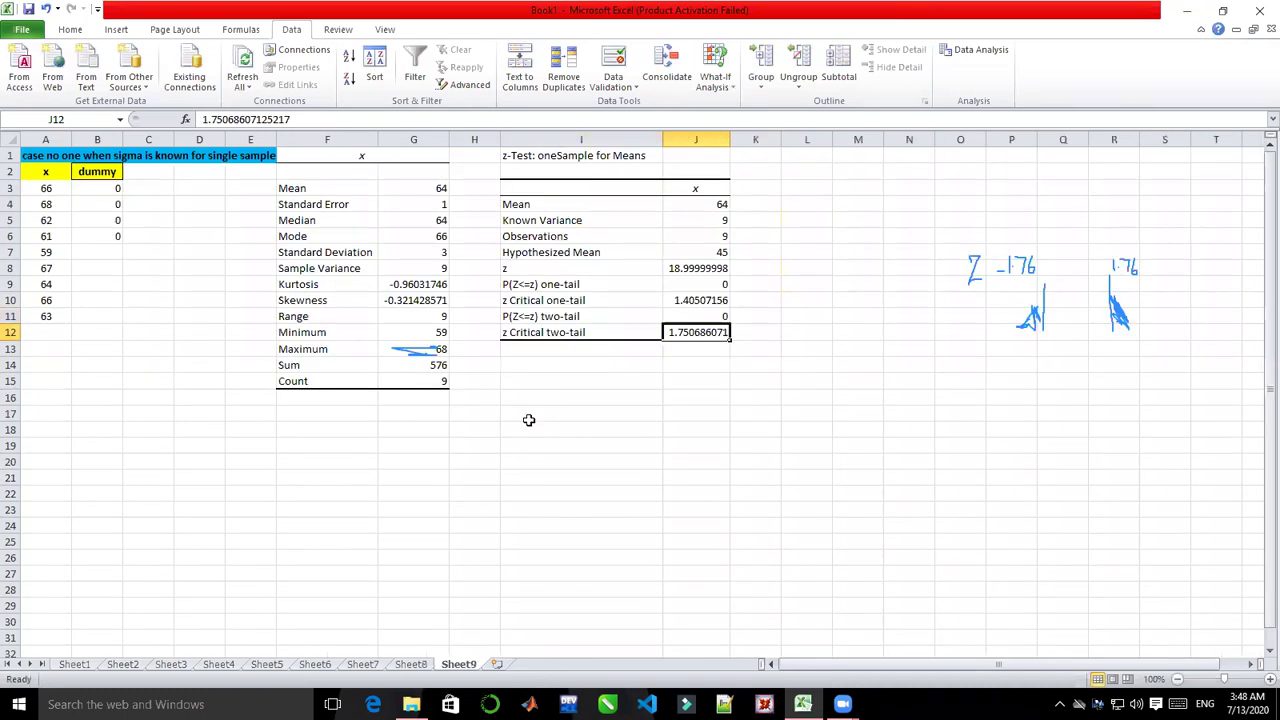
{"action": "left_click", "coordinate": [531, 269]}
{"action": "left_click", "coordinate": [678, 268]}
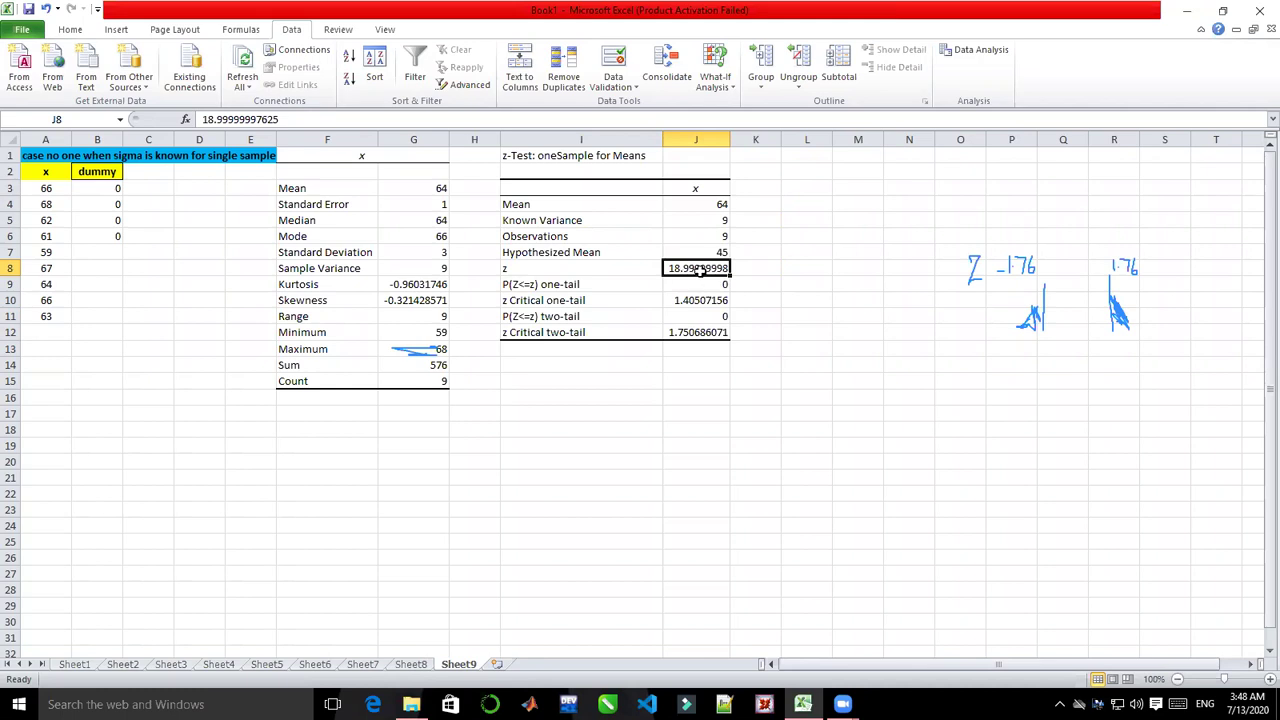
{"action": "left_click", "coordinate": [411, 664]}
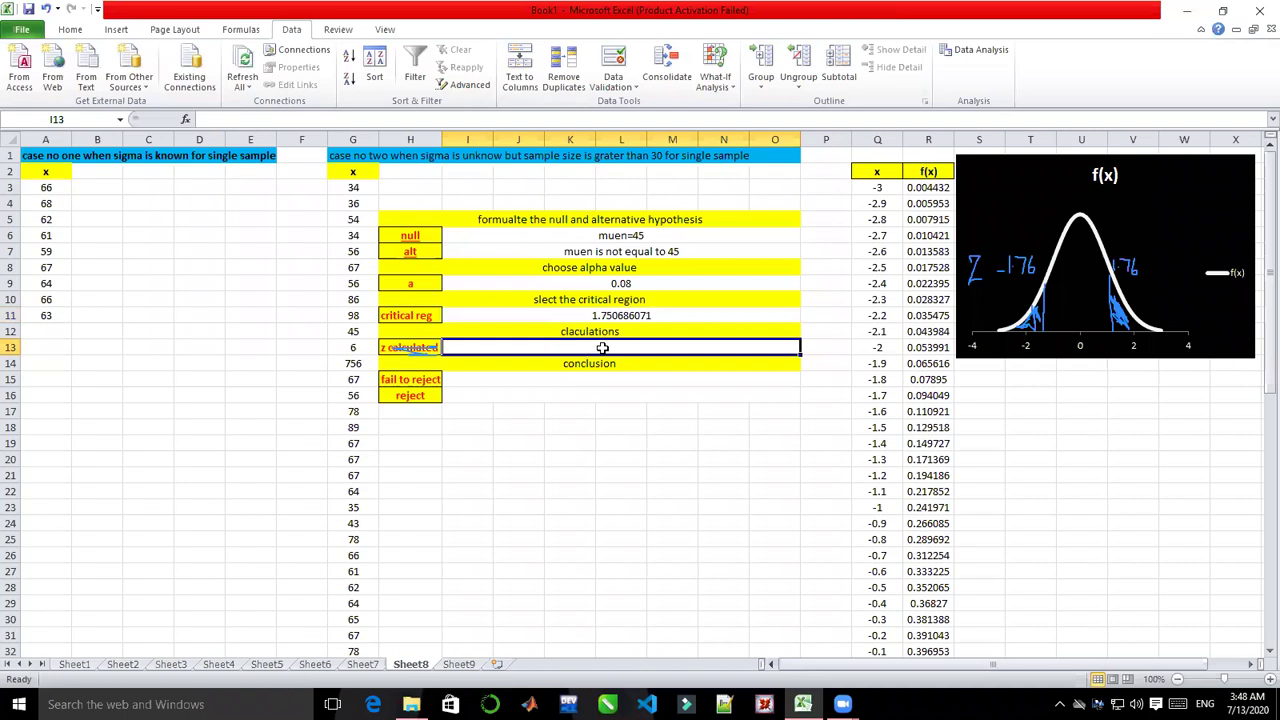
{"action": "type", "text": "18.9888"}
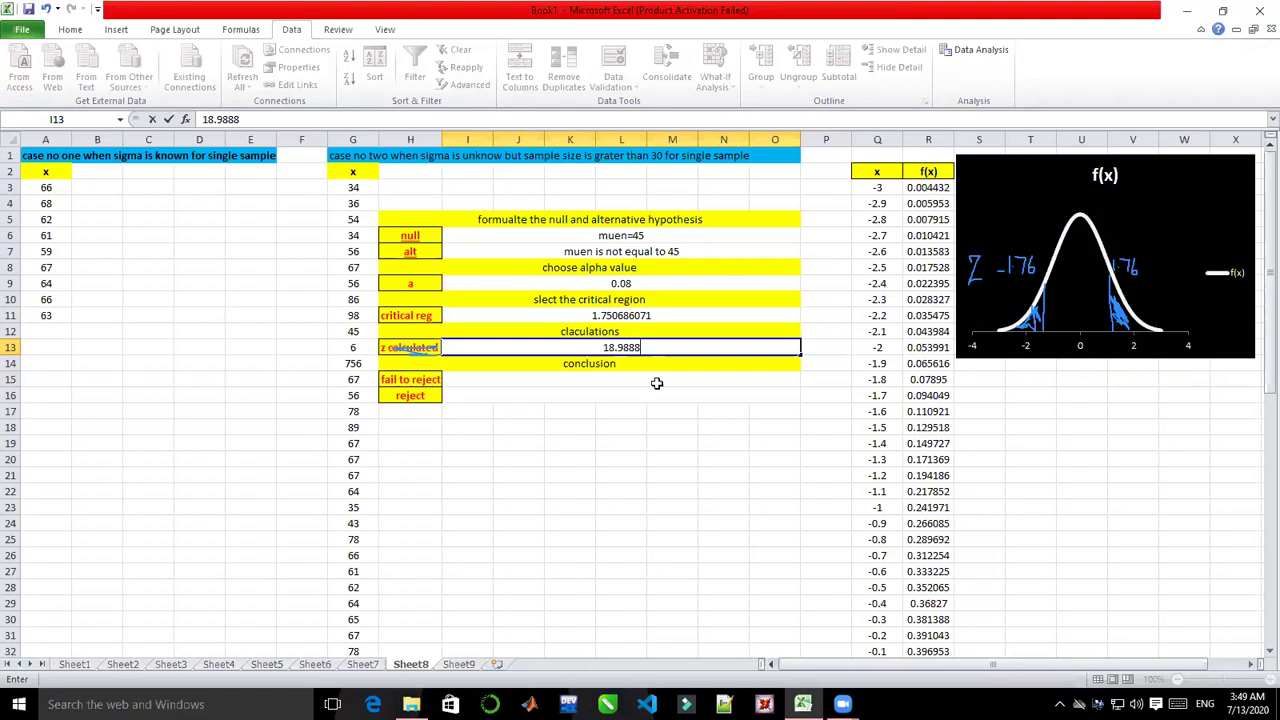
- Enter "yess" in the reject row of the conclusion
{"action": "left_click", "coordinate": [529, 395]}
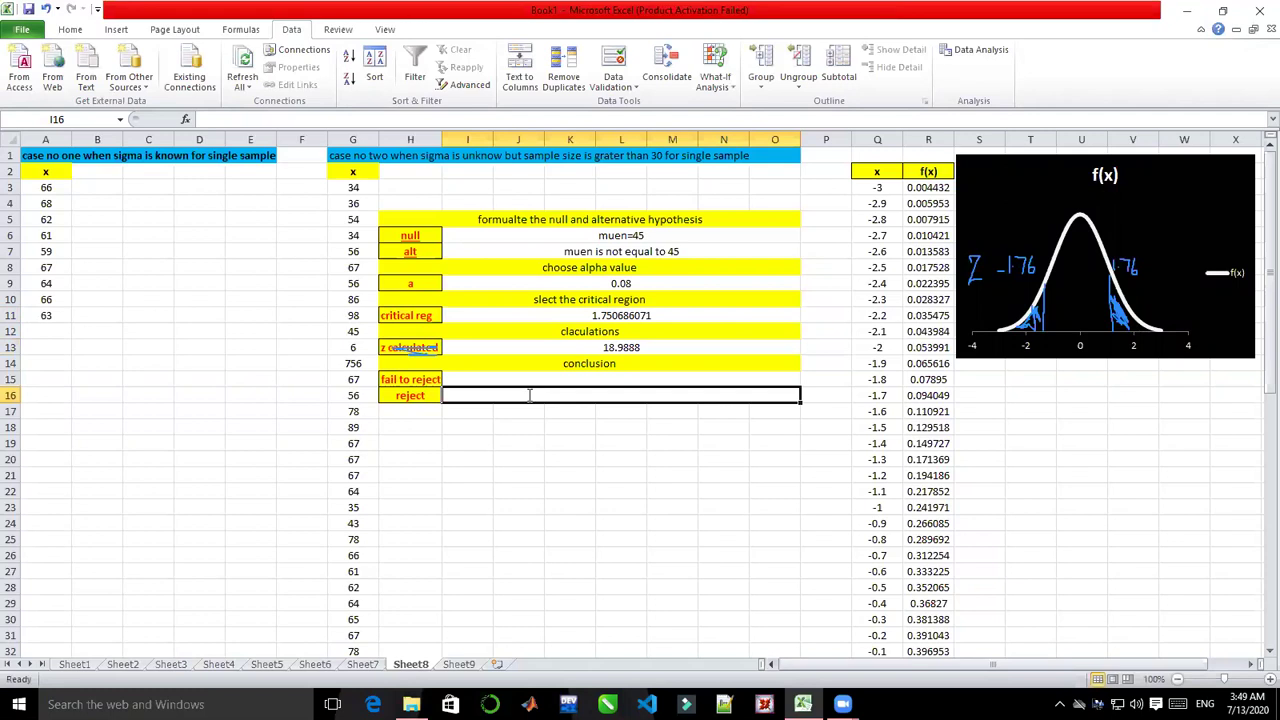
{"action": "type", "text": "yess"}
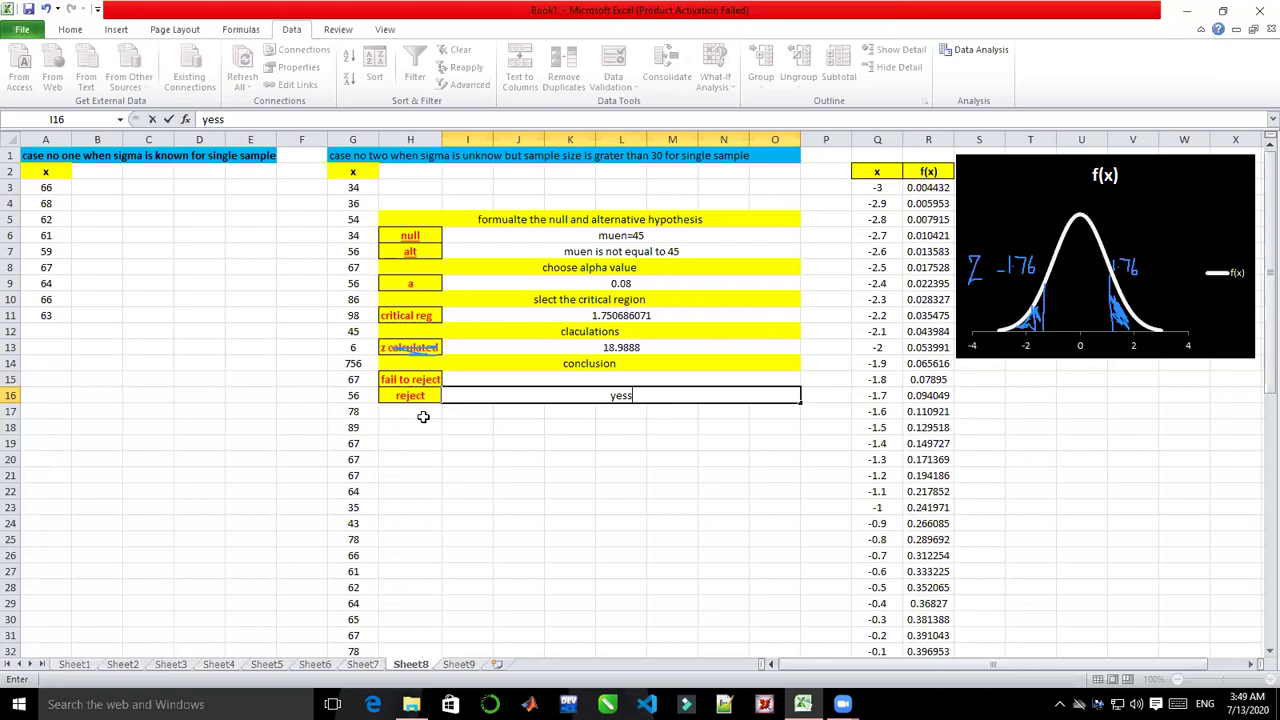
{"action": "left_click", "coordinate": [44, 155]}
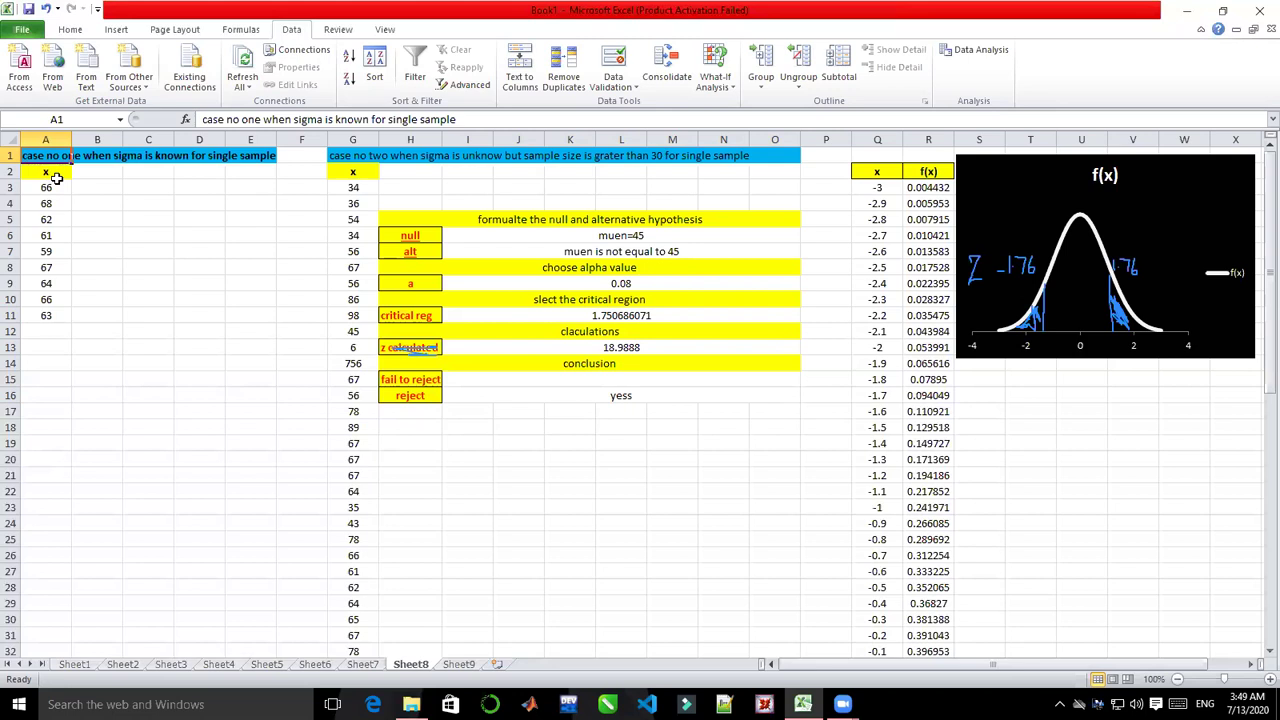
- Copy the case no two heading in G1:O1 of Sheet8 to cell A16 on Sheet9
{"action": "mouse_move", "coordinate": [57, 178]}
{"action": "left_mouse_down"}
{"action": "mouse_move", "coordinate": [45, 200]}
{"action": "mouse_move", "coordinate": [45, 171]}
{"action": "left_mouse_up"}
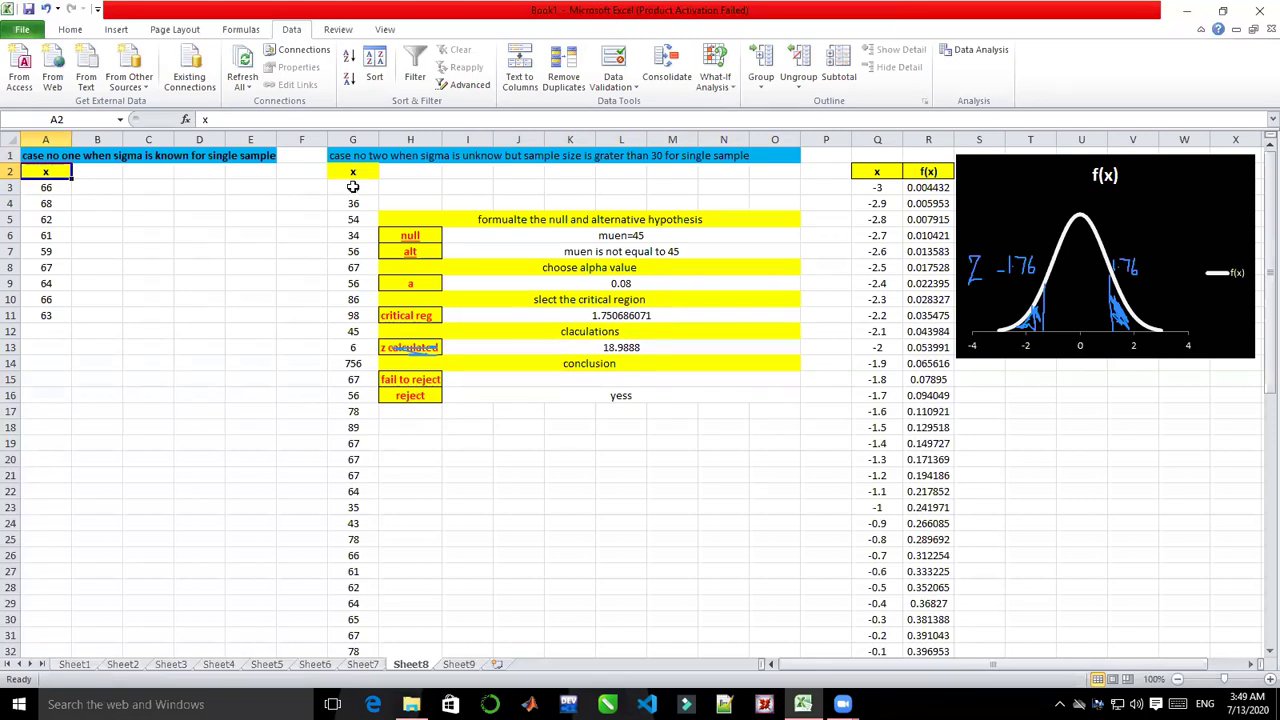
{"action": "left_click", "coordinate": [660, 156]}
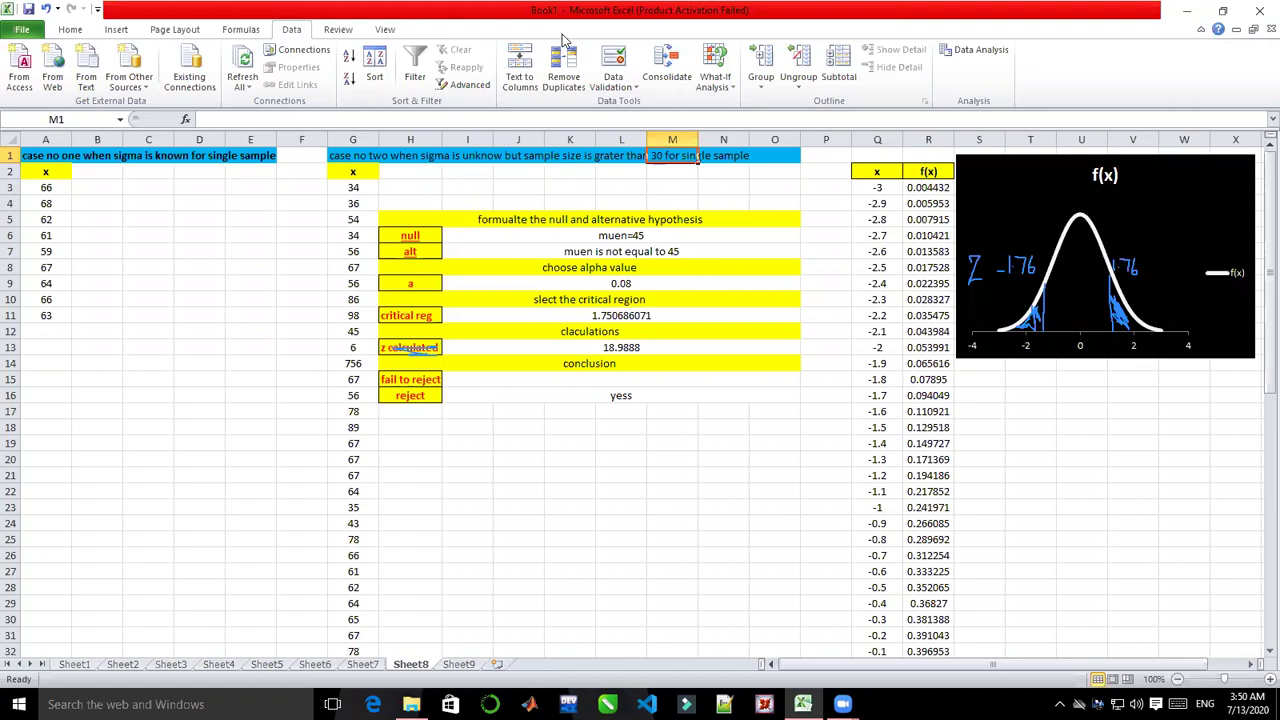
{"action": "left_click", "coordinate": [342, 157]}
{"action": "key", "text": "shift+Right"}
{"action": "key", "text": "shift+Right"}
{"action": "key", "text": "shift+Right"}
{"action": "key", "text": "shift+Right"}
{"action": "key", "text": "shift+Right"}
{"action": "key", "text": "shift+Right"}
{"action": "key", "text": "shift+Right"}
{"action": "key", "text": "shift+Right"}
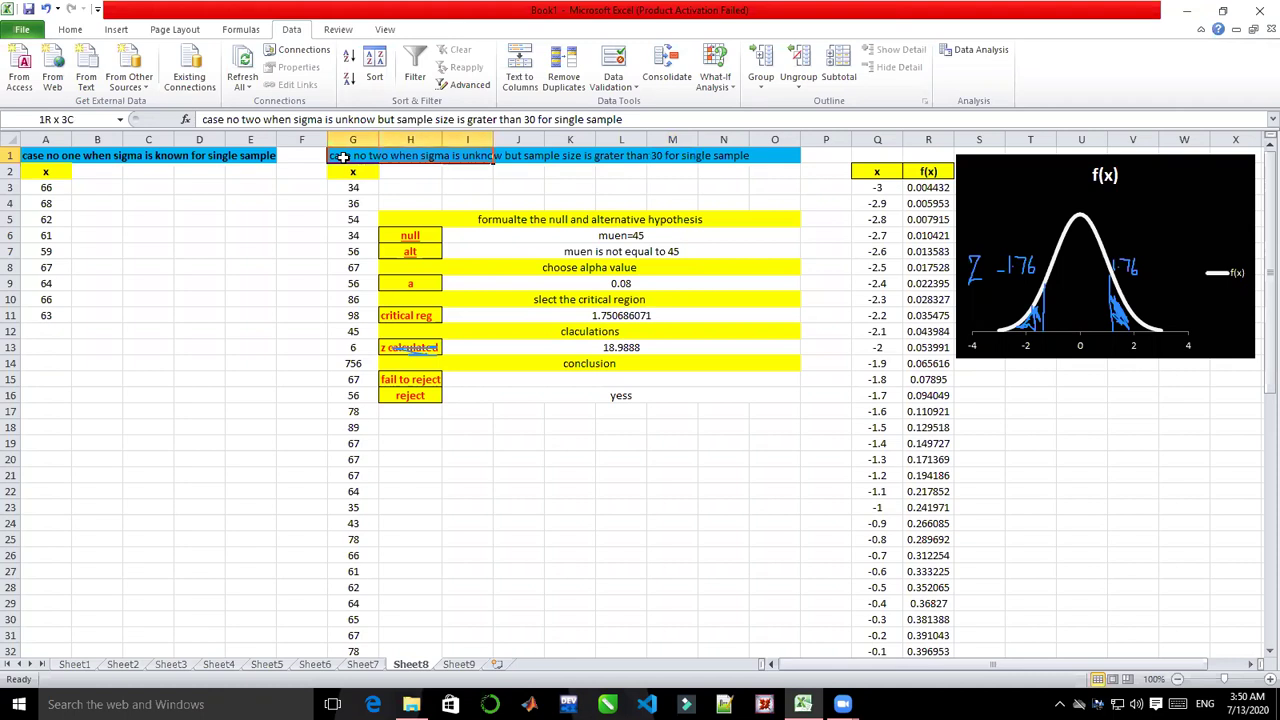
{"action": "key", "text": "ctrl+c"}
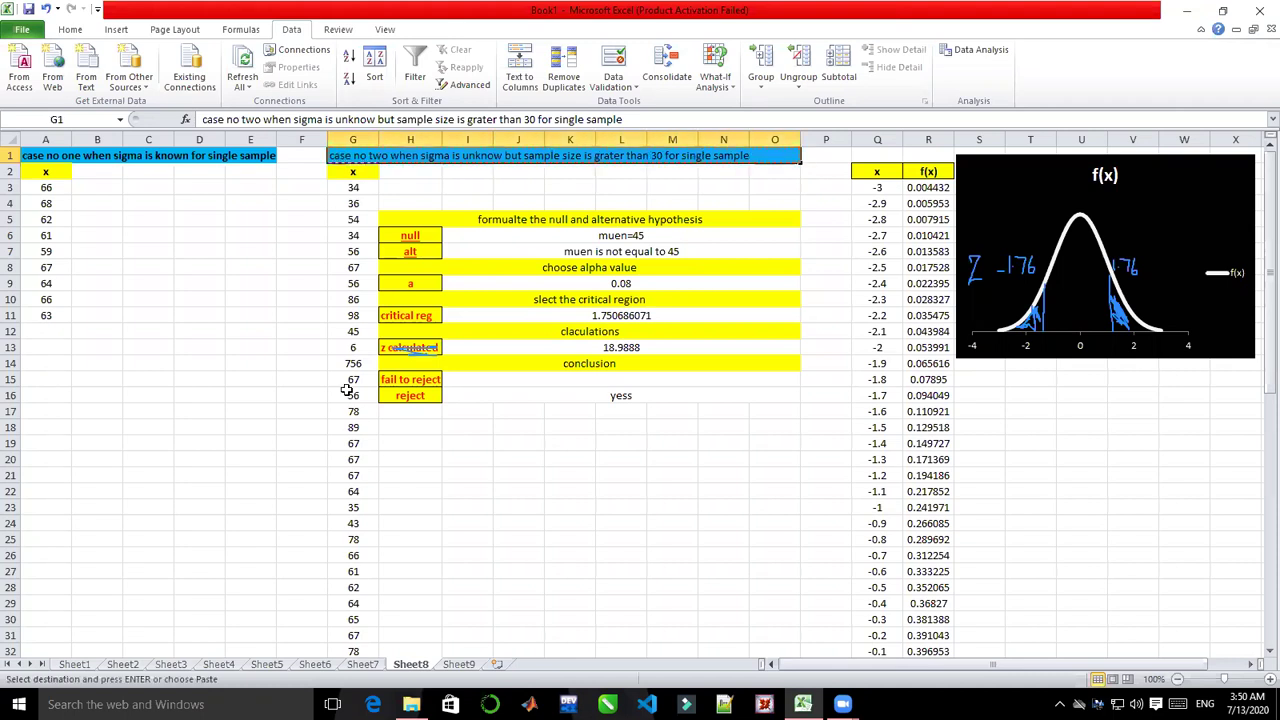
{"action": "left_click", "coordinate": [458, 664]}
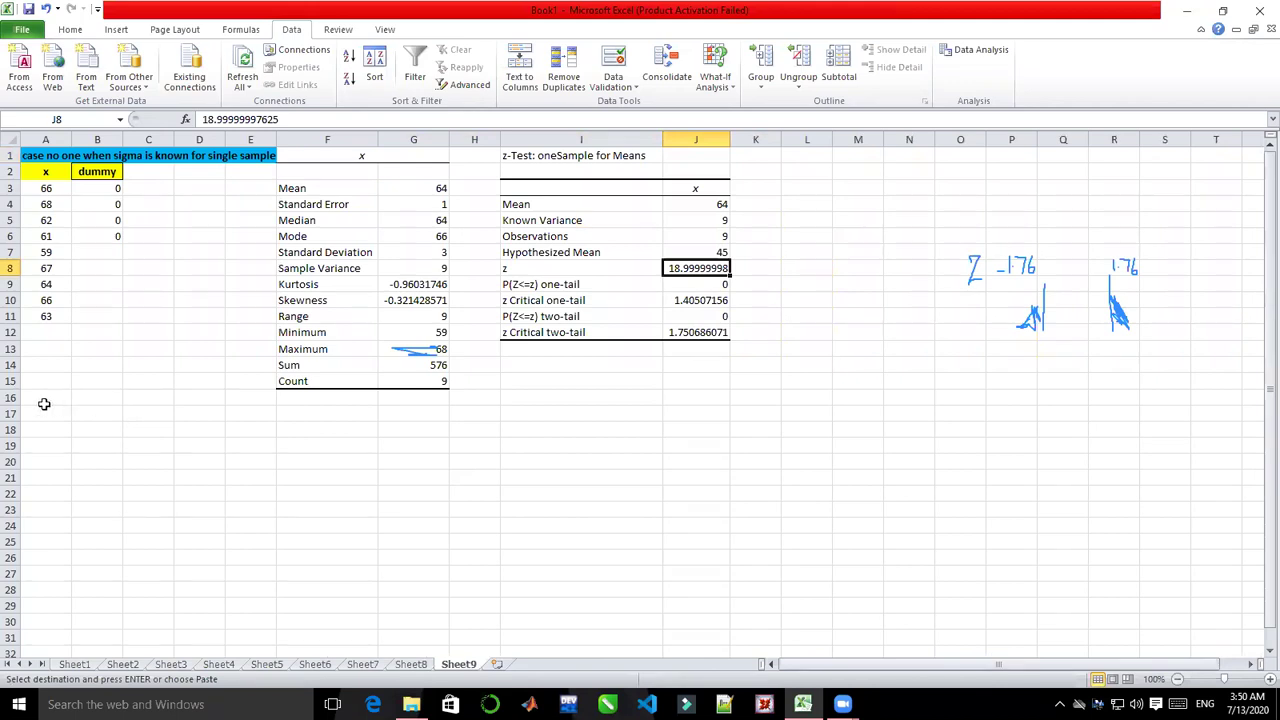
{"action": "left_click", "coordinate": [41, 398]}
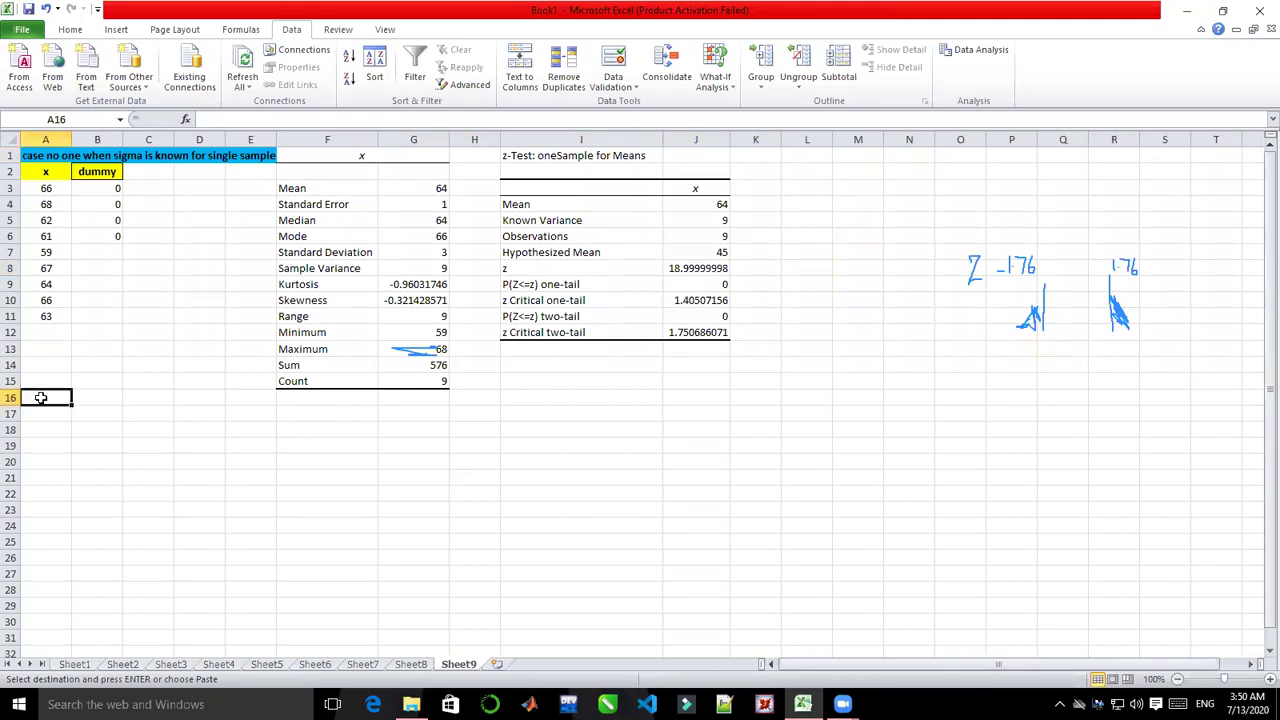
{"action": "key", "text": "ctrl+v"}
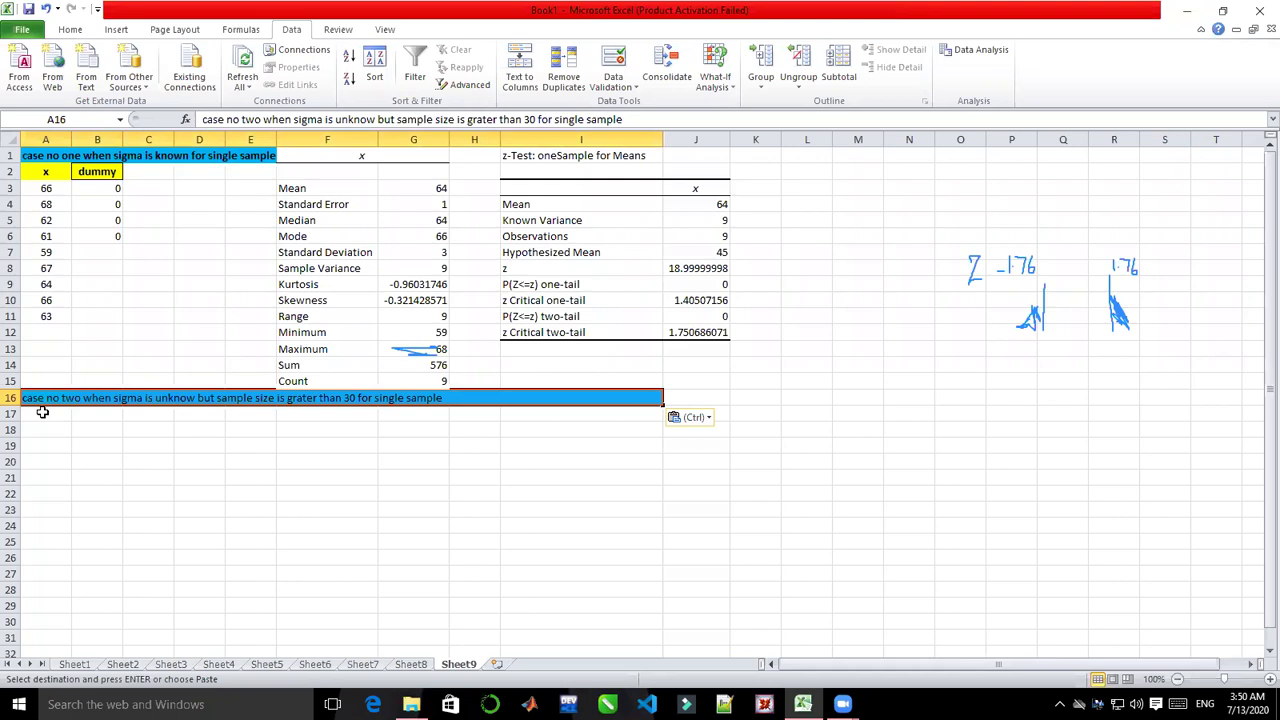
- Copy the case two x column, G2:G32 on Sheet8, to Sheet9 starting at cell A17
{"action": "key", "text": "Down"}
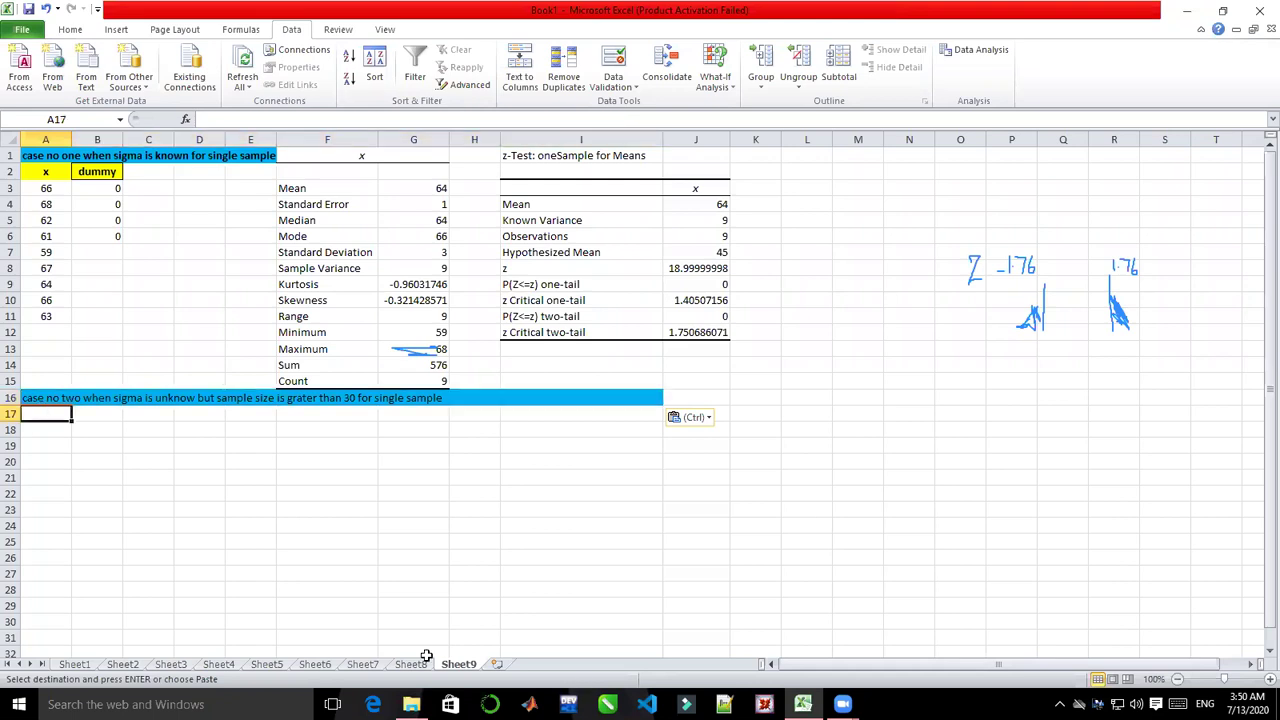
{"action": "key", "text": "ctrl+Page_Up"}
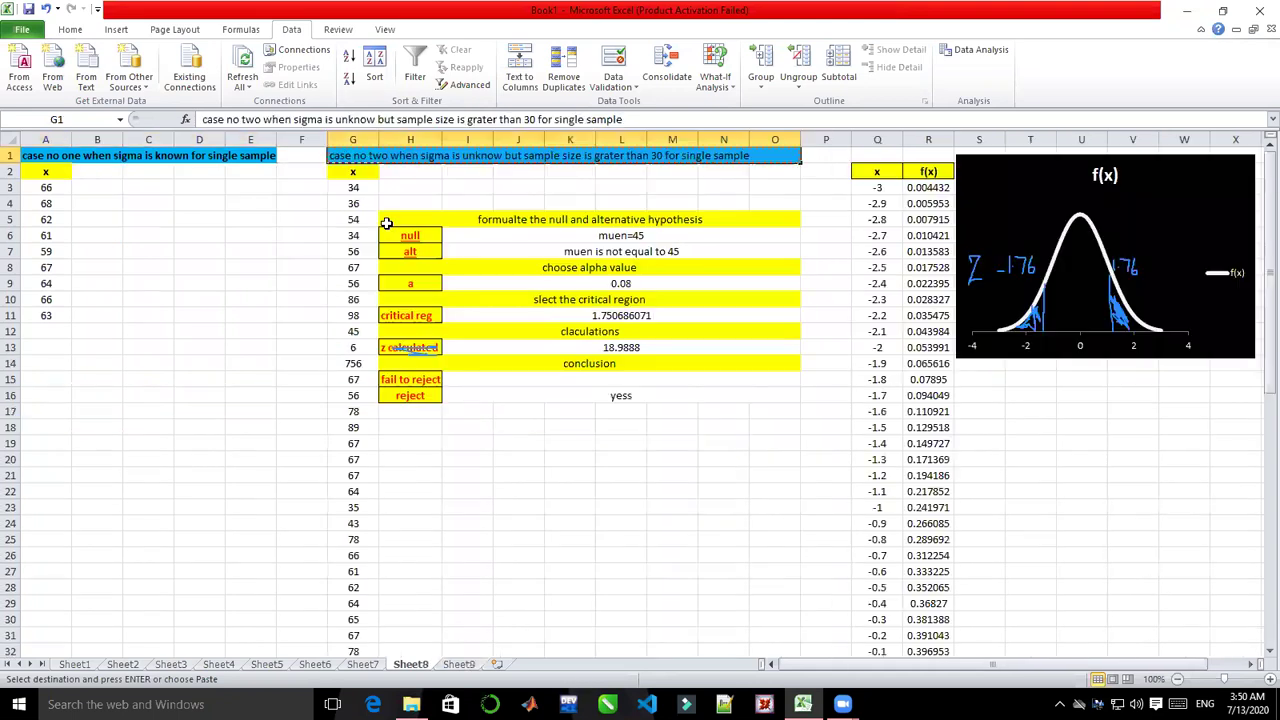
{"action": "left_click", "coordinate": [353, 180]}
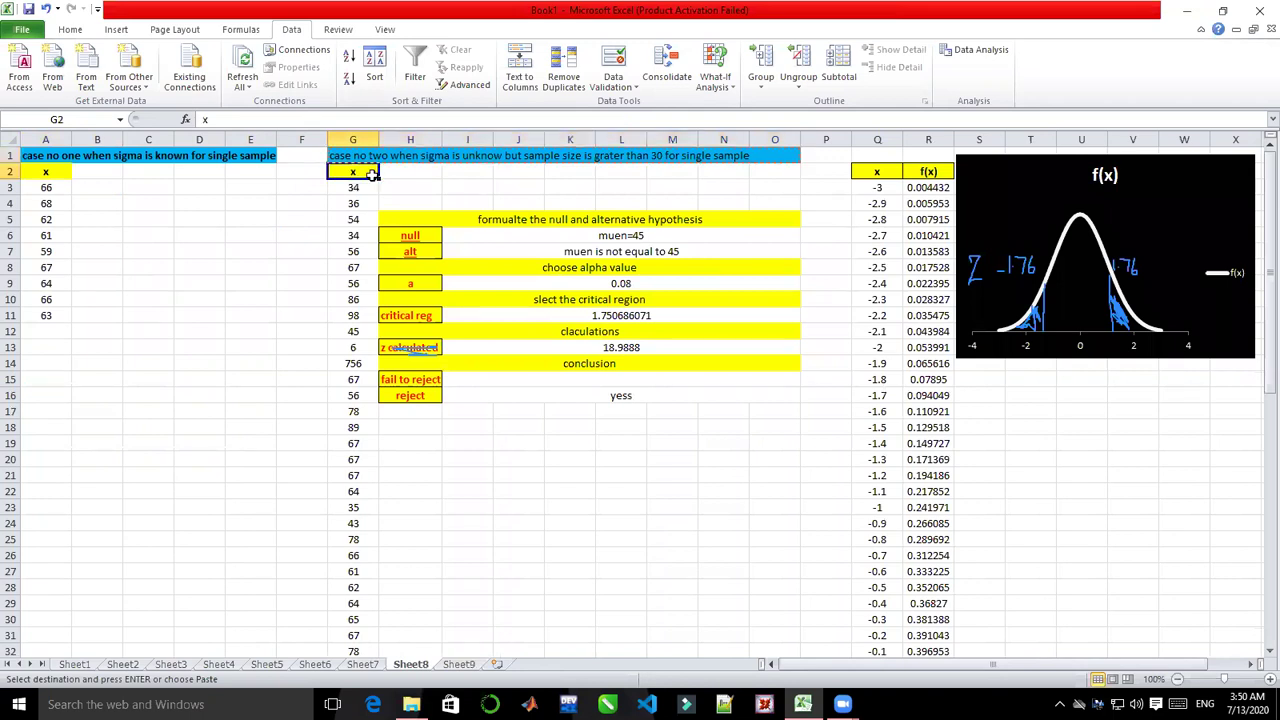
{"action": "key", "text": "ctrl+Down"}
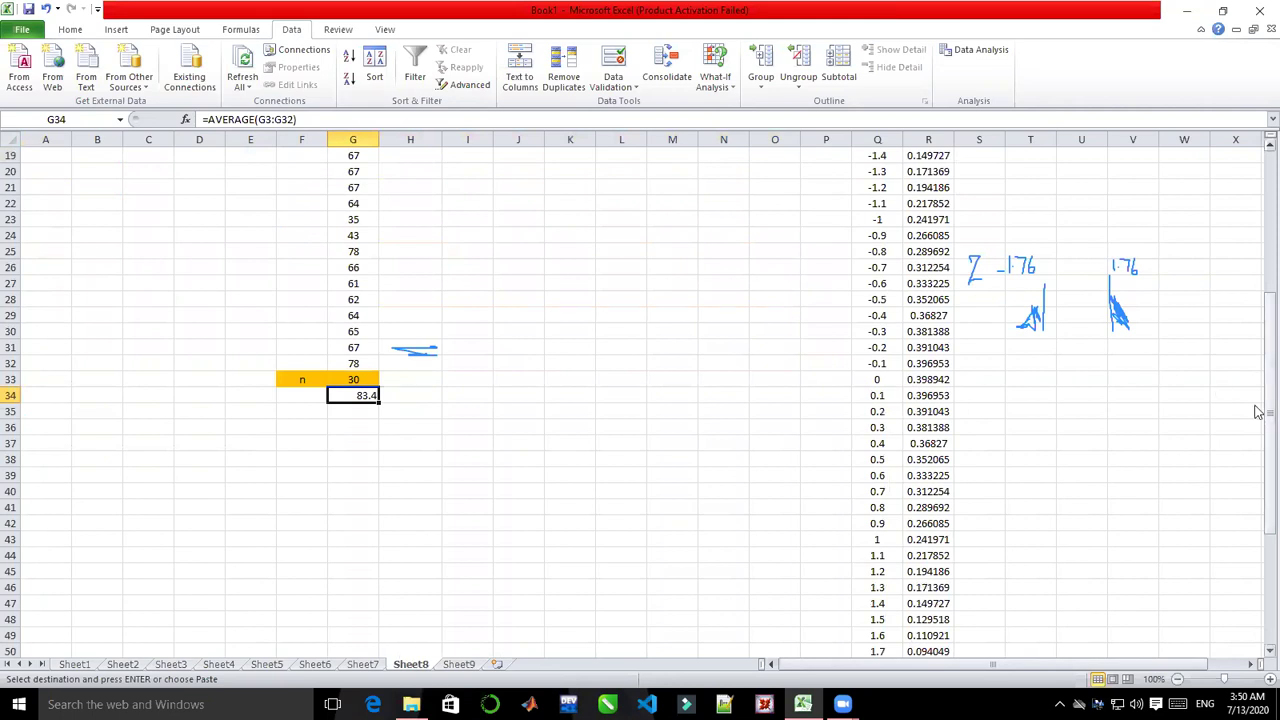
{"action": "scroll", "coordinate": [811, 144], "scroll_direction": "up", "scroll_amount": 6}
{"action": "double_click", "coordinate": [390, 174]}
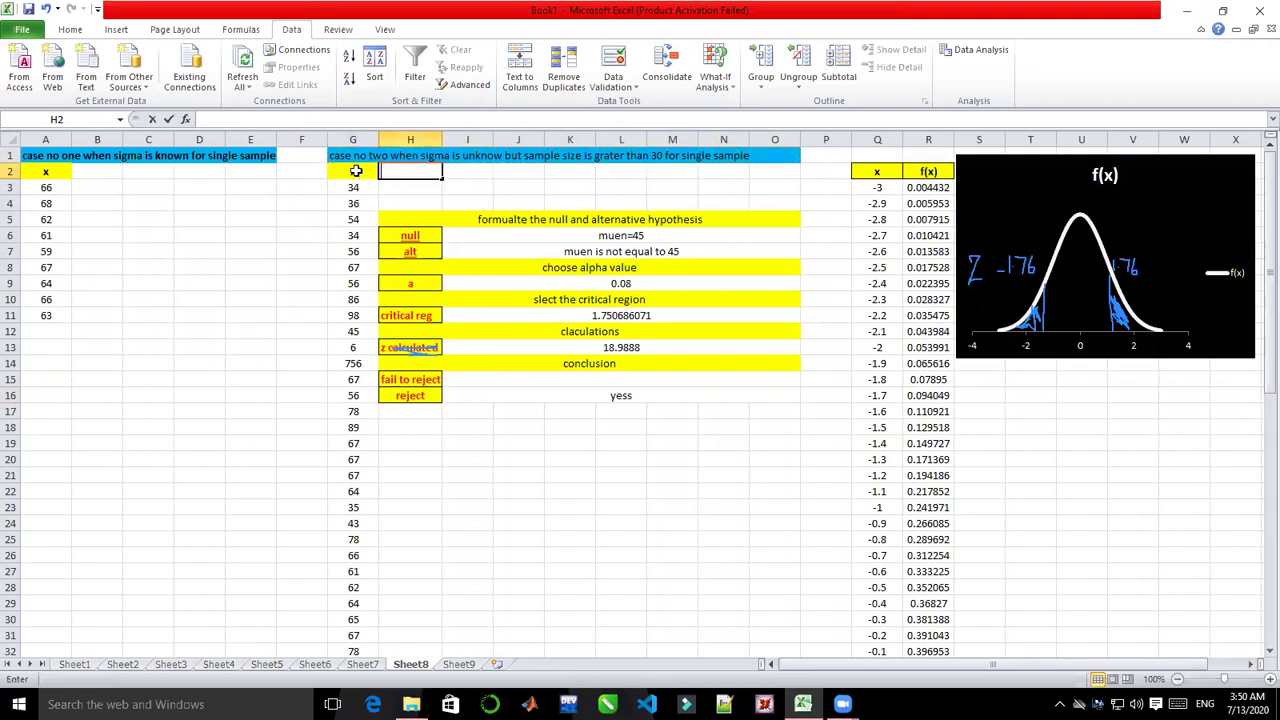
{"action": "left_click", "coordinate": [355, 171]}
{"action": "left_click_drag", "start_coordinate": [355, 171], "coordinate": [355, 512]}
{"action": "key", "text": "ctrl+c"}
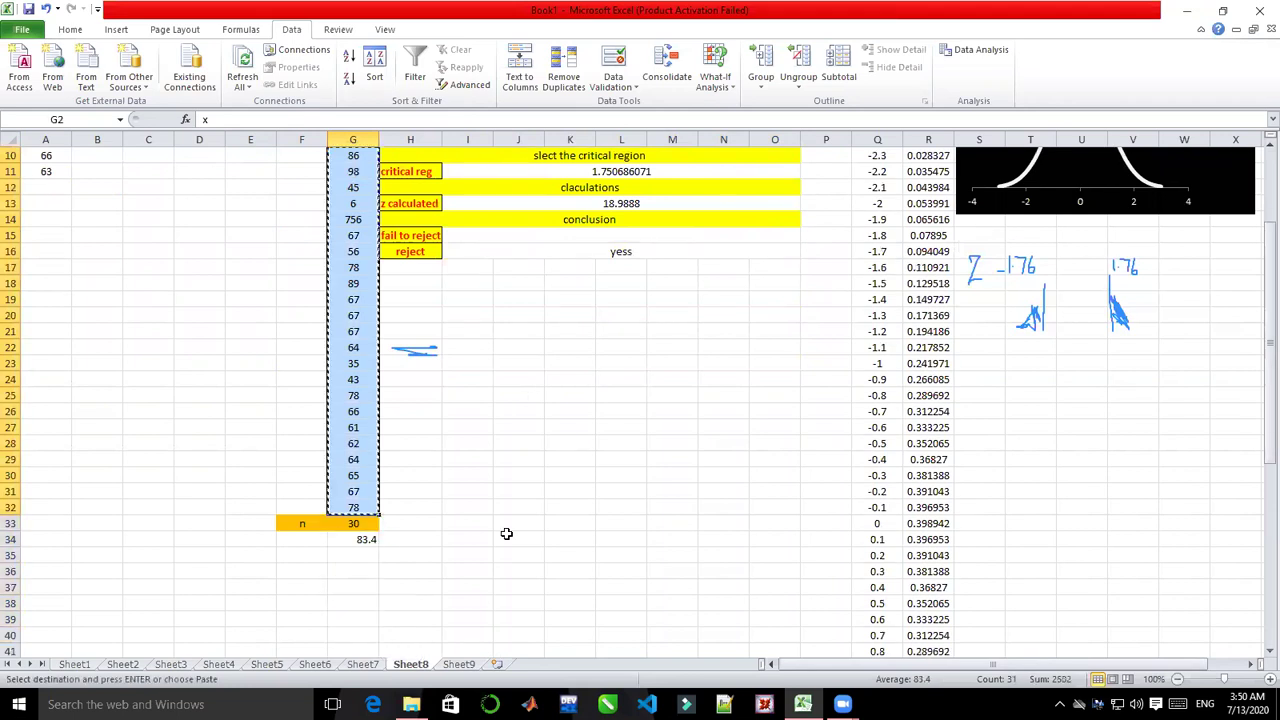
{"action": "left_click", "coordinate": [459, 664]}
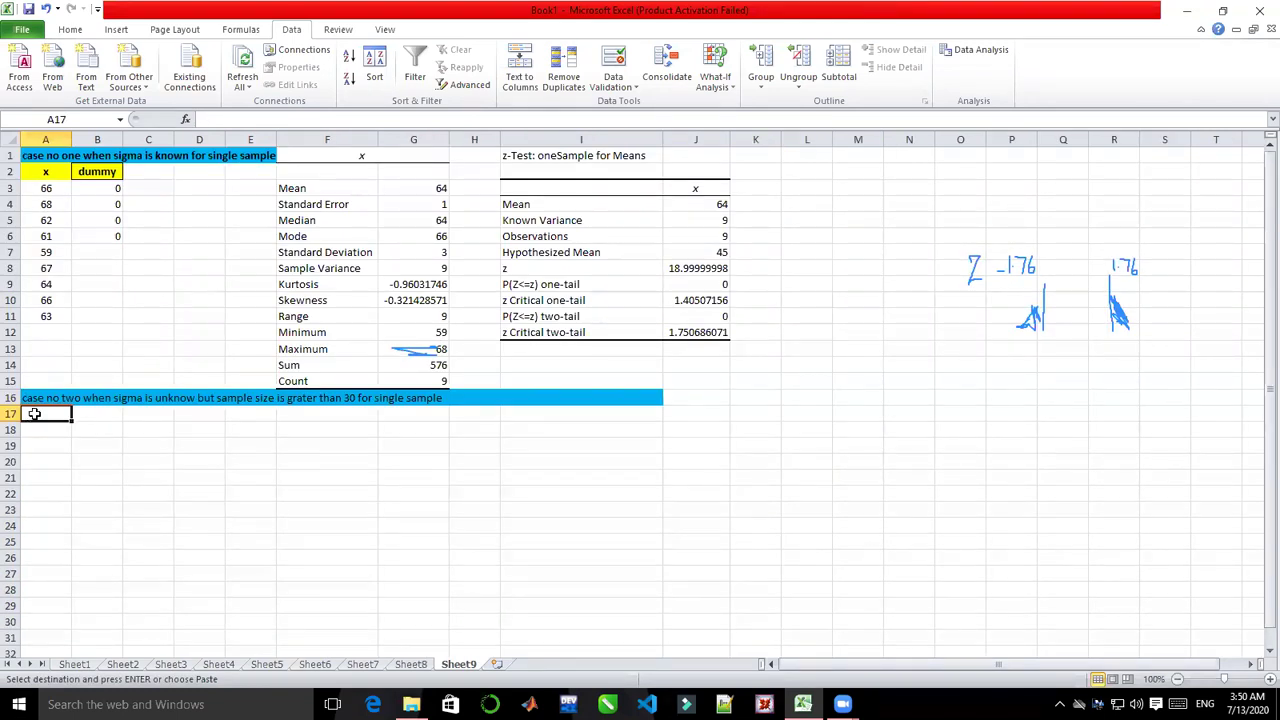
{"action": "key", "text": "ctrl+v"}
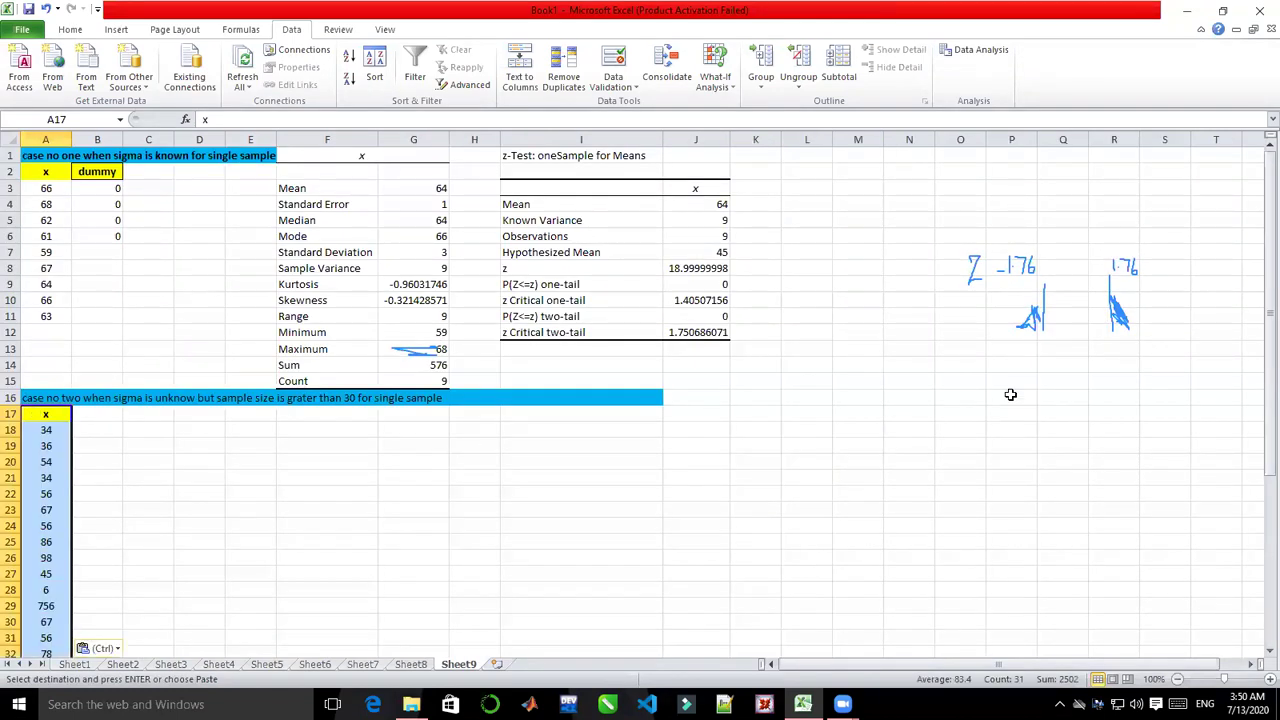
- Count the case two x values in A18:A47 on Sheet9 with a COUNT formula in cell A48
{"action": "left_click_drag", "start_coordinate": [1258, 386], "coordinate": [1257, 624]}
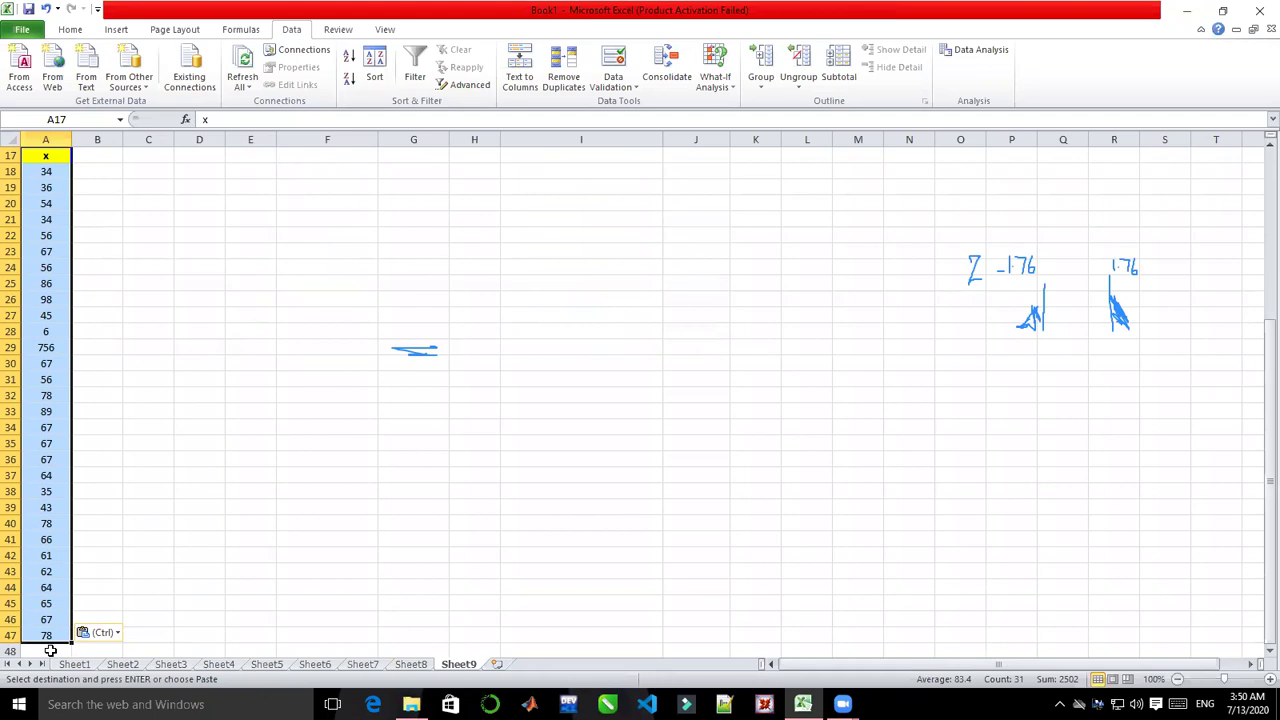
{"action": "left_click", "coordinate": [50, 651]}
{"action": "type", "text": "="}
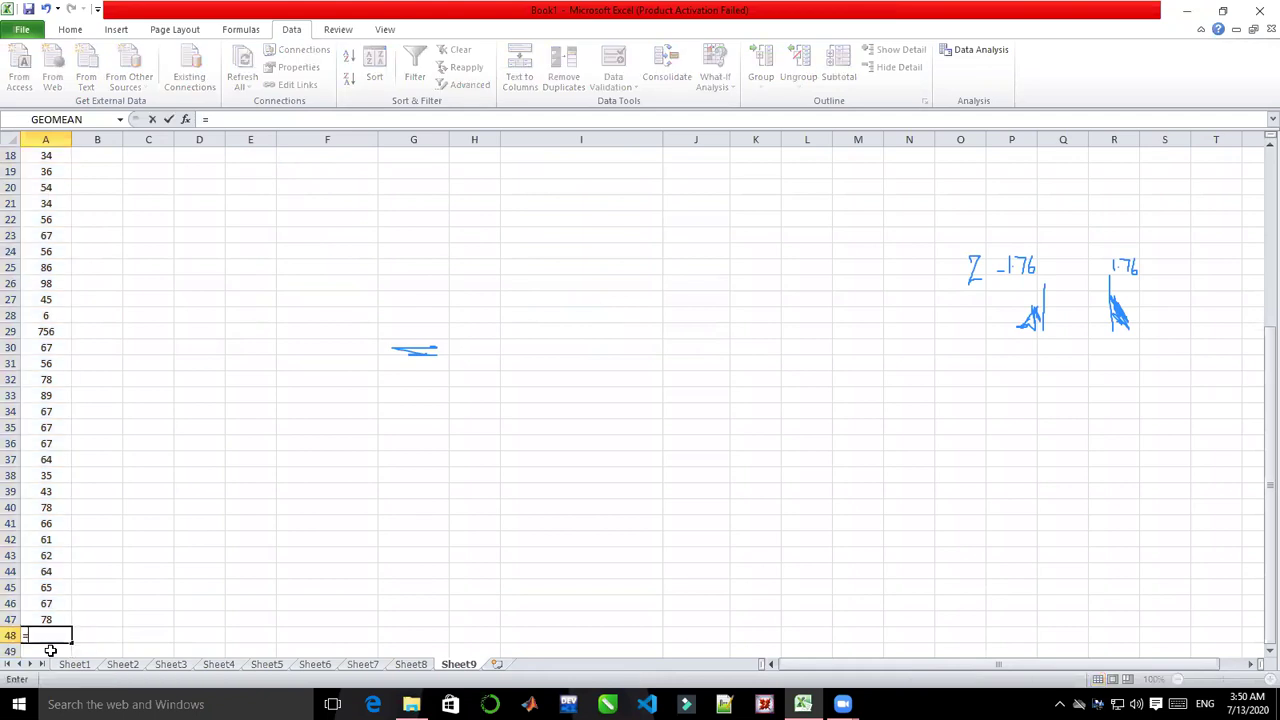
{"action": "type", "text": "COUNT"}
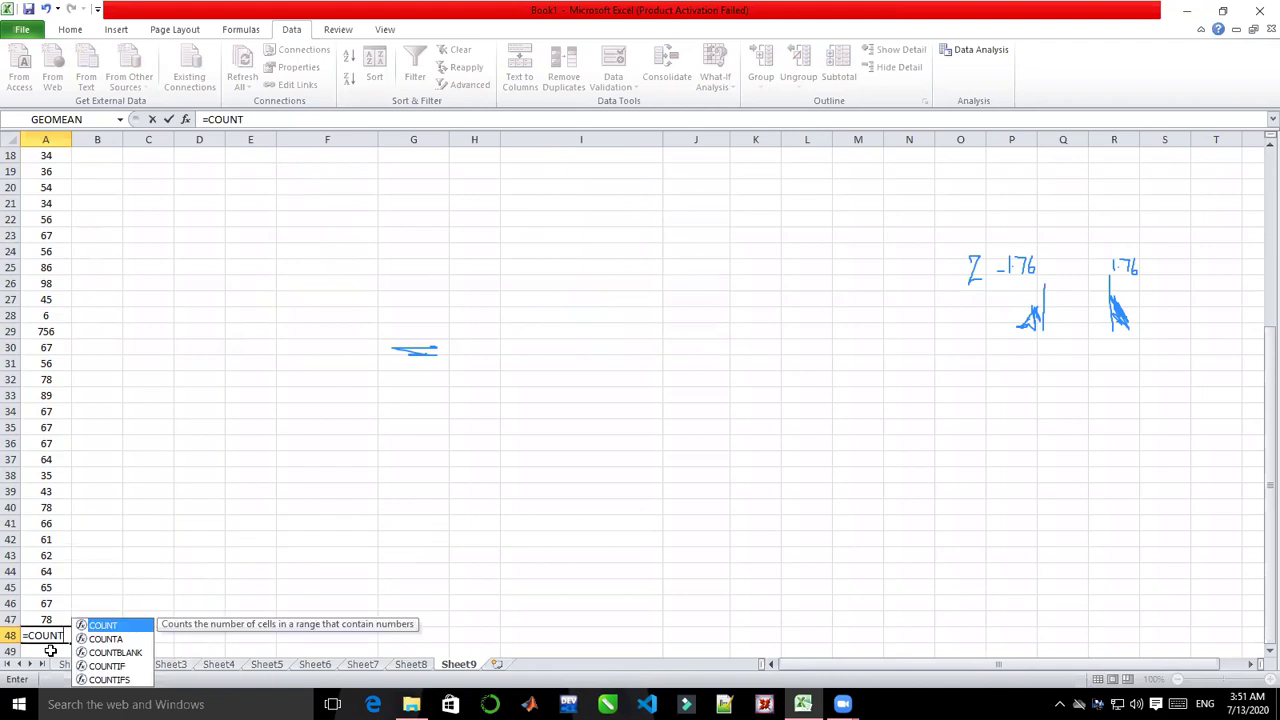
{"action": "type", "text": "("}
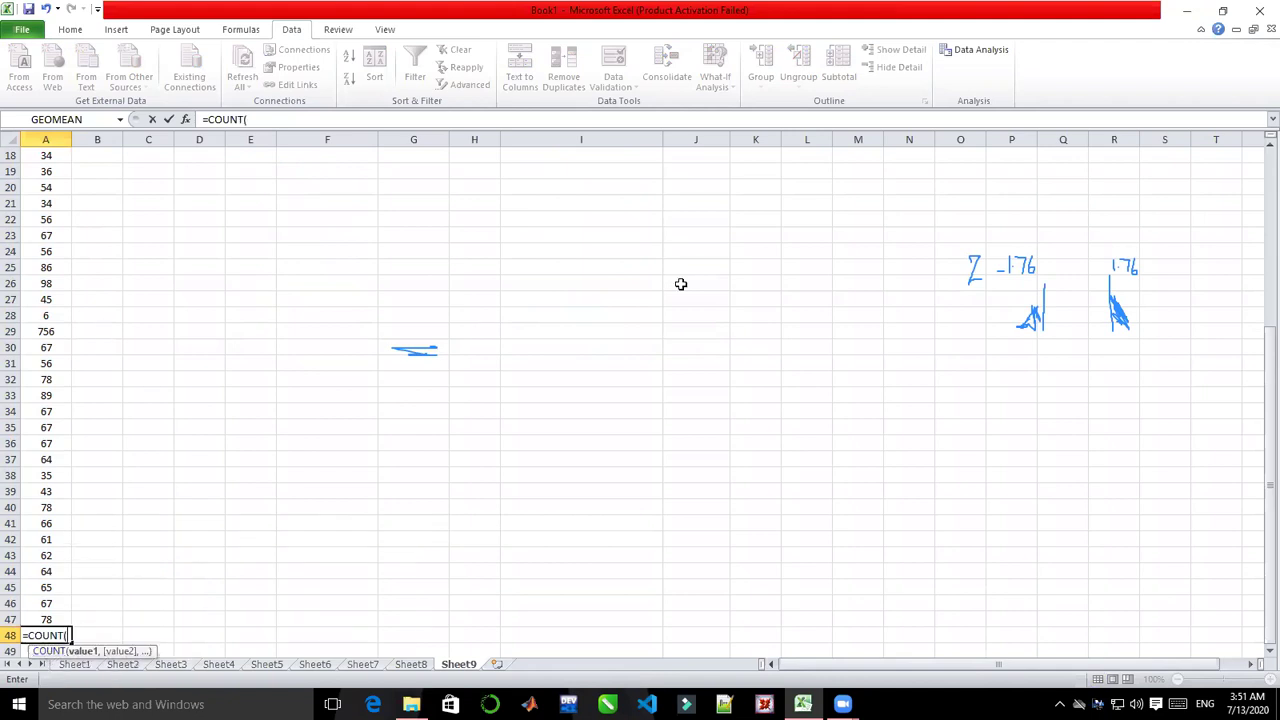
{"action": "left_click_drag", "start_coordinate": [1258, 383], "coordinate": [1256, 322]}
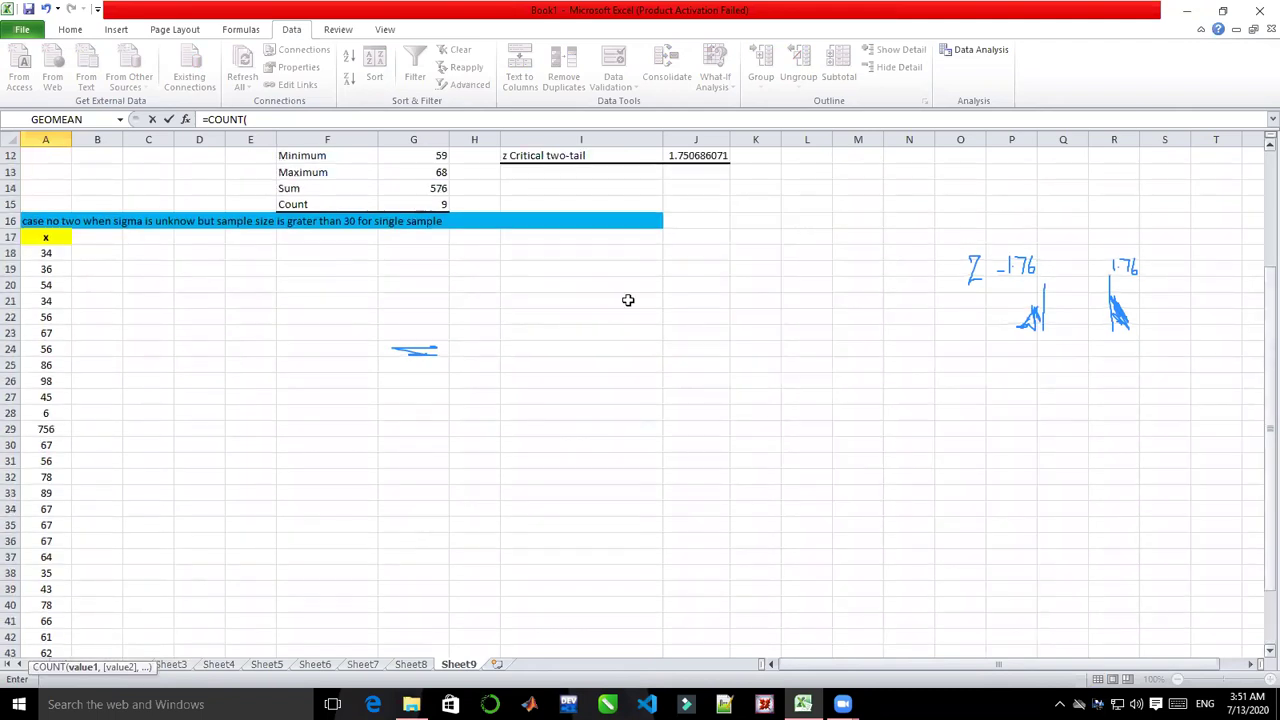
{"action": "left_click", "coordinate": [48, 253]}
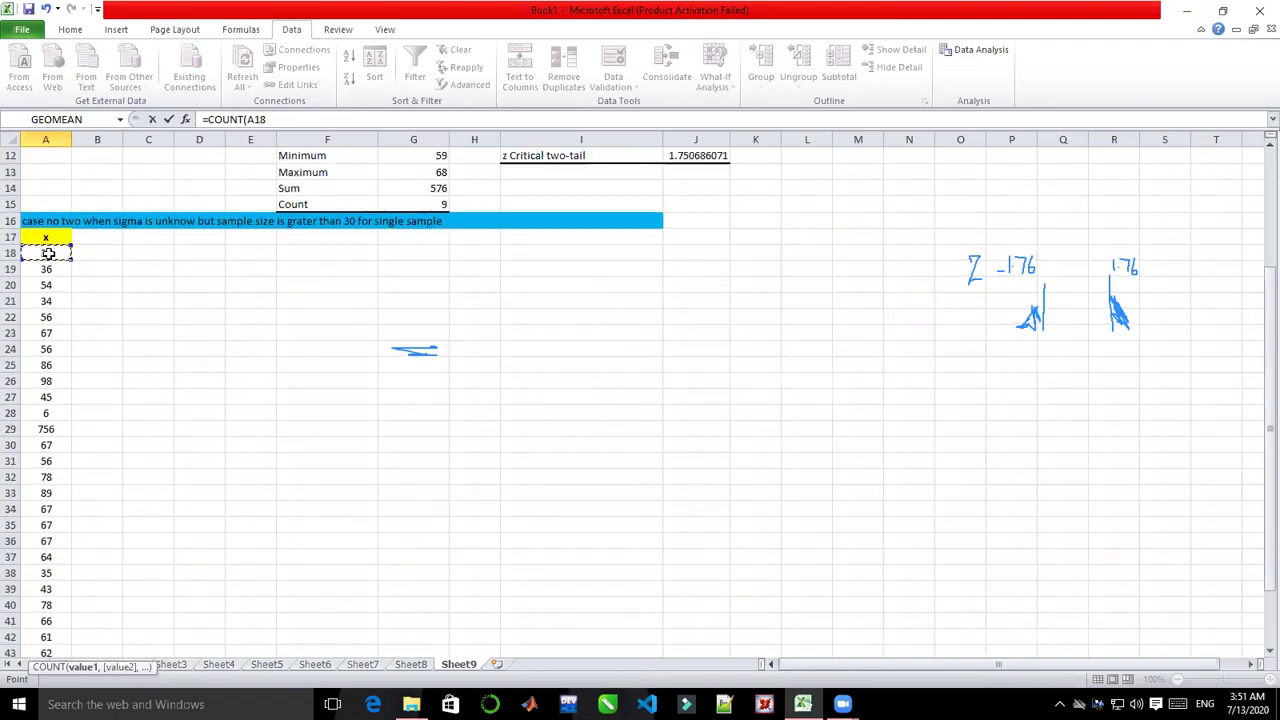
{"action": "left_click_drag", "start_coordinate": [48, 253], "coordinate": [48, 350]}
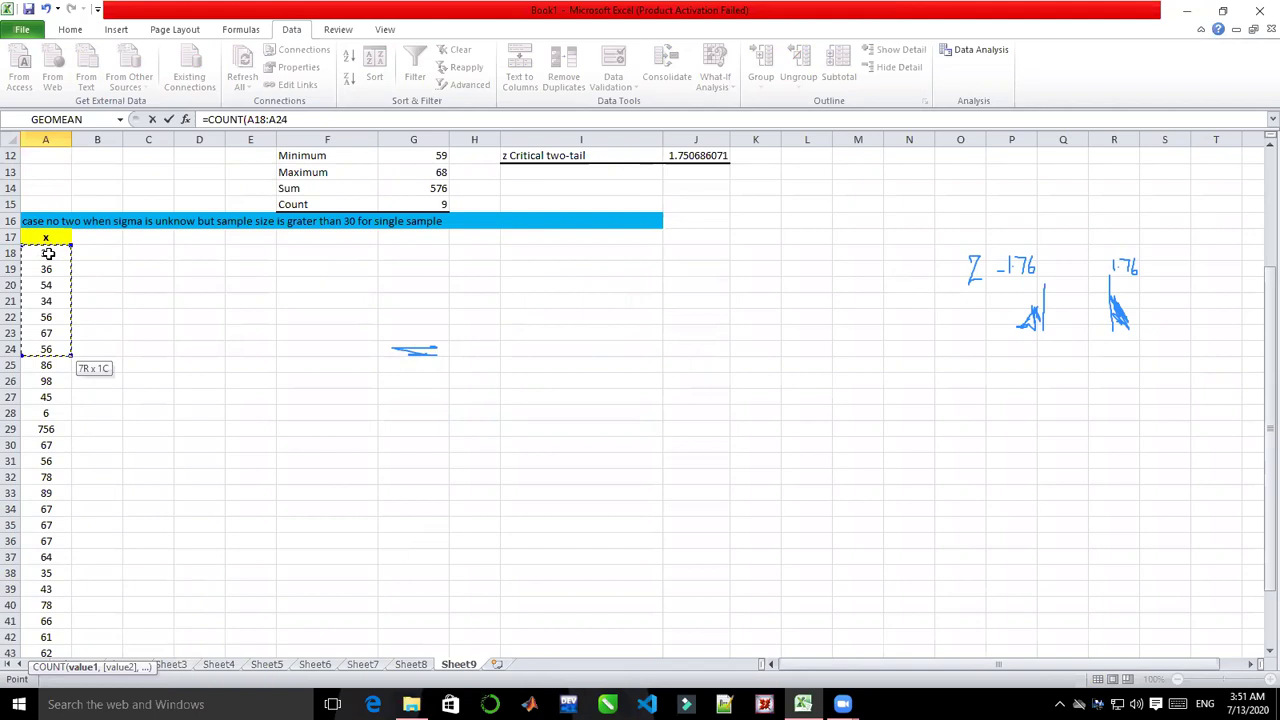
{"action": "key", "text": "shift+Down"}
{"action": "key", "text": "shift+Down"}
{"action": "key", "text": "shift+Down"}
{"action": "key", "text": "shift+Down"}
{"action": "key", "text": "shift+Down"}
{"action": "key", "text": "shift+Down"}
{"action": "key", "text": "shift+Down"}
{"action": "key", "text": "shift+Down"}
{"action": "key", "text": "shift+Down"}
{"action": "key", "text": "shift+Down"}
{"action": "key", "text": "shift+Down"}
{"action": "key", "text": "shift+Down"}
{"action": "key", "text": "shift+Down"}
{"action": "key", "text": "shift+Down"}
{"action": "key", "text": "shift+Down"}
{"action": "key", "text": "shift+Down"}
{"action": "key", "text": "shift+Down"}
{"action": "key", "text": "shift+Down"}
{"action": "key", "text": "shift+Down"}
{"action": "key", "text": "shift+Down"}
{"action": "key", "text": "shift+Up"}
{"action": "key", "text": "shift+Up"}
{"action": "key", "text": "shift+Up"}
{"action": "key", "text": "shift+Up"}
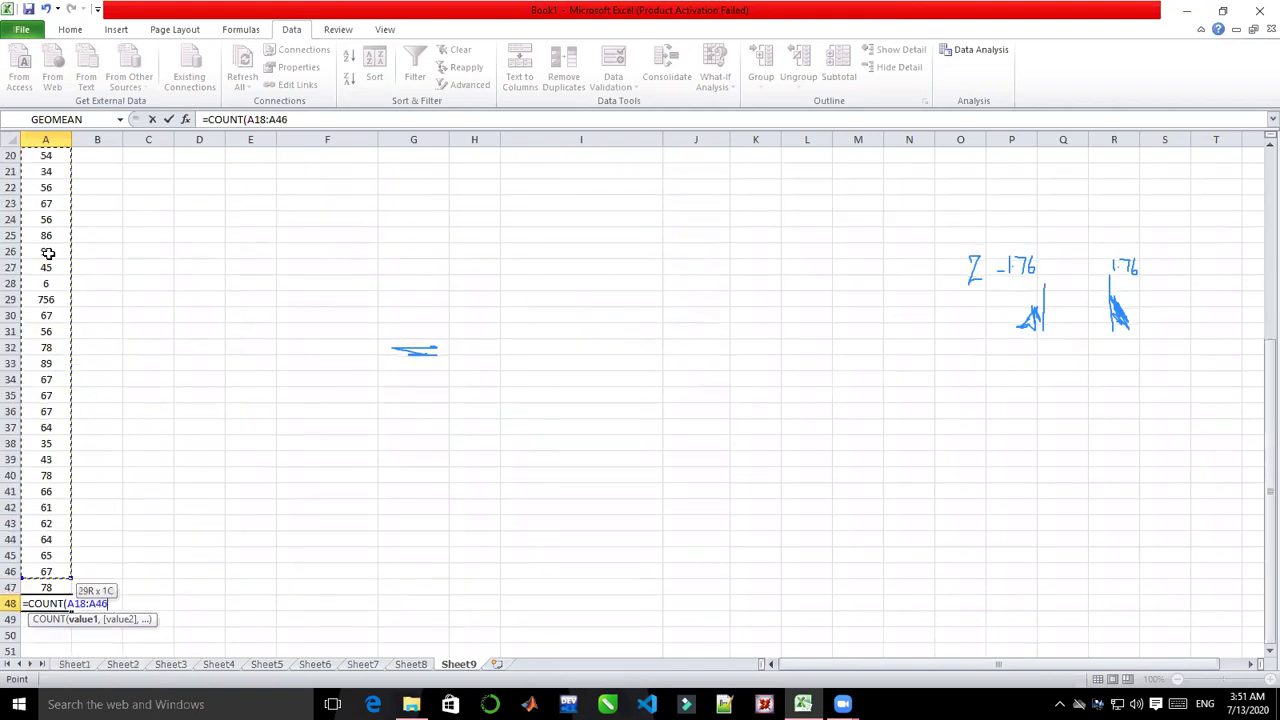
{"action": "key", "text": "shift+Down"}
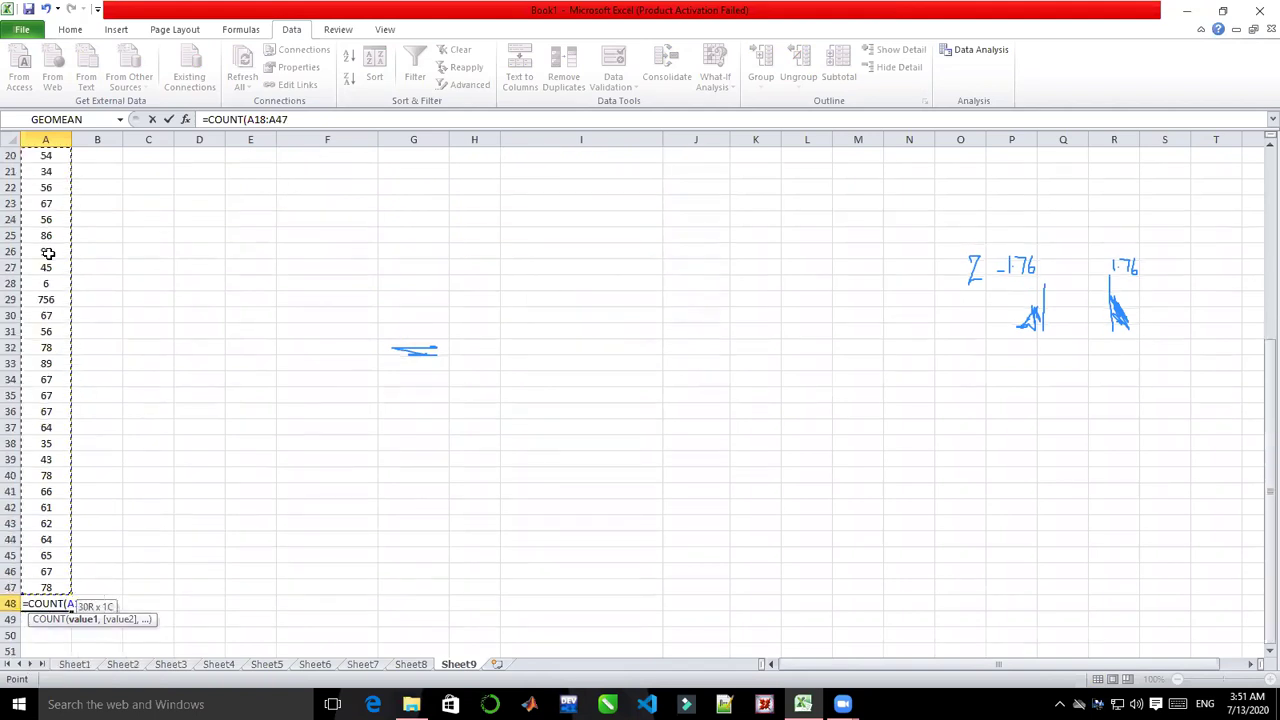
{"action": "type", "text": ")"}
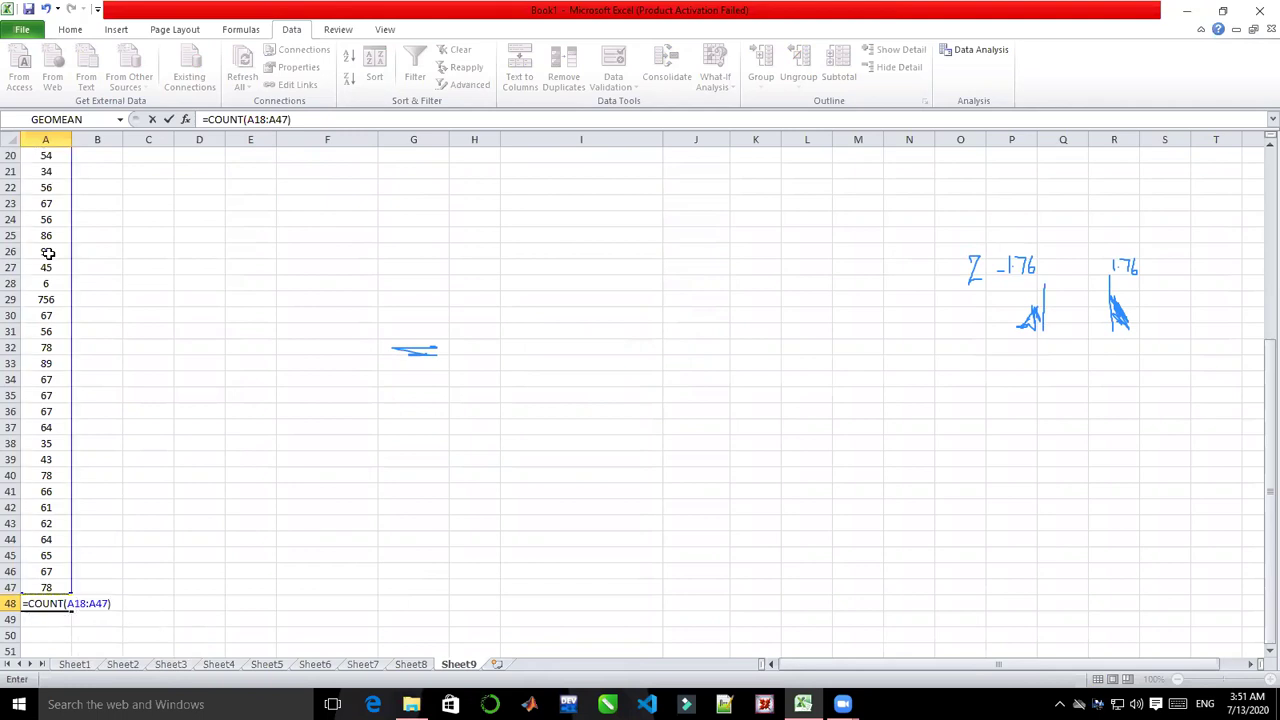
{"action": "key", "text": "Return"}
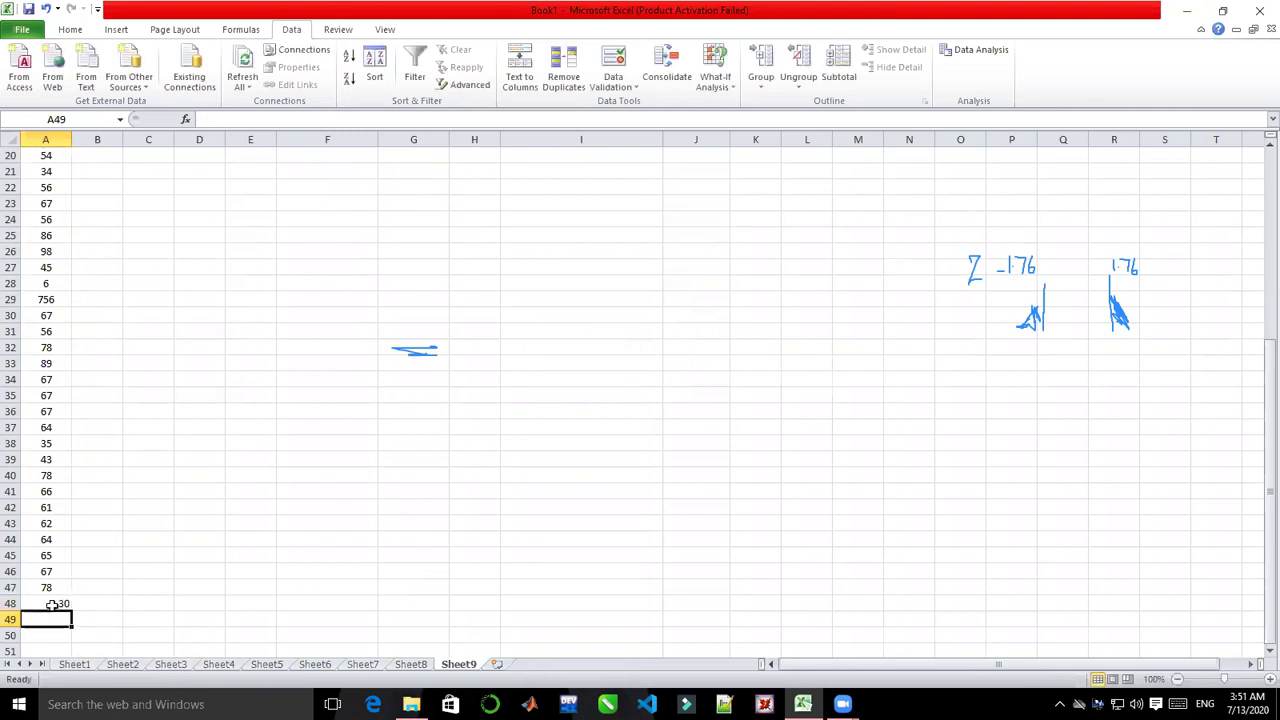
- Label the count in A48 by entering "n" in the adjacent cell B48
{"action": "left_click", "coordinate": [52, 604]}
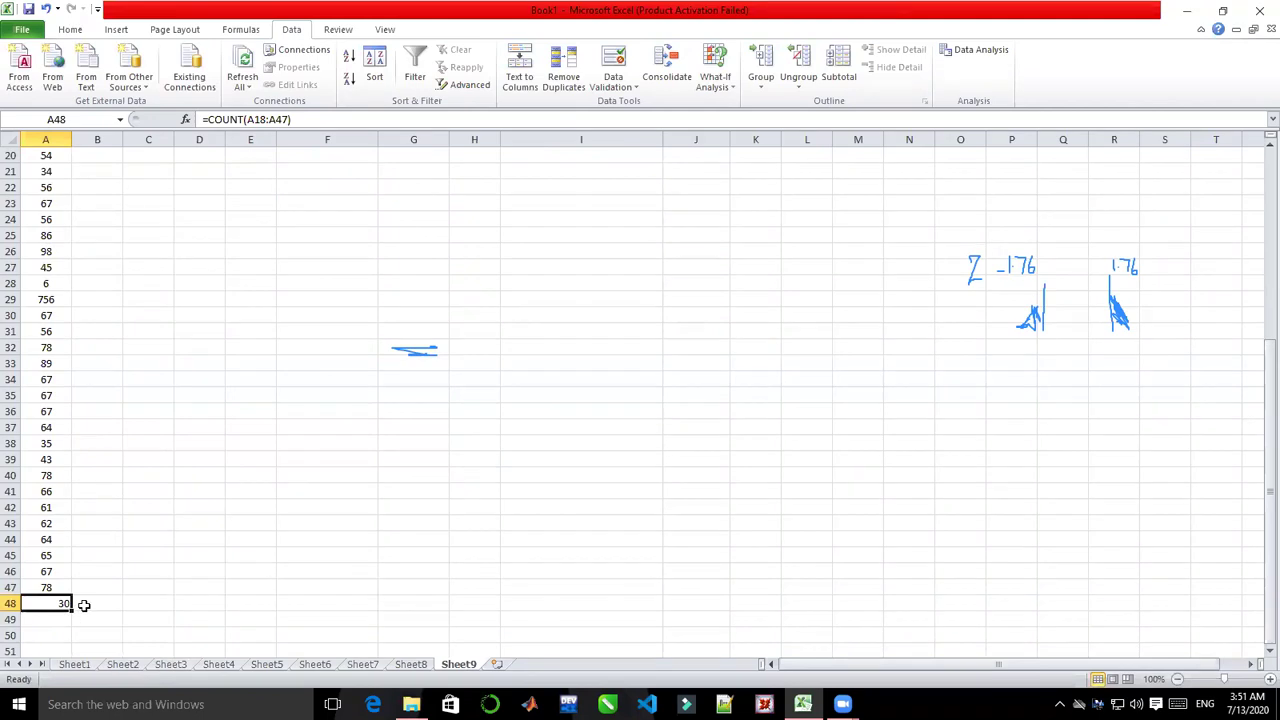
{"action": "left_click", "coordinate": [84, 605]}
{"action": "type", "text": "n"}
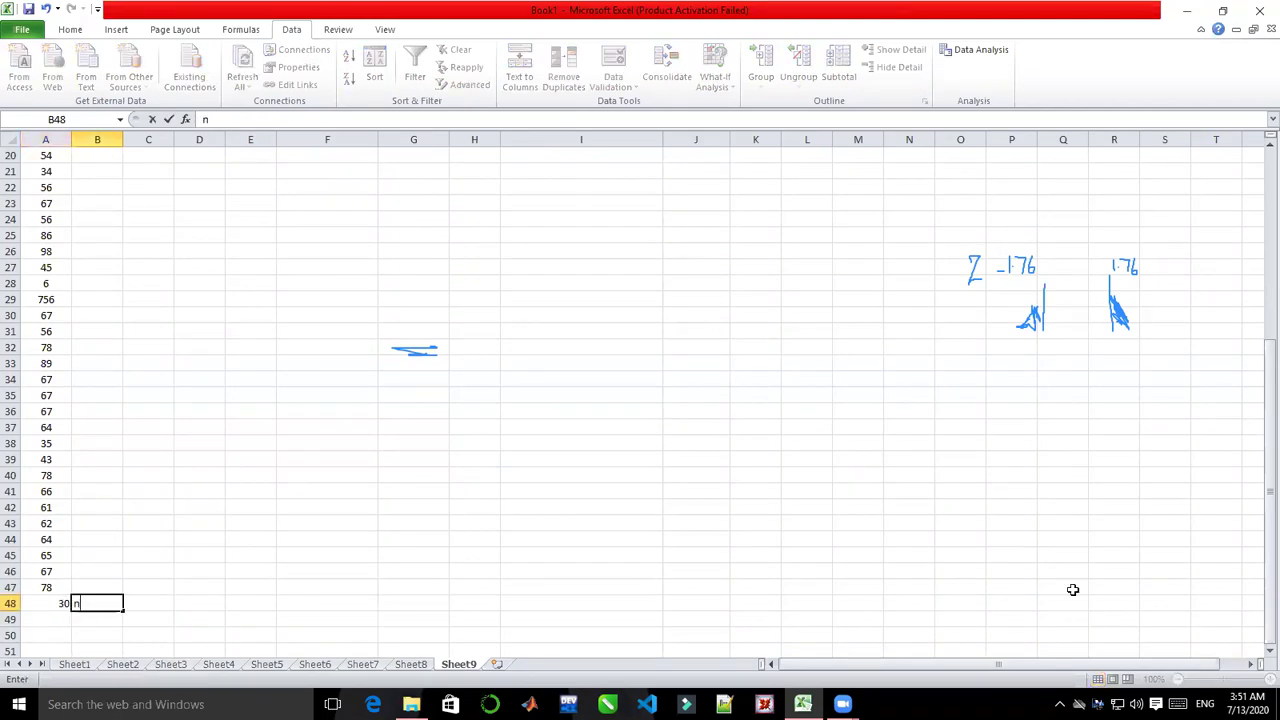
{"action": "scroll", "coordinate": [1258, 530], "scroll_direction": "up", "scroll_amount": 3}
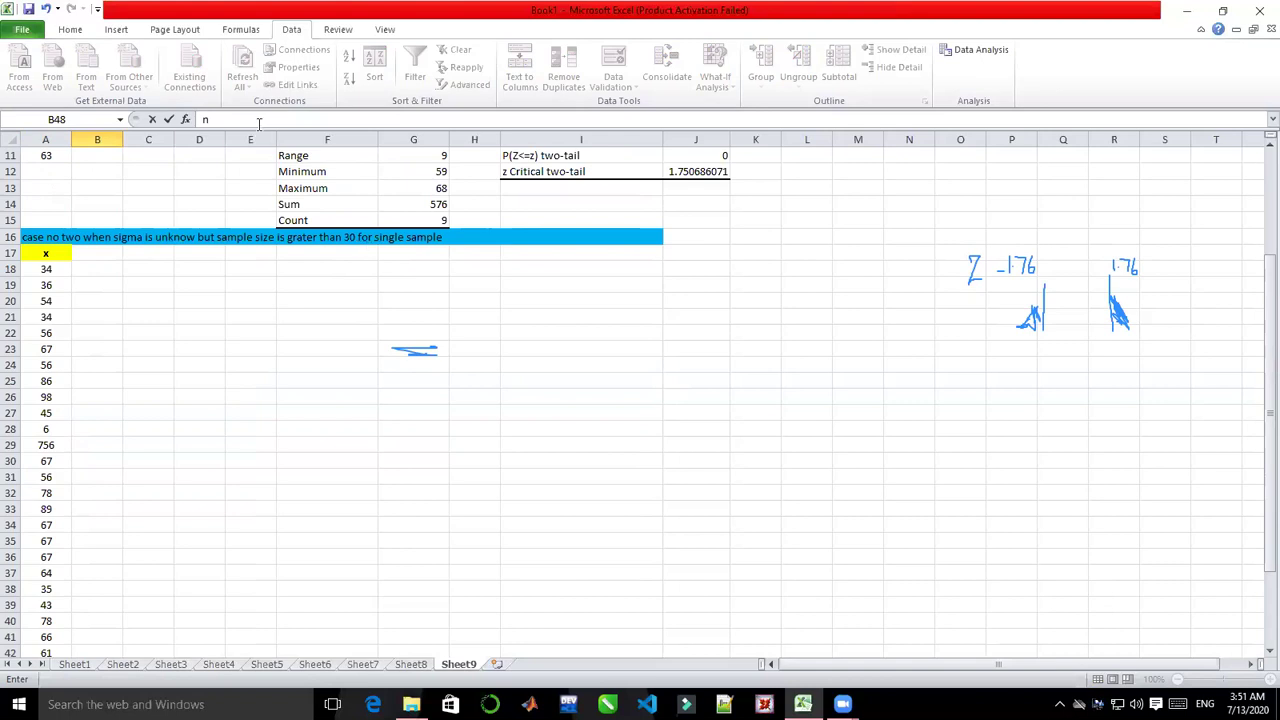
{"action": "left_click", "coordinate": [958, 56]}
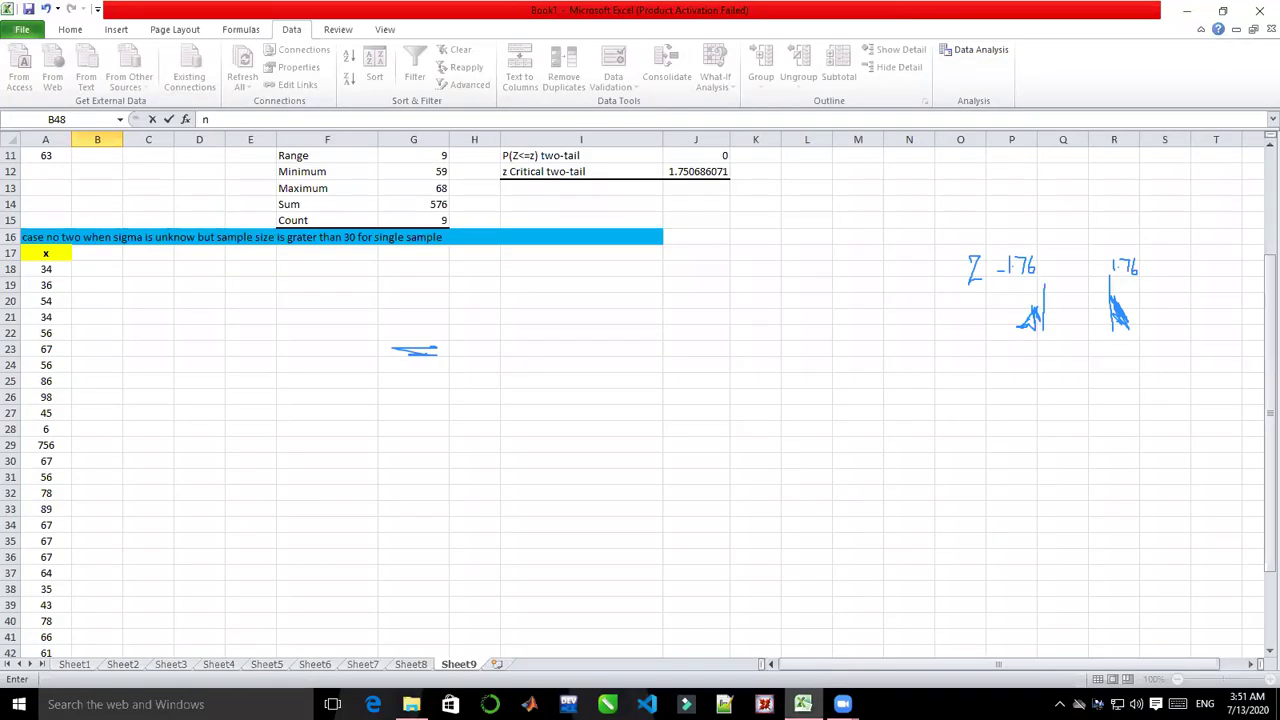
{"action": "left_click", "coordinate": [411, 665]}
{"action": "left_click_drag", "start_coordinate": [1270, 441], "coordinate": [1270, 425]}
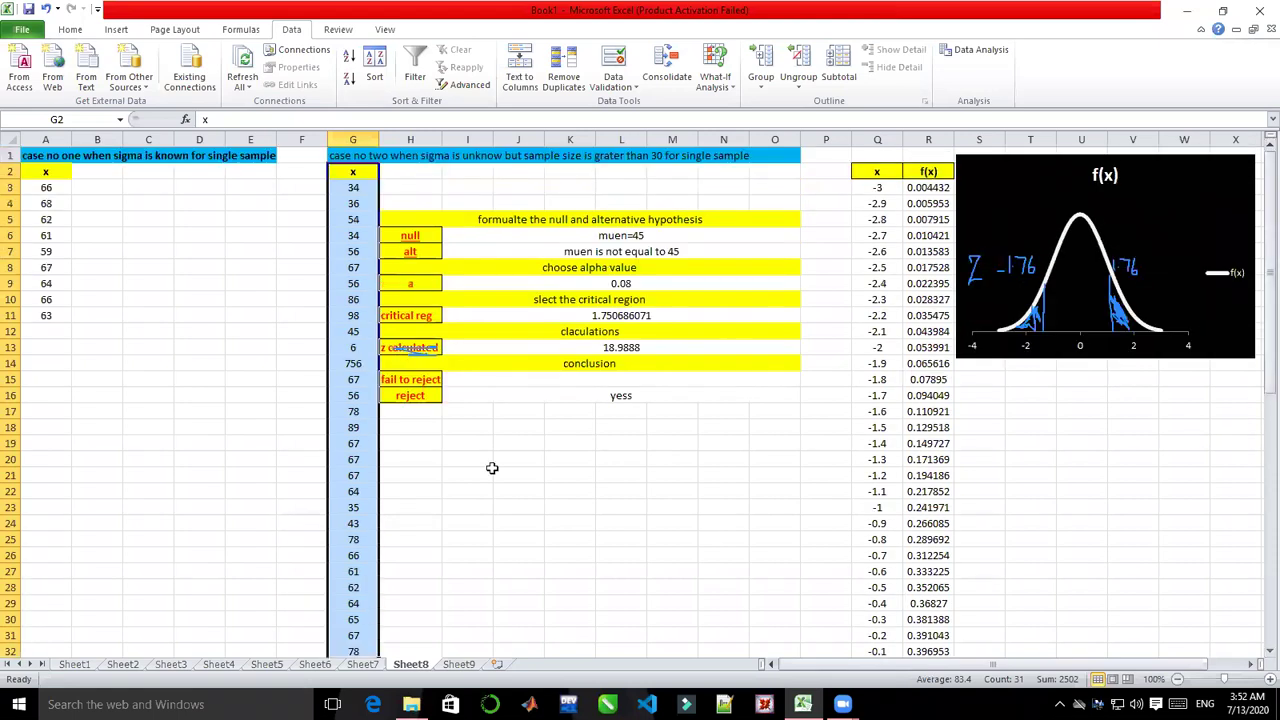
{"action": "left_click", "coordinate": [431, 429]}
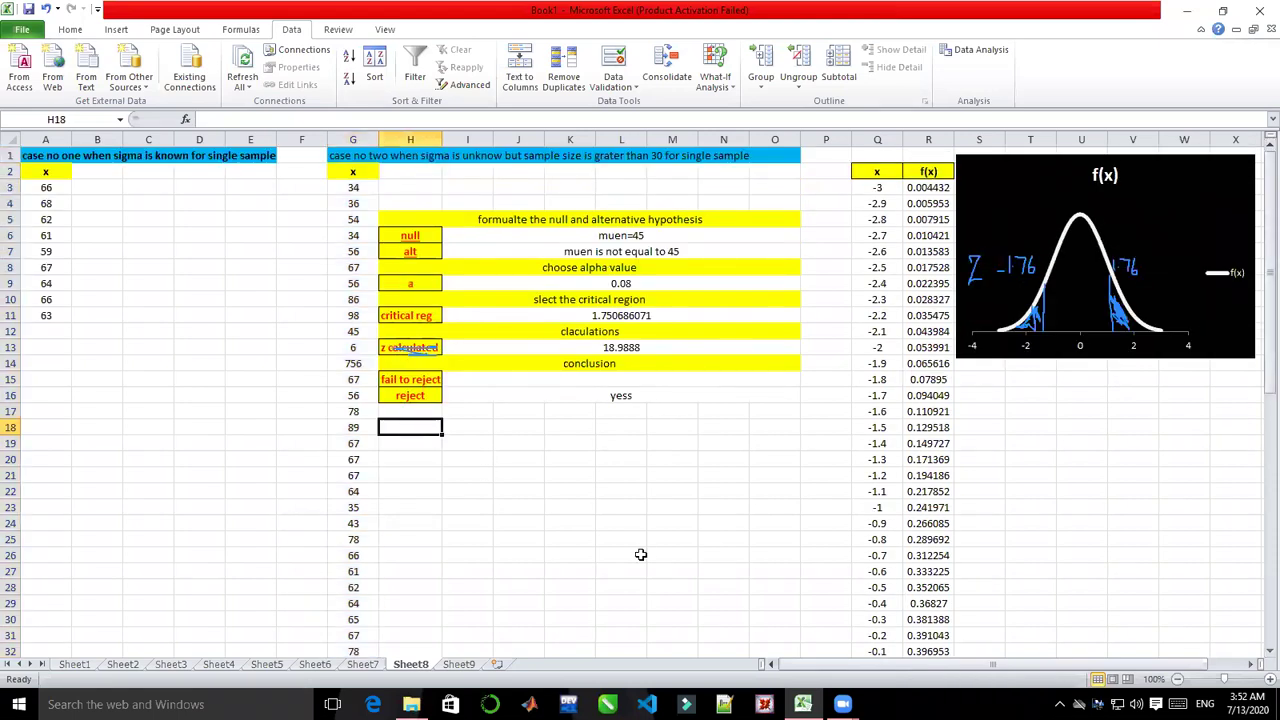
{"action": "left_click", "coordinate": [458, 664]}
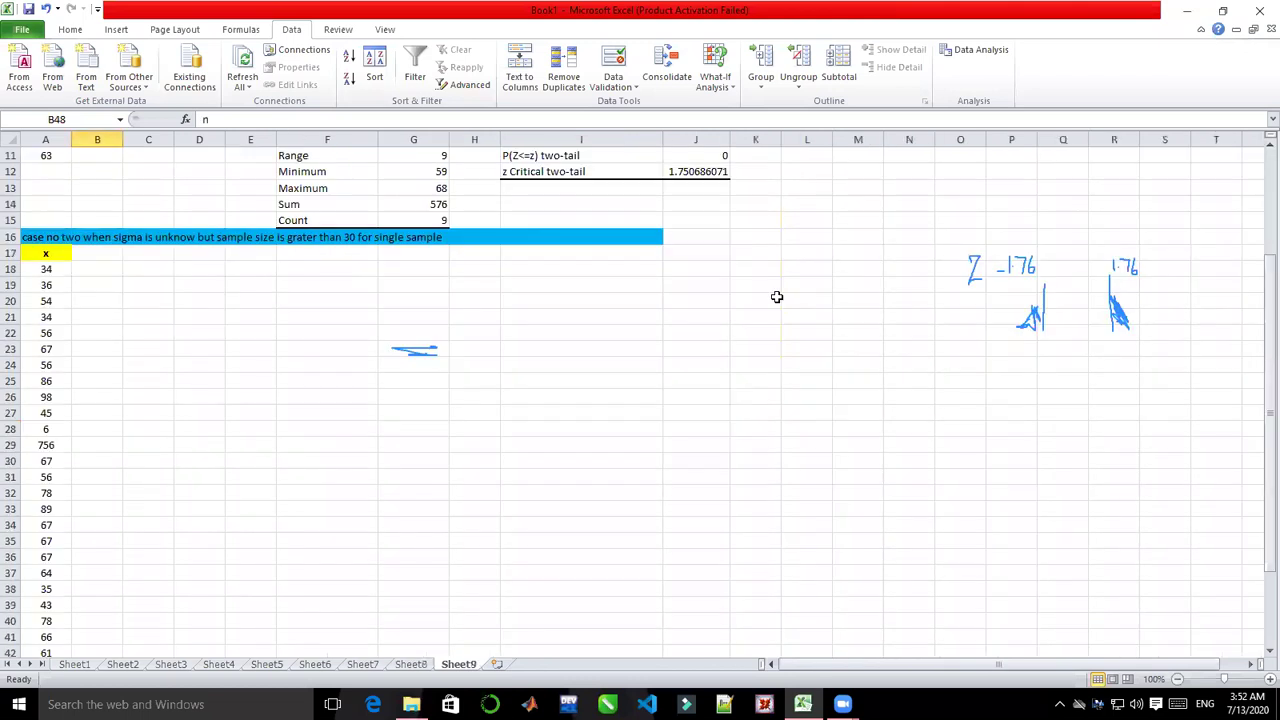
{"action": "left_click_drag", "start_coordinate": [1267, 318], "coordinate": [1267, 274]}
{"action": "left_click", "coordinate": [978, 50]}
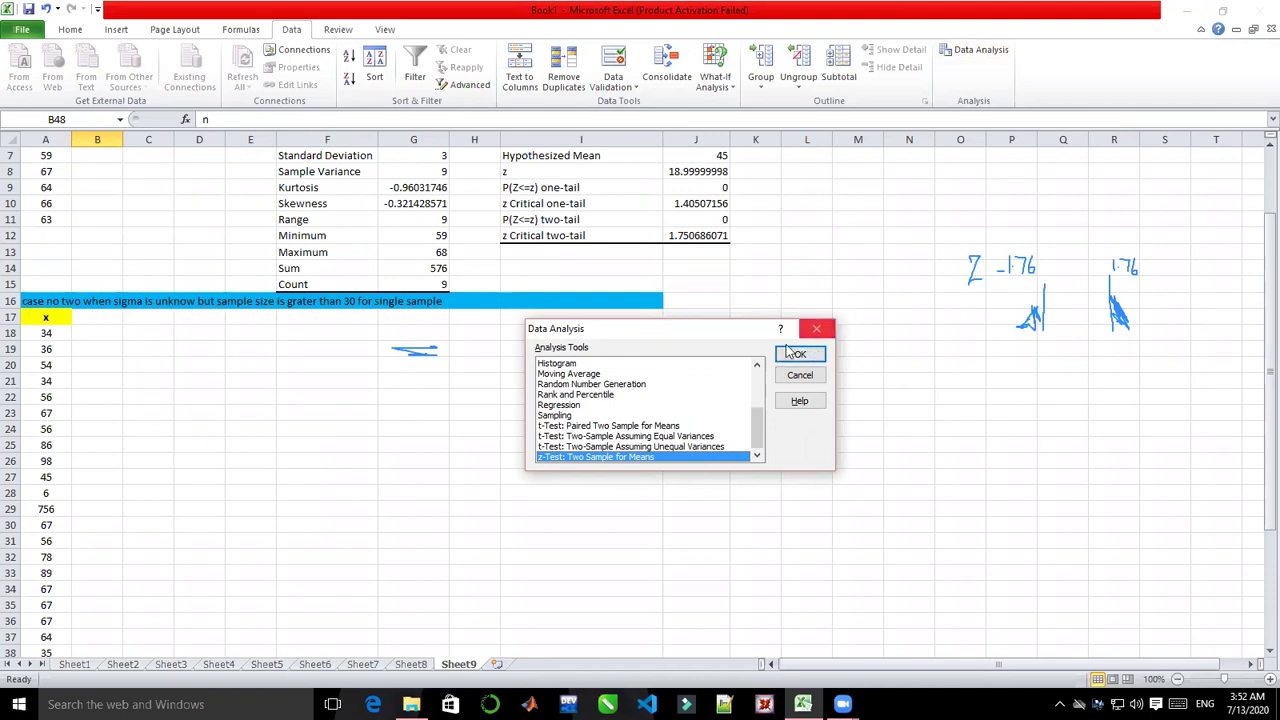
{"action": "left_click", "coordinate": [817, 328]}
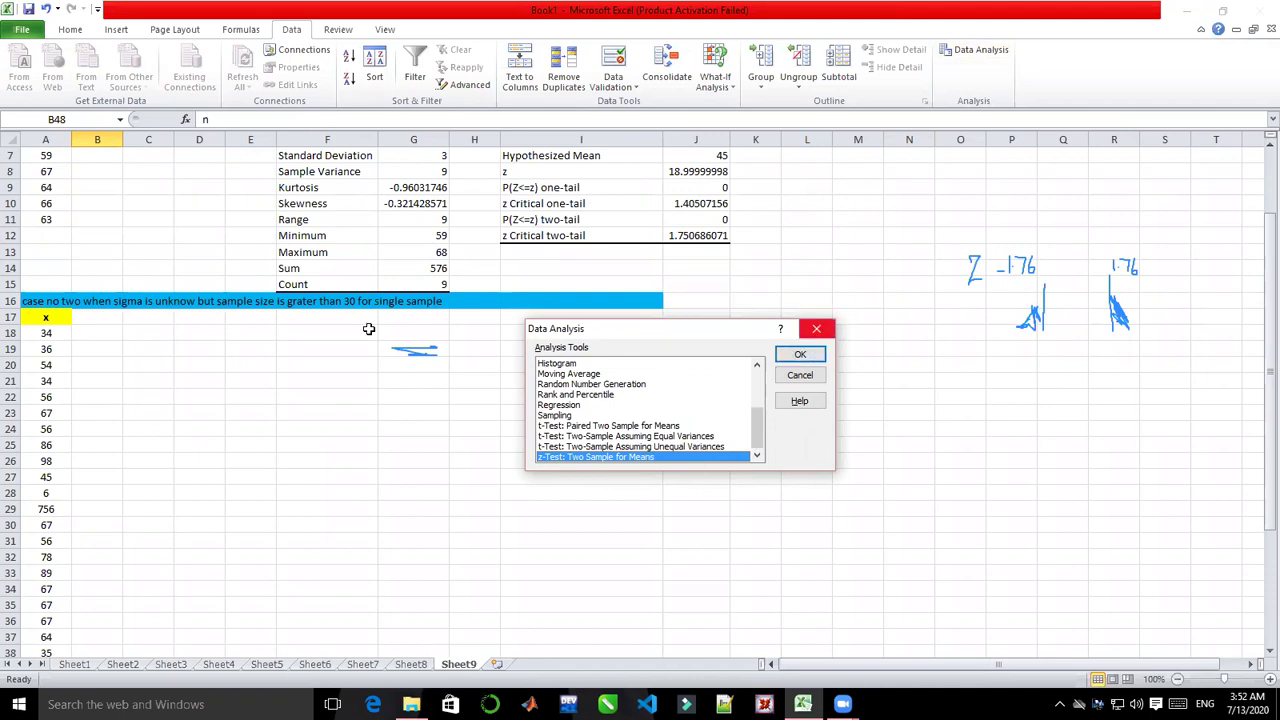
- Add a "dummy" column heading in B17 beside the case two x data and enter 0 in B18 and B19
{"action": "left_click", "coordinate": [89, 318]}
{"action": "type", "text": "dummy"}
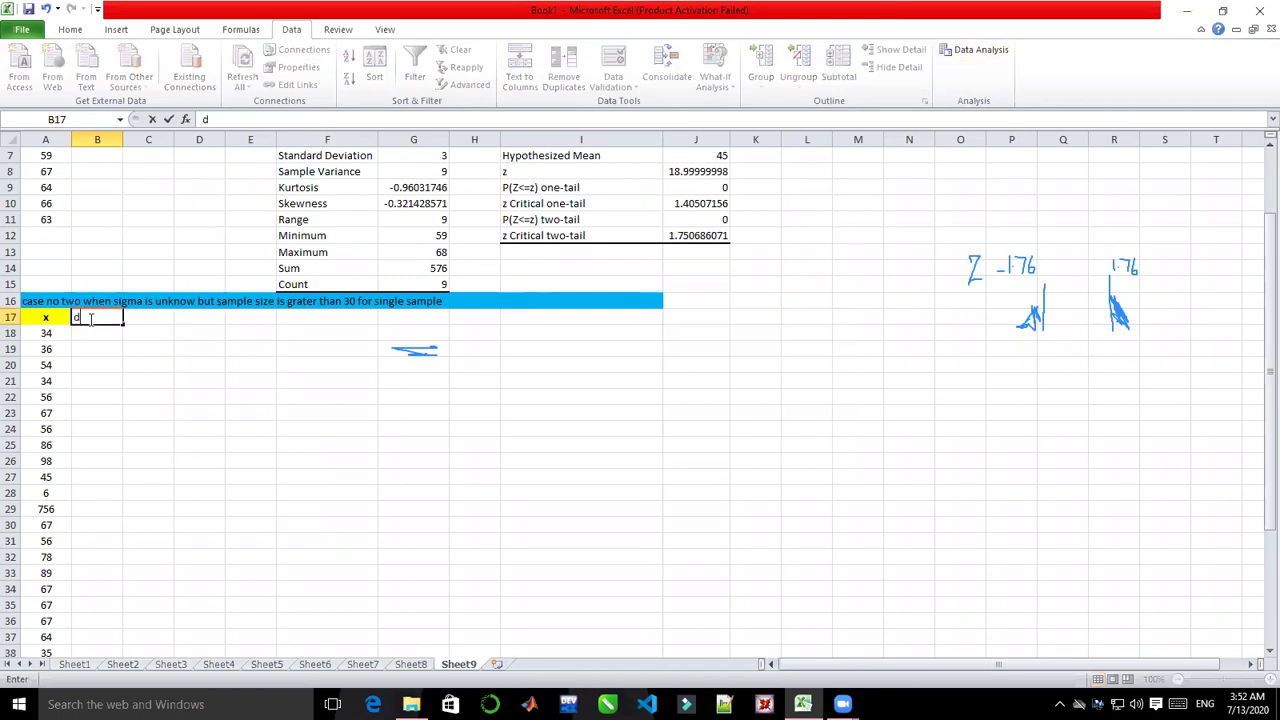
{"action": "left_click", "coordinate": [90, 336]}
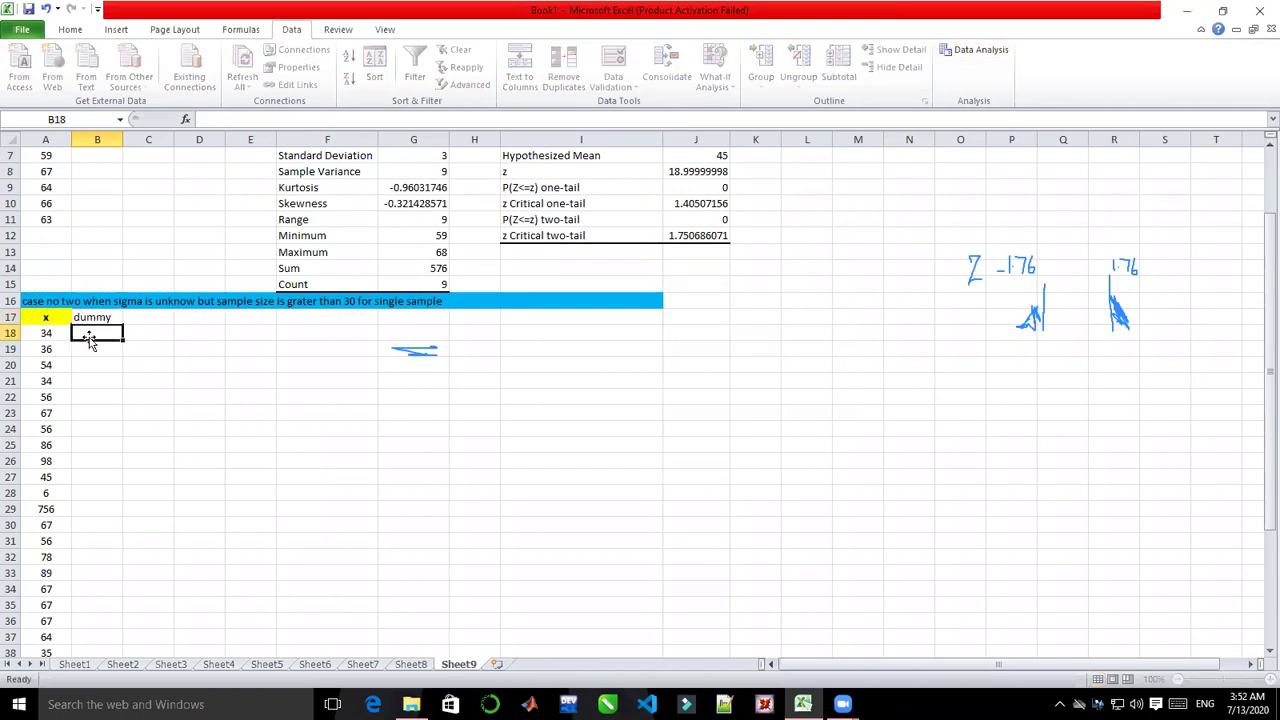
{"action": "type", "text": "0"}
{"action": "key", "text": "Return"}
{"action": "type", "text": "0"}
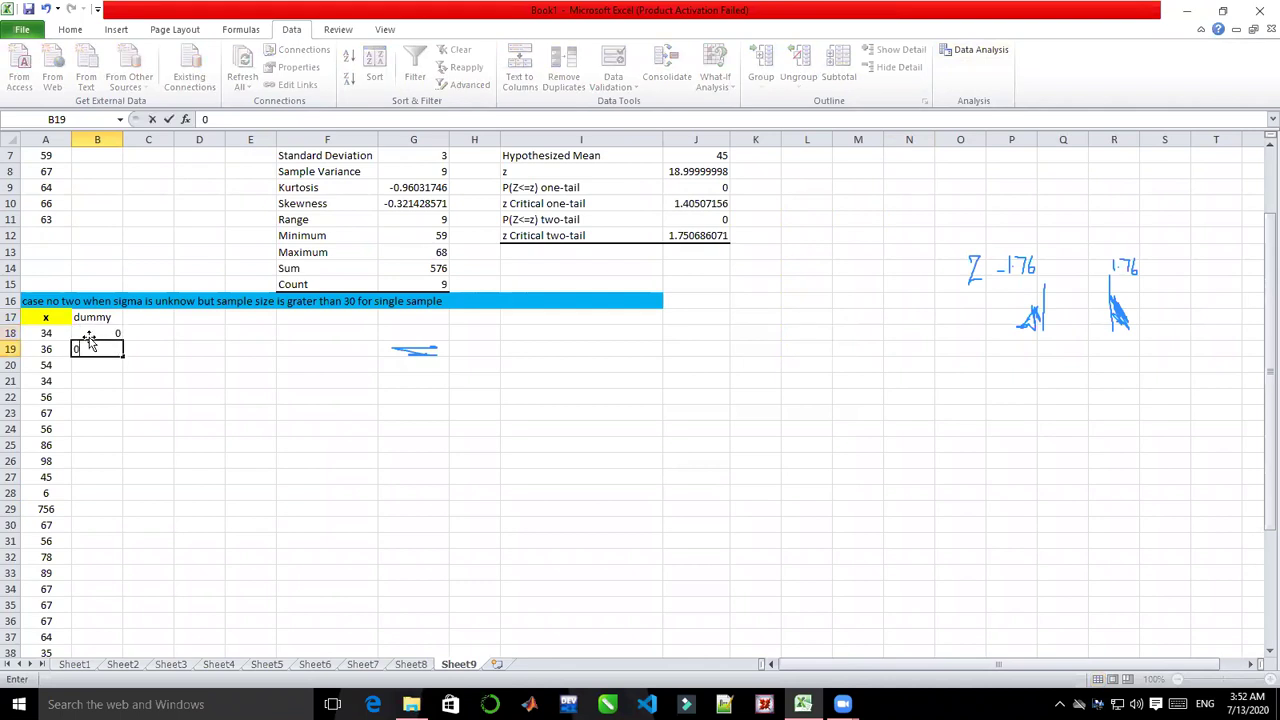
{"action": "left_click", "coordinate": [155, 356]}
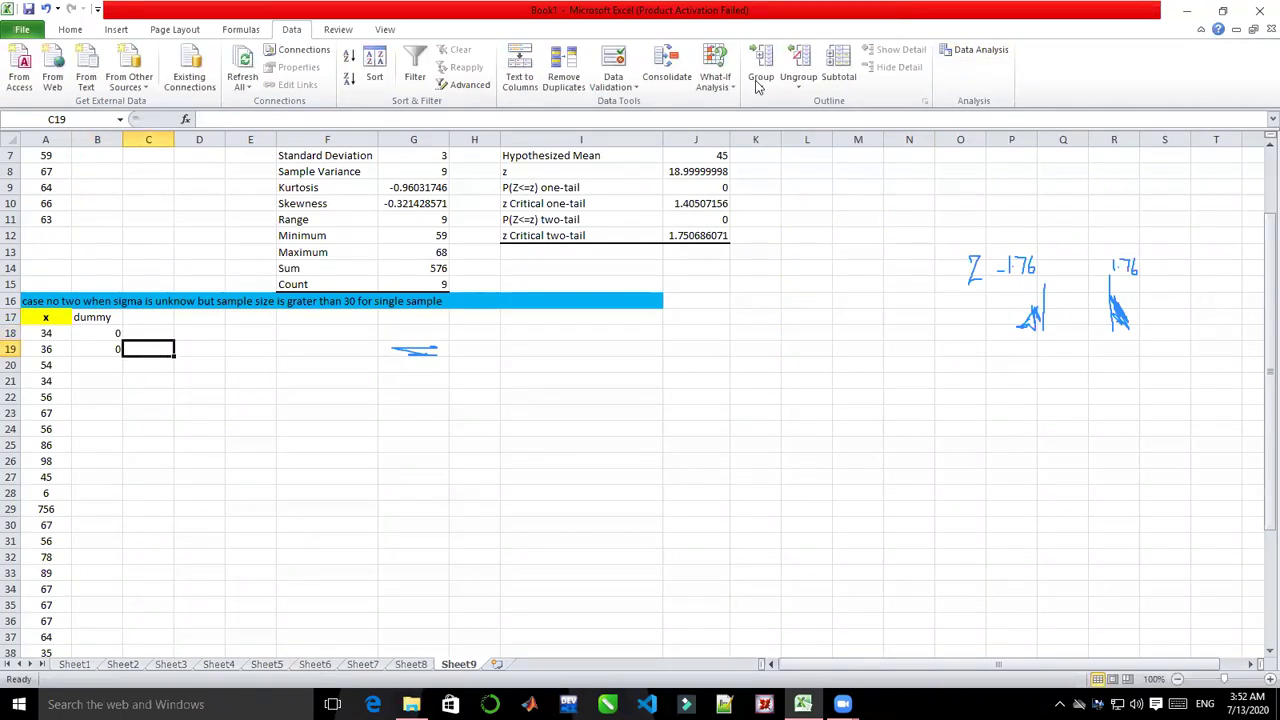
{"action": "left_click", "coordinate": [997, 50]}
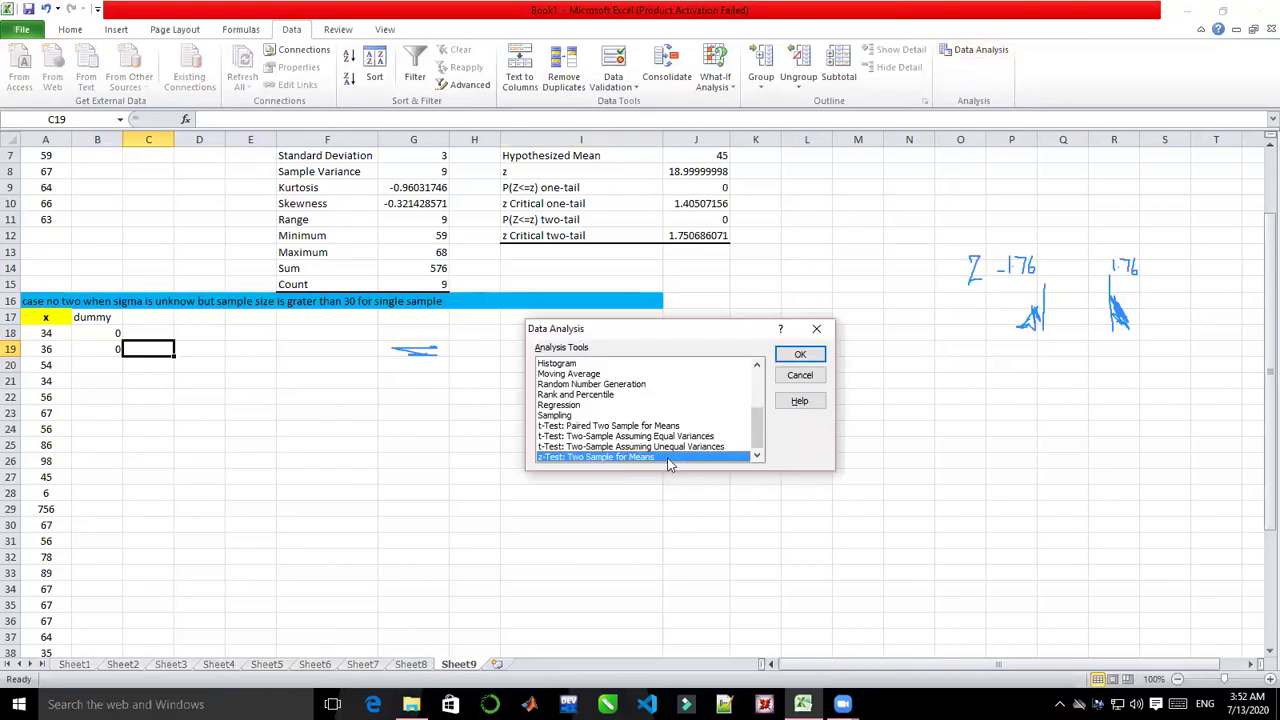
{"action": "left_click", "coordinate": [800, 354]}
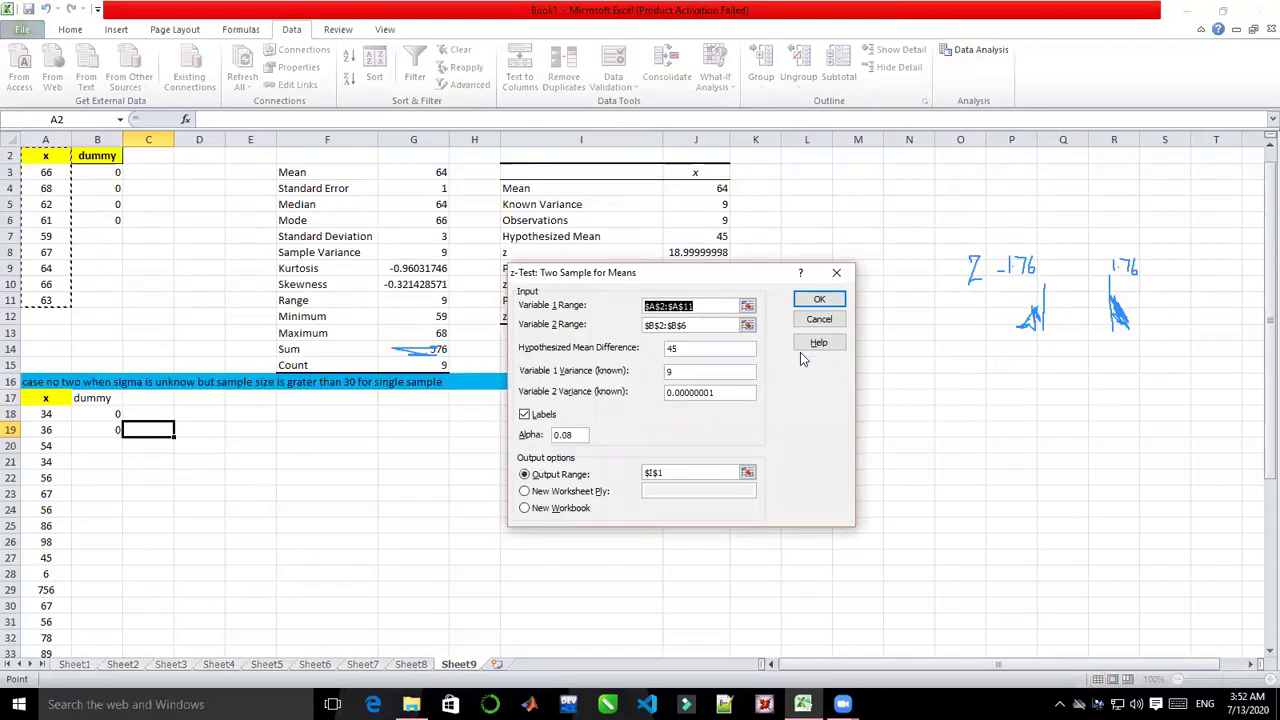
{"action": "key", "text": "BackSpace"}
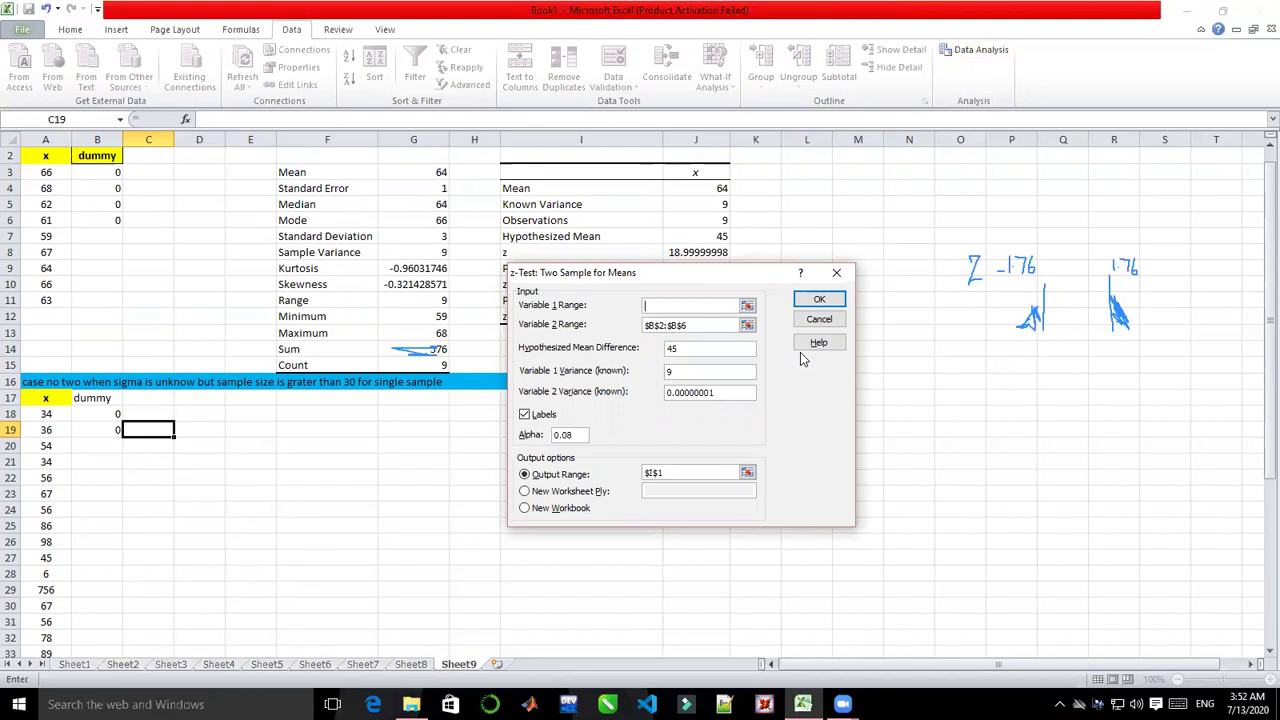
{"action": "left_click", "coordinate": [45, 401]}
{"action": "key", "text": "shift+Down"}
{"action": "key", "text": "shift+Down"}
{"action": "key", "text": "shift+Down"}
{"action": "key", "text": "shift+Down"}
{"action": "key", "text": "shift+Down"}
{"action": "key", "text": "shift+Down"}
{"action": "key", "text": "shift+Down"}
{"action": "key", "text": "shift+Down"}
{"action": "key", "text": "shift+Down"}
{"action": "key", "text": "shift+Down"}
{"action": "key", "text": "shift+Down"}
{"action": "key", "text": "shift+Down"}
{"action": "key", "text": "shift+Down"}
{"action": "key", "text": "shift+Down"}
{"action": "key", "text": "shift+Down"}
{"action": "key", "text": "shift+Down"}
{"action": "key", "text": "shift+Down"}
{"action": "key", "text": "shift+Down"}
{"action": "key", "text": "shift+Down"}
{"action": "key", "text": "shift+Down"}
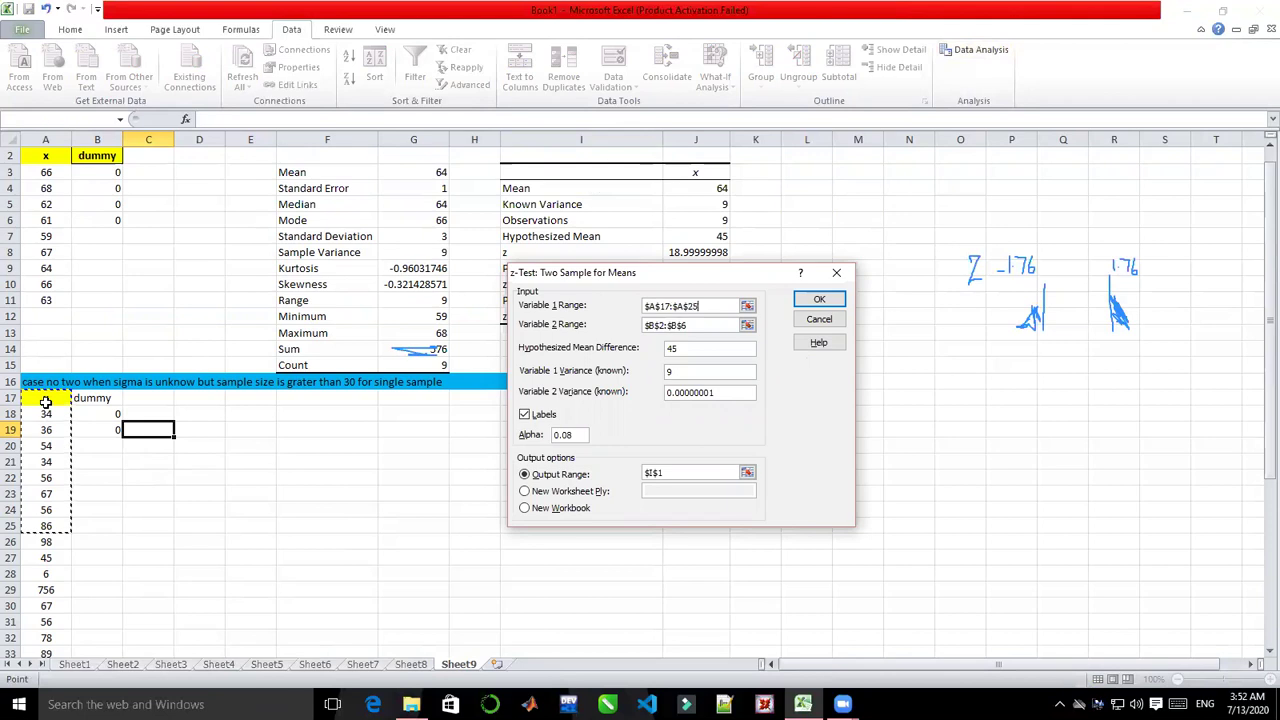
{"action": "key", "text": "shift+Up"}
{"action": "key", "text": "shift+Up"}
{"action": "key", "text": "shift+Up"}
{"action": "key", "text": "shift+Up"}
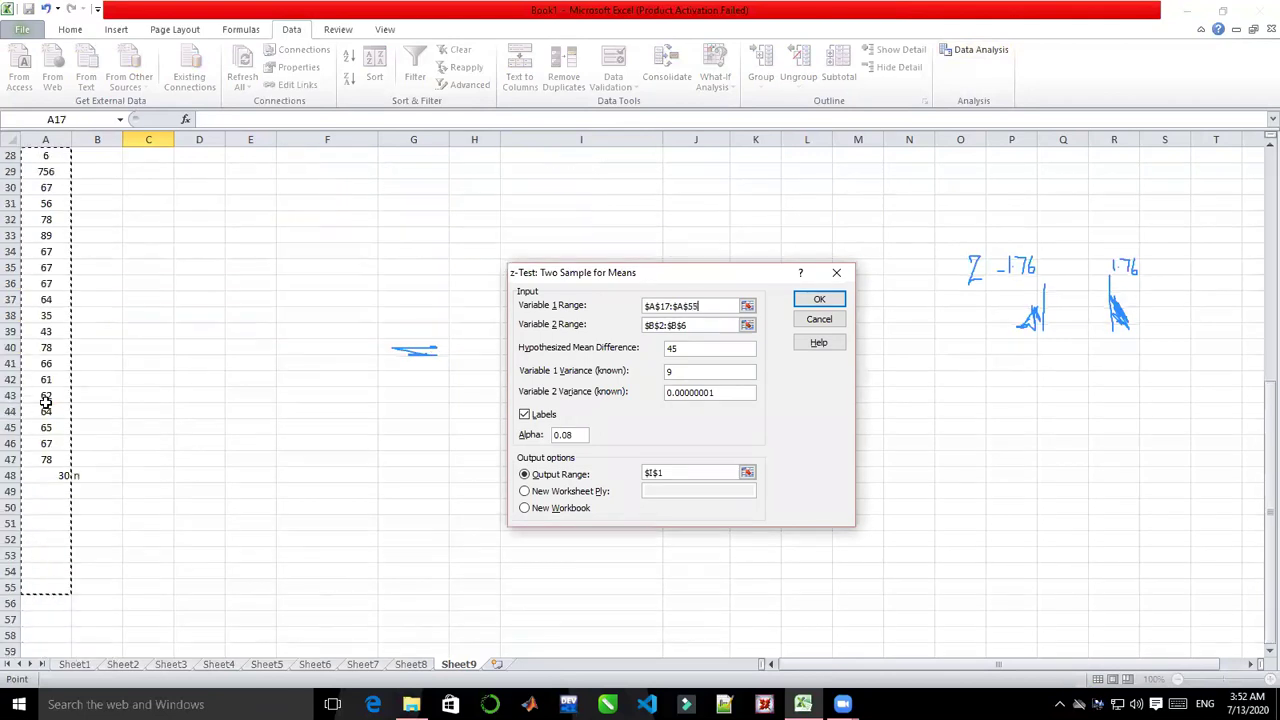
{"action": "key", "text": "shift+Up"}
{"action": "left_click", "coordinate": [700, 326]}
{"action": "key", "text": "BackSpace"}
{"action": "key", "text": "BackSpace"}
{"action": "key", "text": "BackSpace"}
{"action": "key", "text": "BackSpace"}
{"action": "key", "text": "BackSpace"}
{"action": "key", "text": "BackSpace"}
{"action": "key", "text": "BackSpace"}
{"action": "key", "text": "BackSpace"}
{"action": "key", "text": "BackSpace"}
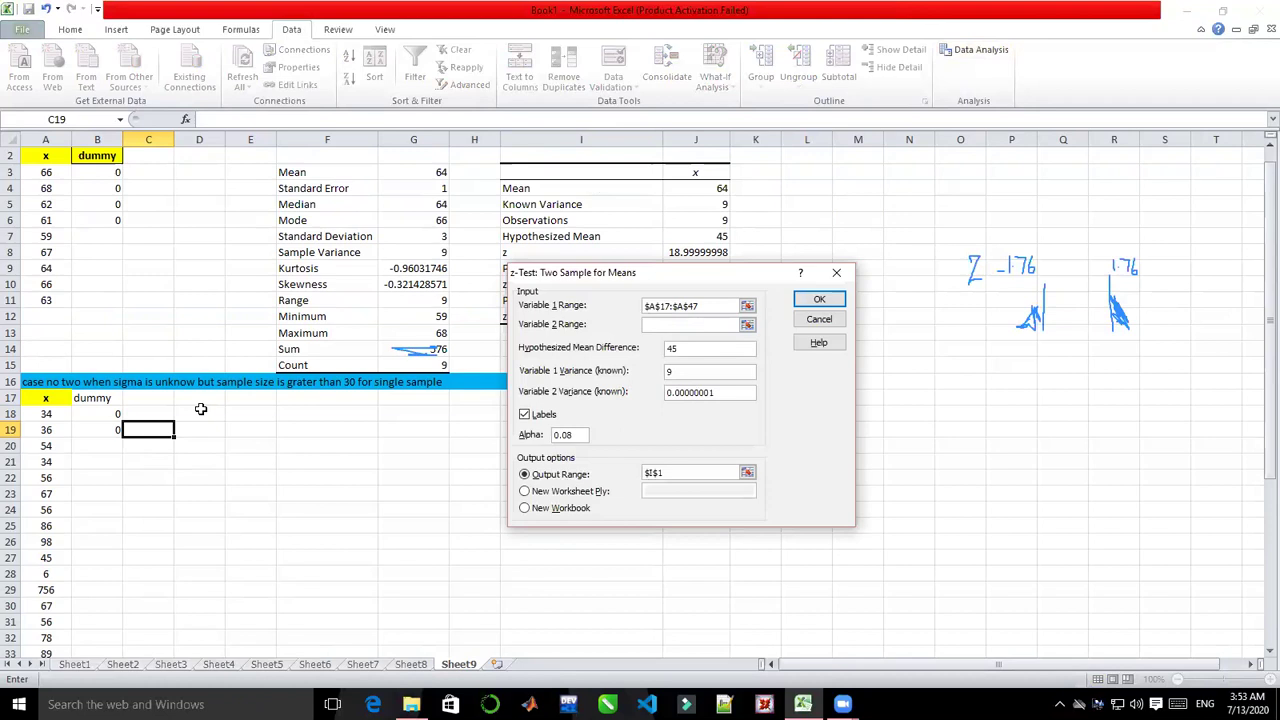
{"action": "left_click", "coordinate": [104, 398]}
{"action": "key", "text": "shift+Down"}
{"action": "key", "text": "shift+Down"}
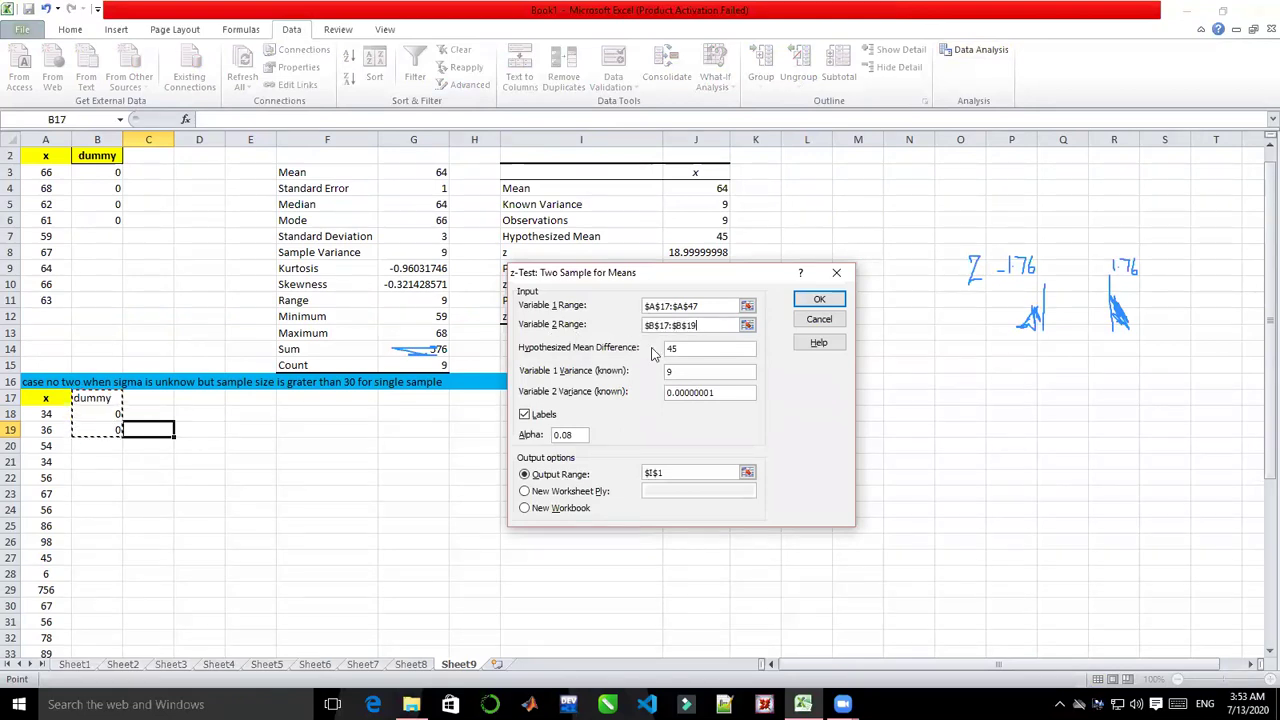
{"action": "left_click", "coordinate": [681, 348]}
{"action": "key", "text": "BackSpace"}
{"action": "key", "text": "BackSpace"}
{"action": "left_click", "coordinate": [813, 302]}
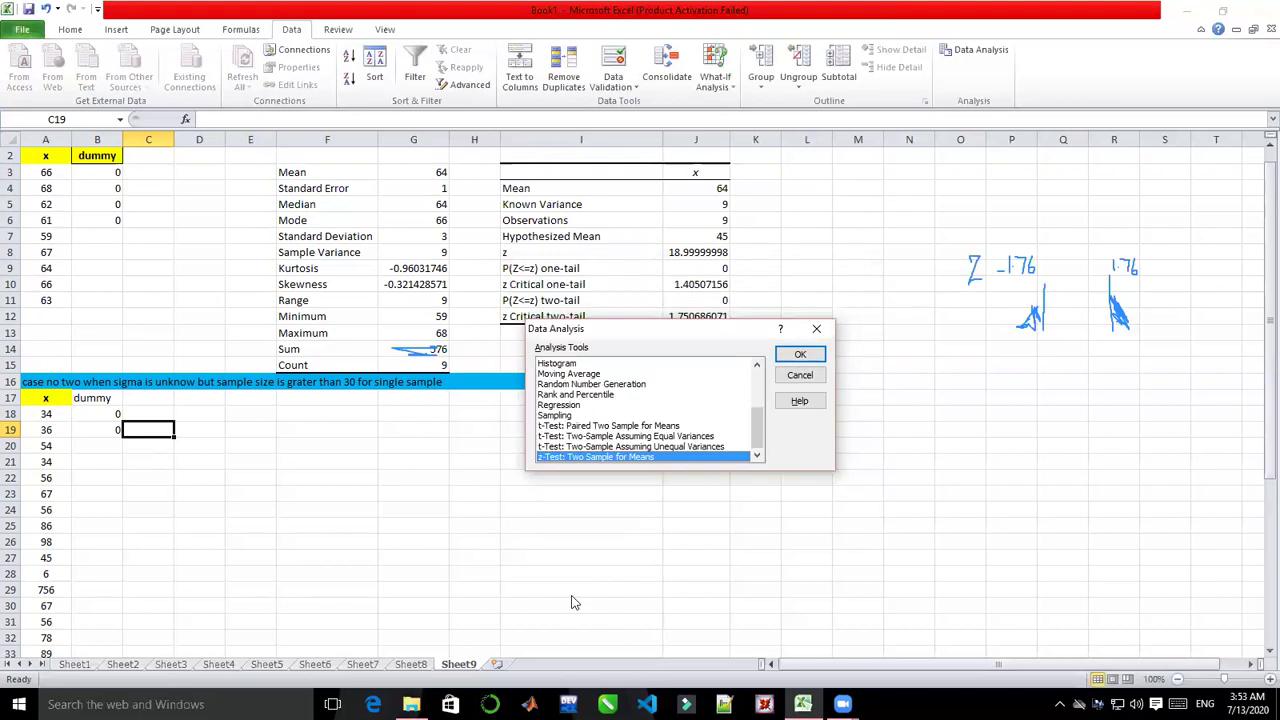
{"action": "left_click", "coordinate": [816, 330]}
{"action": "left_click", "coordinate": [410, 664]}
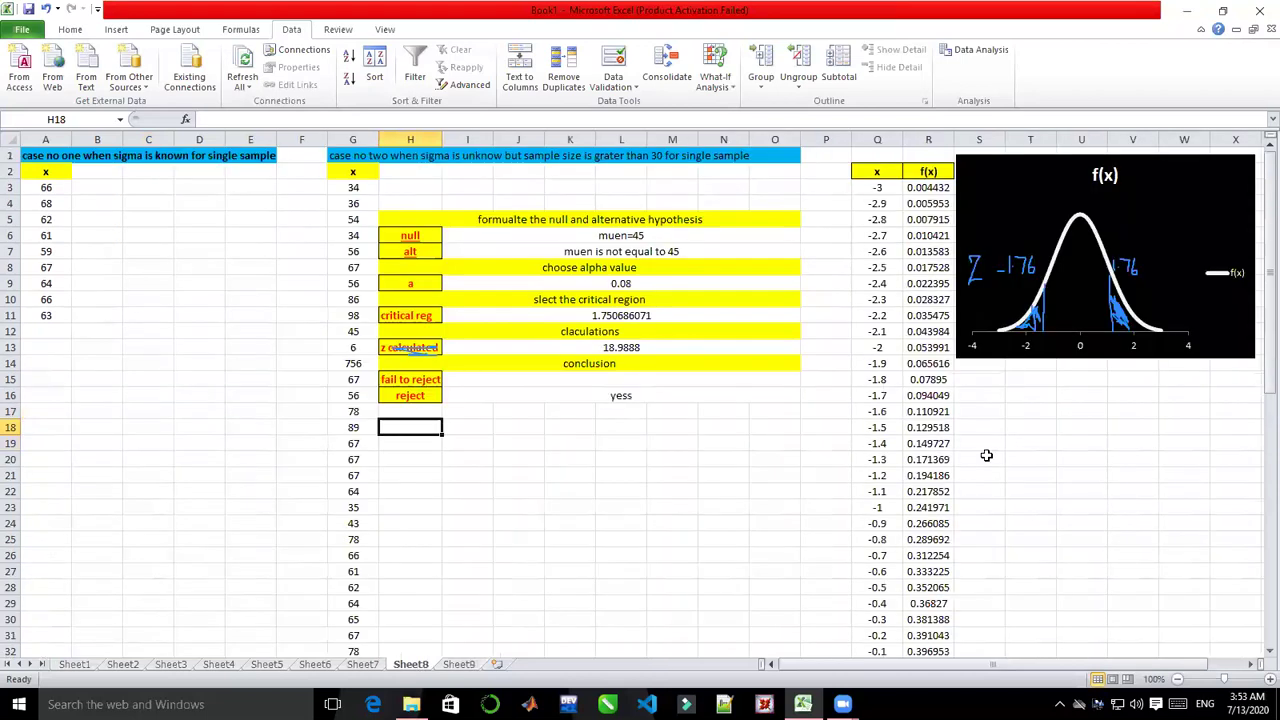
{"action": "left_click_drag", "start_coordinate": [1263, 356], "coordinate": [1258, 330]}
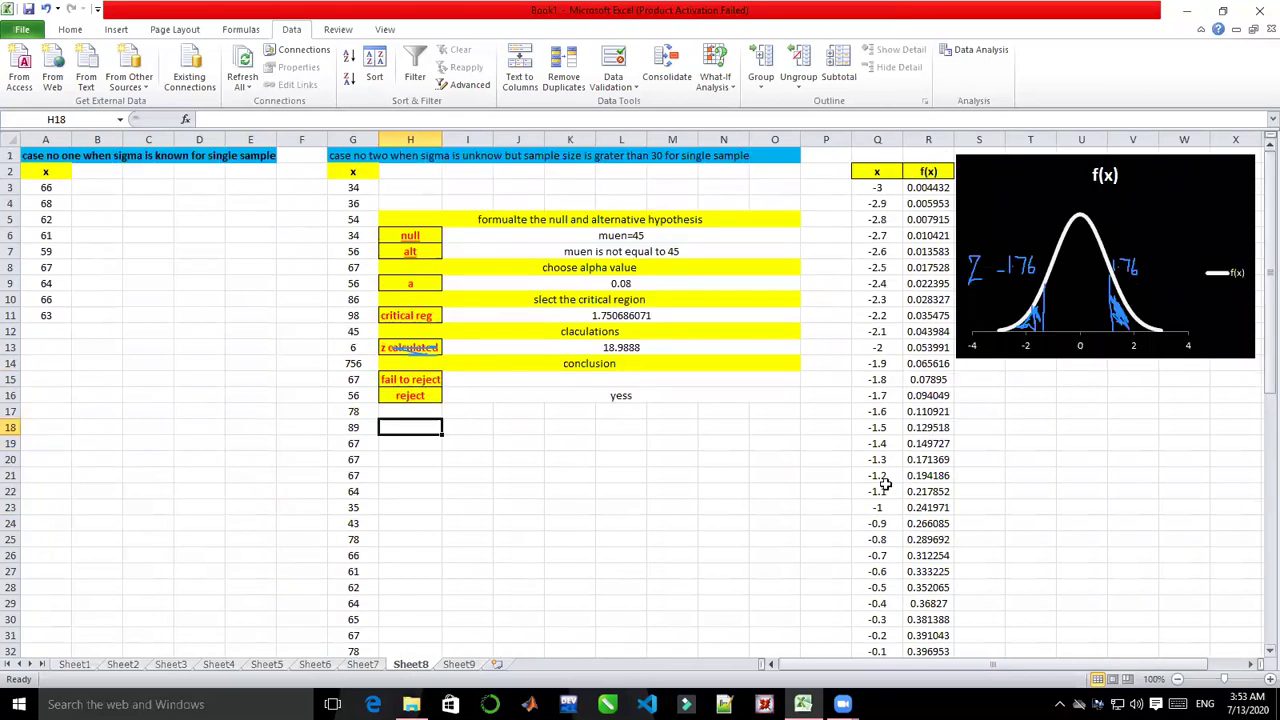
{"action": "left_click", "coordinate": [458, 664]}
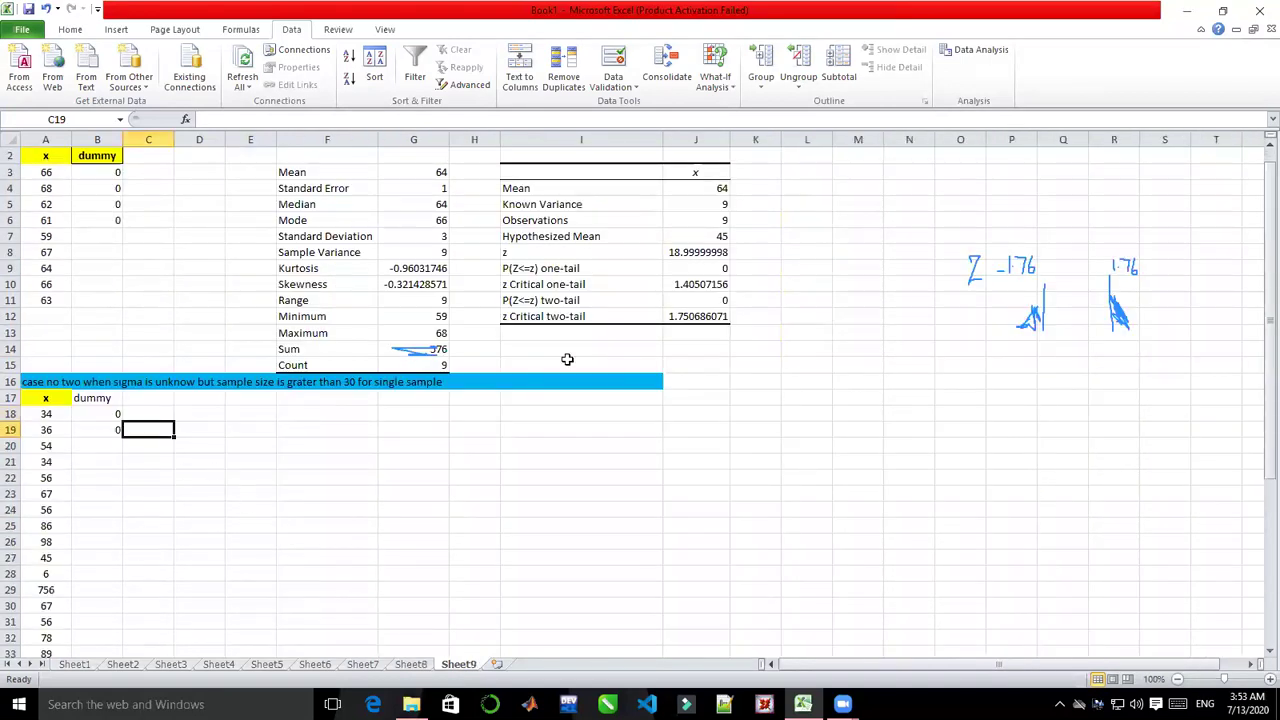
{"action": "left_click", "coordinate": [973, 52]}
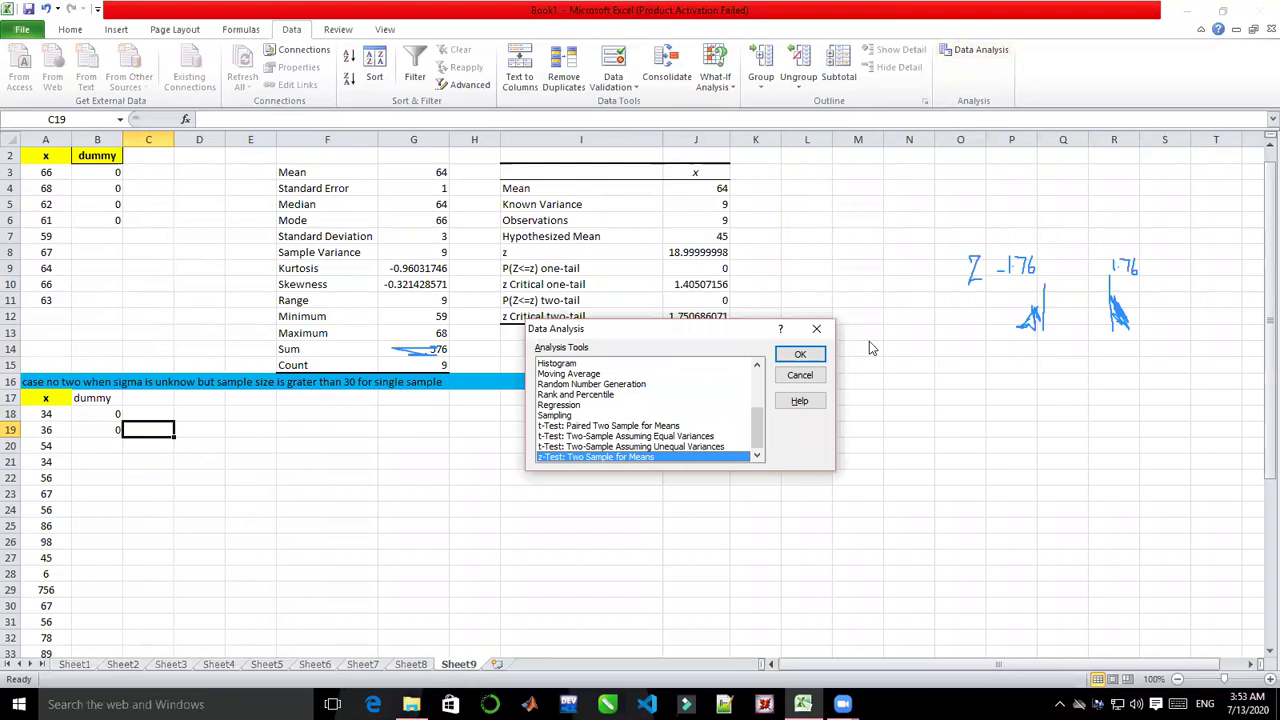
{"action": "double_click", "coordinate": [697, 457]}
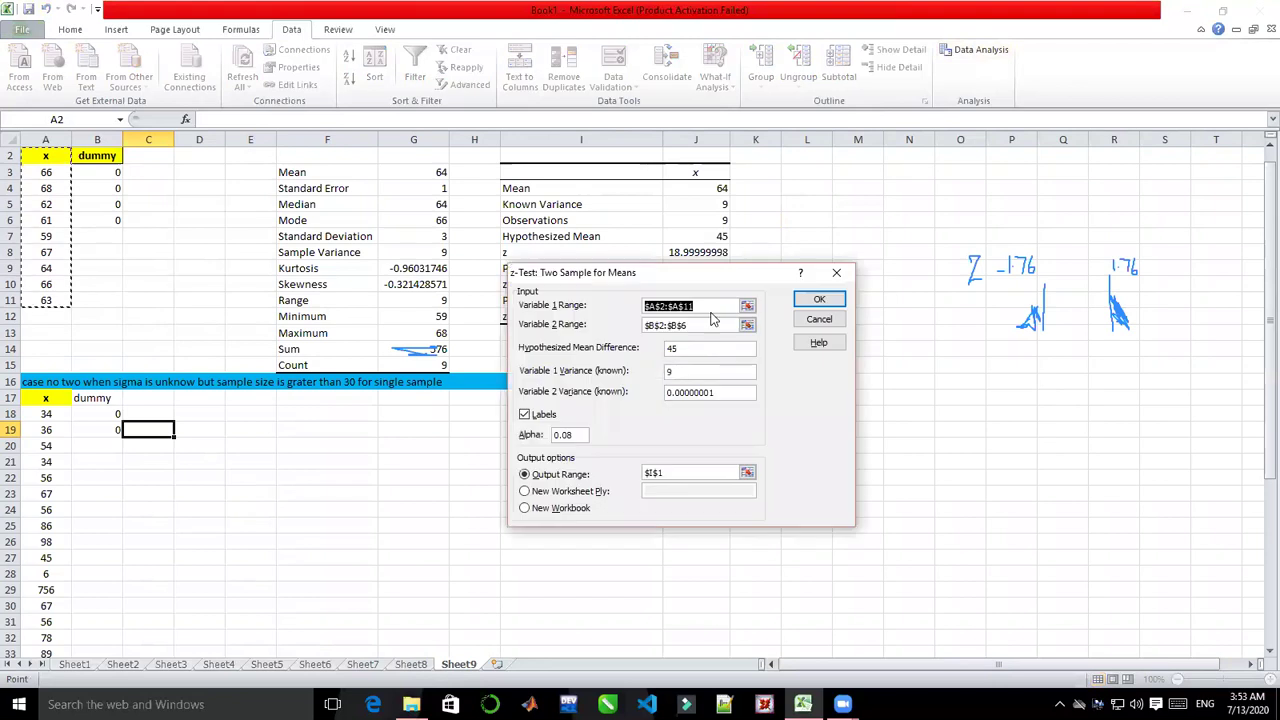
{"action": "key", "text": "BackSpace"}
{"action": "left_click", "coordinate": [47, 398]}
{"action": "mouse_move", "coordinate": [47, 398]}
{"action": "left_mouse_down"}
{"action": "mouse_move", "coordinate": [34, 391]}
{"action": "mouse_move", "coordinate": [47, 397]}
{"action": "left_mouse_up"}
{"action": "scroll", "coordinate": [34, 391], "scroll_direction": "down", "scroll_amount": 4}
{"action": "scroll", "coordinate": [47, 397], "scroll_direction": "down", "scroll_amount": 1}
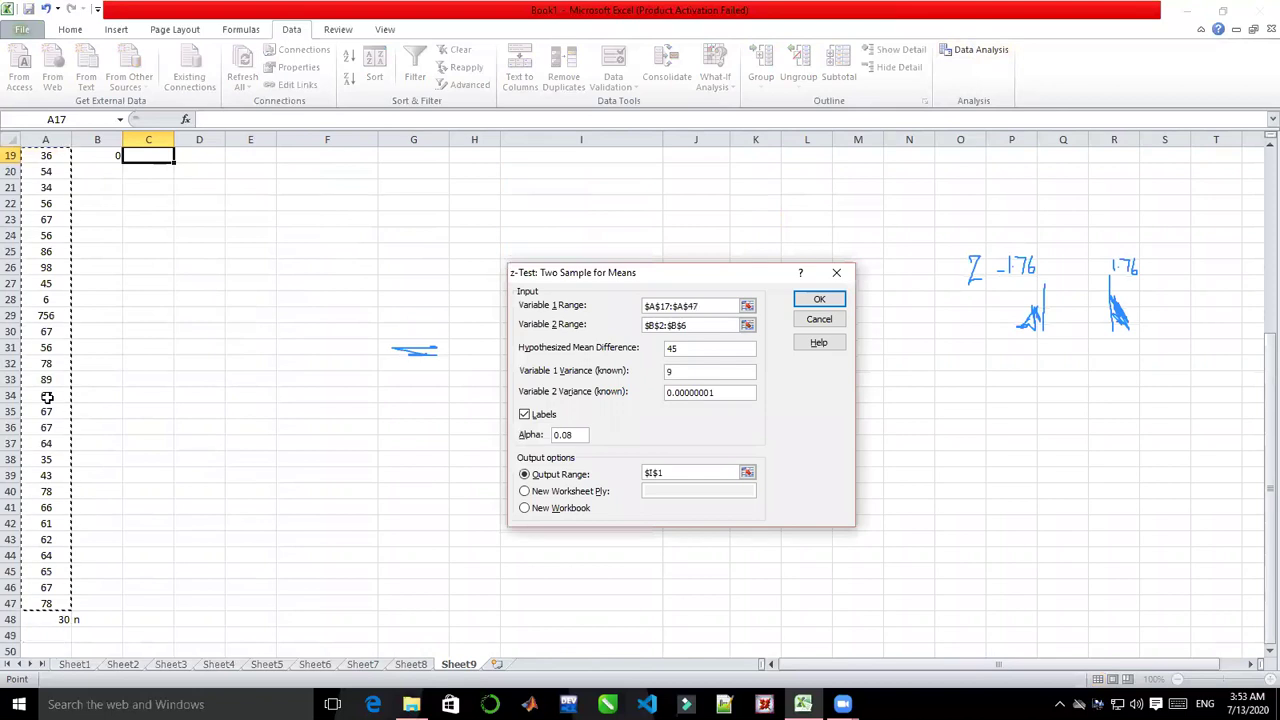
{"action": "left_click", "coordinate": [699, 322]}
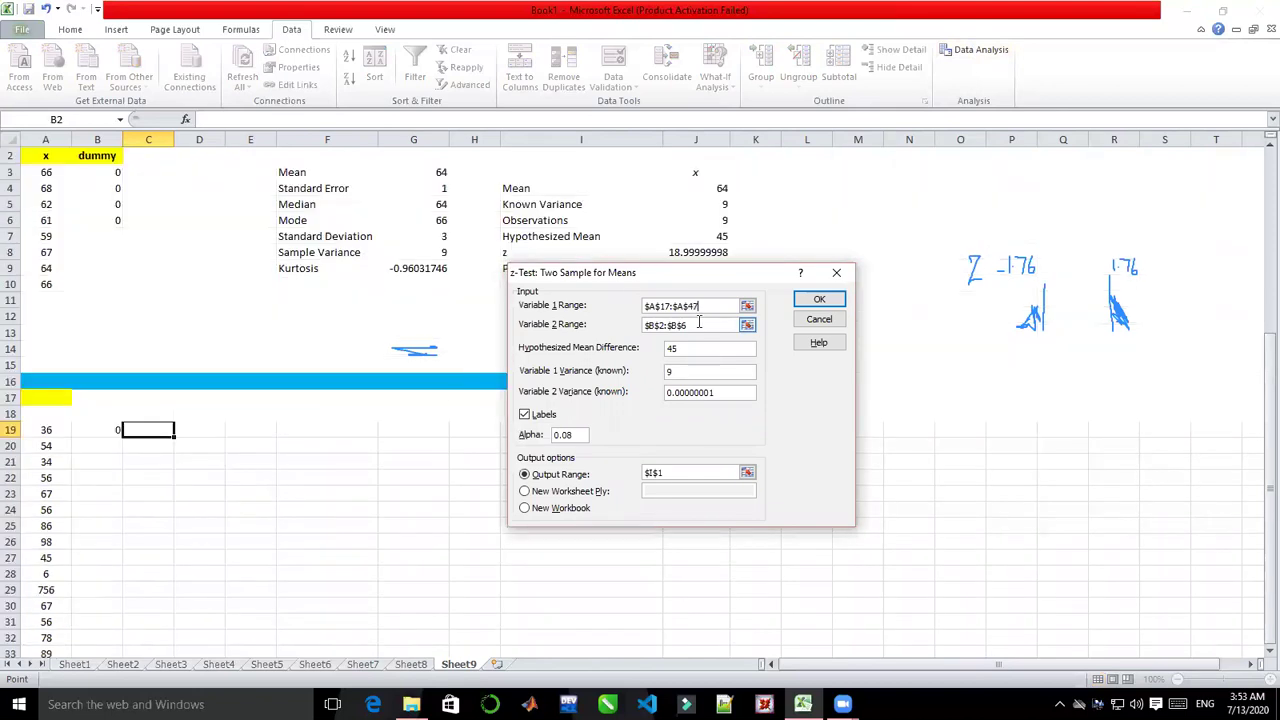
{"action": "key", "text": "BackSpace"}
{"action": "key", "text": "BackSpace"}
{"action": "key", "text": "BackSpace"}
{"action": "key", "text": "BackSpace"}
{"action": "key", "text": "BackSpace"}
{"action": "key", "text": "BackSpace"}
{"action": "key", "text": "BackSpace"}
{"action": "key", "text": "BackSpace"}
{"action": "key", "text": "BackSpace"}
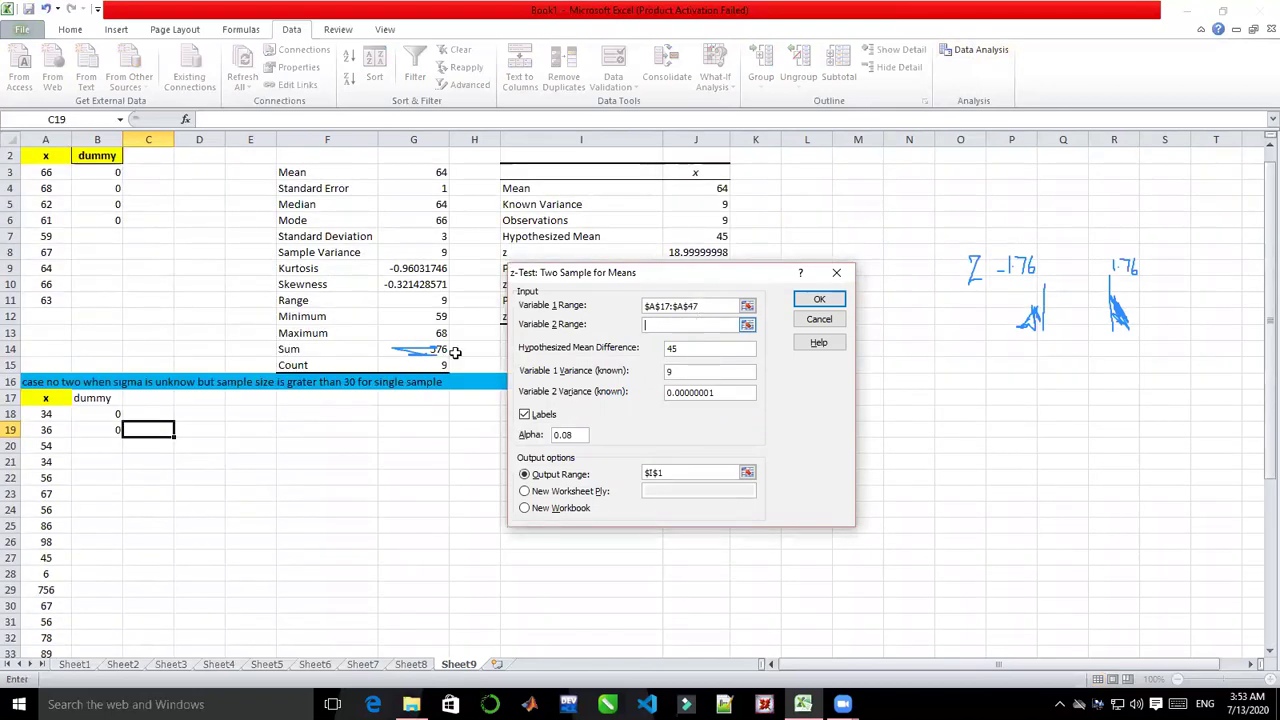
{"action": "left_click", "coordinate": [103, 399]}
{"action": "left_click_drag", "start_coordinate": [103, 399], "coordinate": [100, 430]}
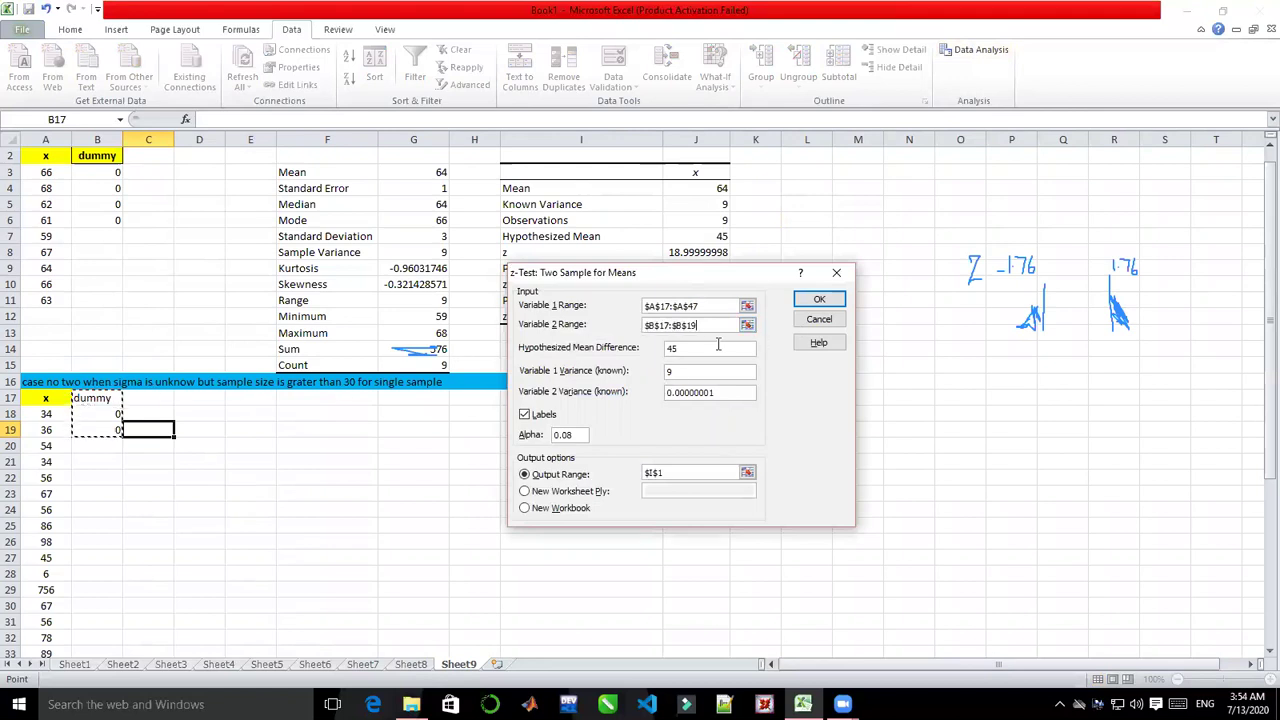
{"action": "left_click", "coordinate": [712, 348]}
{"action": "key", "text": "BackSpace"}
{"action": "key", "text": "BackSpace"}
{"action": "type", "text": "82"}
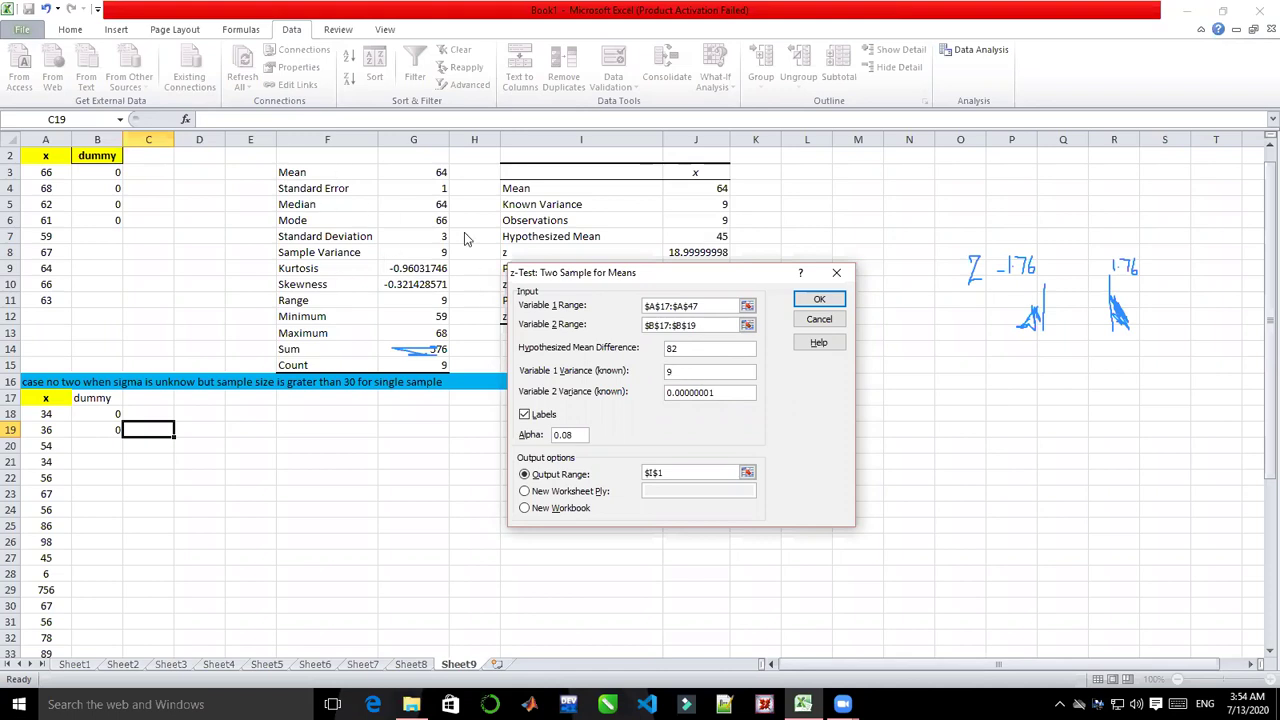
{"action": "left_click", "coordinate": [838, 274]}
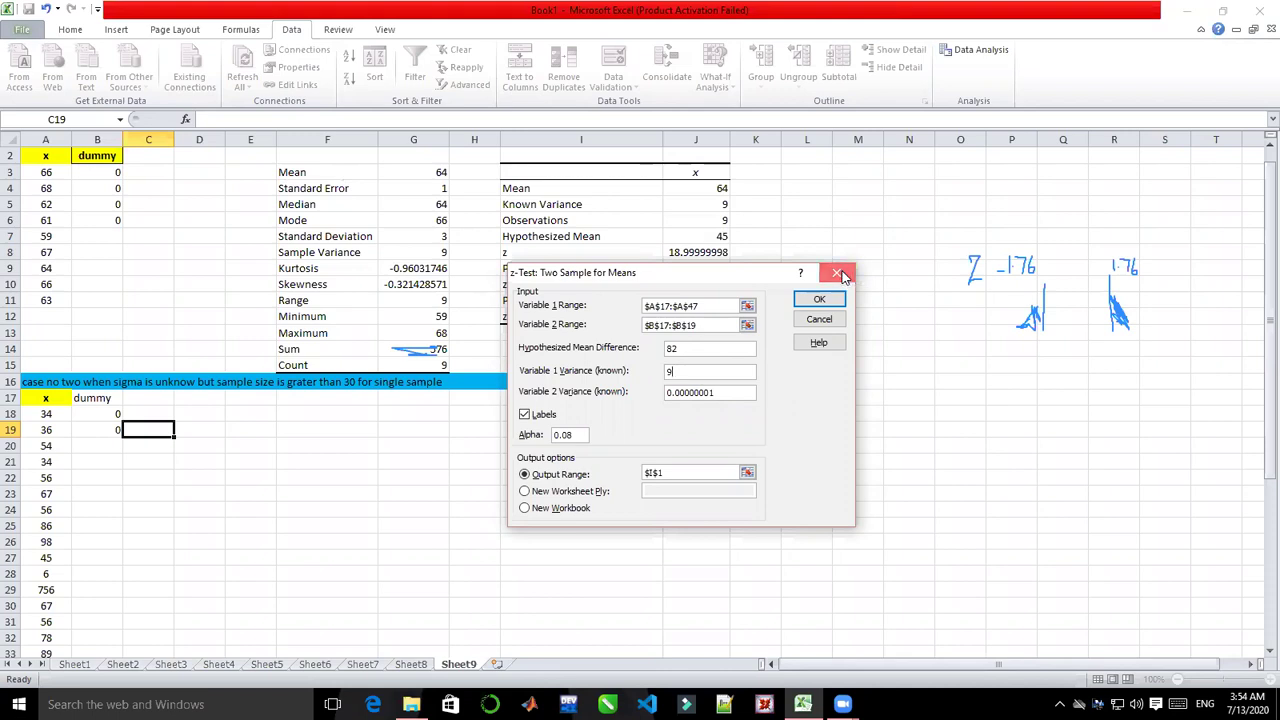
- Set up Descriptive Statistics for A17:A47 and decline overwriting the existing output at F1
{"action": "left_click_drag", "start_coordinate": [757, 434], "coordinate": [757, 404]}
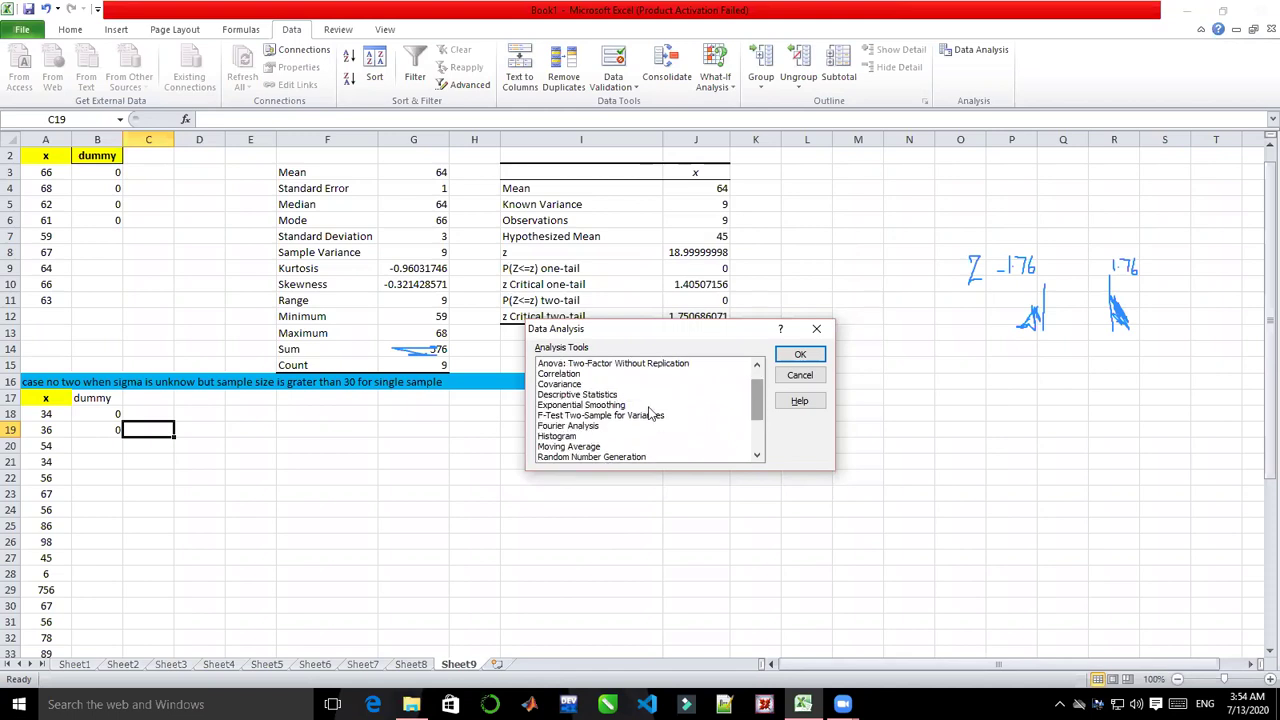
{"action": "left_click", "coordinate": [585, 395]}
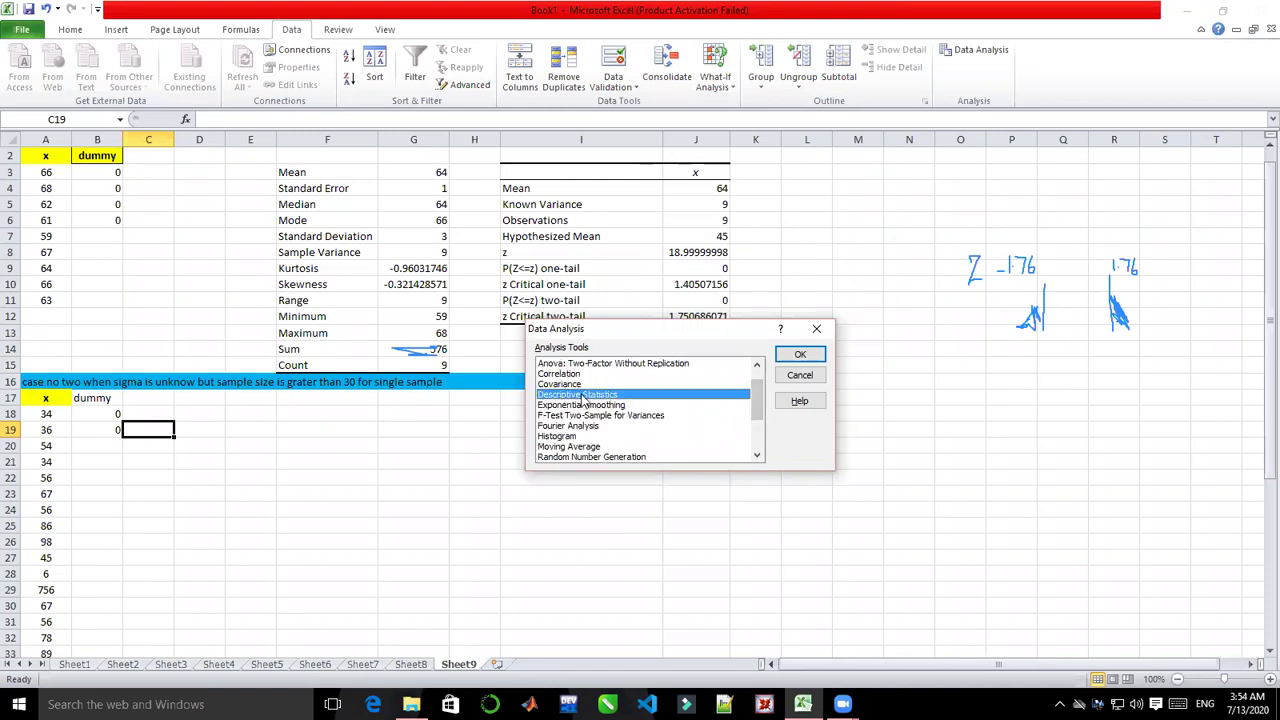
{"action": "left_click", "coordinate": [798, 356]}
{"action": "left_click", "coordinate": [34, 398]}
{"action": "key", "text": "shift+Down"}
{"action": "key", "text": "shift+Down"}
{"action": "key", "text": "shift+Down"}
{"action": "key", "text": "shift+Down"}
{"action": "key", "text": "shift+Down"}
{"action": "key", "text": "shift+Down"}
{"action": "key", "text": "shift+Down"}
{"action": "key", "text": "shift+Down"}
{"action": "key", "text": "shift+Down"}
{"action": "key", "text": "shift+Down"}
{"action": "key", "text": "shift+Down"}
{"action": "key", "text": "shift+Down"}
{"action": "key", "text": "shift+Down"}
{"action": "key", "text": "shift+Down"}
{"action": "key", "text": "shift+Down"}
{"action": "key", "text": "shift+Down"}
{"action": "key", "text": "shift+Down"}
{"action": "key", "text": "shift+Down"}
{"action": "key", "text": "shift+Down"}
{"action": "key", "text": "shift+Down"}
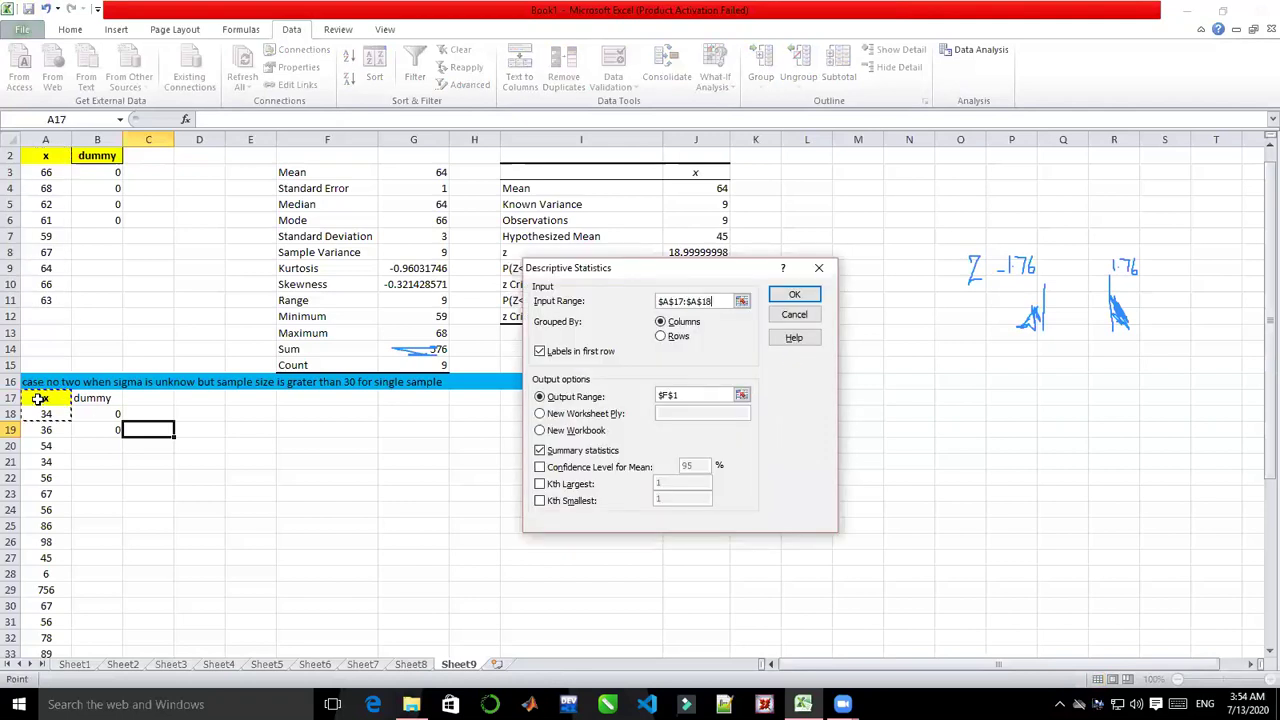
{"action": "key", "text": "shift+Up"}
{"action": "key", "text": "shift+Up"}
{"action": "left_click", "coordinate": [794, 298]}
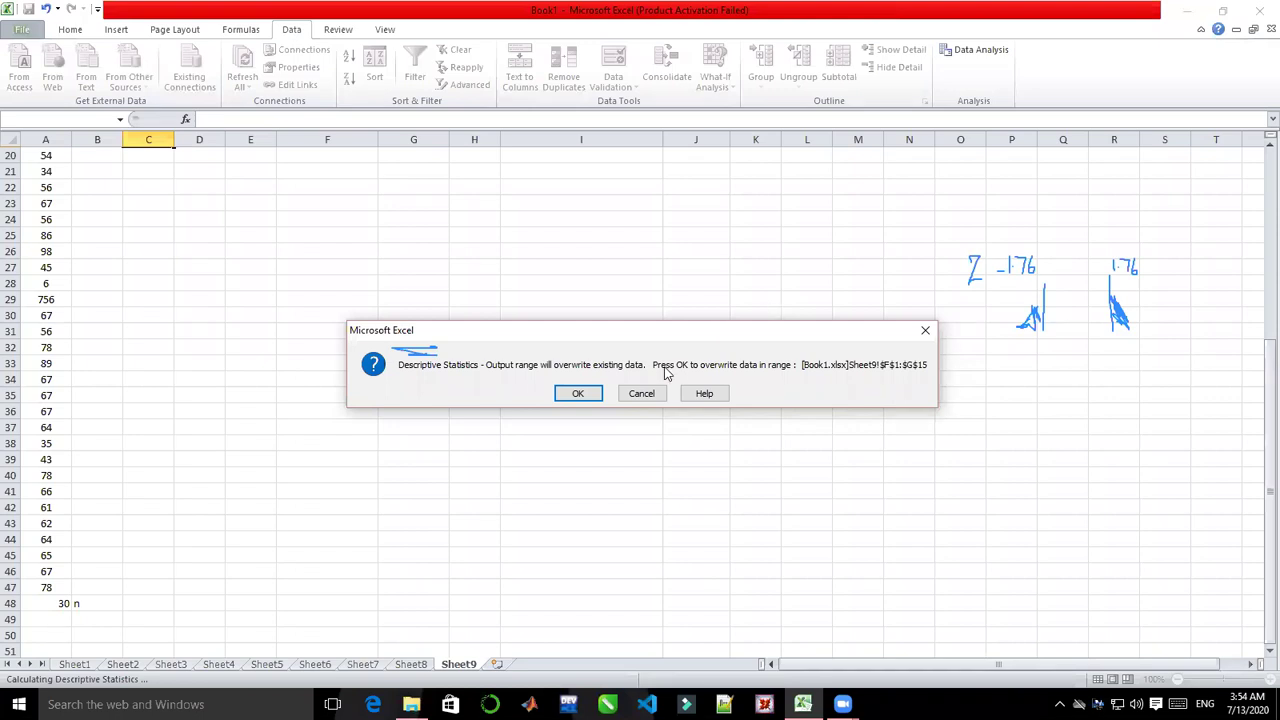
{"action": "left_click", "coordinate": [645, 395]}
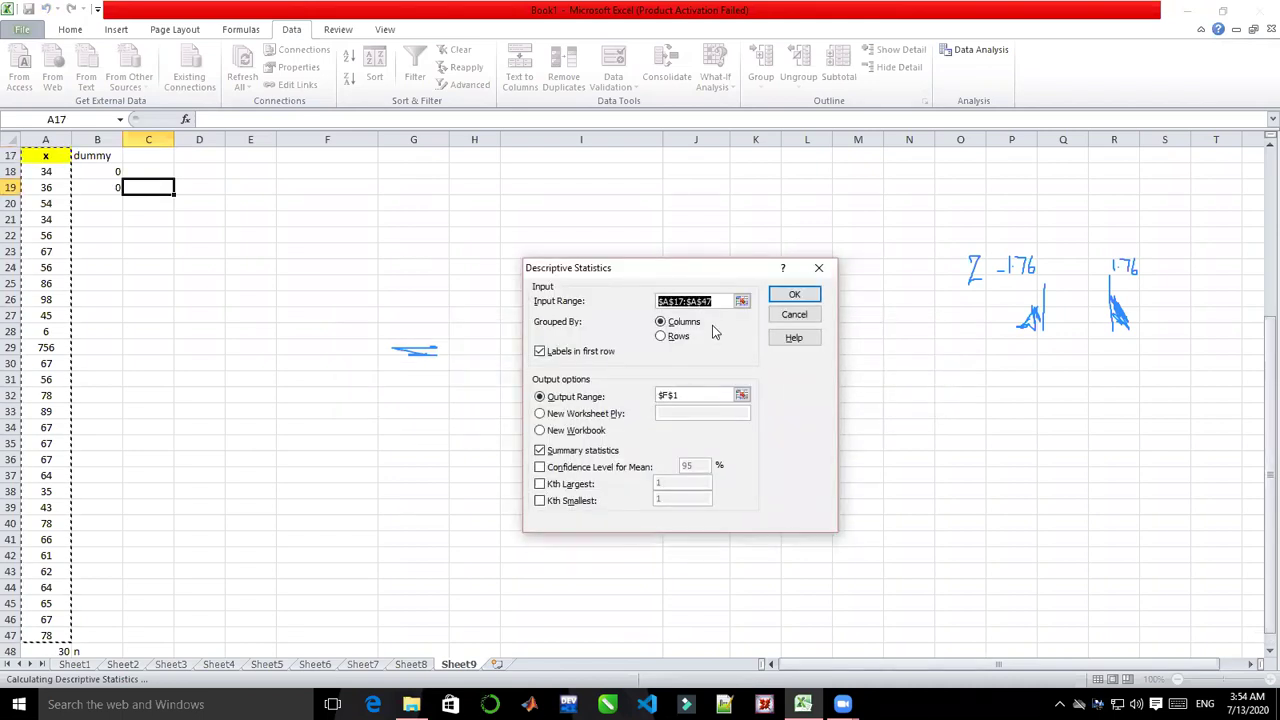
- Reselect the case two x column, A17:A47 including its heading, as the Descriptive Statistics input range
{"action": "key", "text": "BackSpace"}
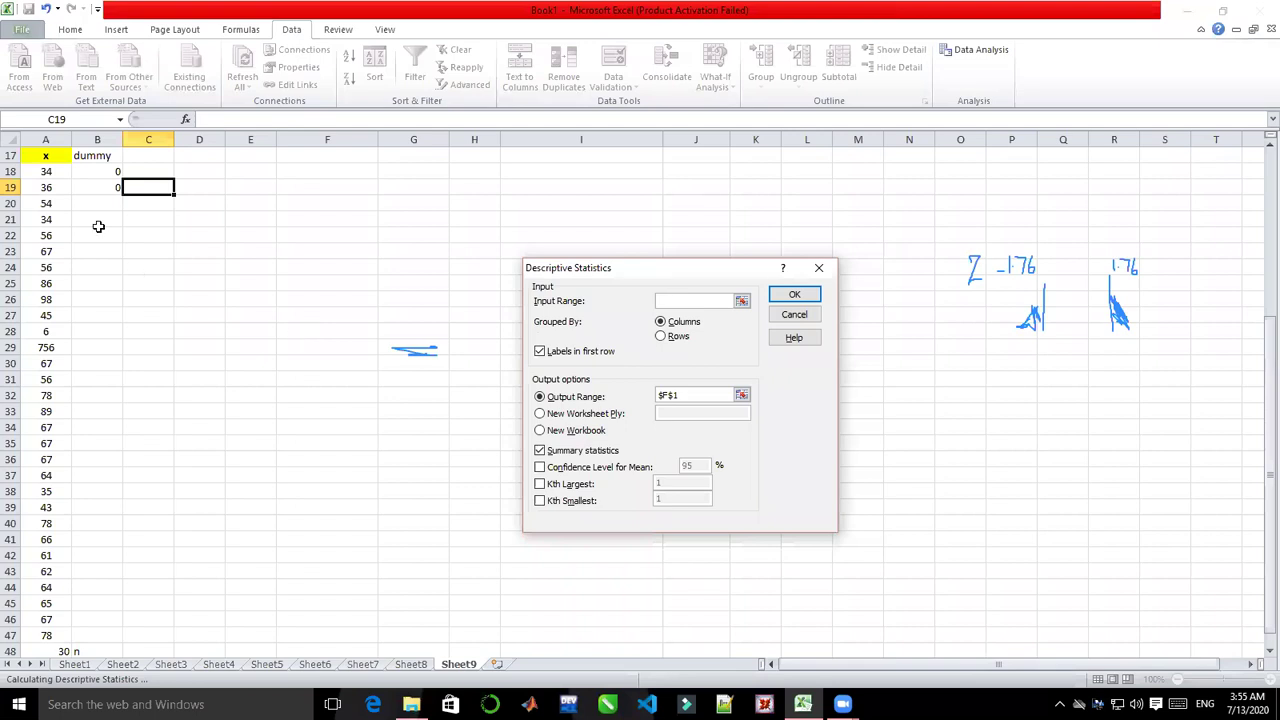
{"action": "left_click", "coordinate": [44, 156]}
{"action": "key", "text": "shift+Down"}
{"action": "key", "text": "shift+Down"}
{"action": "key", "text": "shift+Down"}
{"action": "key", "text": "shift+Down"}
{"action": "key", "text": "shift+Down"}
{"action": "key", "text": "shift+Down"}
{"action": "key", "text": "shift+Down"}
{"action": "key", "text": "shift+Down"}
{"action": "key", "text": "shift+Down"}
{"action": "key", "text": "shift+Down"}
{"action": "key", "text": "shift+Down"}
{"action": "key", "text": "shift+Down"}
{"action": "key", "text": "shift+Down"}
{"action": "key", "text": "shift+Down"}
{"action": "key", "text": "shift+Down"}
{"action": "key", "text": "shift+Down"}
{"action": "key", "text": "shift+Down"}
{"action": "key", "text": "shift+Down"}
{"action": "key", "text": "shift+Down"}
{"action": "key", "text": "shift+Down"}
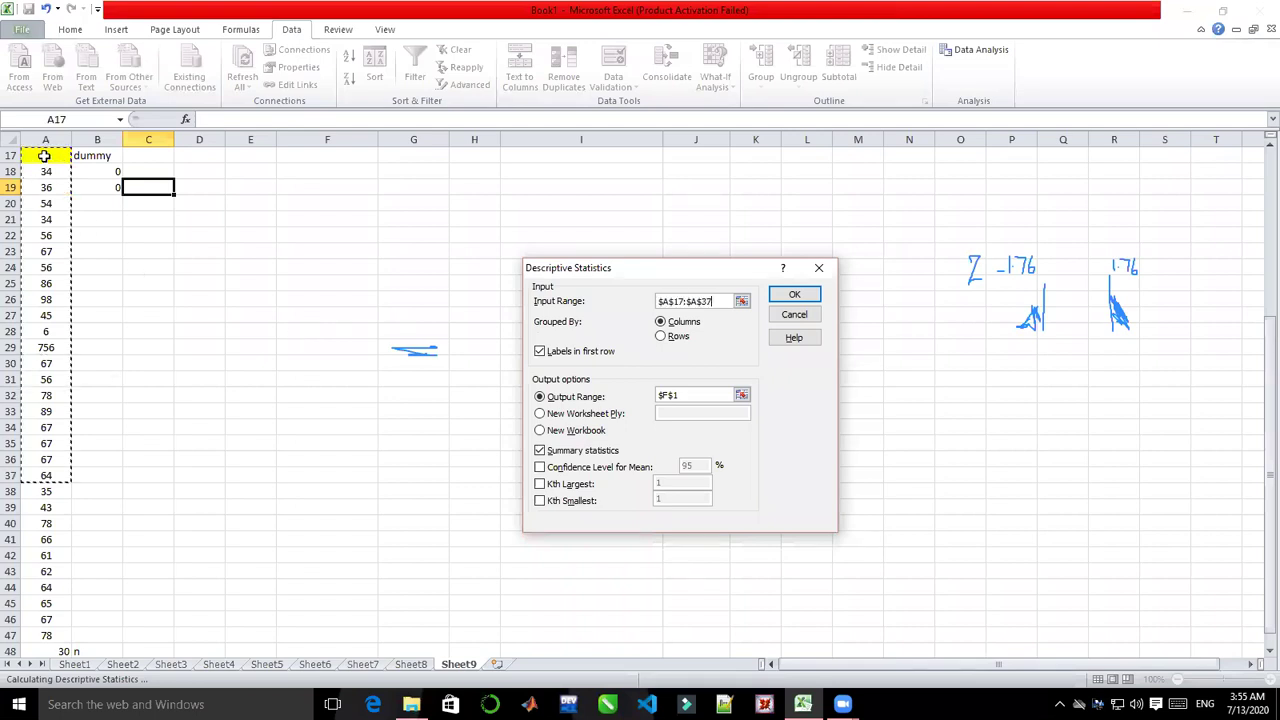
{"action": "key", "text": "shift+Down"}
{"action": "key", "text": "shift+Down"}
{"action": "key", "text": "shift+Down"}
{"action": "key", "text": "shift+Down"}
{"action": "key", "text": "shift+Down"}
{"action": "key", "text": "shift+Down"}
{"action": "key", "text": "shift+Down"}
{"action": "key", "text": "shift+Down"}
- Set the Descriptive Statistics output range to F17 and generate the summary statistics
{"action": "left_click", "coordinate": [690, 395]}
{"action": "key", "text": "BackSpace"}
{"action": "key", "text": "BackSpace"}
{"action": "key", "text": "BackSpace"}
{"action": "key", "text": "BackSpace"}
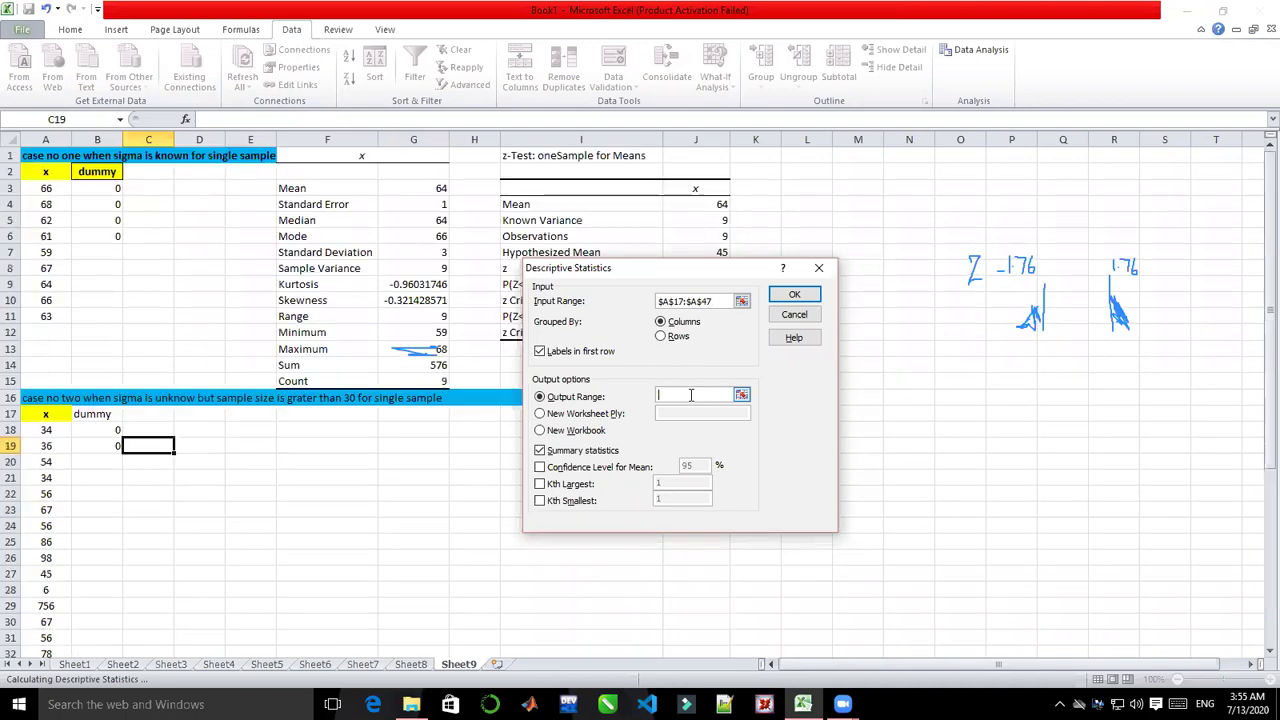
{"action": "left_click", "coordinate": [303, 415]}
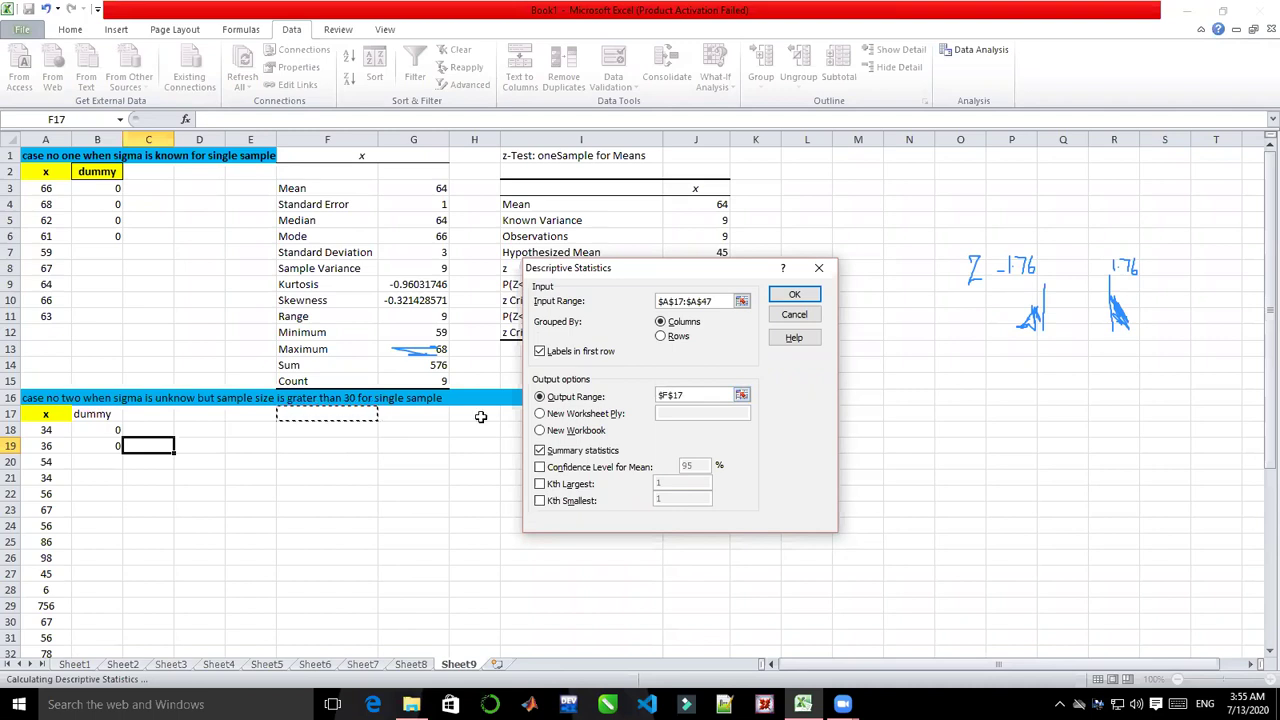
{"action": "left_click", "coordinate": [804, 297]}
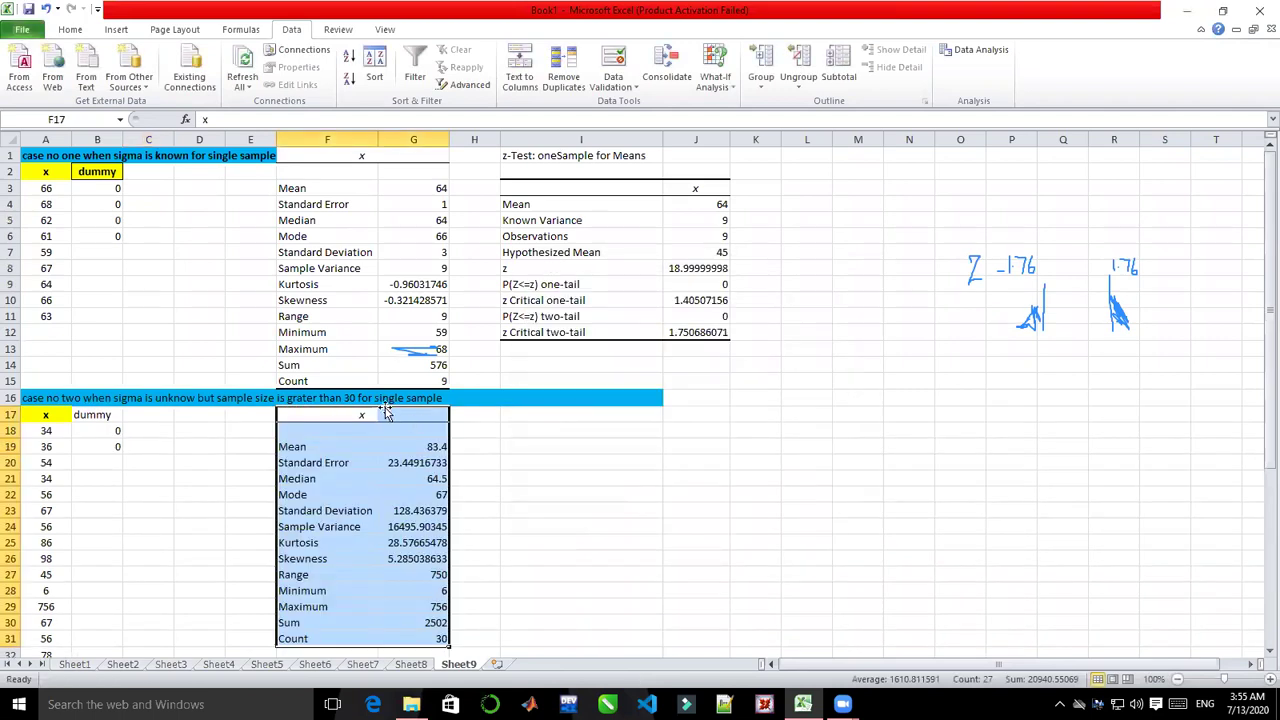
{"action": "left_click_drag", "start_coordinate": [371, 252], "coordinate": [369, 190]}
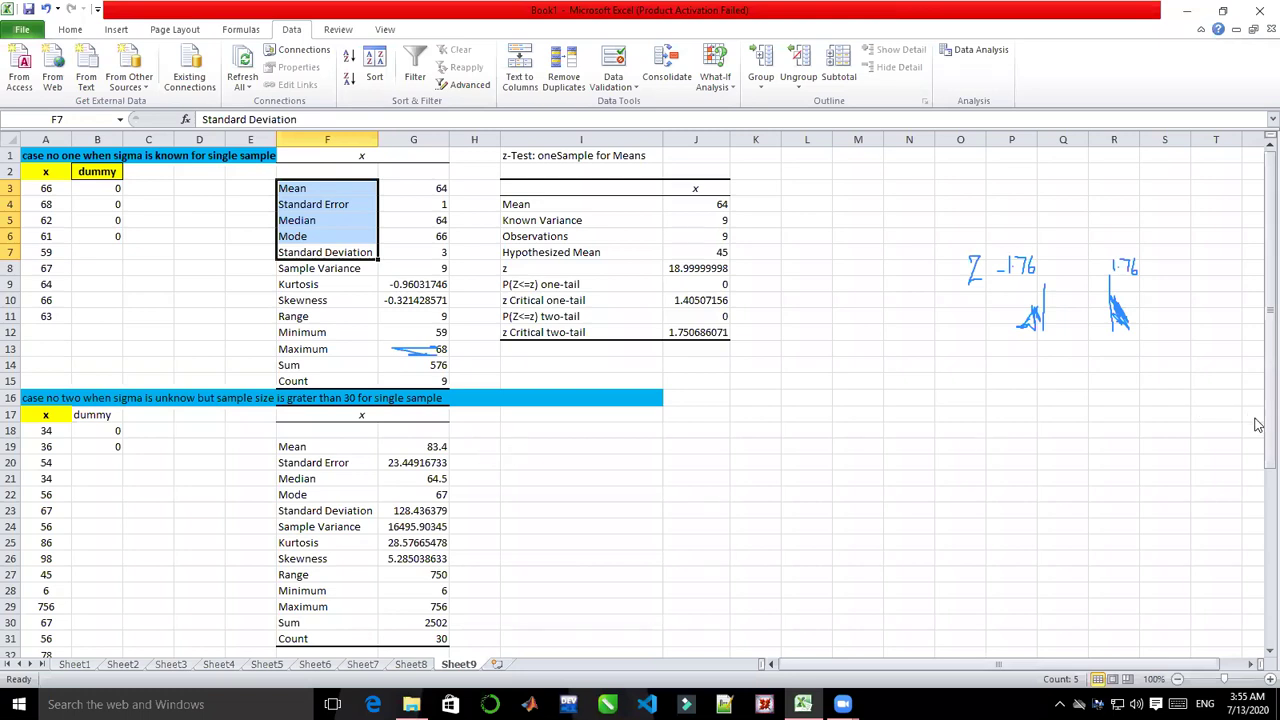
{"action": "left_click_drag", "start_coordinate": [1265, 438], "coordinate": [1258, 440]}
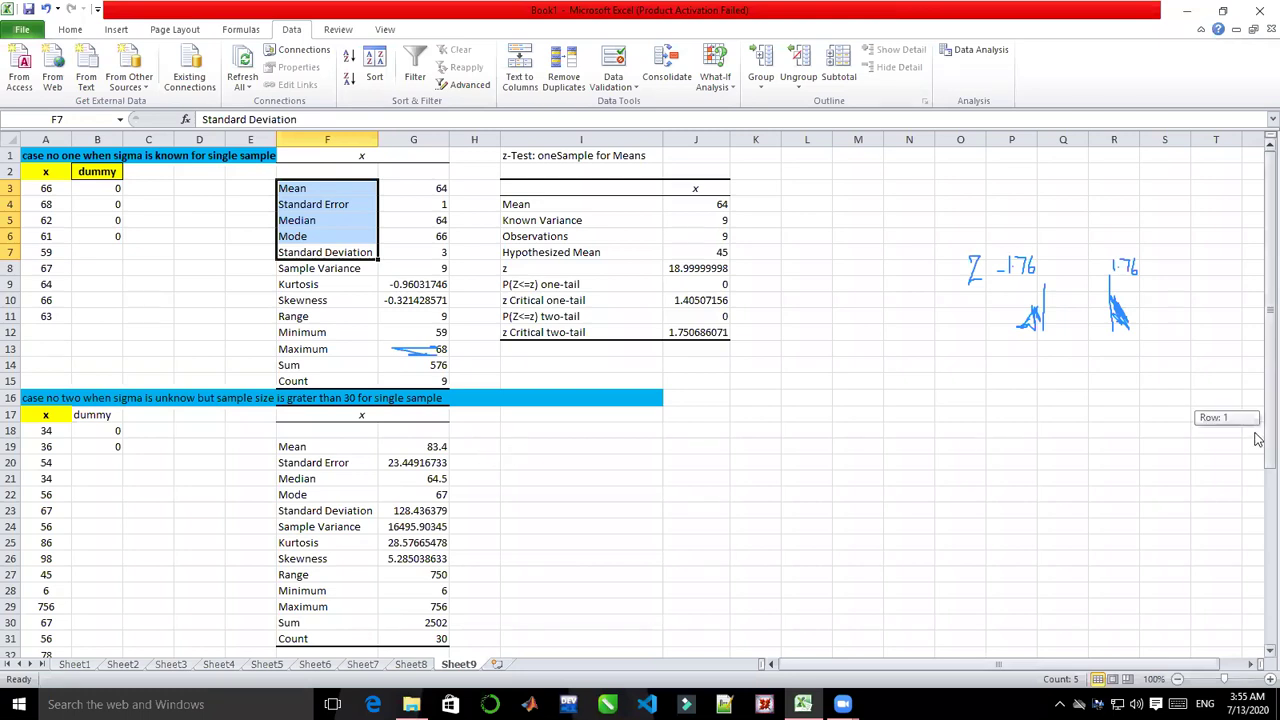
{"action": "scroll", "coordinate": [345, 430], "scroll_direction": "down", "scroll_amount": 1}
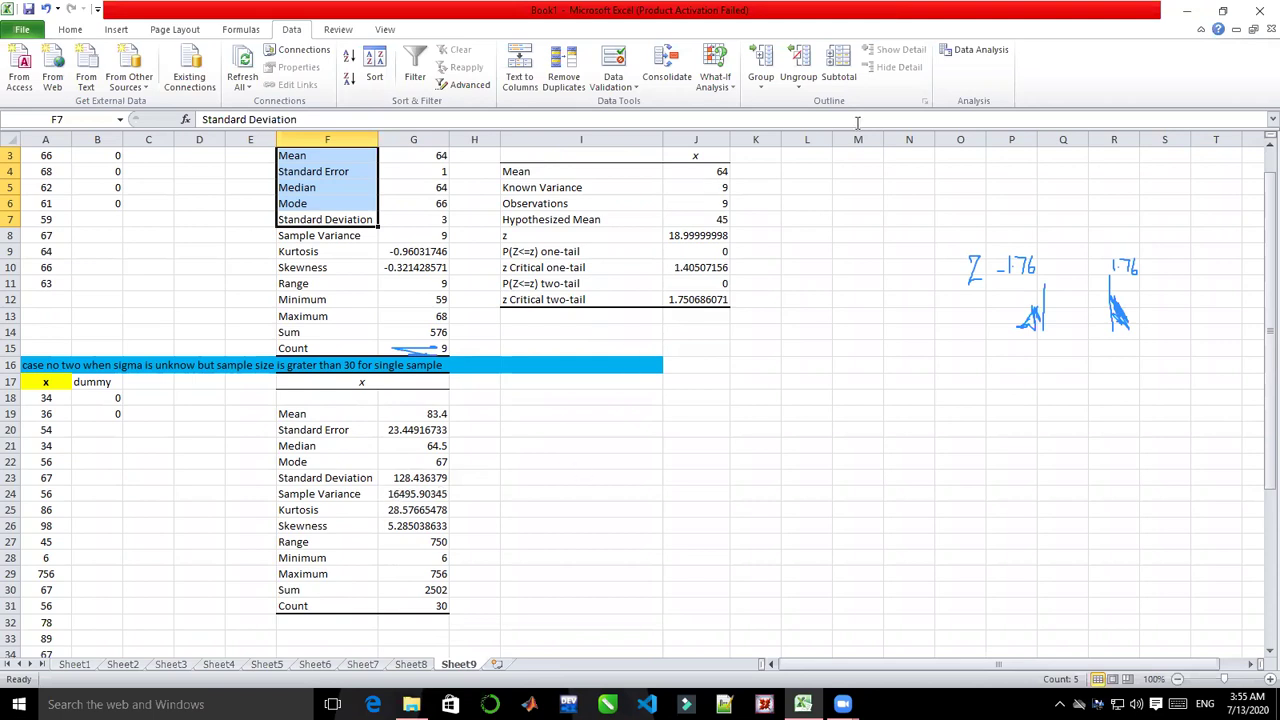
- Start the z-Test: Two Sample for Means analysis and set its variable 1 range to A17:A47
{"action": "left_click", "coordinate": [980, 50]}
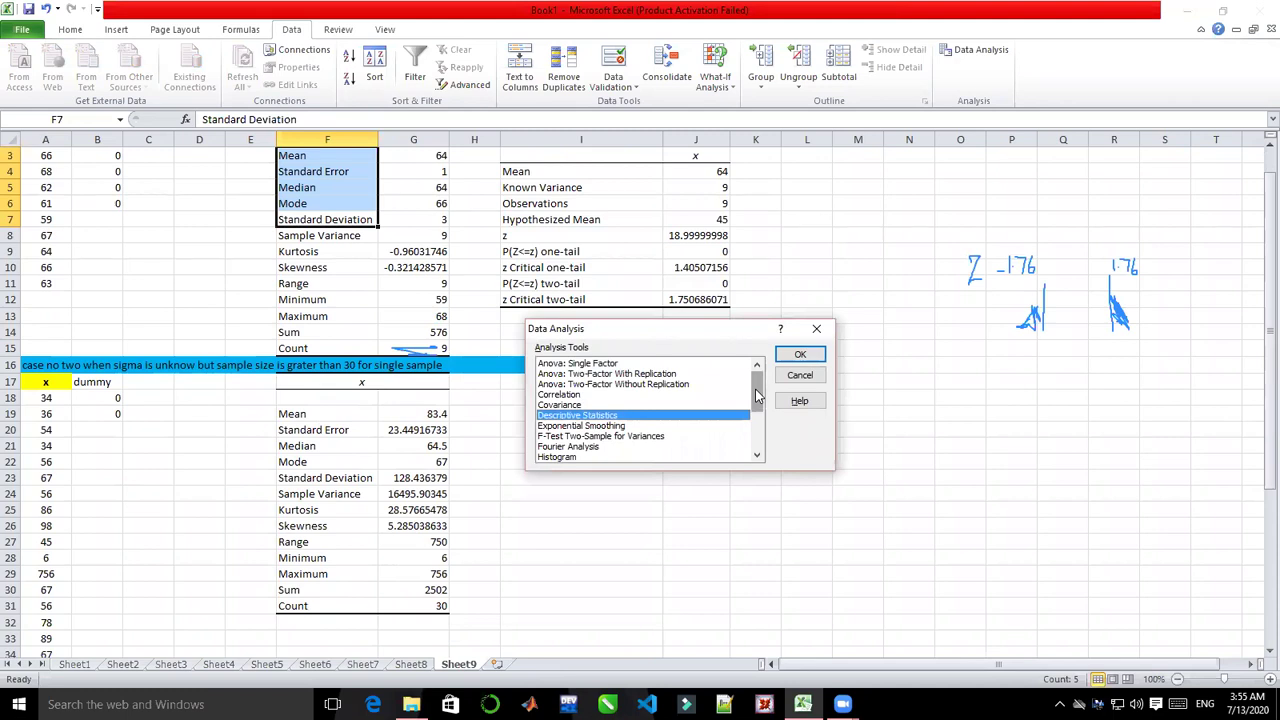
{"action": "left_click_drag", "start_coordinate": [757, 396], "coordinate": [757, 445]}
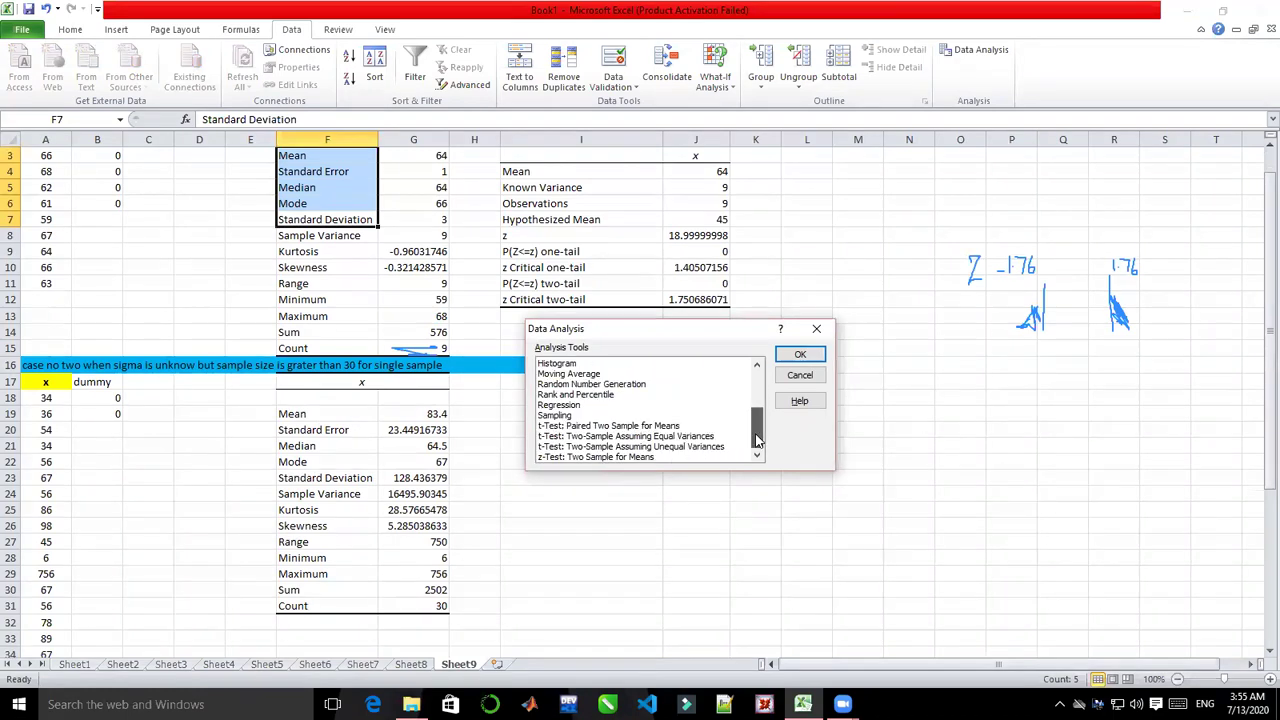
{"action": "left_click", "coordinate": [648, 456]}
{"action": "left_click", "coordinate": [798, 356]}
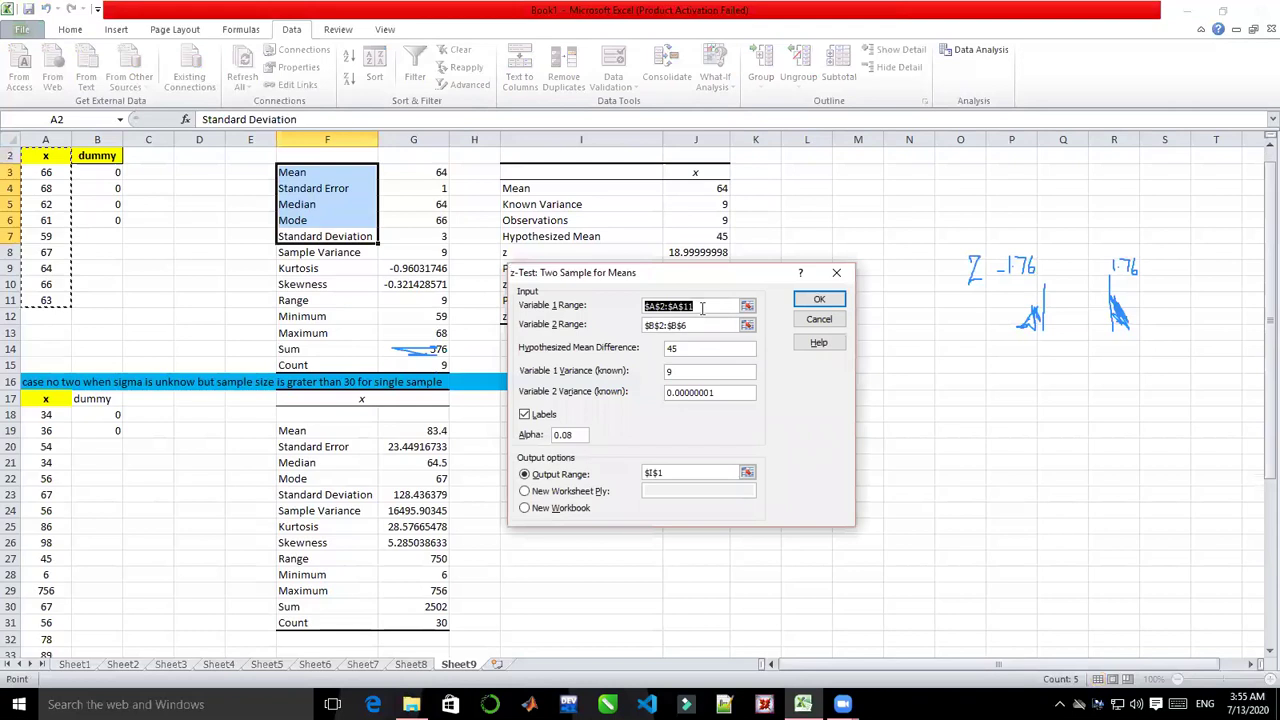
{"action": "key", "text": "BackSpace"}
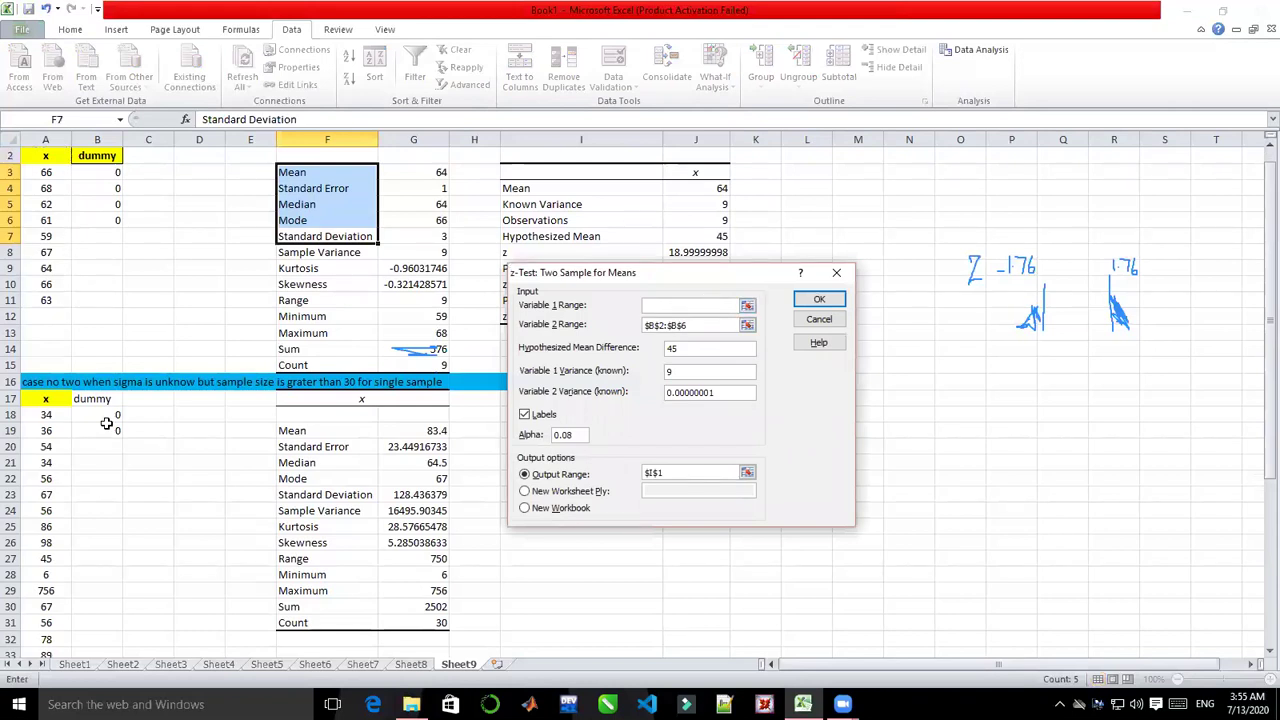
{"action": "left_click", "coordinate": [42, 396]}
{"action": "key", "text": "shift+Down"}
{"action": "key", "text": "shift+Down"}
{"action": "key", "text": "shift+Down"}
{"action": "key", "text": "shift+Down"}
{"action": "key", "text": "shift+Down"}
{"action": "key", "text": "shift+Down"}
{"action": "key", "text": "shift+Down"}
{"action": "key", "text": "shift+Down"}
{"action": "key", "text": "shift+Down"}
{"action": "key", "text": "shift+Down"}
{"action": "key", "text": "shift+Down"}
{"action": "key", "text": "shift+Down"}
{"action": "key", "text": "shift+Down"}
{"action": "key", "text": "shift+Down"}
{"action": "key", "text": "shift+Down"}
{"action": "key", "text": "shift+Down"}
{"action": "key", "text": "shift+Down"}
{"action": "key", "text": "shift+Down"}
{"action": "key", "text": "shift+Down"}
{"action": "key", "text": "shift+Down"}
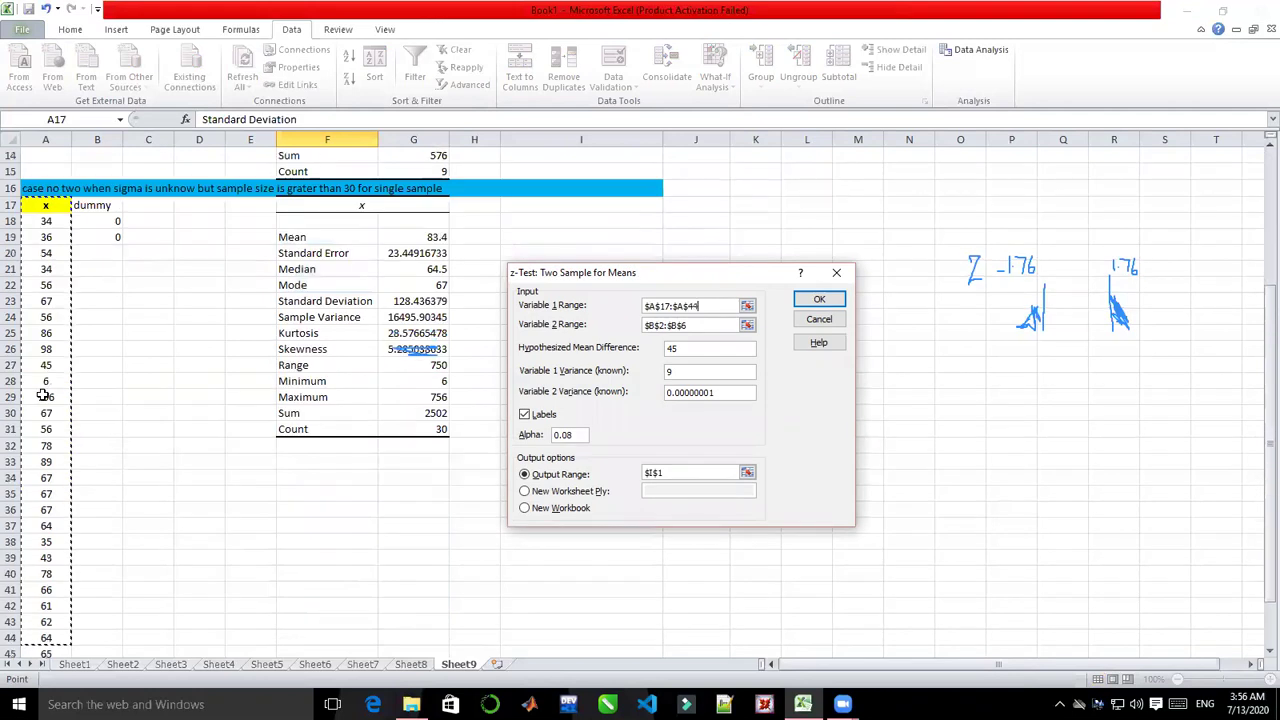
{"action": "key", "text": "shift+Down"}
{"action": "key", "text": "shift+Down"}
{"action": "key", "text": "shift+Down"}
{"action": "key", "text": "shift+Down"}
{"action": "key", "text": "shift+Down"}
{"action": "key", "text": "shift+Up"}
{"action": "key", "text": "shift+Up"}
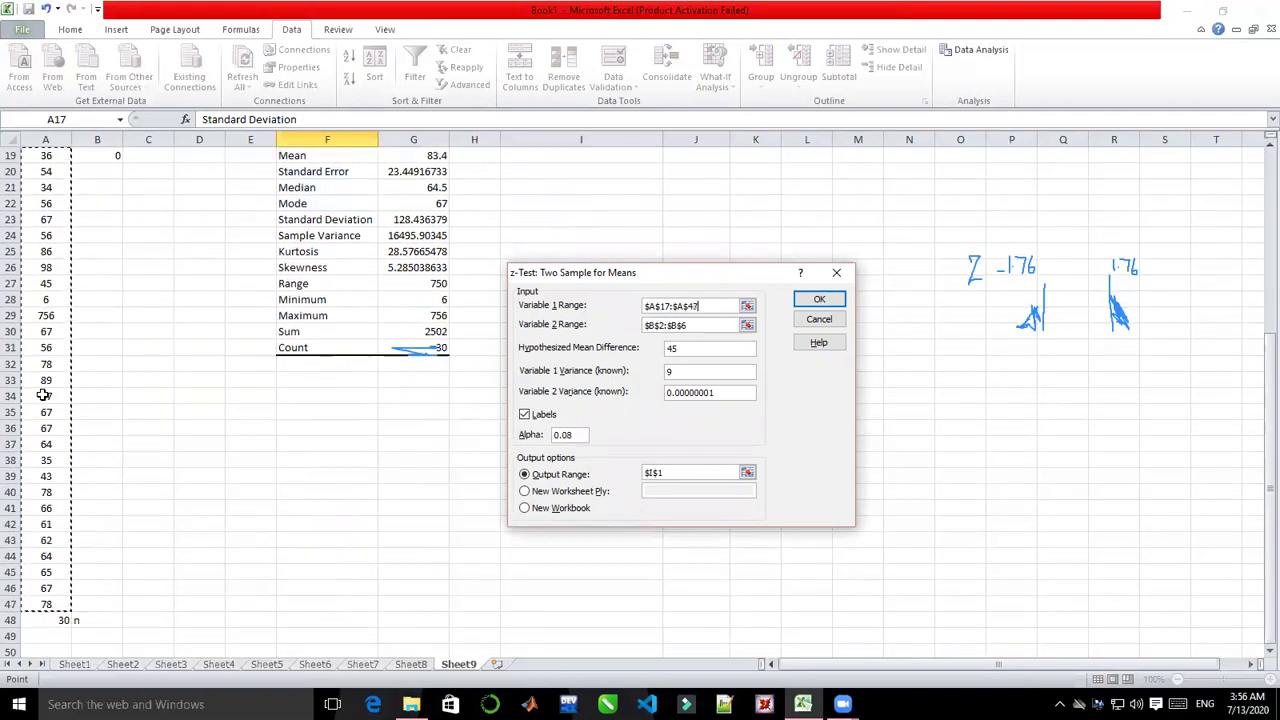
- Set the z-test's variable 2 range to the case two dummy column, B17:B19
{"action": "left_click", "coordinate": [708, 326]}
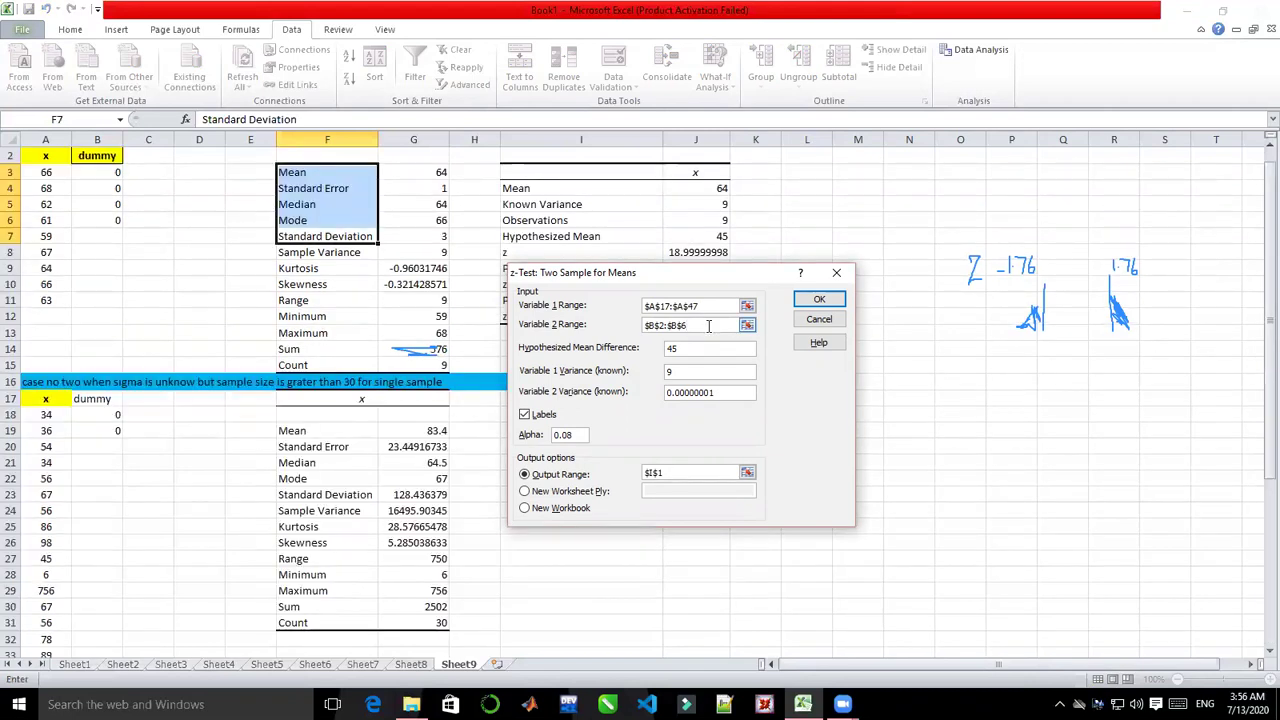
{"action": "key", "text": "BackSpace"}
{"action": "key", "text": "BackSpace"}
{"action": "key", "text": "BackSpace"}
{"action": "key", "text": "BackSpace"}
{"action": "key", "text": "BackSpace"}
{"action": "key", "text": "BackSpace"}
{"action": "key", "text": "BackSpace"}
{"action": "key", "text": "BackSpace"}
{"action": "key", "text": "BackSpace"}
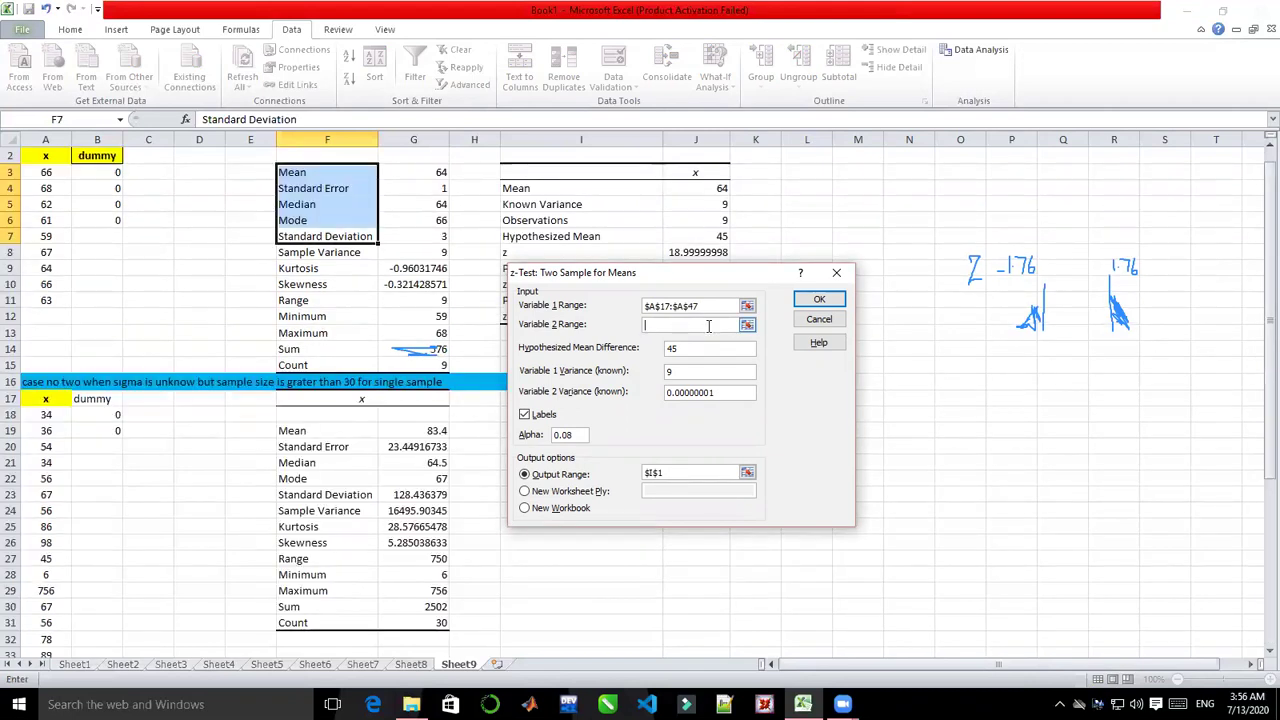
{"action": "left_click", "coordinate": [97, 398]}
{"action": "key", "text": "shift+Down"}
{"action": "key", "text": "shift+Down"}
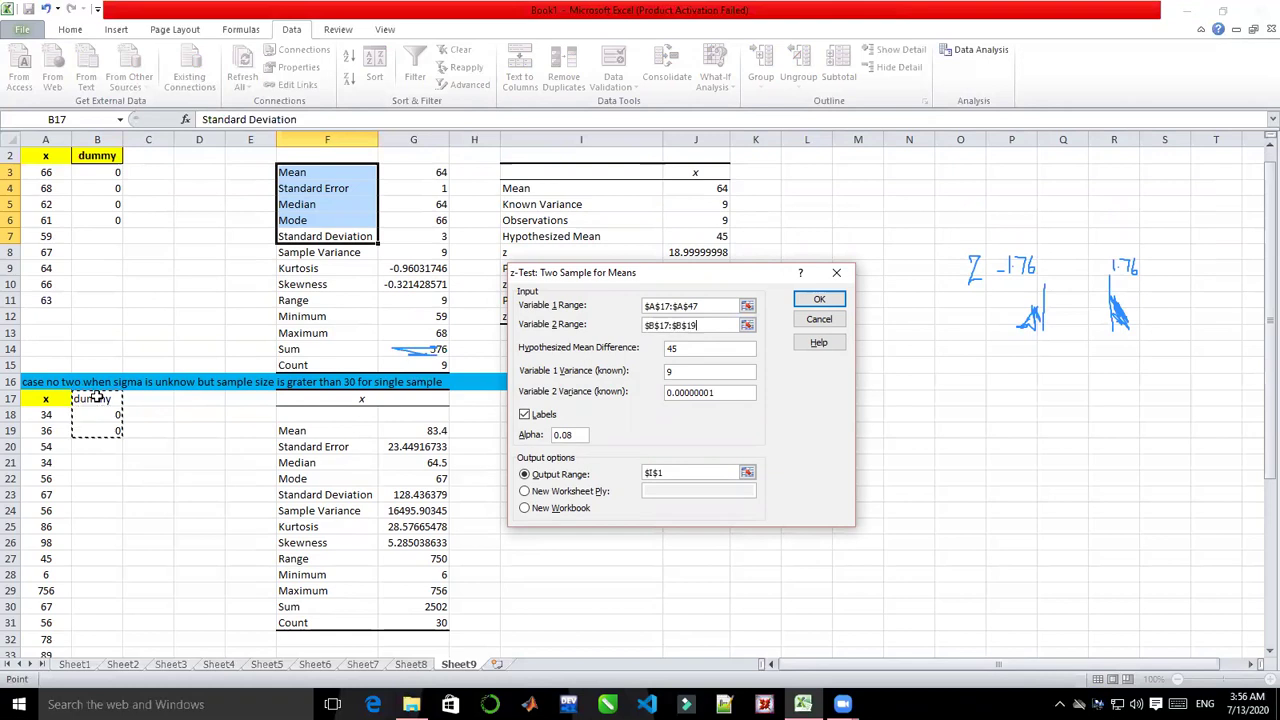
- Set the z-test's hypothesized mean difference to 82, variable 1 variance to 16495 and alpha to 0.05
{"action": "left_click", "coordinate": [688, 350]}
{"action": "key", "text": "BackSpace"}
{"action": "key", "text": "BackSpace"}
{"action": "type", "text": "82"}
{"action": "key", "text": "BackSpace"}
{"action": "type", "text": "16495"}
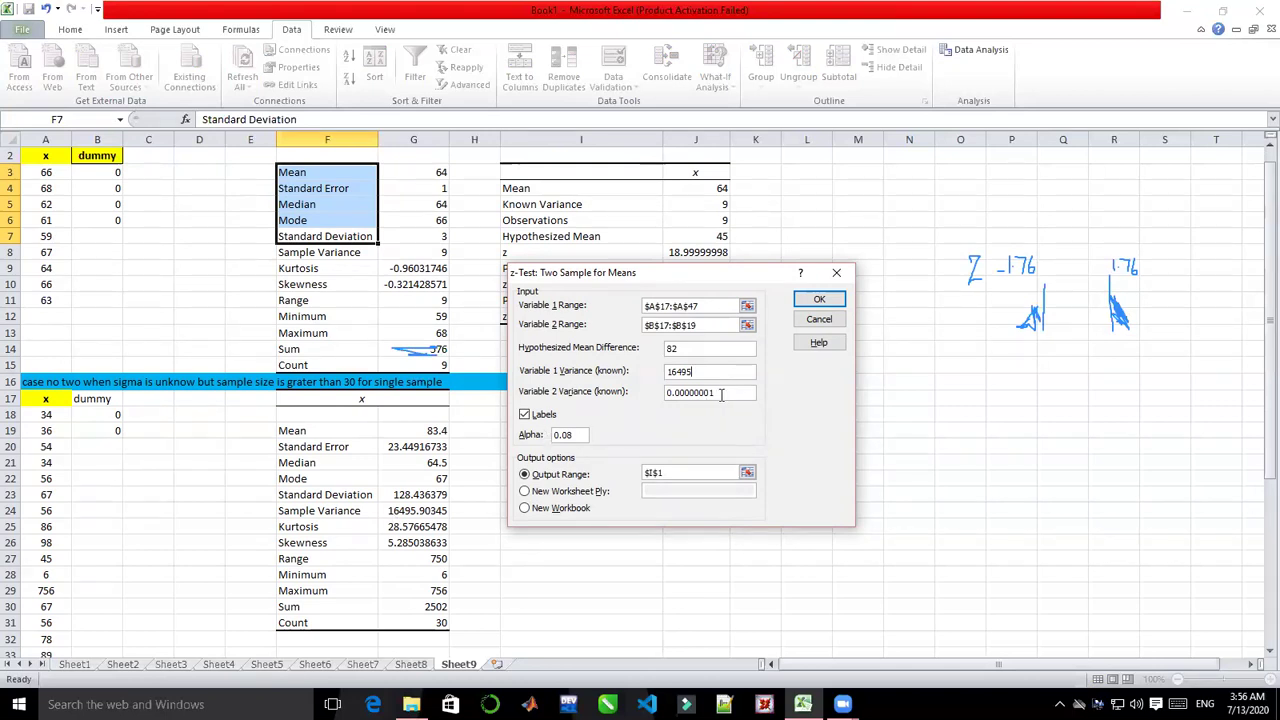
{"action": "left_click", "coordinate": [576, 436]}
{"action": "key", "text": "BackSpace"}
{"action": "type", "text": "5"}
- Set the z-test's output range to I17 and run the test
{"action": "left_click", "coordinate": [673, 477]}
{"action": "key", "text": "BackSpace"}
{"action": "key", "text": "BackSpace"}
{"action": "key", "text": "BackSpace"}
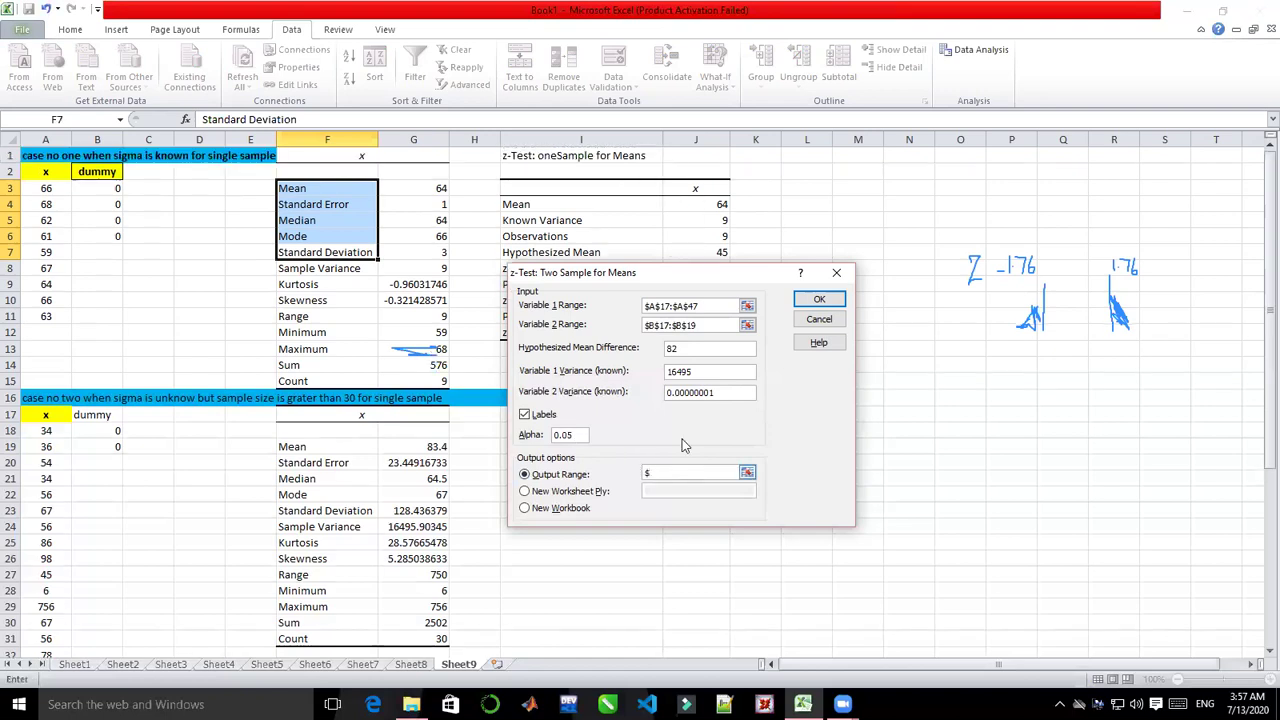
{"action": "key", "text": "BackSpace"}
{"action": "left_click_drag", "start_coordinate": [760, 272], "coordinate": [959, 271]}
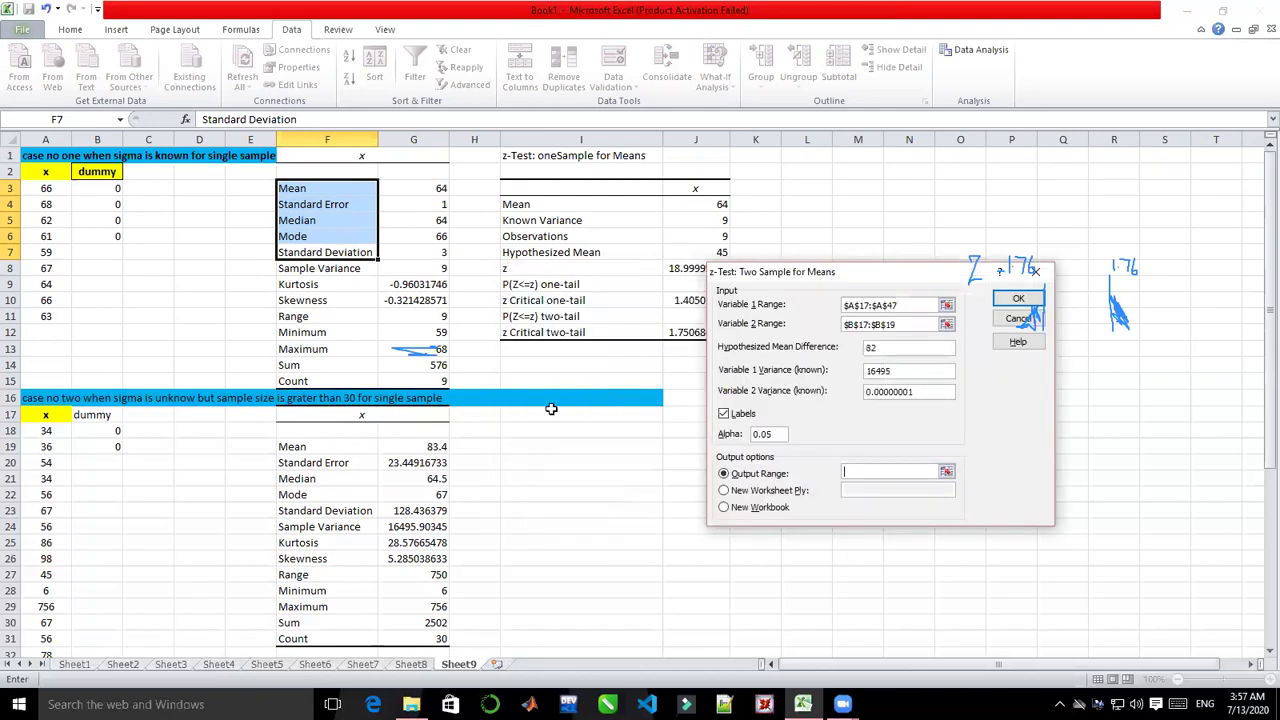
{"action": "left_click", "coordinate": [519, 415]}
{"action": "left_click", "coordinate": [1018, 302]}
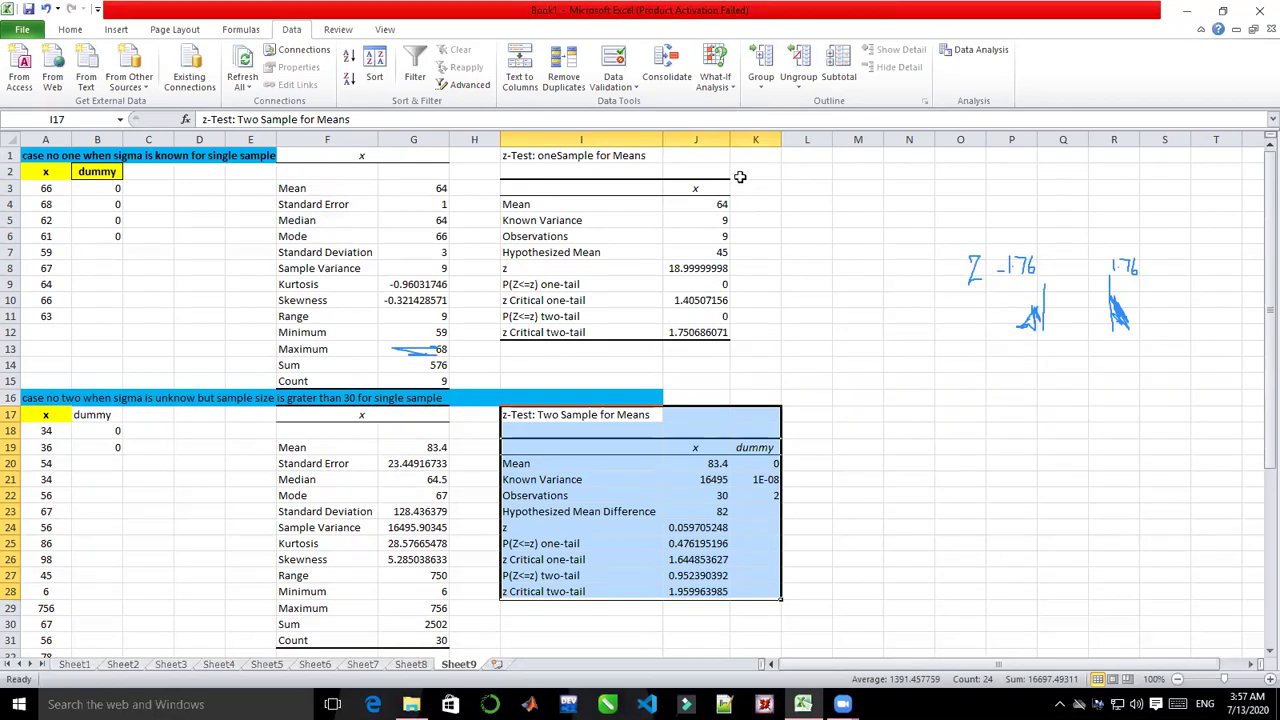
- Delete the whole column K holding the dummy figures of the case two z-test output
{"action": "left_click", "coordinate": [754, 139]}
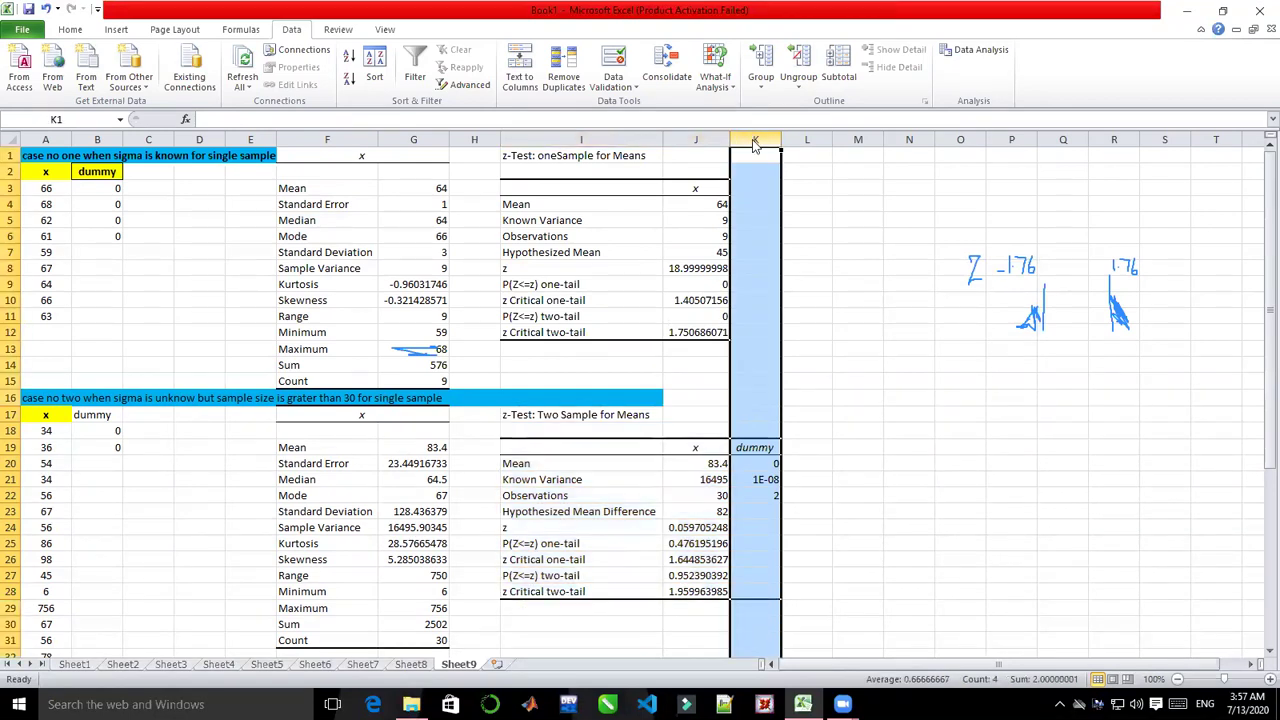
{"action": "right_click", "coordinate": [754, 140]}
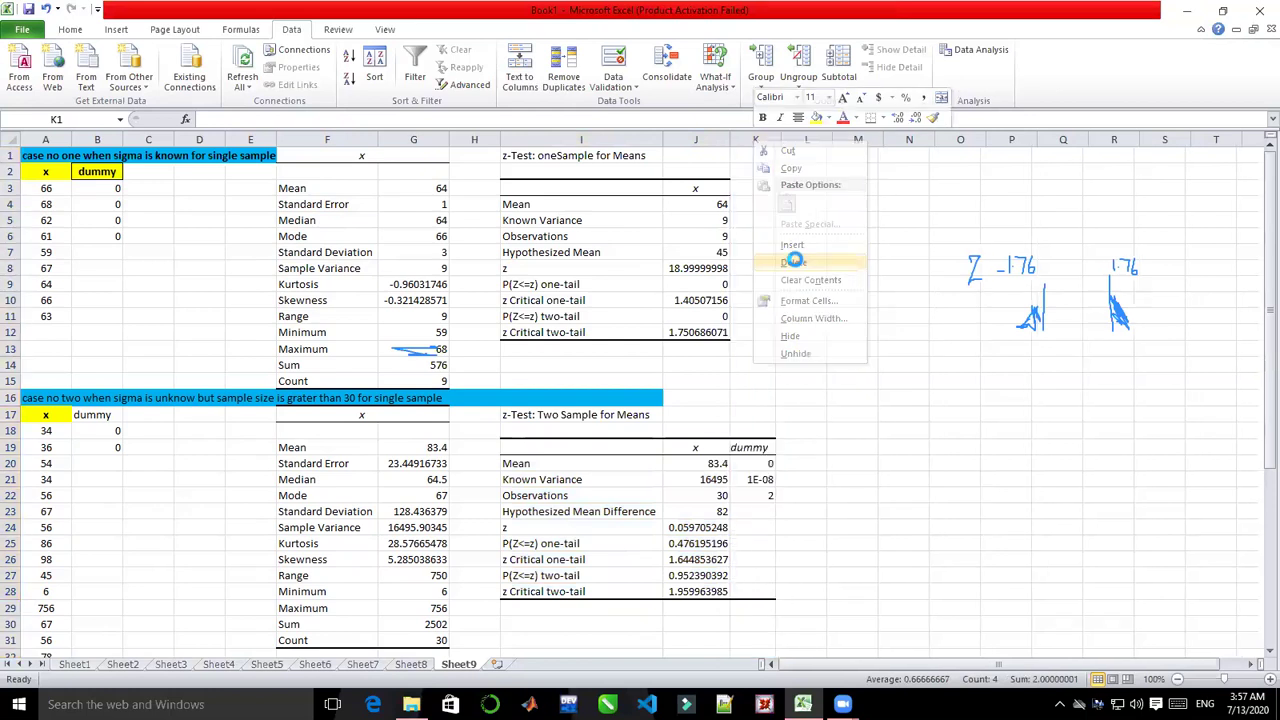
{"action": "left_click", "coordinate": [794, 263]}
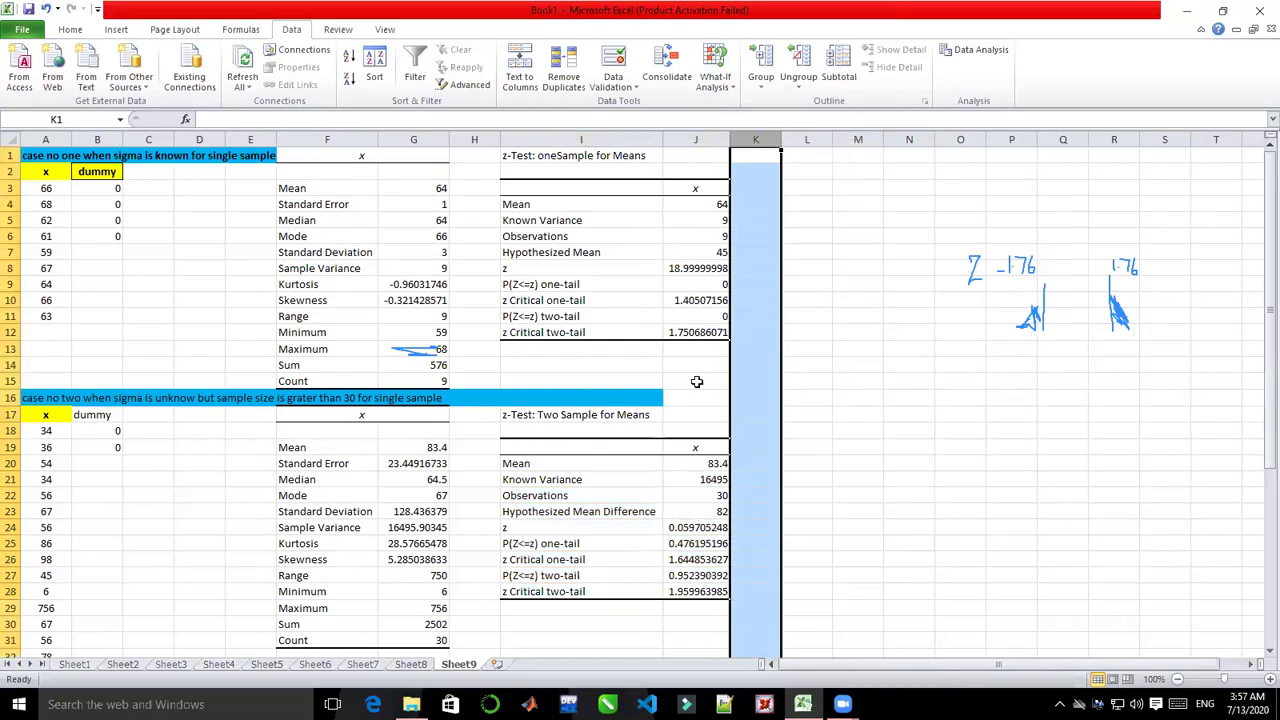
- Remove the word "Two" from the case two z-test title in I17
{"action": "double_click", "coordinate": [560, 417]}
{"action": "key", "text": "BackSpace"}
{"action": "key", "text": "BackSpace"}
{"action": "key", "text": "BackSpace"}
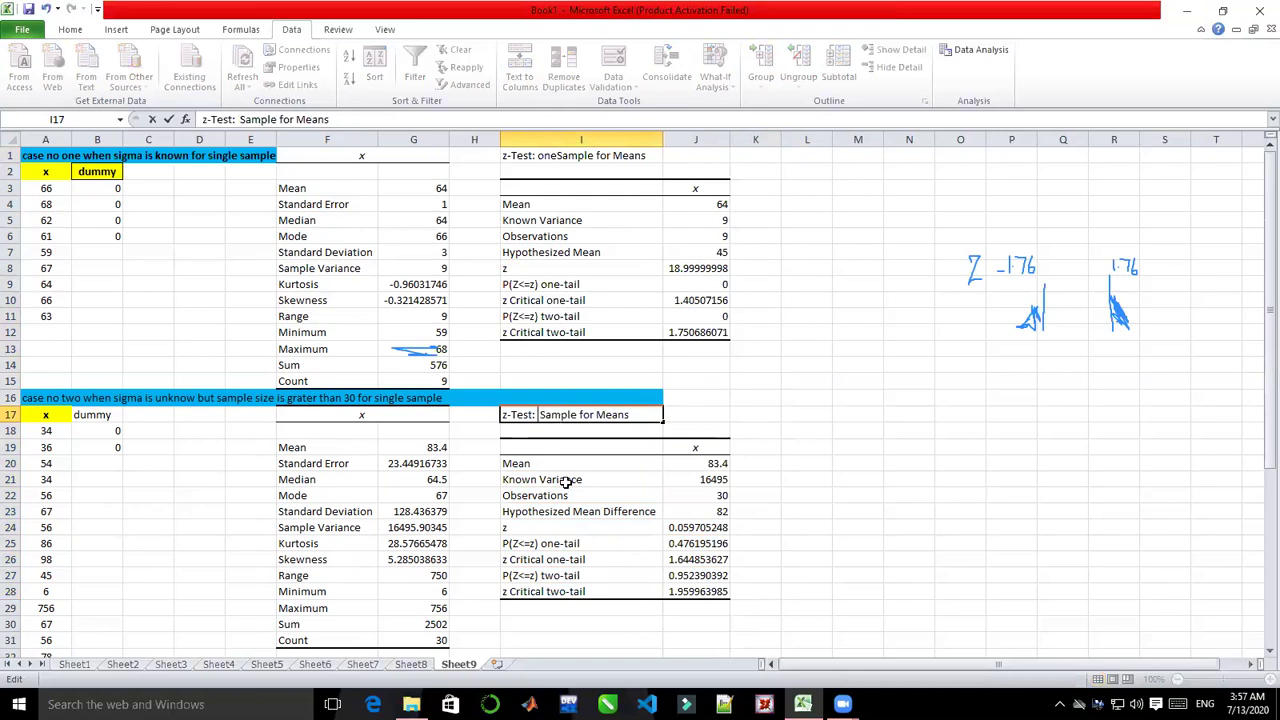
- Shorten the label in I23 to "Hypothesized Mean"
{"action": "double_click", "coordinate": [653, 511]}
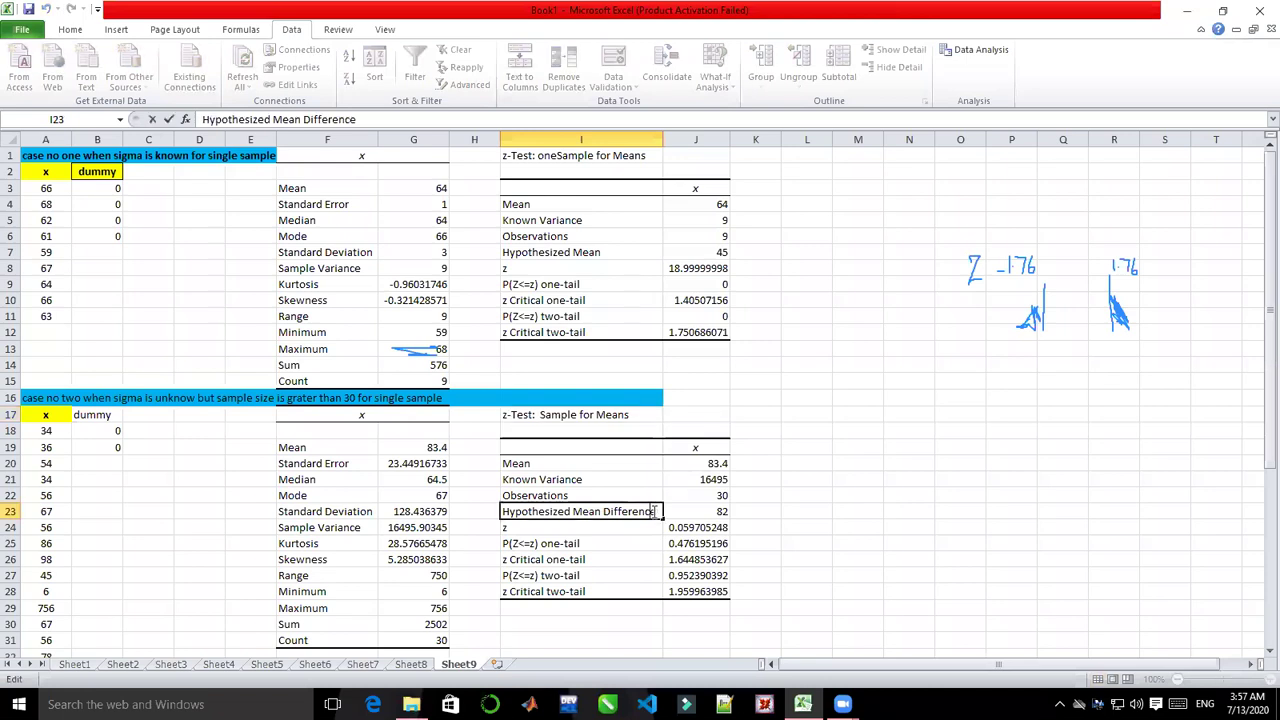
{"action": "key", "text": "BackSpace"}
{"action": "key", "text": "BackSpace"}
{"action": "key", "text": "BackSpace"}
{"action": "key", "text": "BackSpace"}
{"action": "key", "text": "BackSpace"}
{"action": "key", "text": "BackSpace"}
{"action": "key", "text": "BackSpace"}
{"action": "key", "text": "BackSpace"}
{"action": "key", "text": "BackSpace"}
{"action": "key", "text": "BackSpace"}
{"action": "key", "text": "BackSpace"}
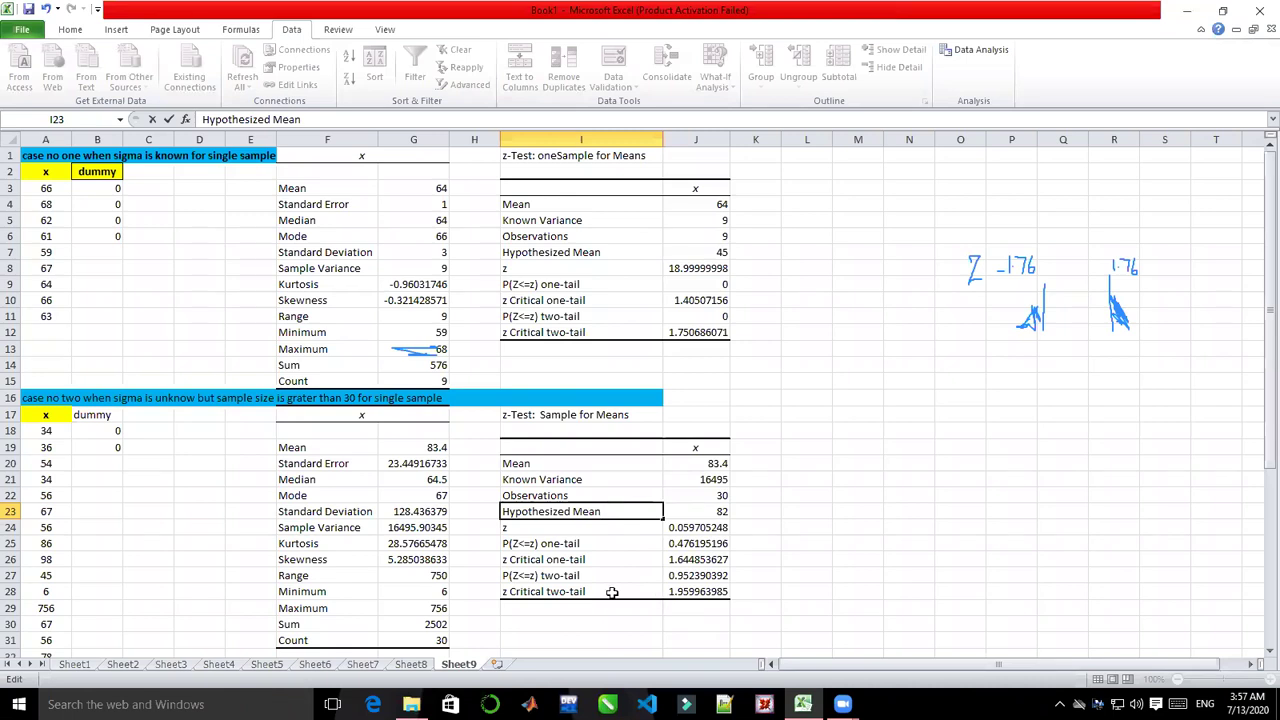
- Replace the null hypothesis on Sheet8 with "muengreater 82"
{"action": "left_click", "coordinate": [408, 664]}
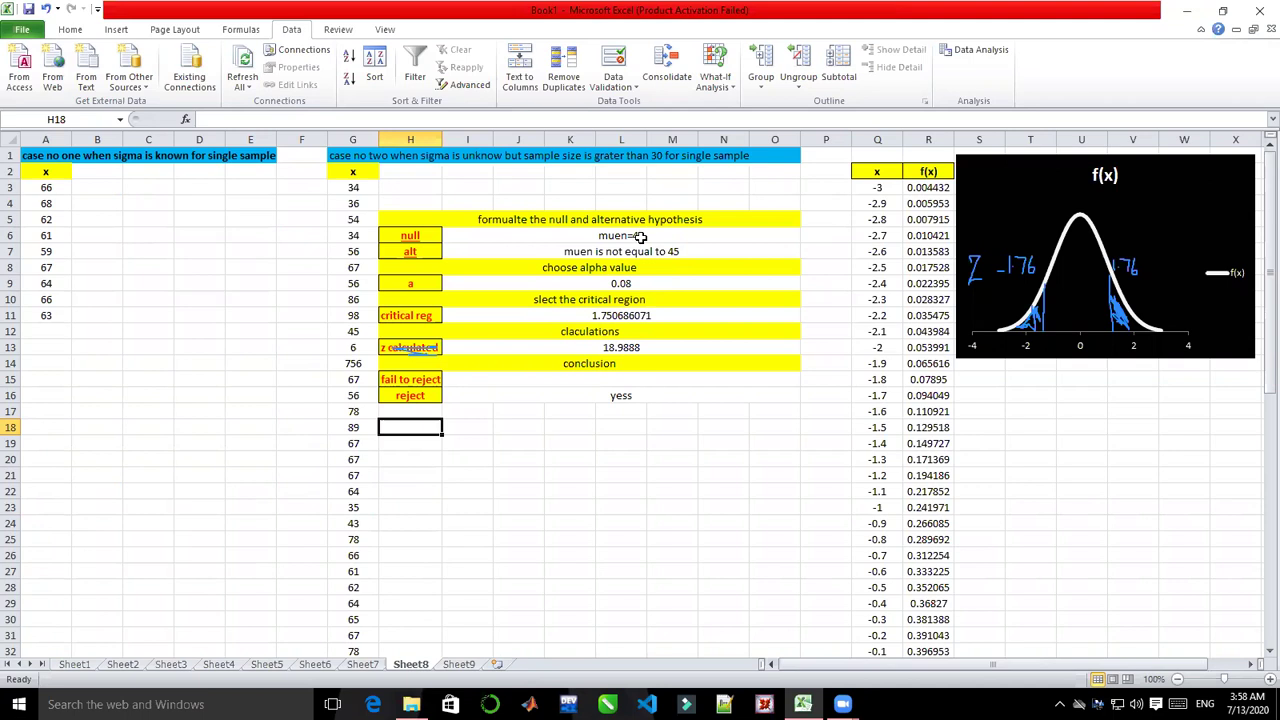
{"action": "double_click", "coordinate": [639, 237]}
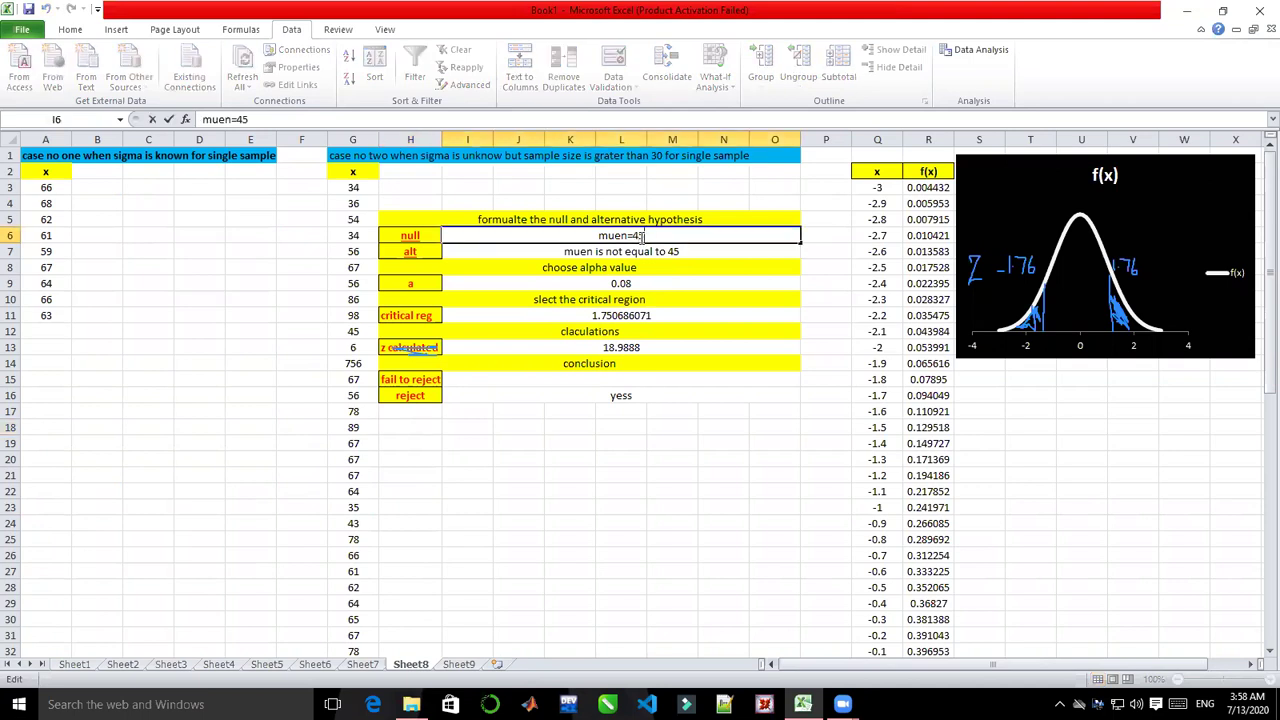
{"action": "key", "text": "BackSpace"}
{"action": "key", "text": "BackSpace"}
{"action": "key", "text": "BackSpace"}
{"action": "key", "text": "BackSpace"}
{"action": "key", "text": "BackSpace"}
{"action": "key", "text": "BackSpace"}
{"action": "key", "text": "BackSpace"}
{"action": "type", "text": "muenb"}
{"action": "key", "text": "BackSpace"}
{"action": "type", "text": "greater 82"}
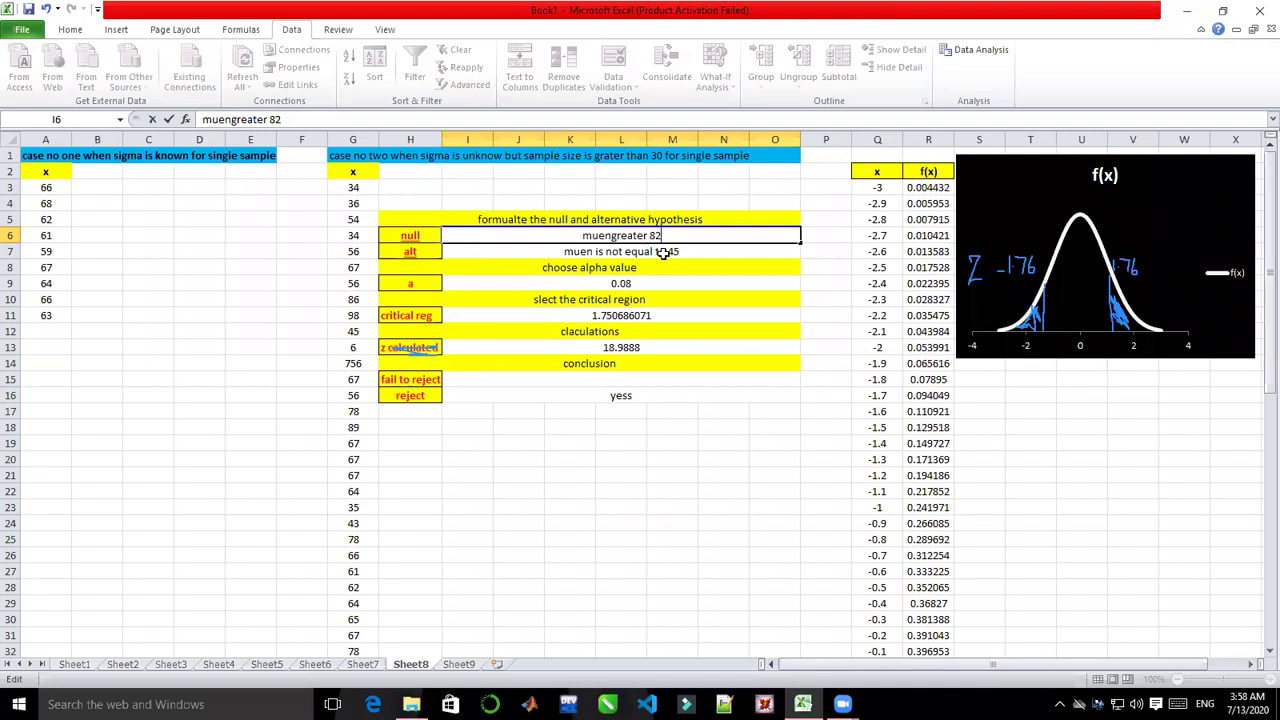
- Change the alternative hypothesis to "muen is less than or equal to 82"
{"action": "double_click", "coordinate": [676, 251]}
{"action": "key", "text": "BackSpace"}
{"action": "key", "text": "BackSpace"}
{"action": "key", "text": "BackSpace"}
{"action": "key", "text": "BackSpace"}
{"action": "key", "text": "BackSpace"}
{"action": "key", "text": "BackSpace"}
{"action": "key", "text": "BackSpace"}
{"action": "key", "text": "BackSpace"}
{"action": "key", "text": "BackSpace"}
{"action": "key", "text": "BackSpace"}
{"action": "key", "text": "BackSpace"}
{"action": "key", "text": "BackSpace"}
{"action": "key", "text": "BackSpace"}
{"action": "key", "text": "BackSpace"}
{"action": "key", "text": "BackSpace"}
{"action": "type", "text": "less than or"}
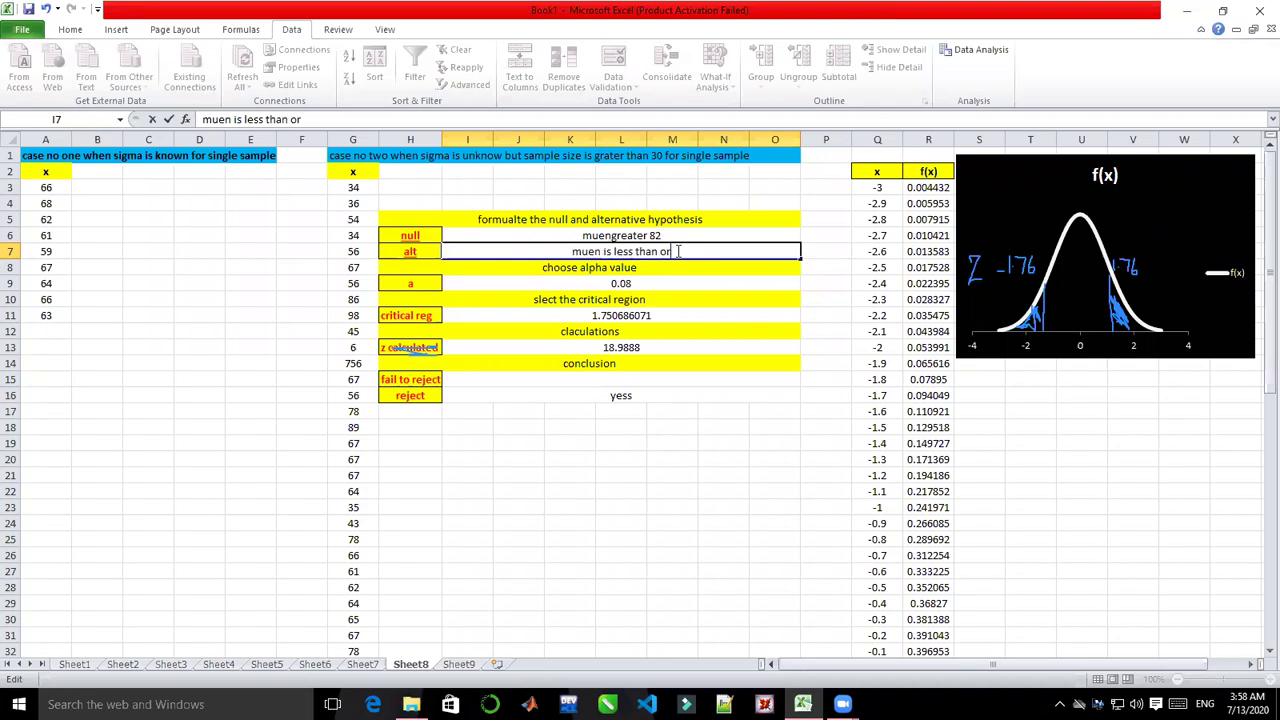
{"action": "type", "text": " equal to"}
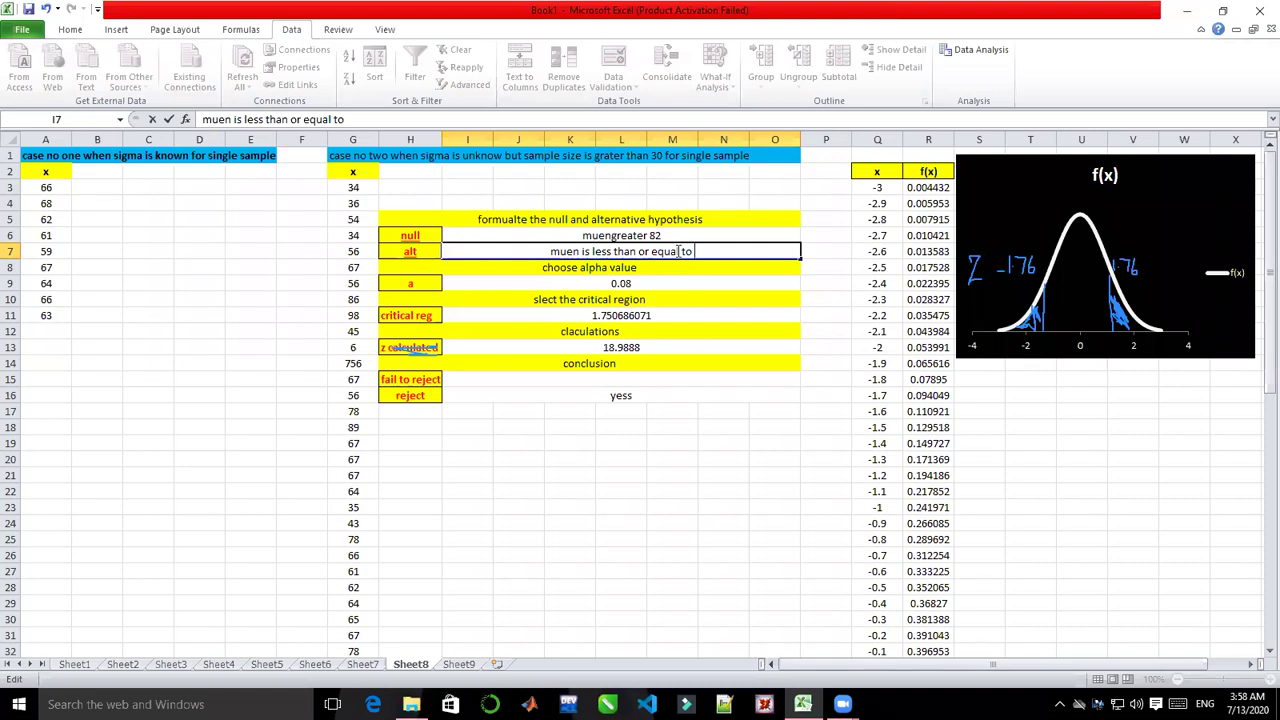
{"action": "type", "text": " 82"}
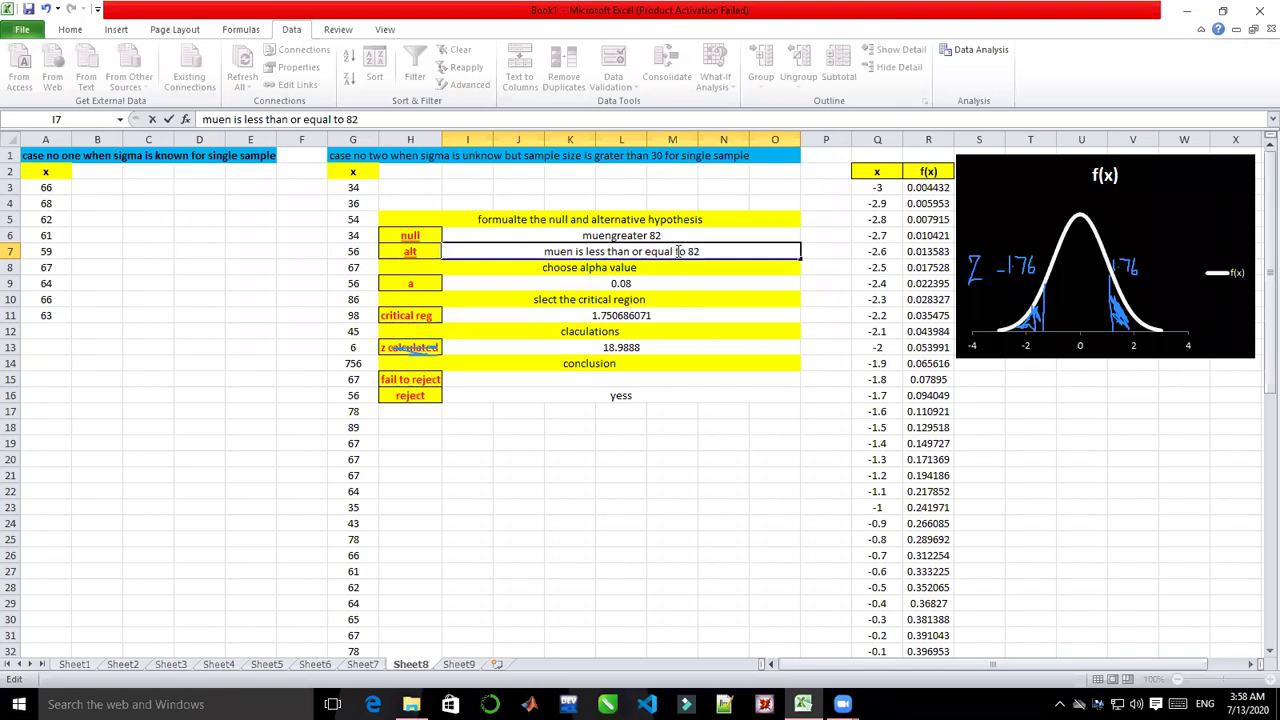
- Set the alpha value in the hypothesis table to 0.05
{"action": "left_click", "coordinate": [642, 284]}
{"action": "double_click", "coordinate": [642, 284]}
{"action": "key", "text": "BackSpace"}
{"action": "type", "text": "5"}
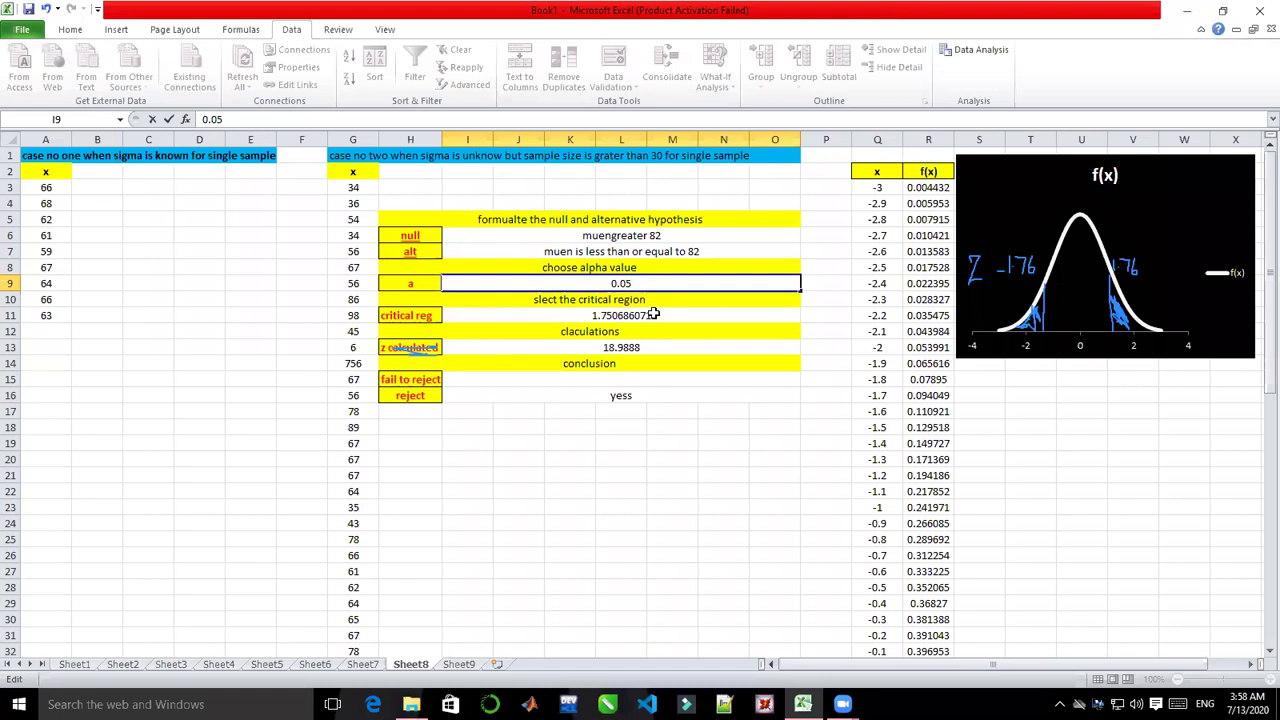
- Replace the critical region value on Sheet8 with 1.64, taken from the one-tail critical z in Sheet9's case two output
{"action": "double_click", "coordinate": [655, 315]}
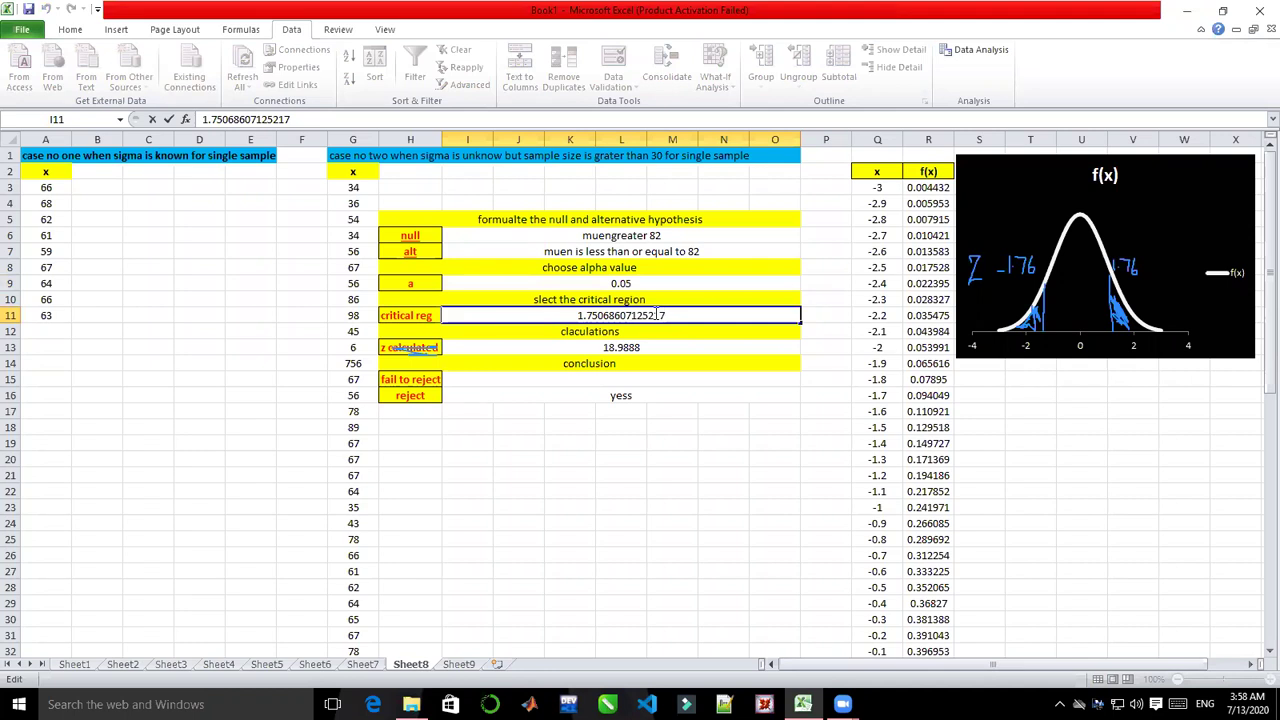
{"action": "key", "text": "BackSpace"}
{"action": "key", "text": "BackSpace"}
{"action": "key", "text": "BackSpace"}
{"action": "key", "text": "BackSpace"}
{"action": "key", "text": "BackSpace"}
{"action": "key", "text": "BackSpace"}
{"action": "key", "text": "BackSpace"}
{"action": "key", "text": "BackSpace"}
{"action": "key", "text": "BackSpace"}
{"action": "key", "text": "BackSpace"}
{"action": "key", "text": "BackSpace"}
{"action": "key", "text": "BackSpace"}
{"action": "key", "text": "BackSpace"}
{"action": "key", "text": "BackSpace"}
{"action": "key", "text": "BackSpace"}
{"action": "key", "text": "BackSpace"}
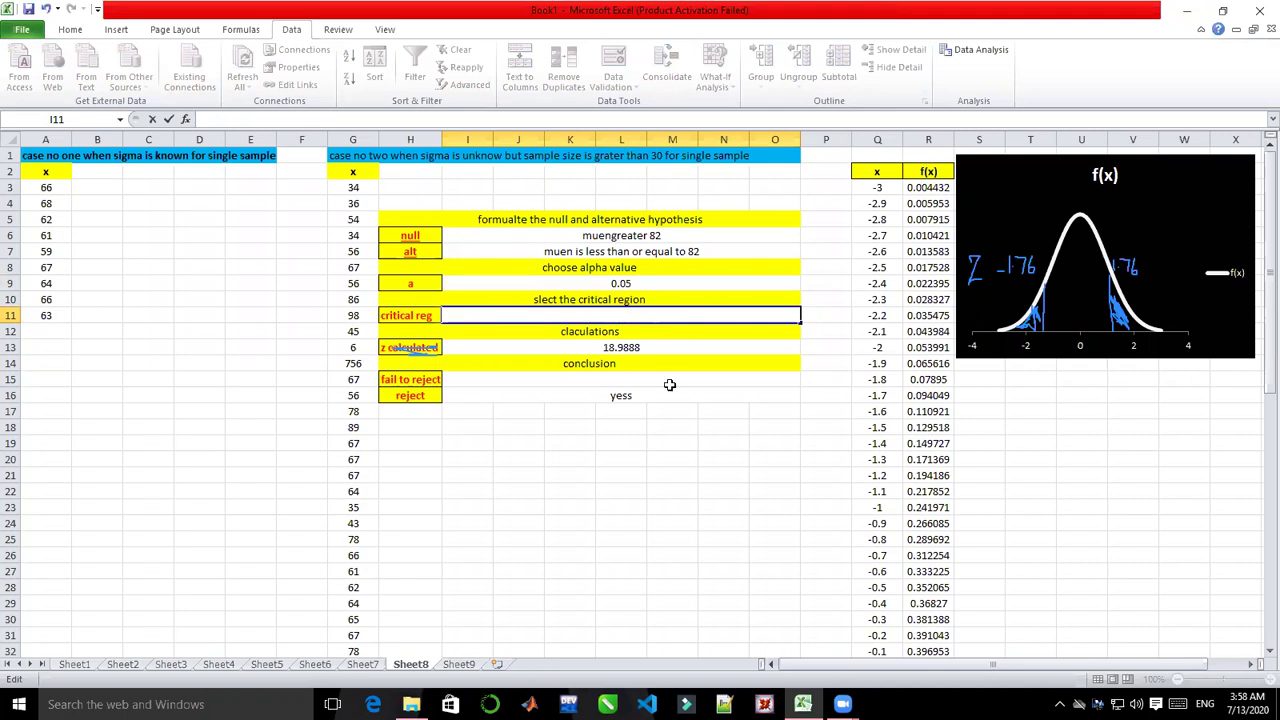
{"action": "left_click", "coordinate": [672, 459]}
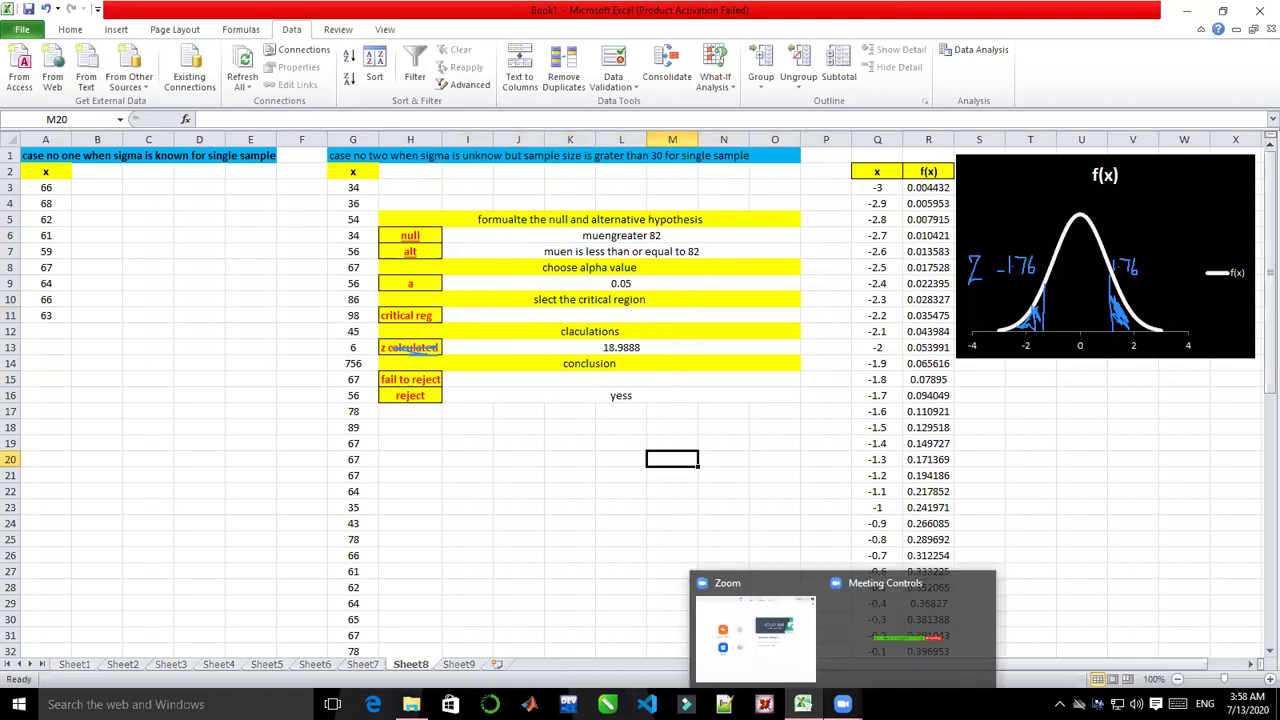
{"action": "mouse_move", "coordinate": [803, 704]}
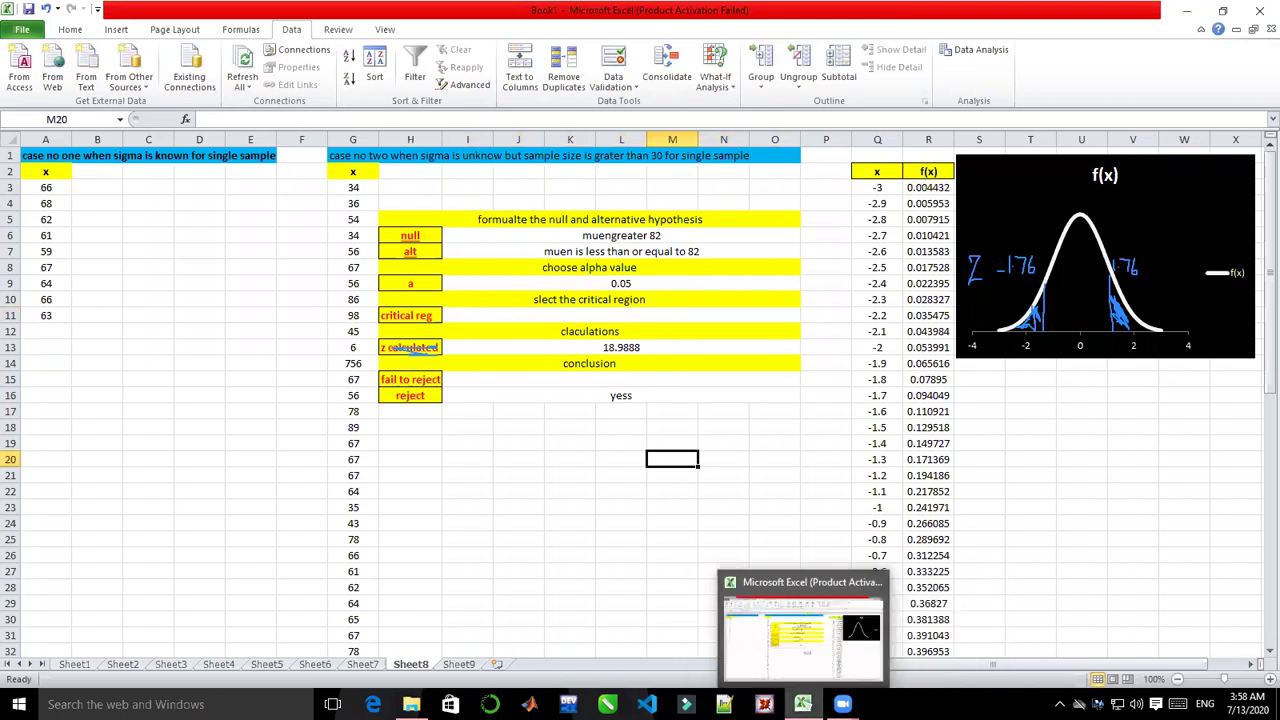
{"action": "left_click", "coordinate": [459, 664]}
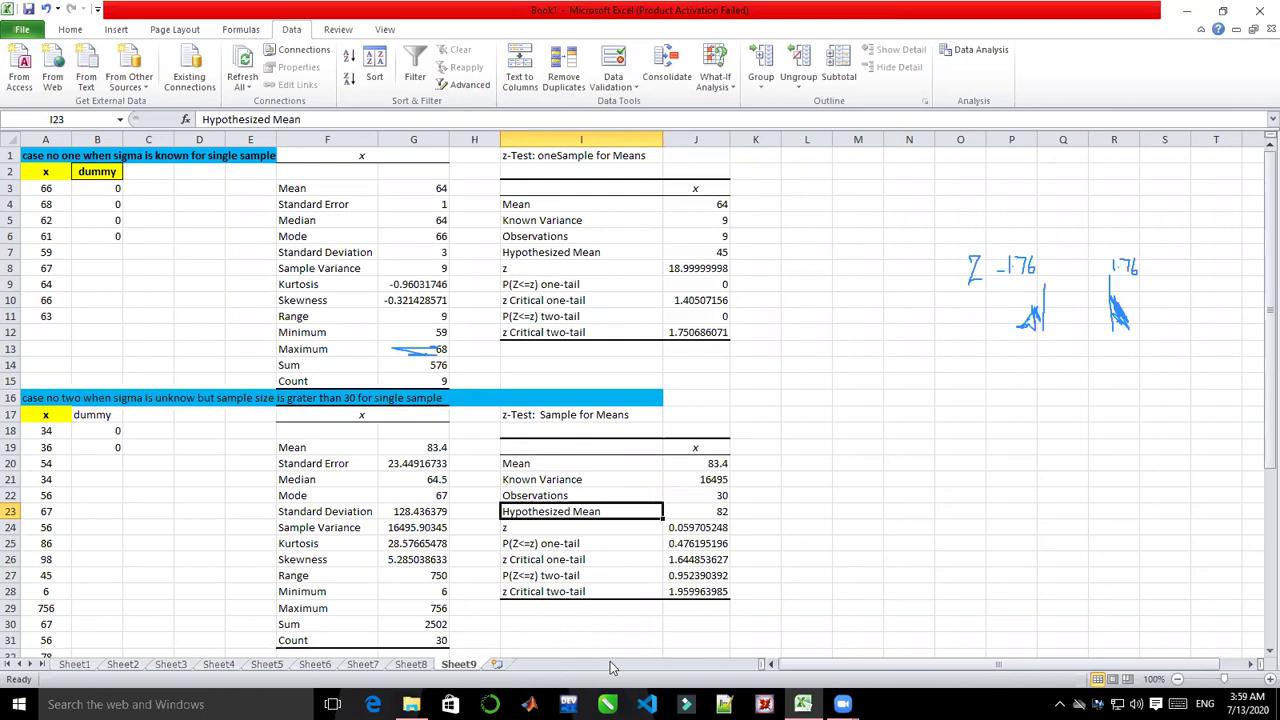
{"action": "left_click", "coordinate": [410, 664]}
{"action": "left_click", "coordinate": [605, 313]}
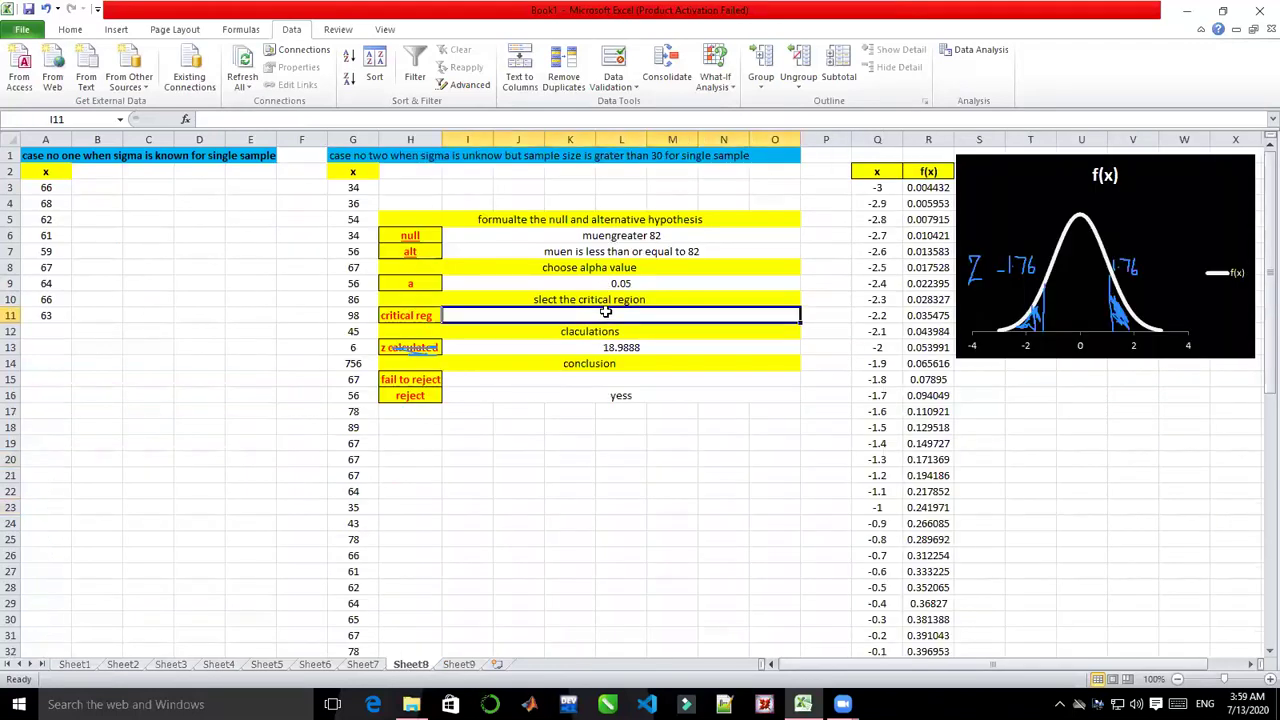
{"action": "type", "text": "1"}
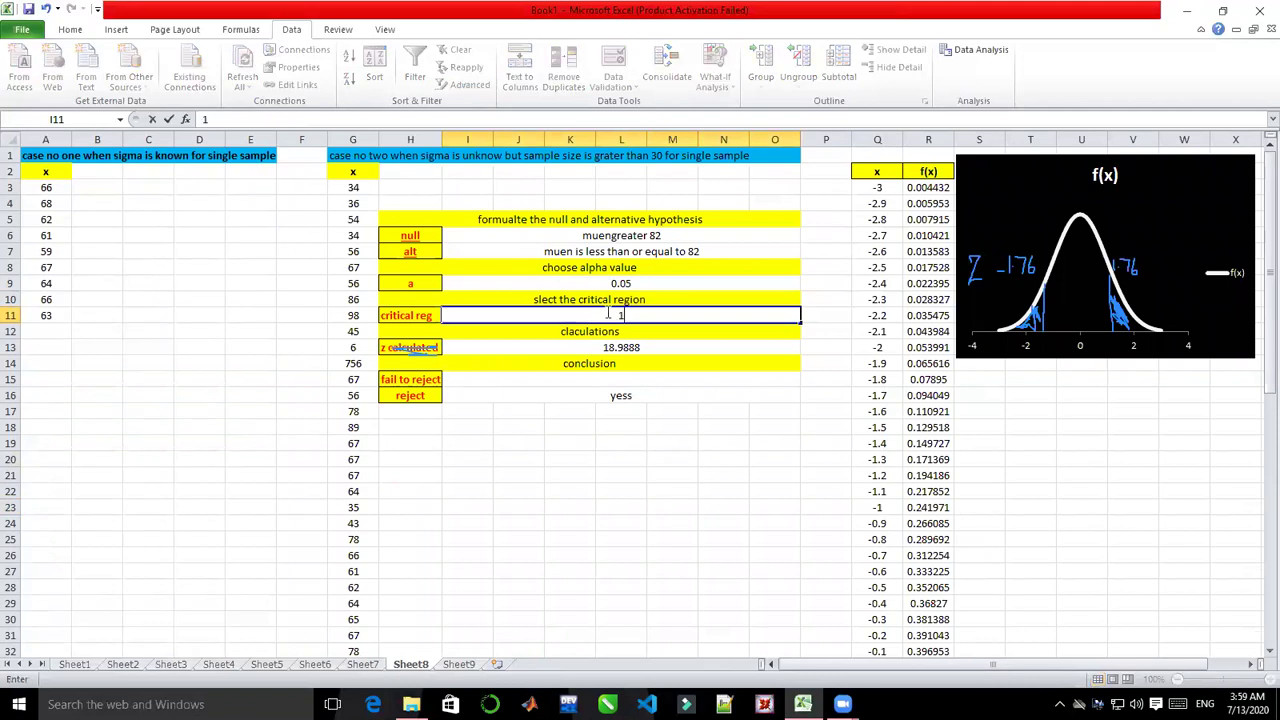
{"action": "type", "text": ".64"}
- Replace the z calculated value on Sheet8 with 0.059, taken from the z result in Sheet9's case two output
{"action": "left_click", "coordinate": [625, 347]}
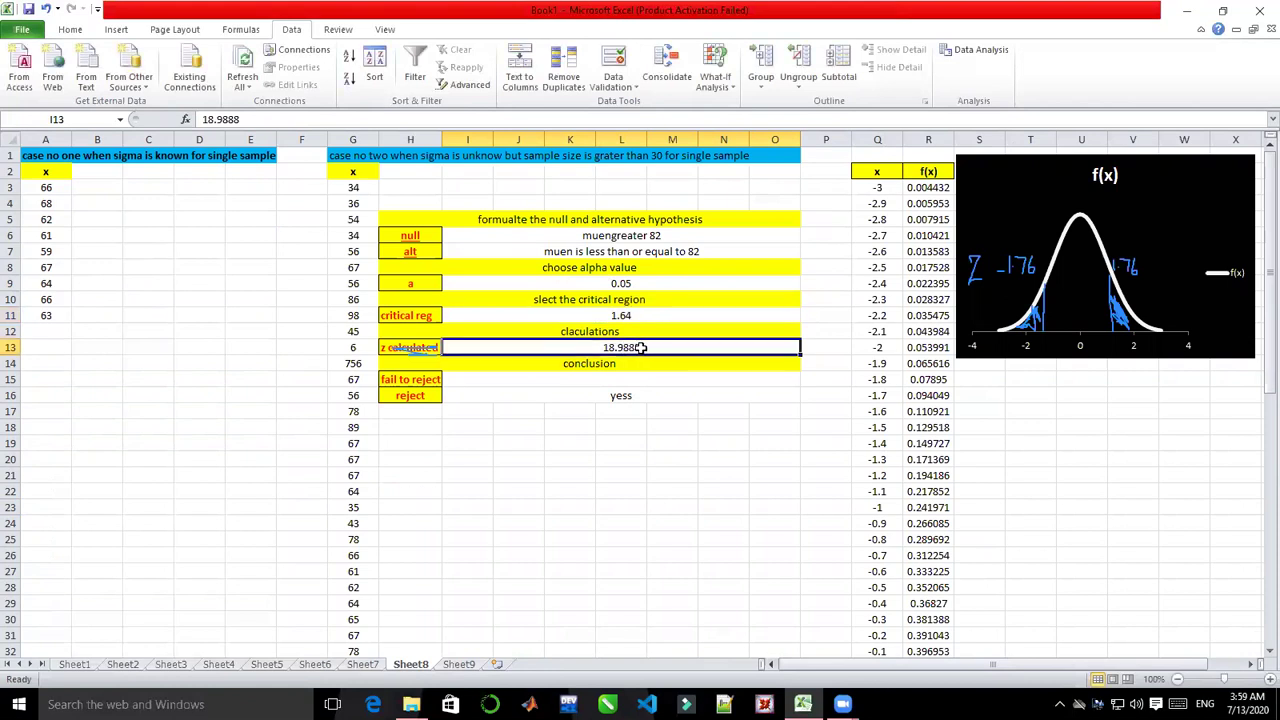
{"action": "double_click", "coordinate": [643, 347]}
{"action": "key", "text": "BackSpace"}
{"action": "key", "text": "BackSpace"}
{"action": "key", "text": "BackSpace"}
{"action": "key", "text": "BackSpace"}
{"action": "key", "text": "BackSpace"}
{"action": "key", "text": "BackSpace"}
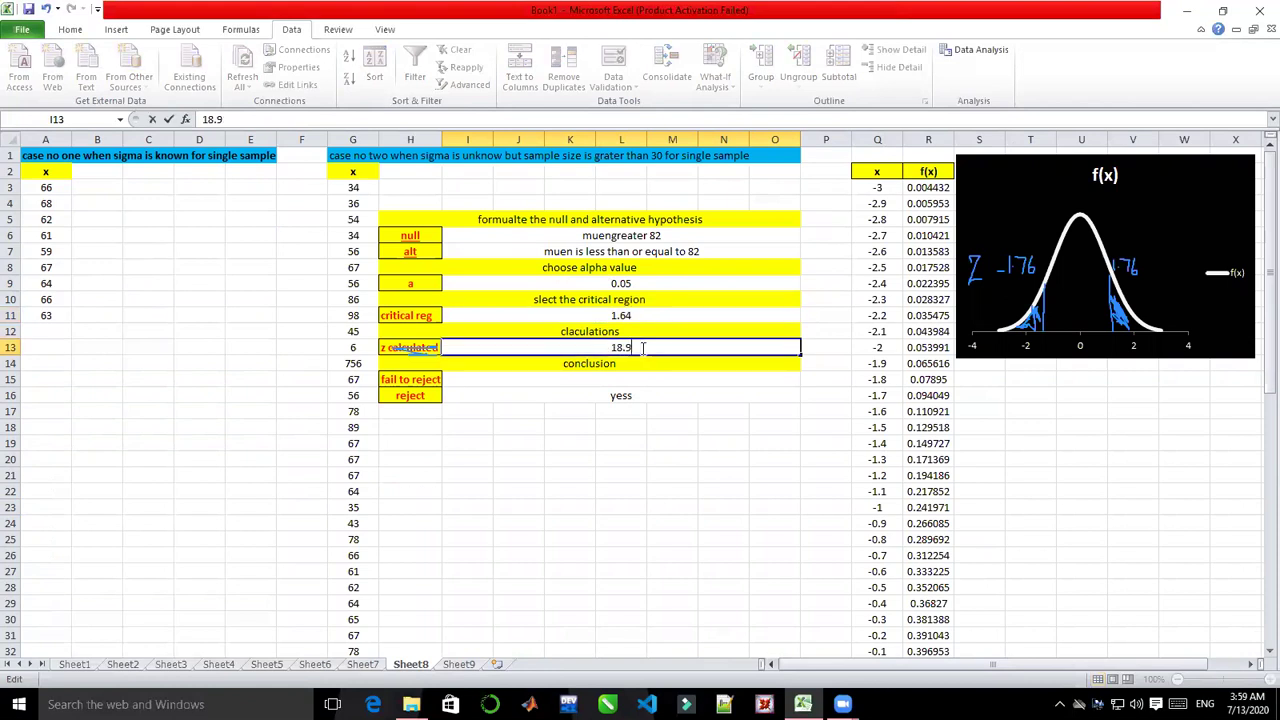
{"action": "key", "text": "BackSpace"}
{"action": "left_click", "coordinate": [466, 665]}
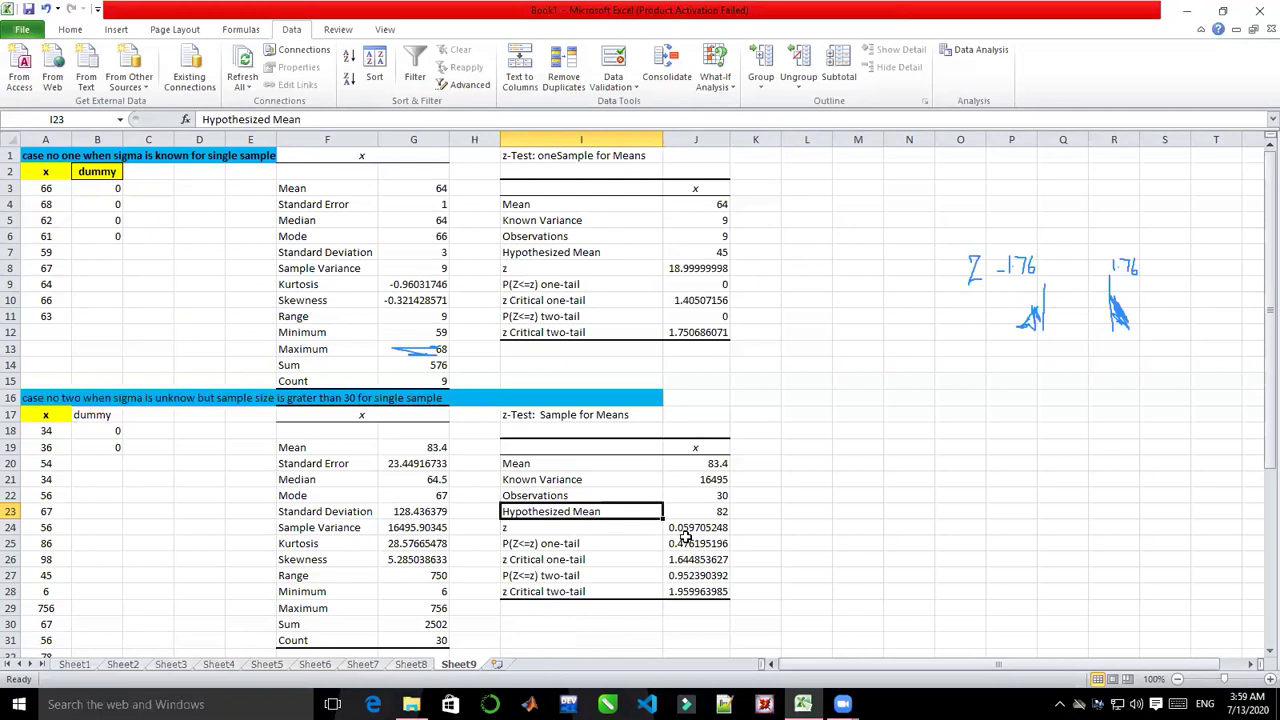
{"action": "left_click", "coordinate": [423, 665]}
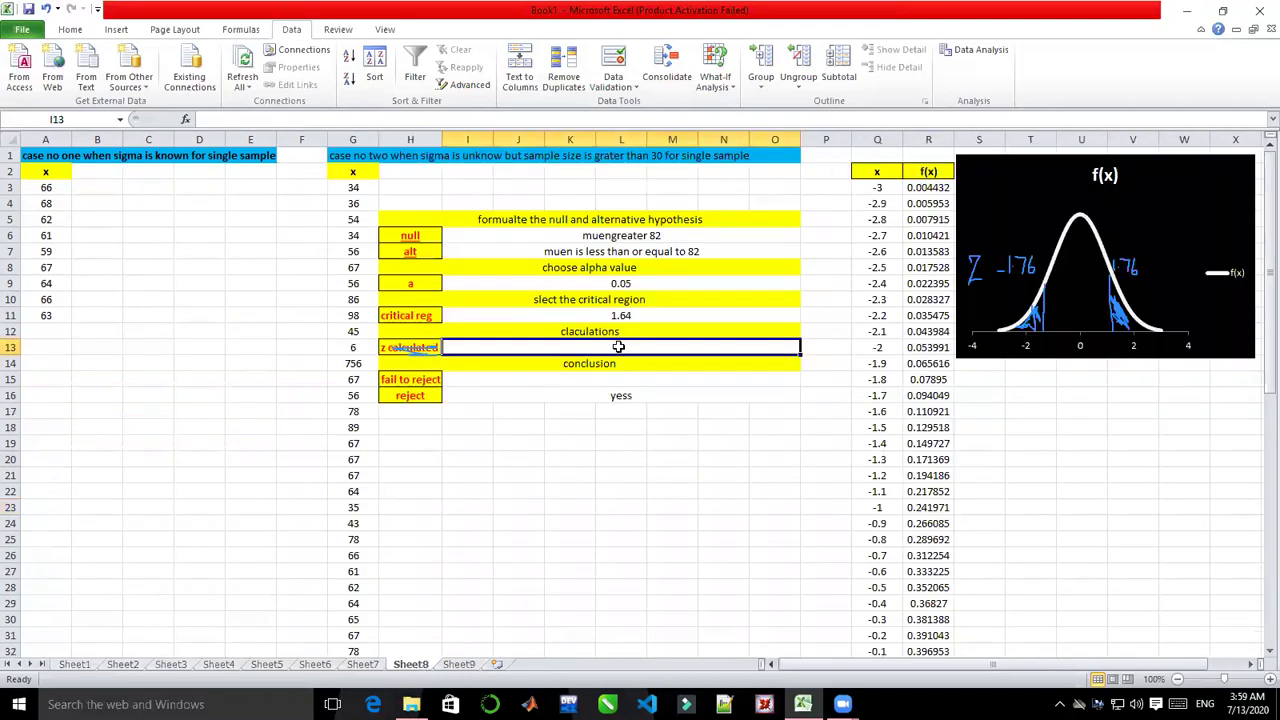
{"action": "type", "text": "0.0"}
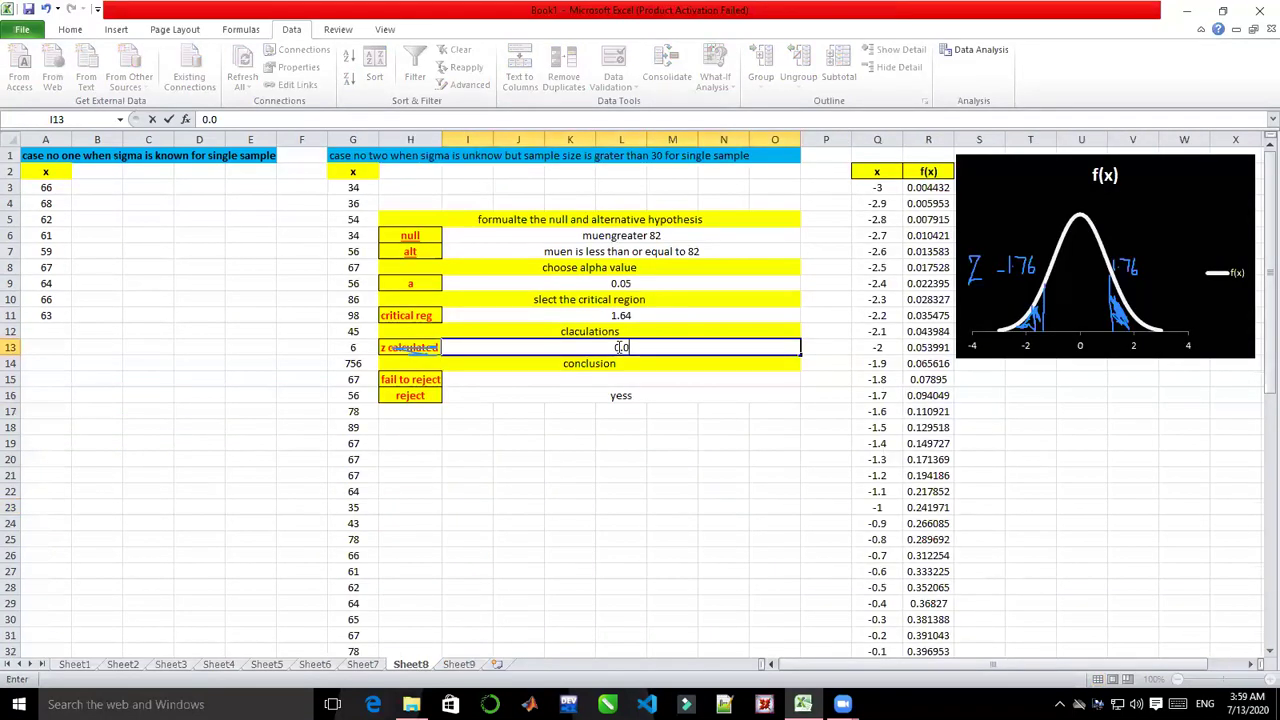
{"action": "type", "text": "59"}
- Clear the answer in the reject row and erase the old pen annotations from the screen
{"action": "left_click", "coordinate": [629, 396]}
{"action": "key", "text": "BackSpace"}
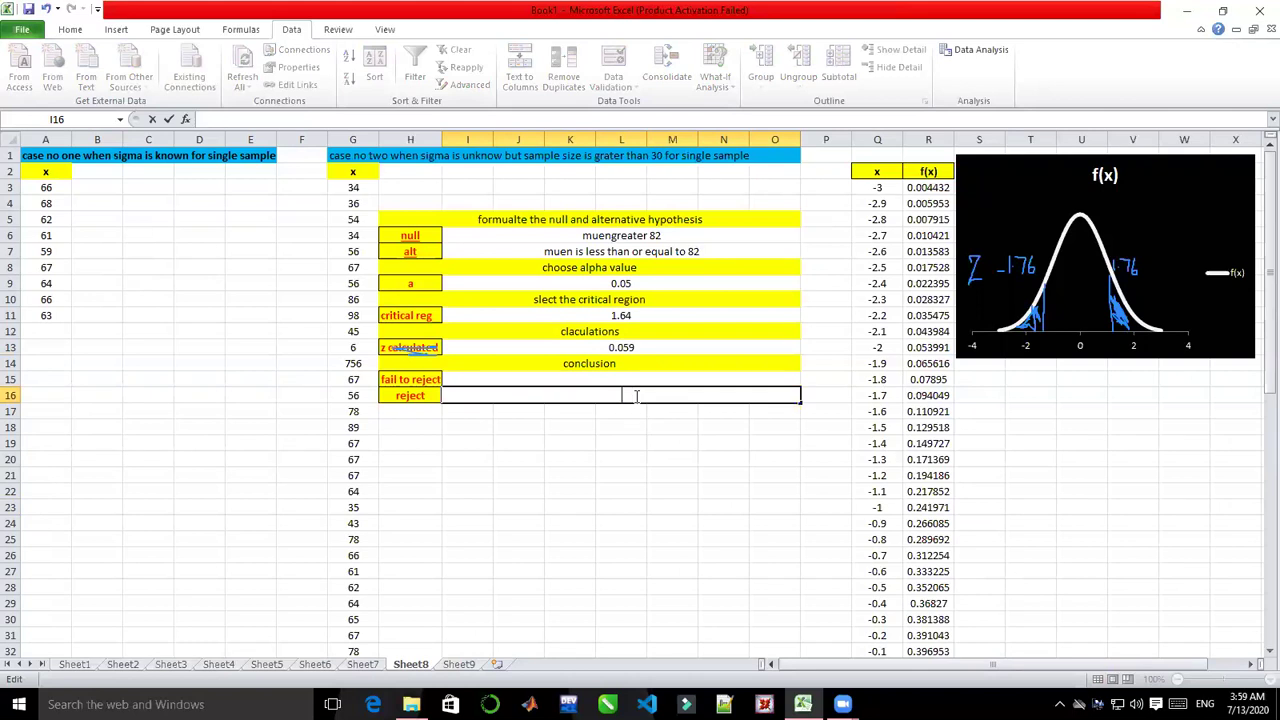
{"action": "left_click", "coordinate": [729, 162]}
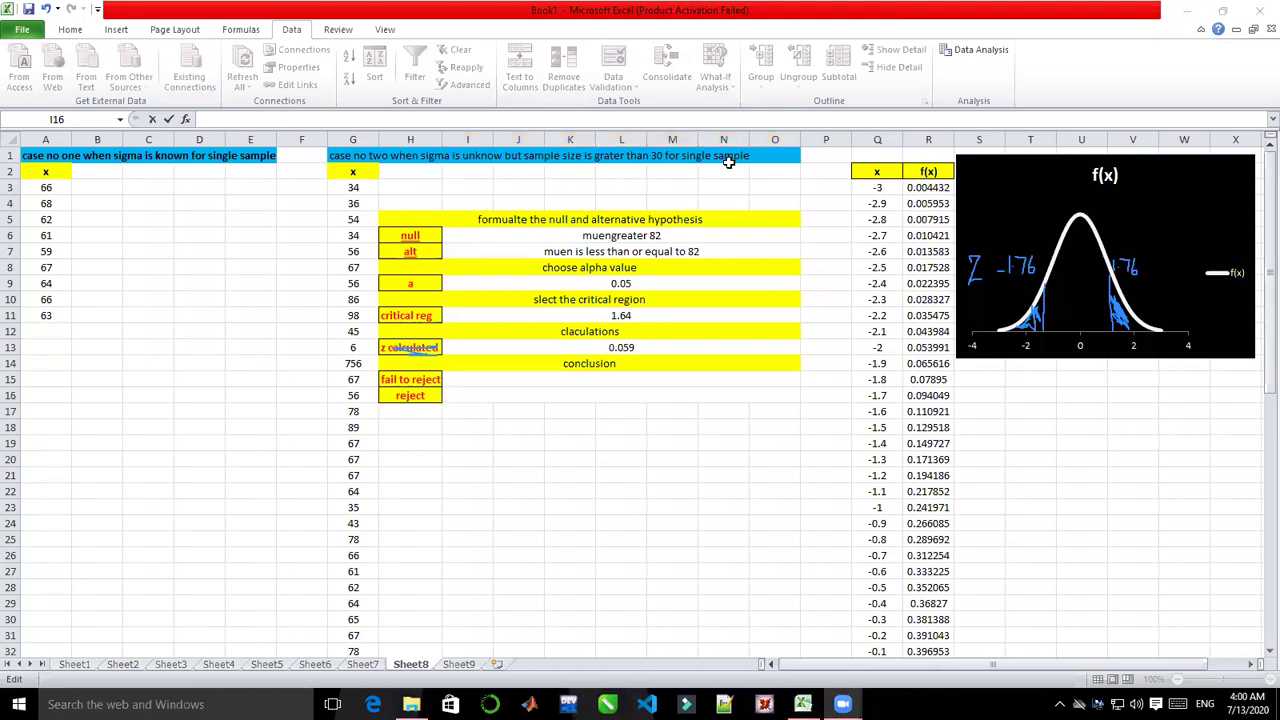
{"action": "left_click", "coordinate": [852, 114]}
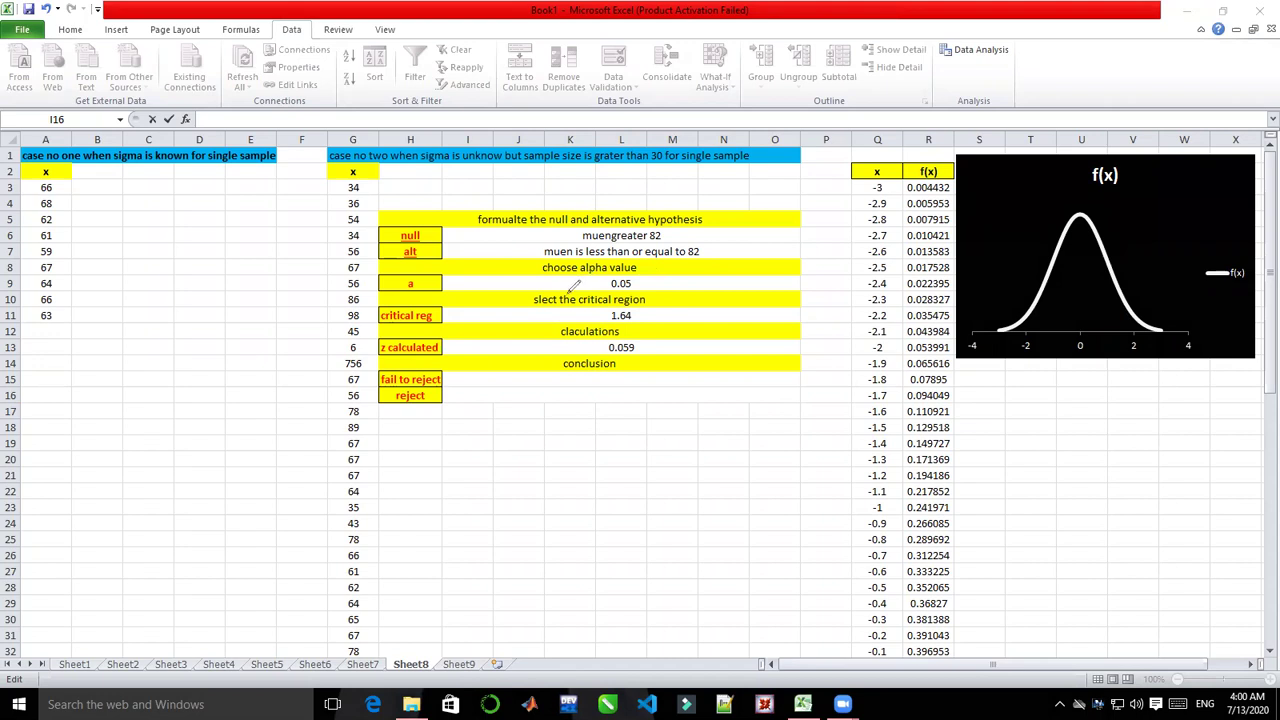
- Annotate the critical value with a circle and minus sign, then shade the bell curve's left tail and label it -1.64
{"action": "mouse_move", "coordinate": [582, 299]}
{"action": "left_mouse_down"}
{"action": "mouse_move", "coordinate": [618, 322]}
{"action": "mouse_move", "coordinate": [636, 314]}
{"action": "mouse_move", "coordinate": [631, 301]}
{"action": "left_mouse_up"}
{"action": "left_click_drag", "start_coordinate": [603, 316], "coordinate": [609, 316]}
{"action": "left_click_drag", "start_coordinate": [1040, 297], "coordinate": [1040, 326]}
{"action": "mouse_move", "coordinate": [1040, 306]}
{"action": "left_mouse_down"}
{"action": "mouse_move", "coordinate": [1028, 326]}
{"action": "mouse_move", "coordinate": [1042, 322]}
{"action": "mouse_move", "coordinate": [1042, 307]}
{"action": "mouse_move", "coordinate": [1018, 332]}
{"action": "mouse_move", "coordinate": [1032, 319]}
{"action": "left_mouse_up"}
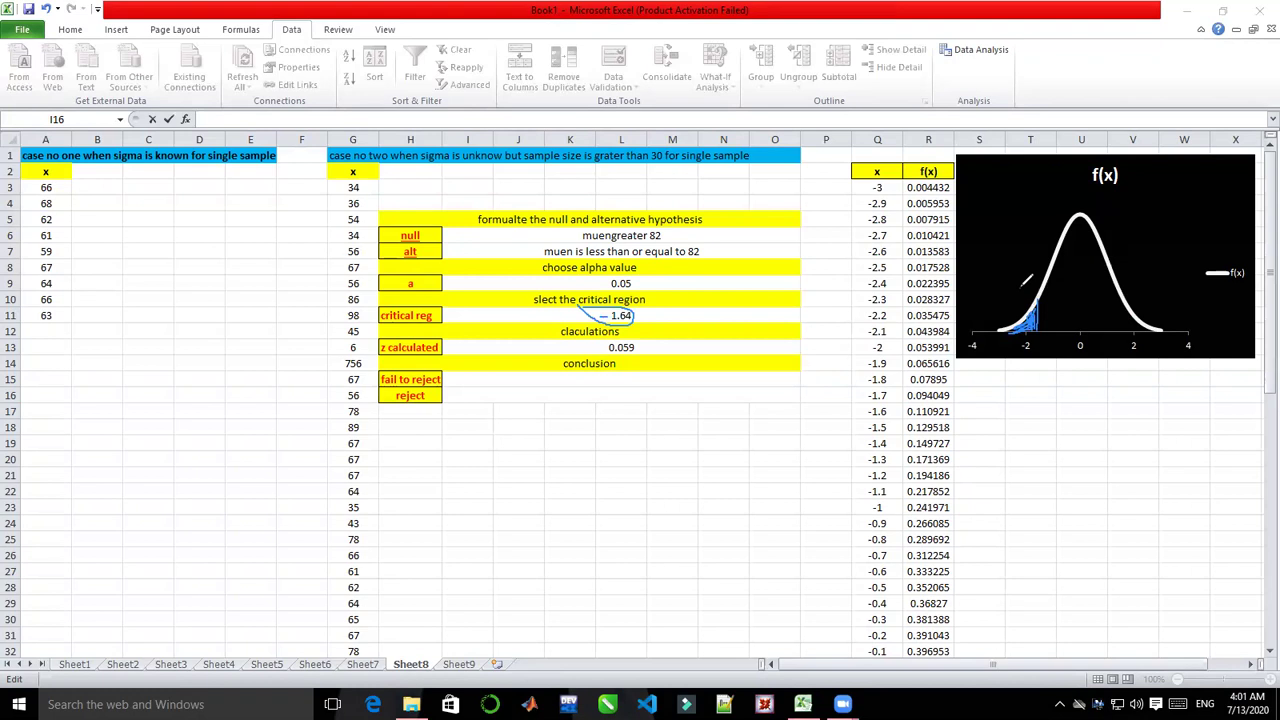
{"action": "mouse_move", "coordinate": [1020, 289]}
{"action": "left_mouse_down"}
{"action": "mouse_move", "coordinate": [1036, 300]}
{"action": "mouse_move", "coordinate": [1024, 284]}
{"action": "left_mouse_up"}
{"action": "left_click_drag", "start_coordinate": [976, 287], "coordinate": [980, 284]}
{"action": "left_click_drag", "start_coordinate": [990, 270], "coordinate": [997, 276]}
- Circle the calculated z and mark it as Zc on the bell curve's right half, then outline the "fail to reject" label
{"action": "mouse_move", "coordinate": [603, 342]}
{"action": "left_mouse_down"}
{"action": "mouse_move", "coordinate": [645, 350]}
{"action": "mouse_move", "coordinate": [630, 334]}
{"action": "mouse_move", "coordinate": [609, 345]}
{"action": "left_mouse_up"}
{"action": "left_click_drag", "start_coordinate": [1106, 328], "coordinate": [1105, 342]}
{"action": "left_click_drag", "start_coordinate": [1082, 306], "coordinate": [1095, 312]}
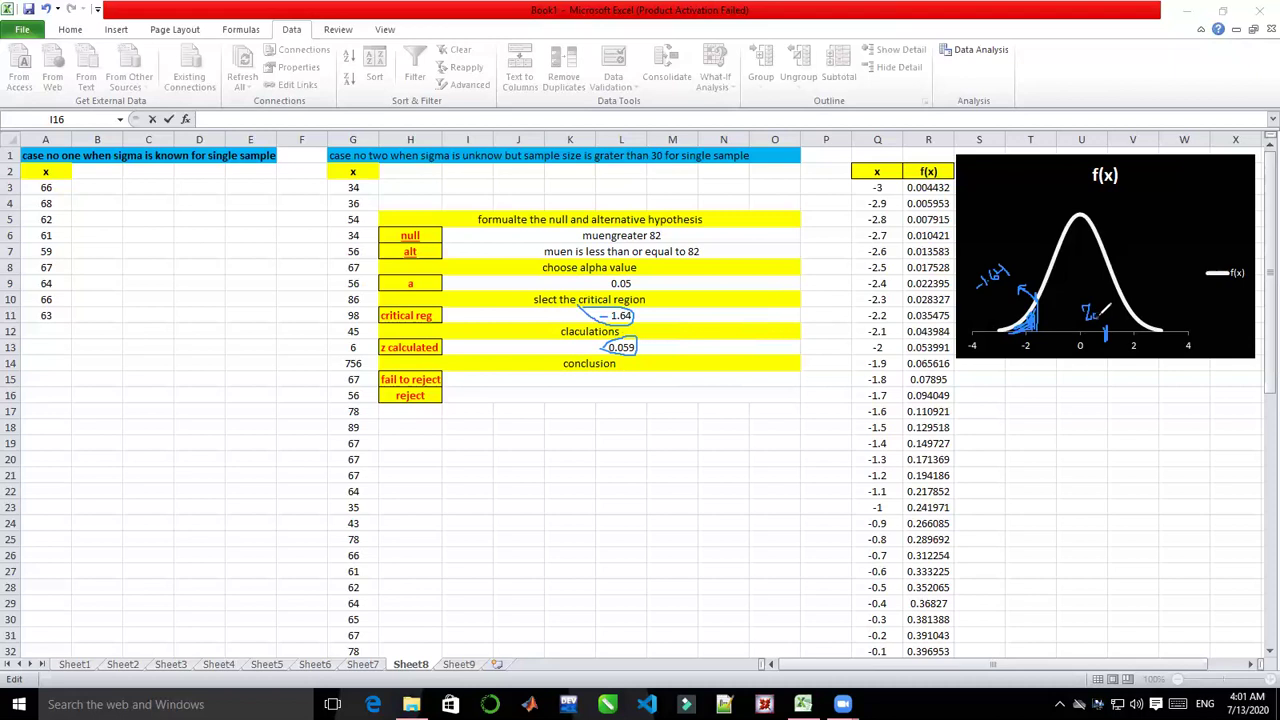
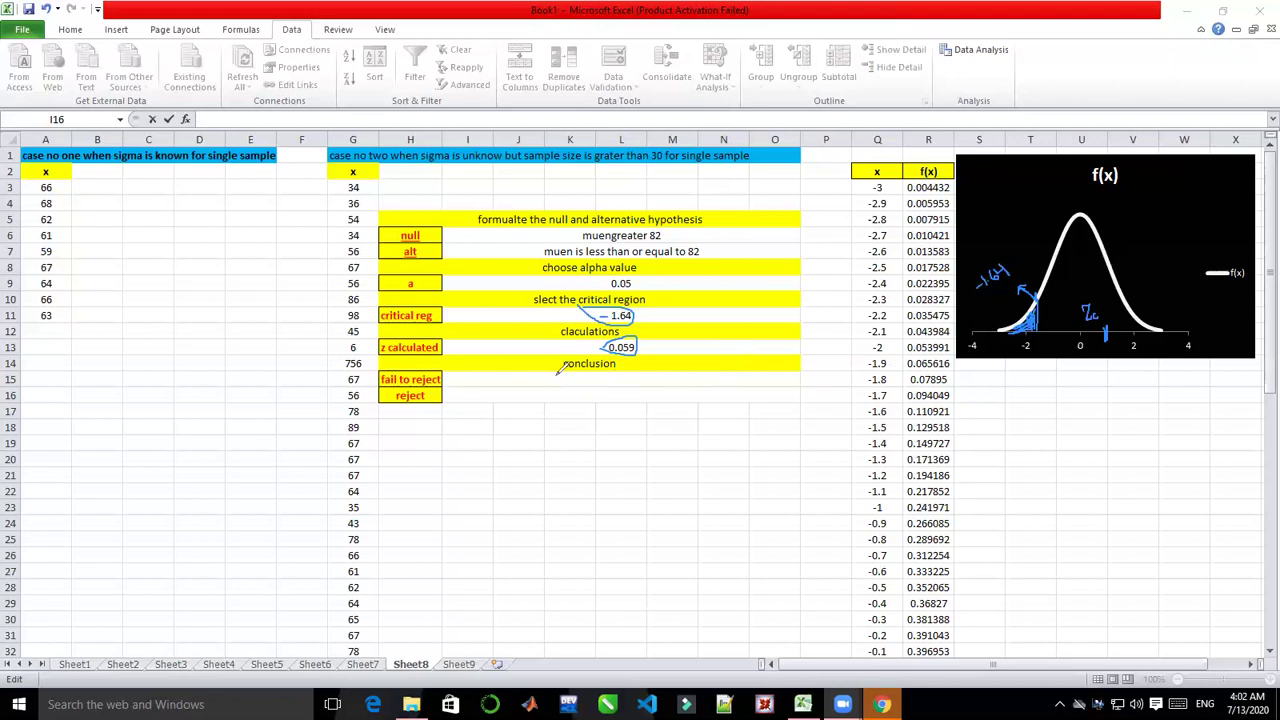
{"action": "left_click_drag", "start_coordinate": [556, 376], "coordinate": [575, 378]}
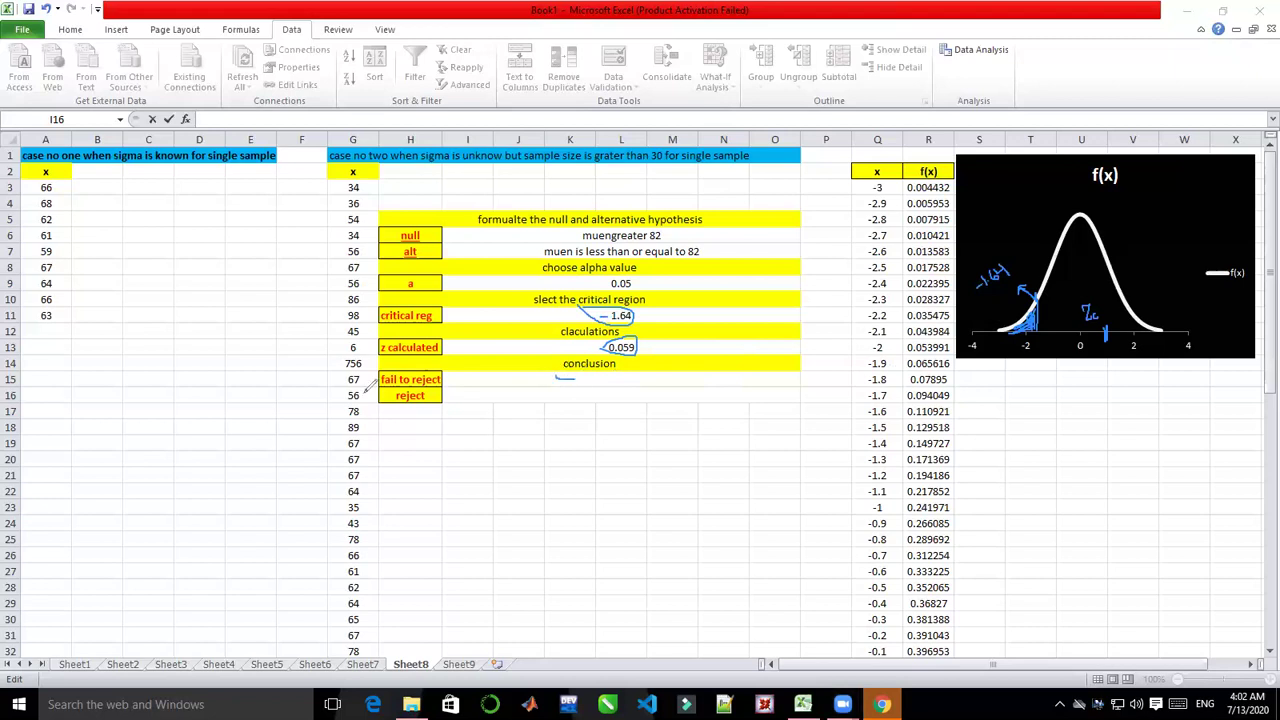
{"action": "left_click_drag", "start_coordinate": [383, 379], "coordinate": [447, 373]}
{"action": "left_click", "coordinate": [881, 704]}
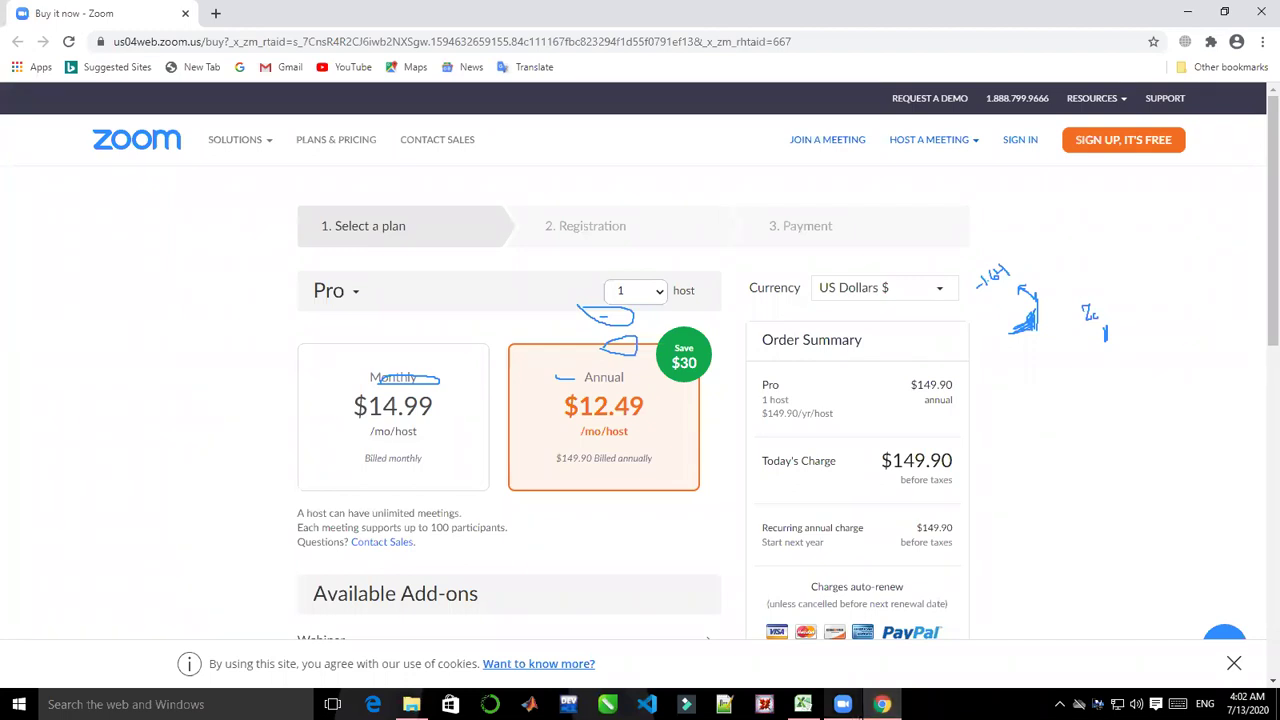
{"action": "mouse_move", "coordinate": [842, 704]}
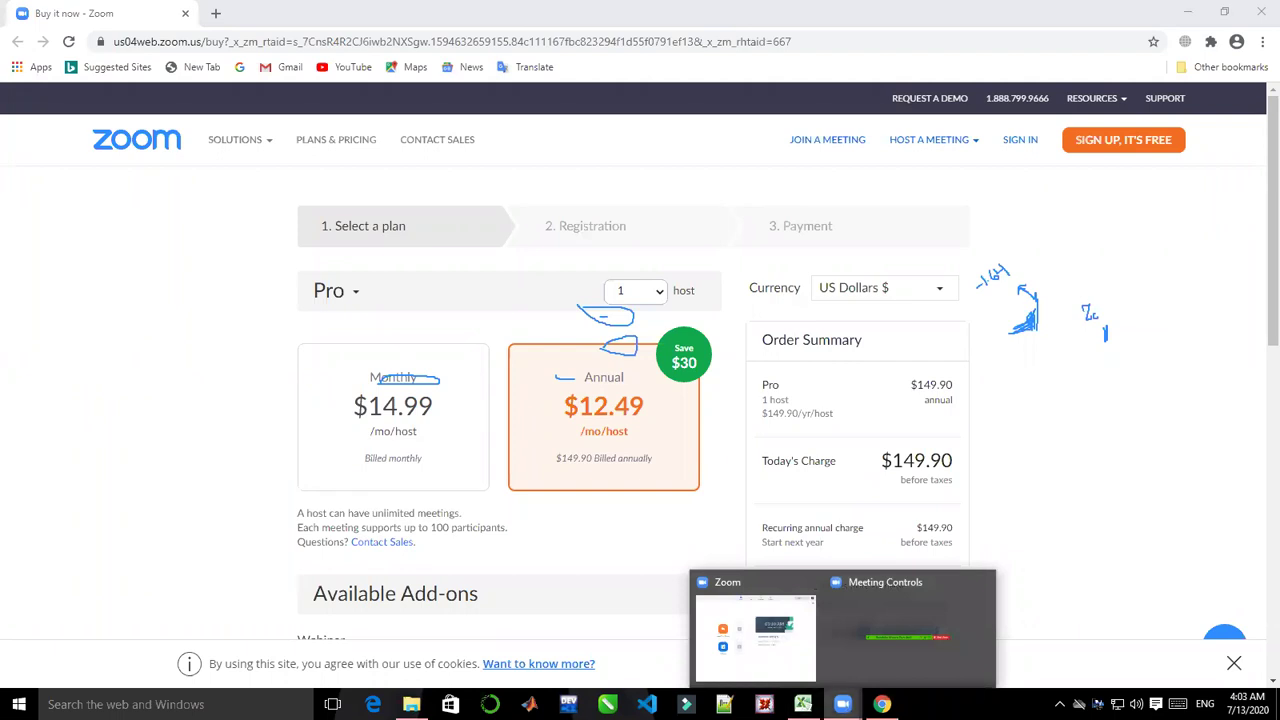
{"action": "left_click", "coordinate": [882, 704]}
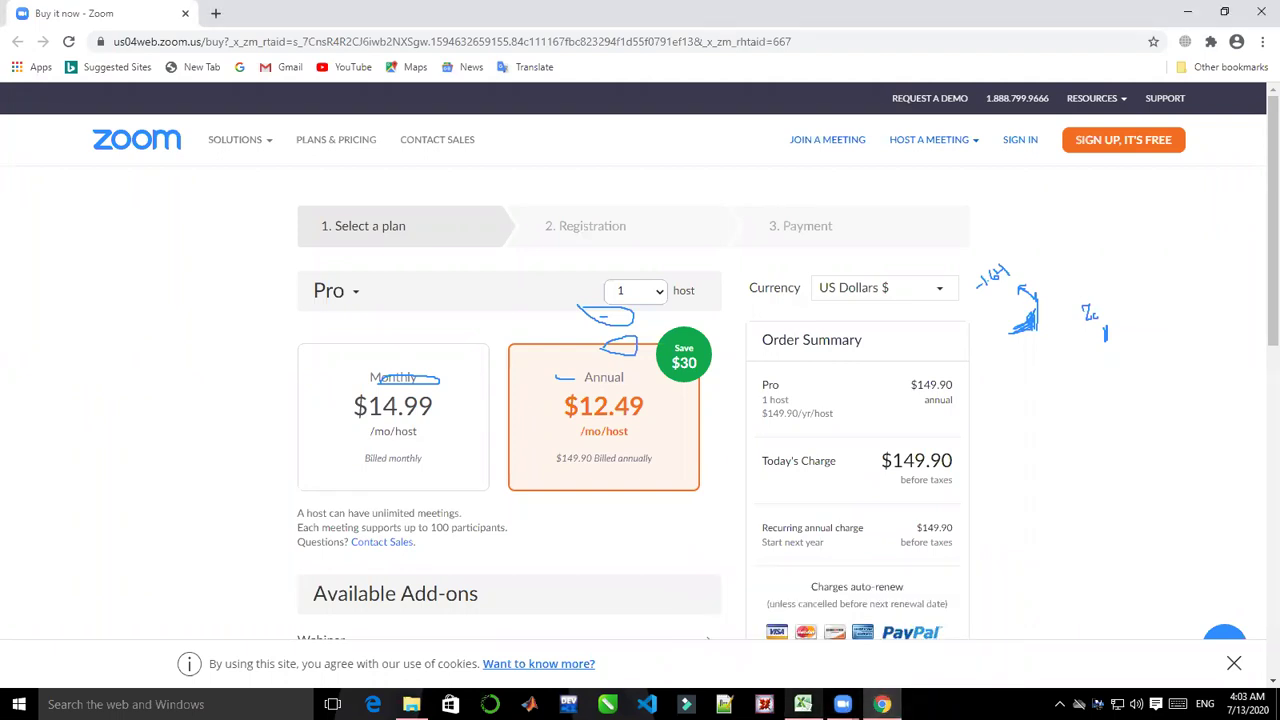
{"action": "left_click", "coordinate": [760, 590]}
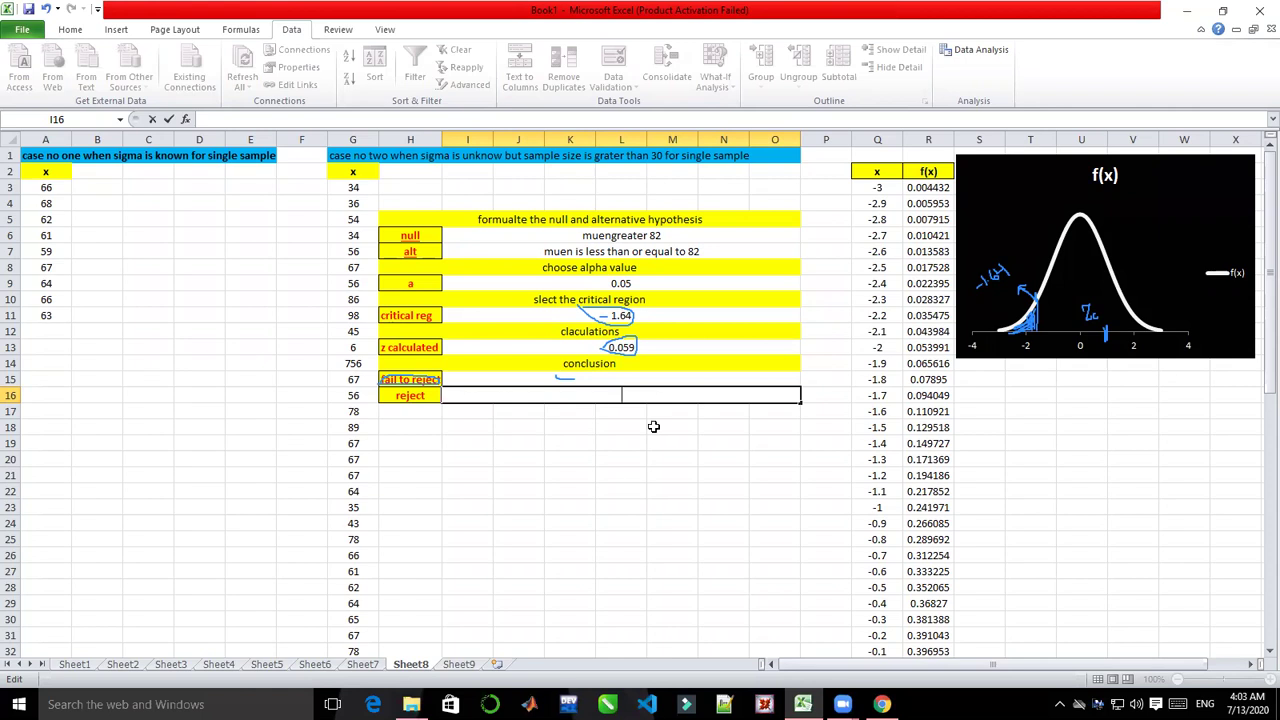
- Enter "yess" in the fail to reject row of the conclusion
{"action": "left_click", "coordinate": [626, 379]}
{"action": "double_click", "coordinate": [627, 378]}
{"action": "type", "text": "yess"}
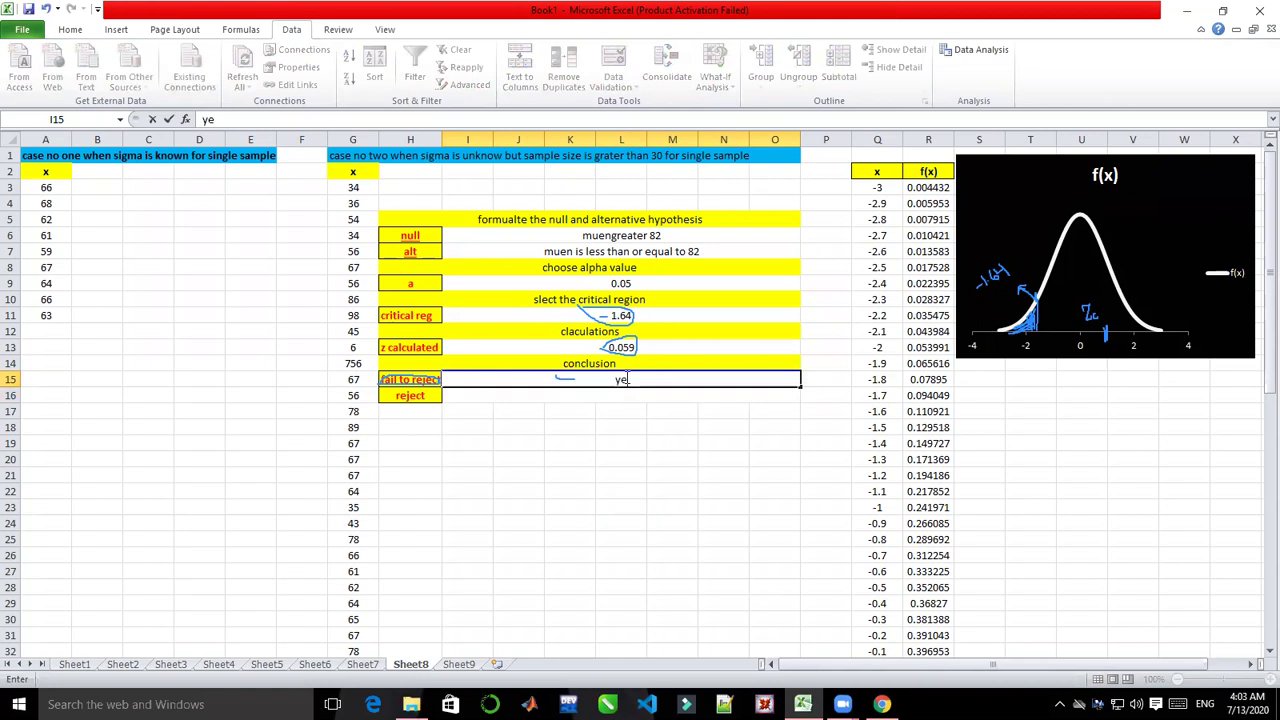